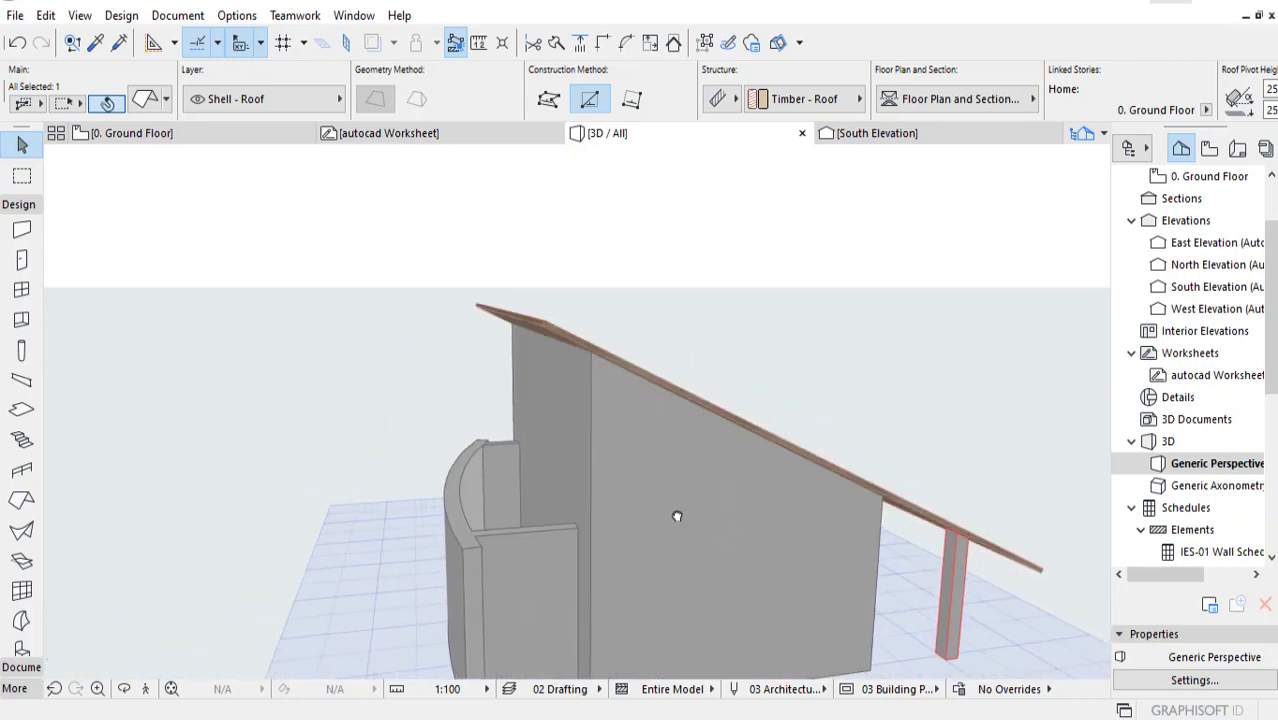
middle_click_drag(546, 527, 484, 594, "shift")
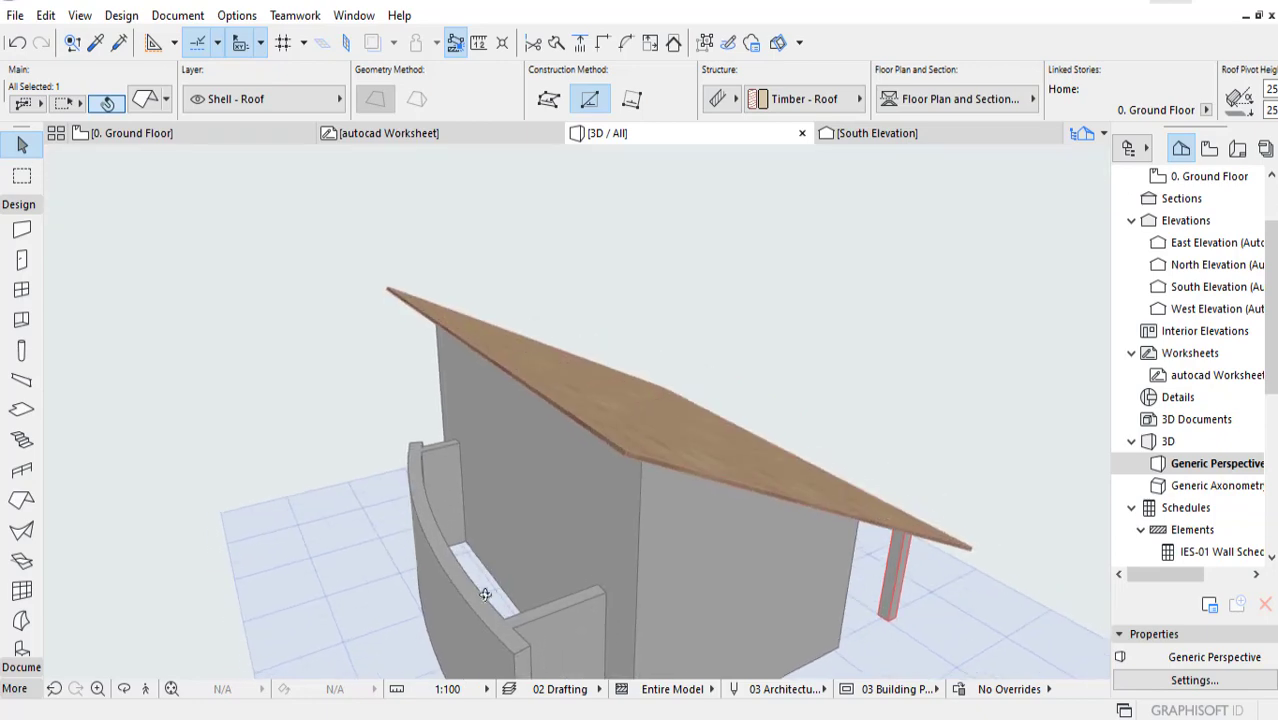
middle_click_drag(558, 582, 404, 346, "shift")
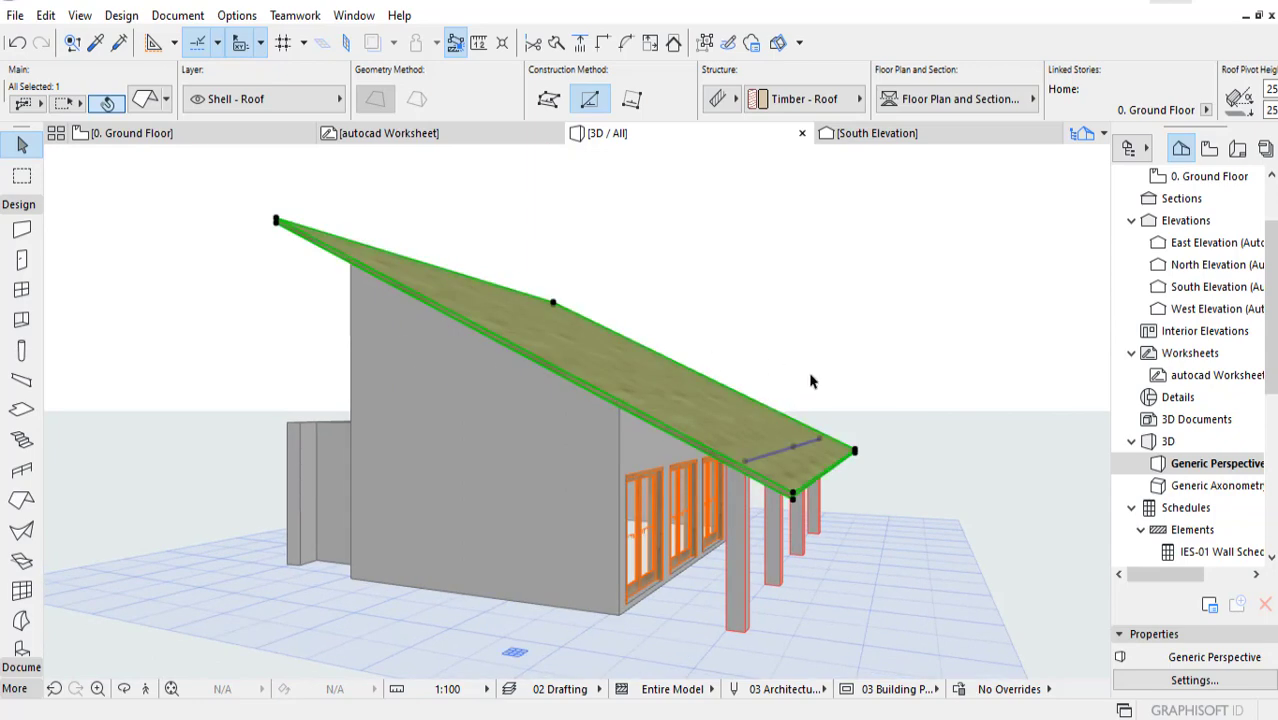
mouse_move(813, 381)
middle_mouse_down("shift")
mouse_move(847, 362)
mouse_move(744, 397)
mouse_move(836, 388)
middle_mouse_up("shift")
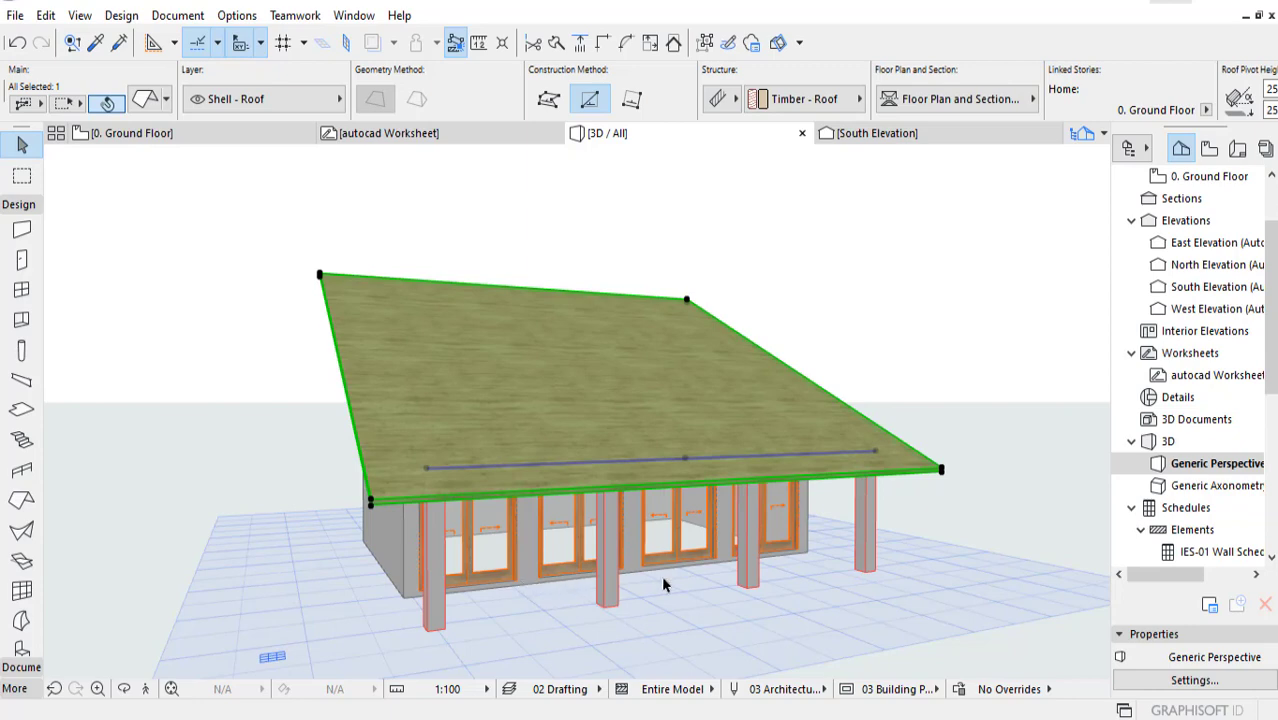
middle_click_drag(663, 585, 591, 677, "shift")
Step: Open the ground floor plan and turn off the trace reference
left_click(234, 140)
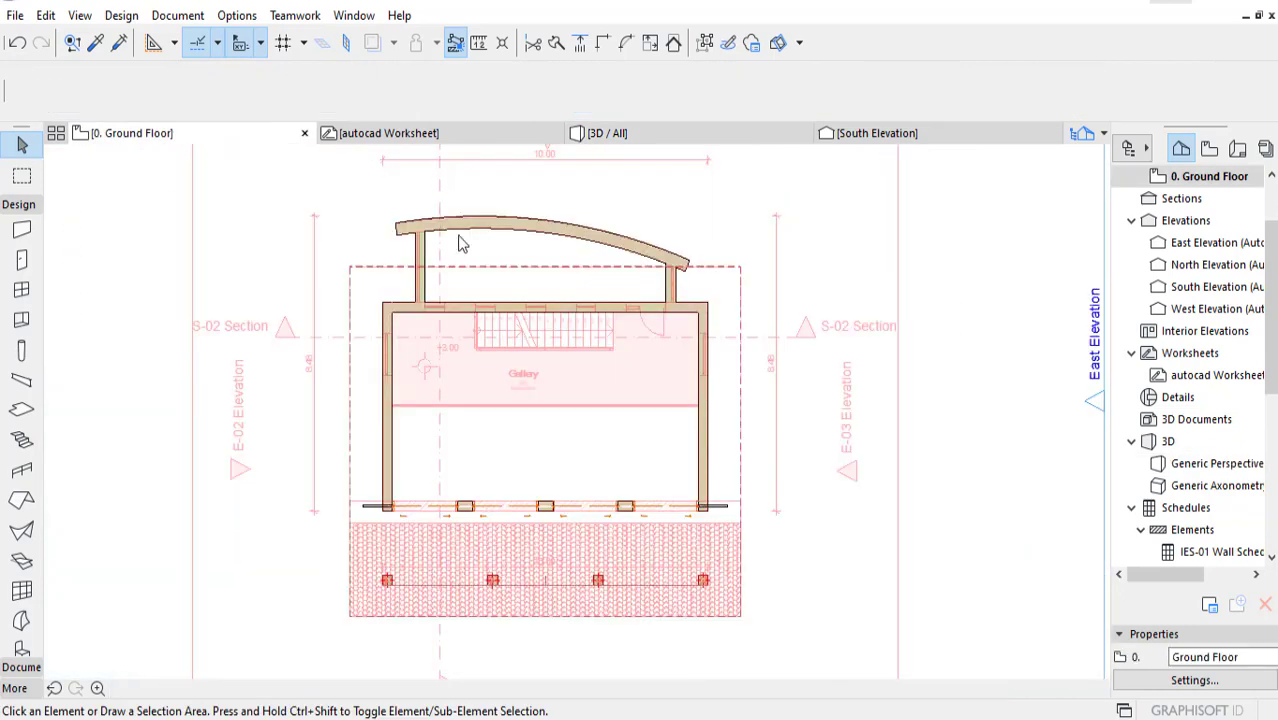
middle_click_drag(725, 400, 733, 417)
scroll(616, 462, "up", 1)
middle_click_drag(624, 455, 628, 460)
middle_click_drag(688, 405, 645, 441)
scroll(590, 395, "up", 1)
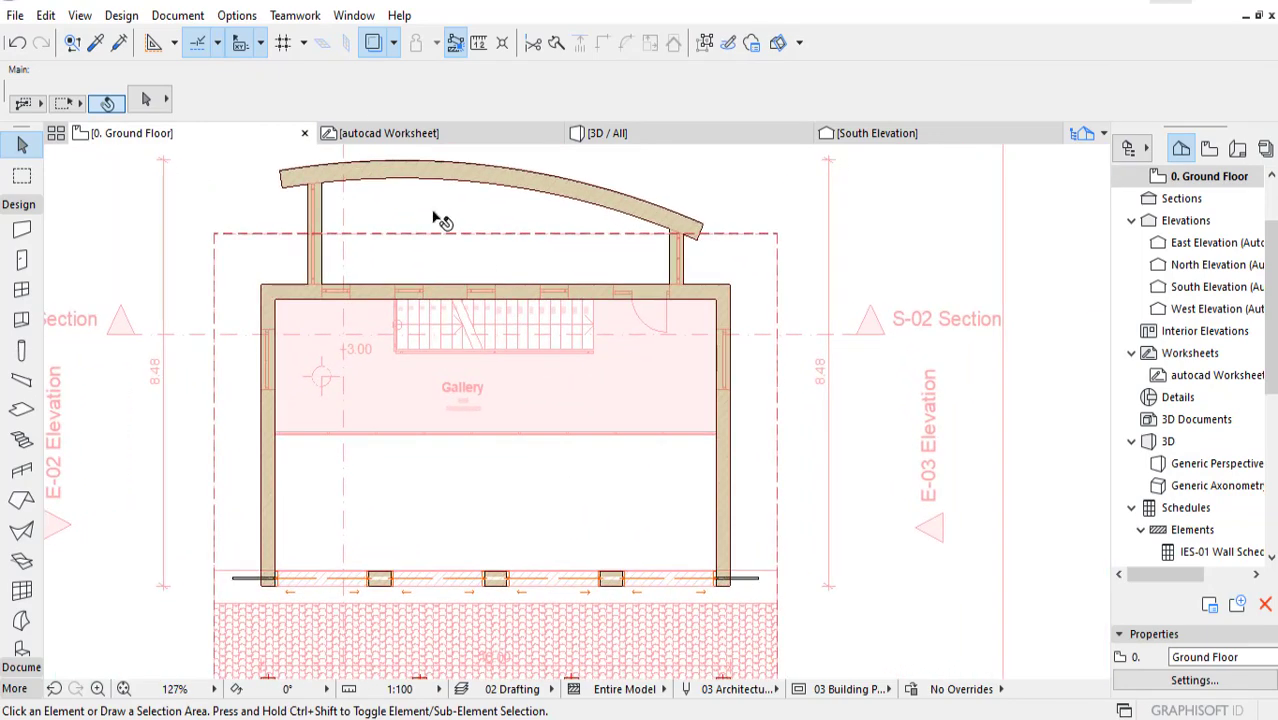
left_click(373, 43)
scroll(556, 476, "down", 2)
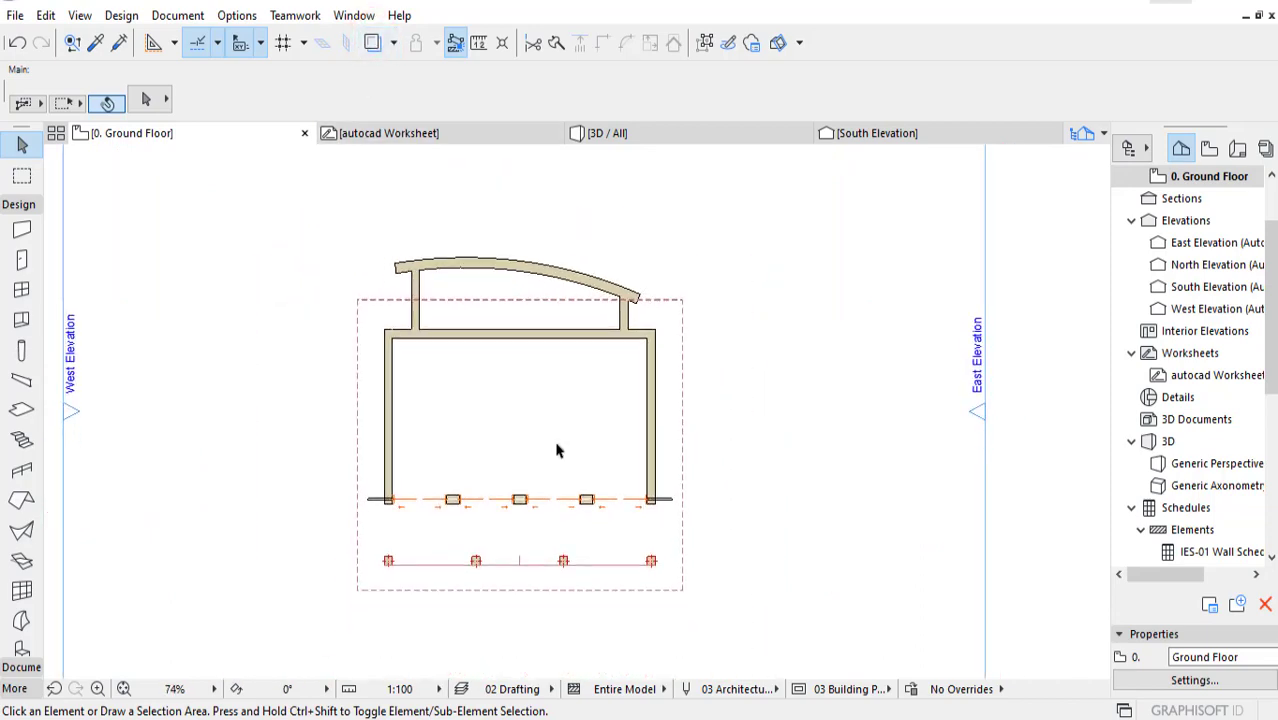
scroll(505, 372, "up", 1)
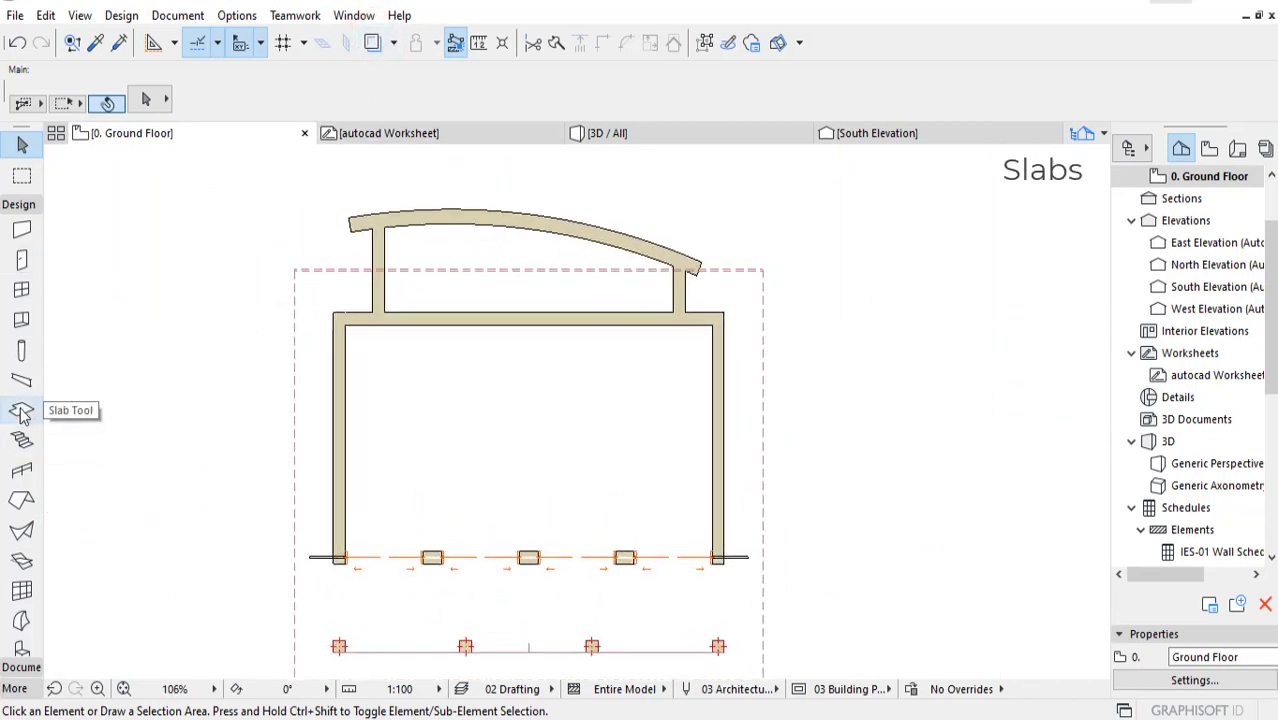
Step: Draw a rectangular slab on the ground floor from the rear wall's west outer corner to the outer corner of the easternmost front column
left_click(22, 410)
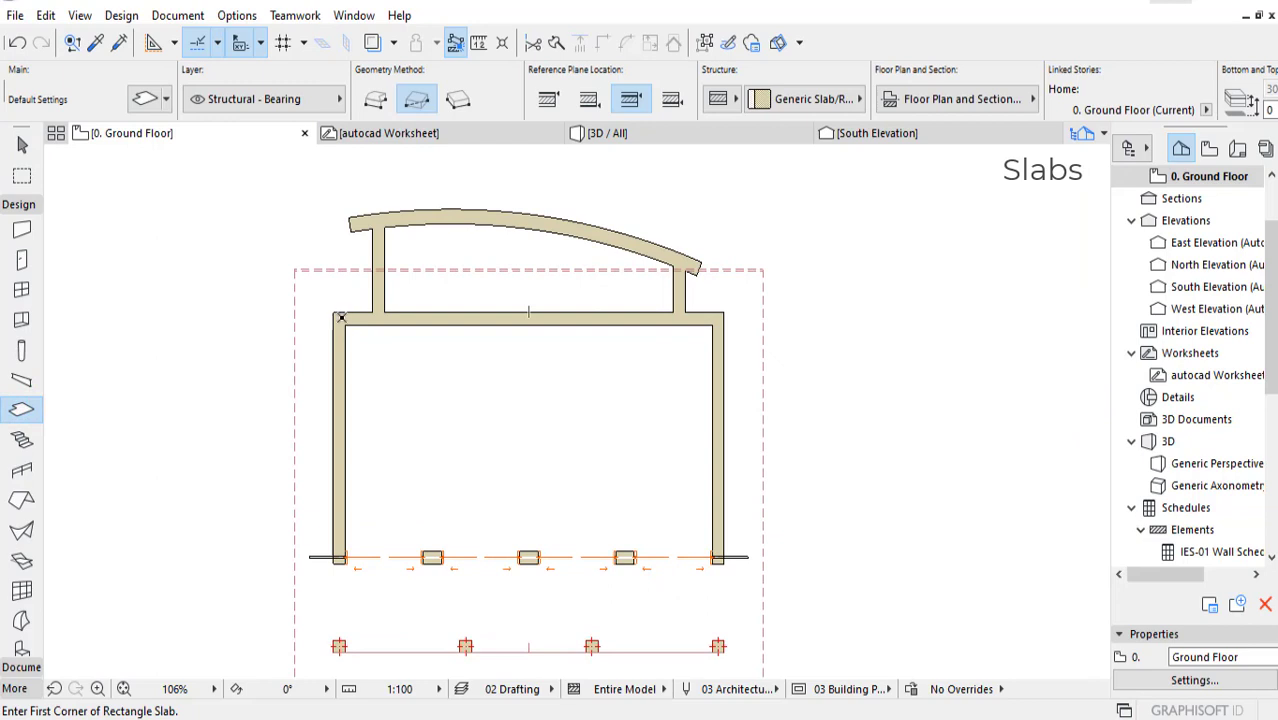
left_click(333, 311)
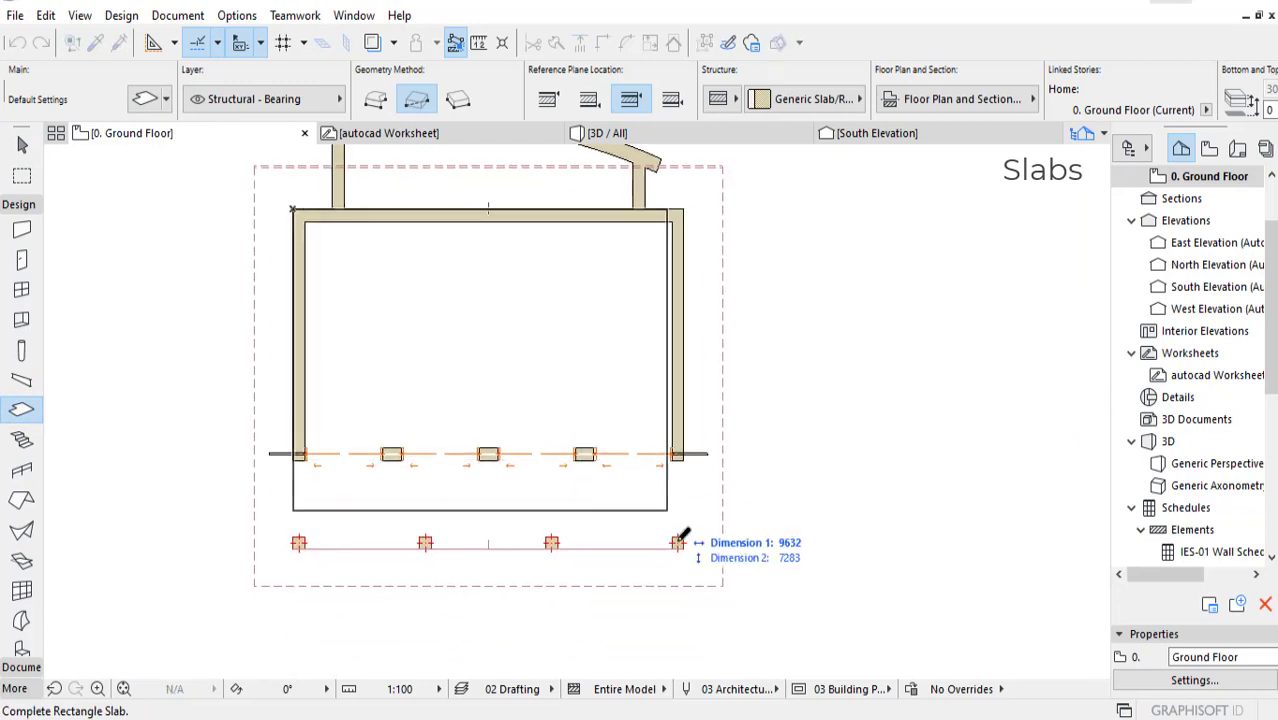
left_click(685, 548)
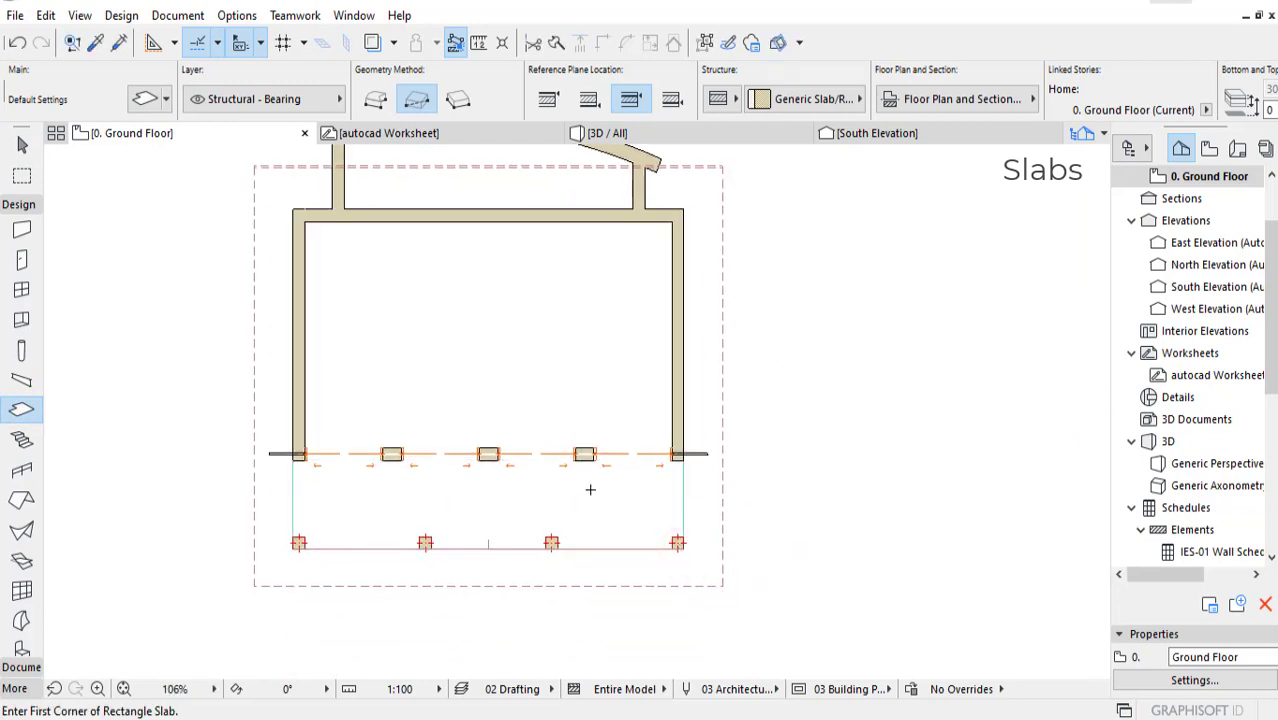
left_click(594, 501, "shift")
middle_click_drag(591, 501, 625, 528)
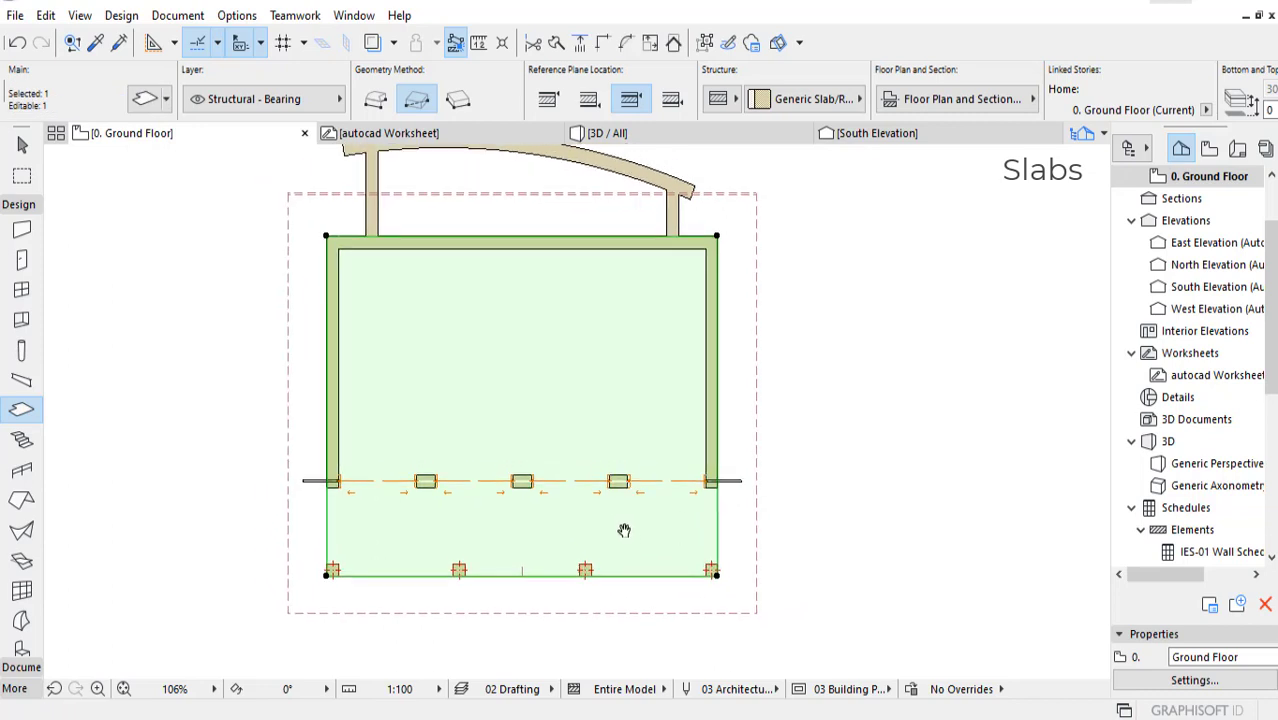
middle_click_drag(594, 427, 631, 520)
scroll(594, 329, "up", 1)
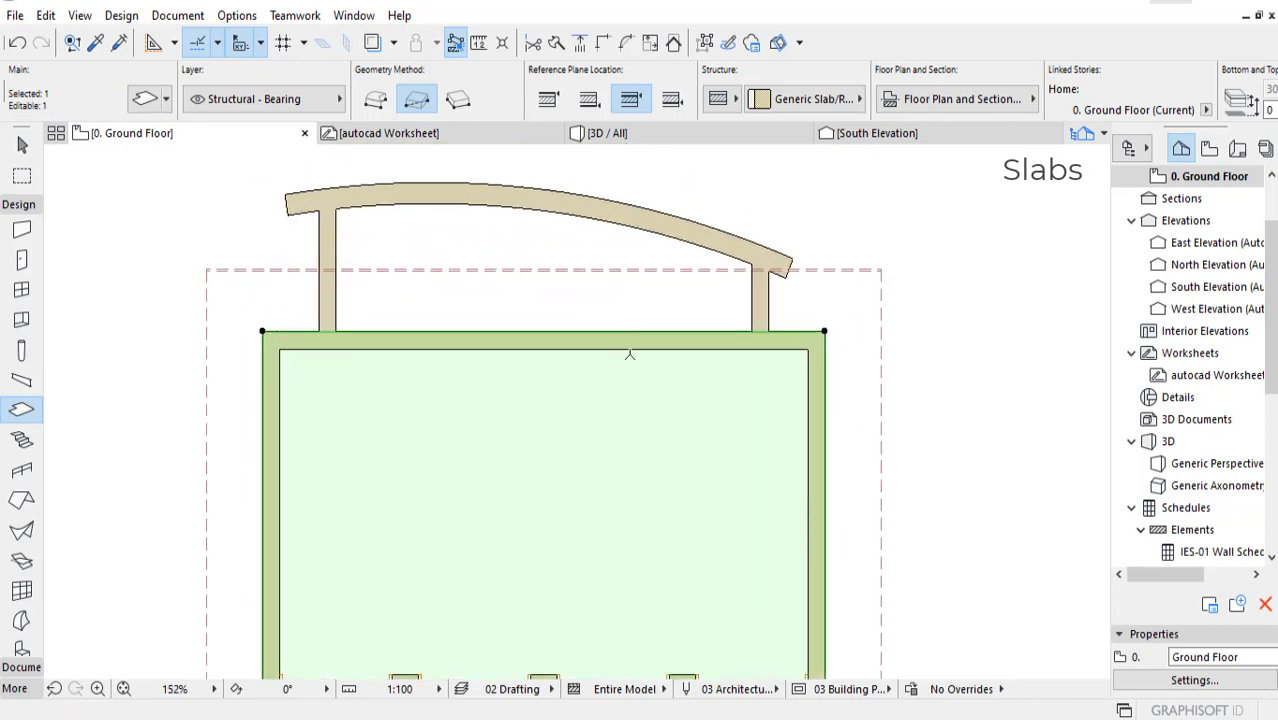
scroll(630, 350, "down", 3)
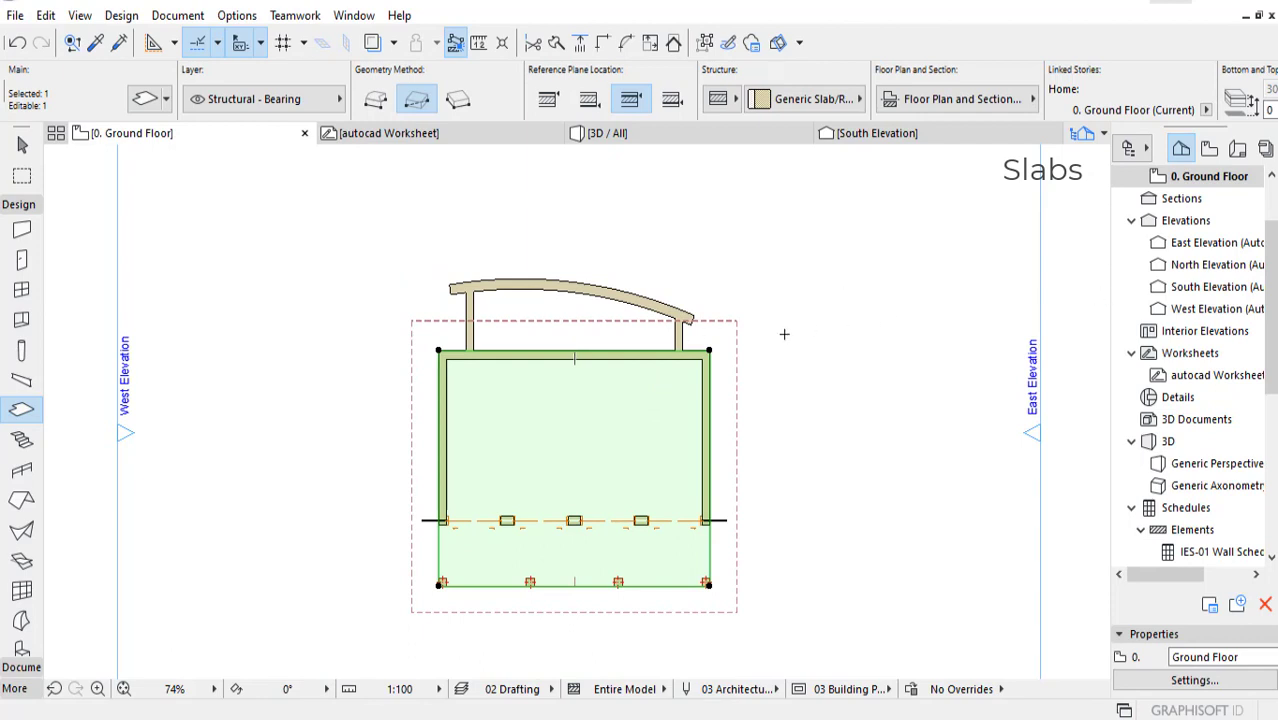
middle_click_drag(638, 430, 615, 446)
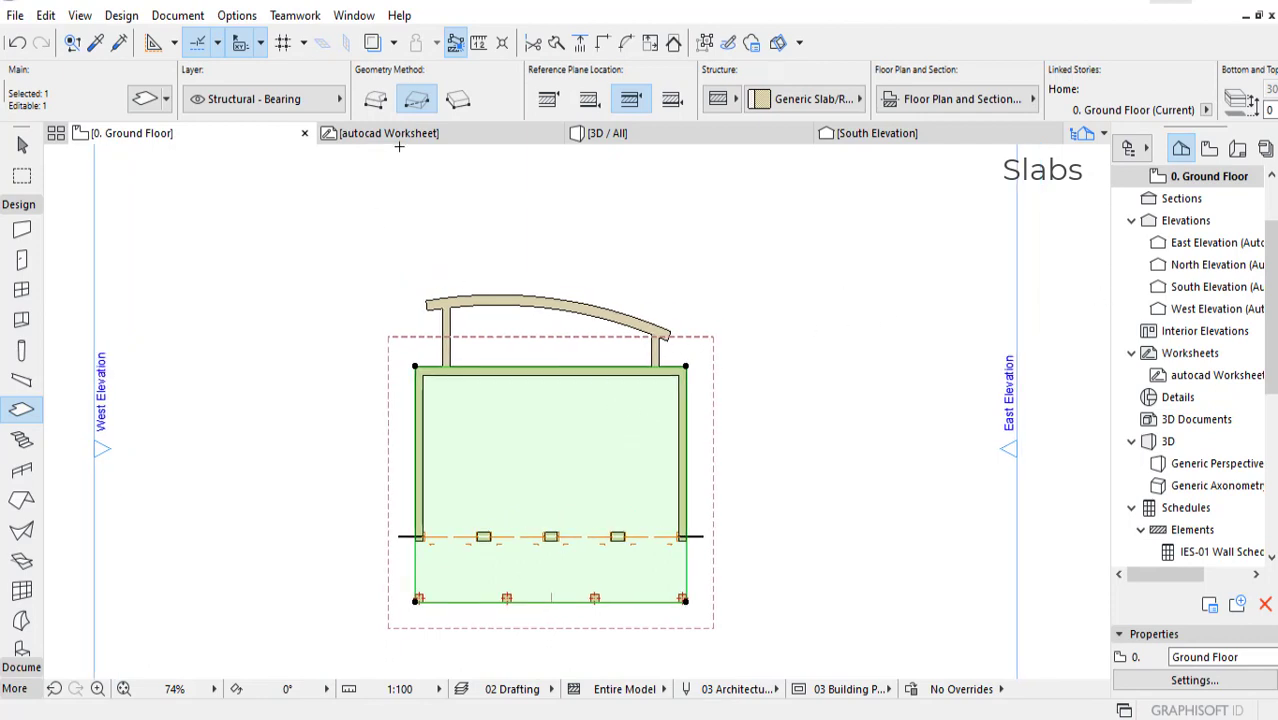
middle_click_drag(713, 368, 703, 373)
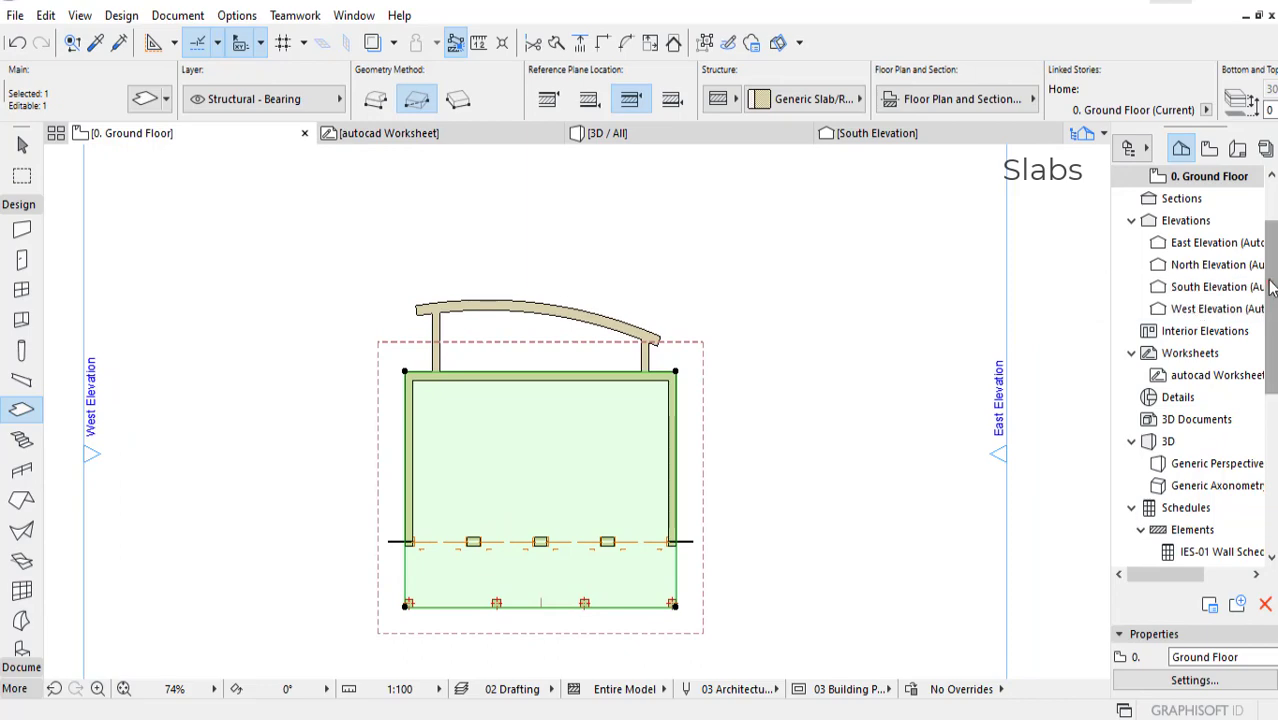
Step: Open the 1. Story floor plan and turn on the trace reference
scroll(1272, 287, "up", 2)
double_click(1188, 242)
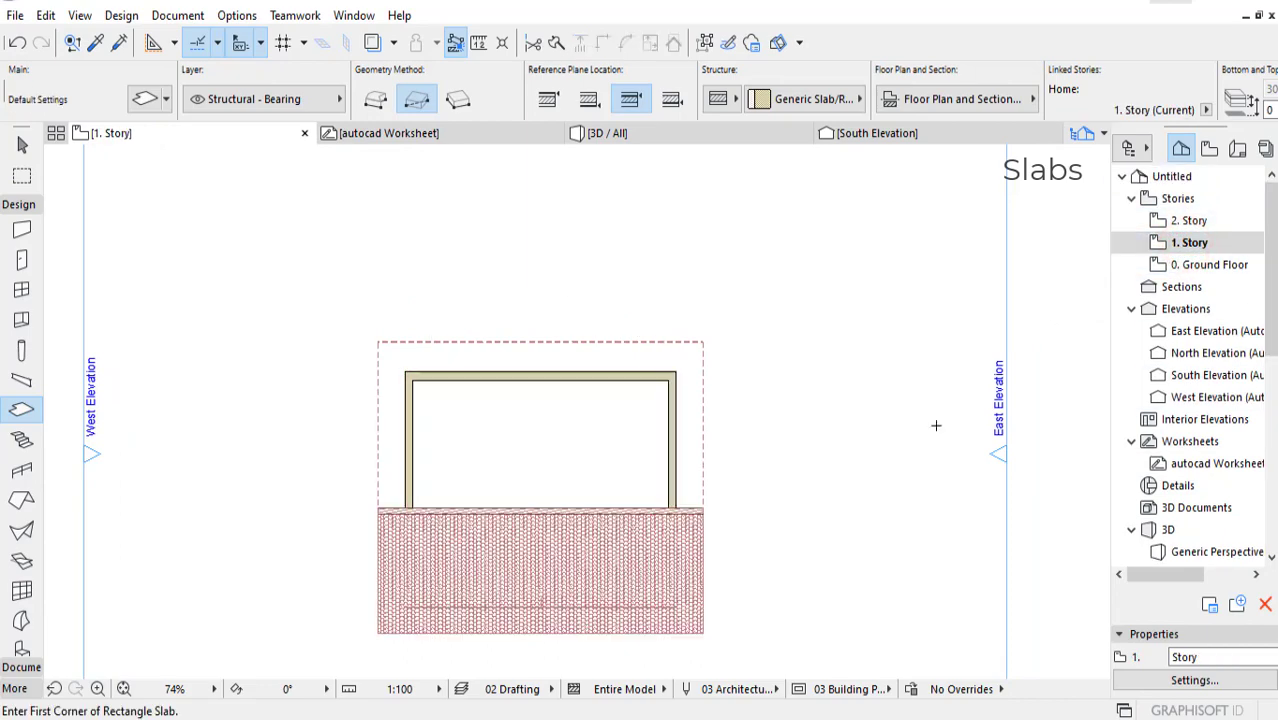
middle_click_drag(674, 408, 682, 399)
scroll(531, 438, "up", 2)
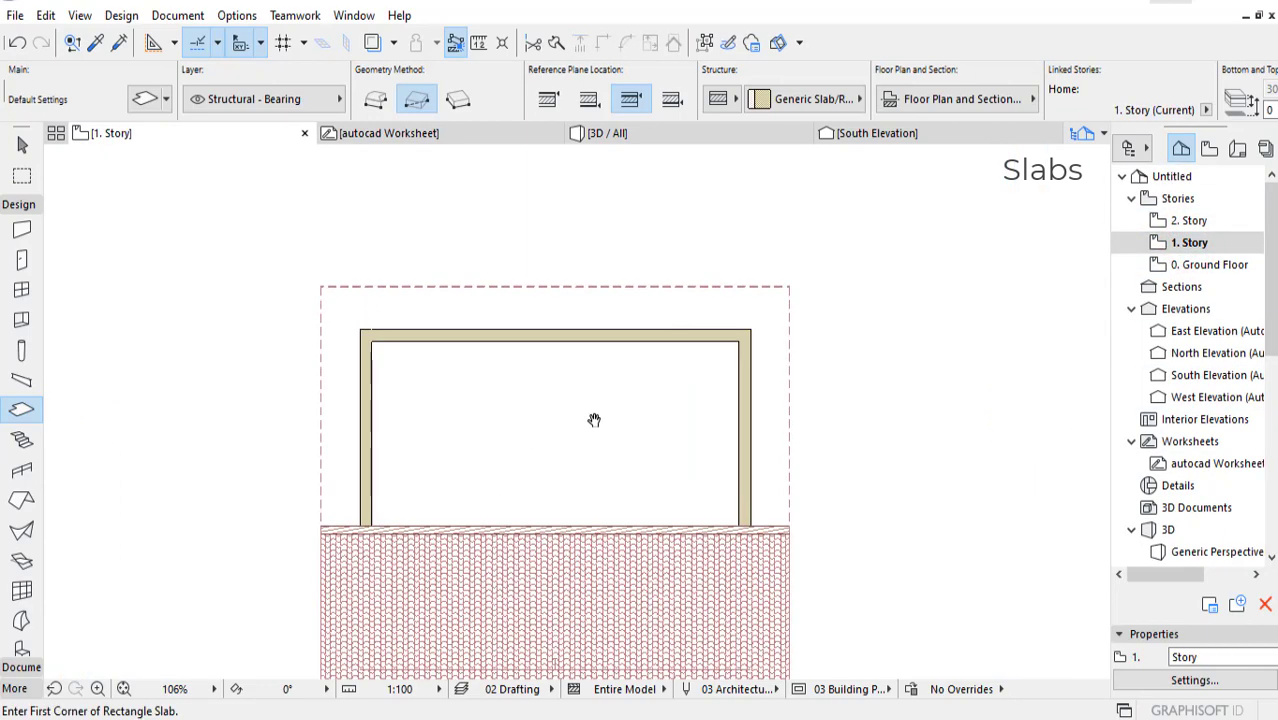
left_click(374, 42)
scroll(551, 448, "up", 4)
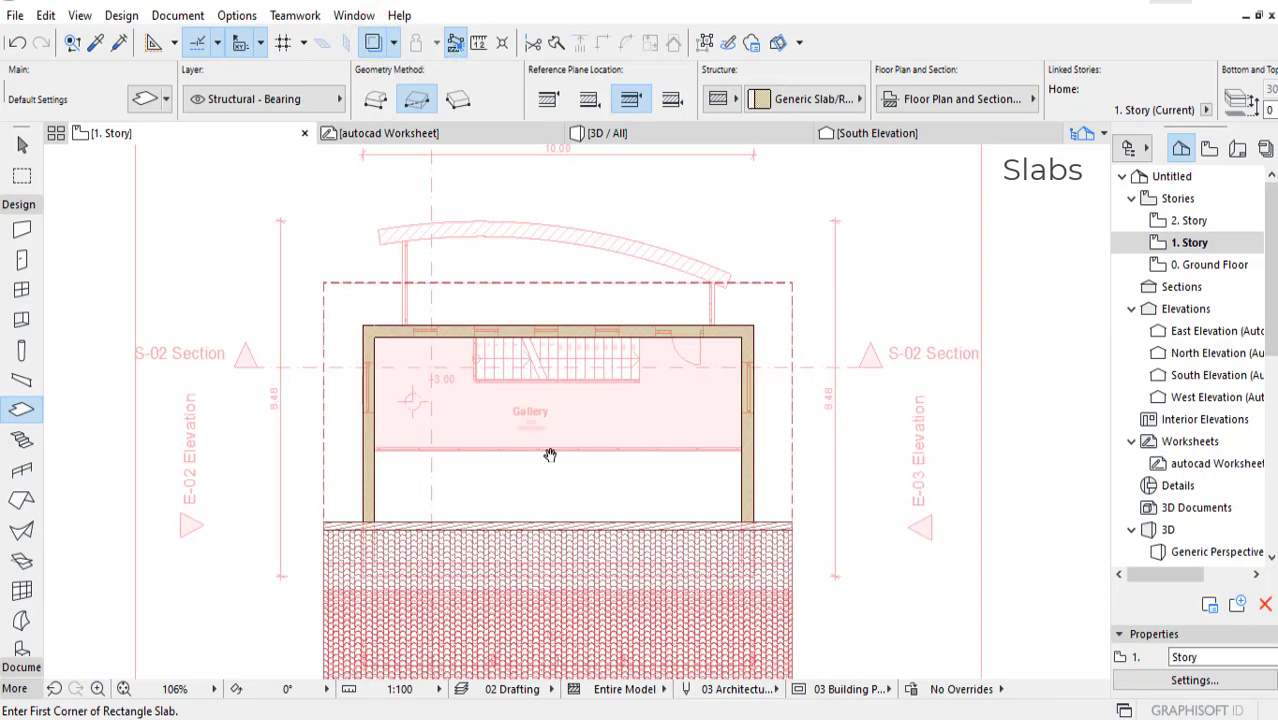
scroll(480, 425, "up", 2)
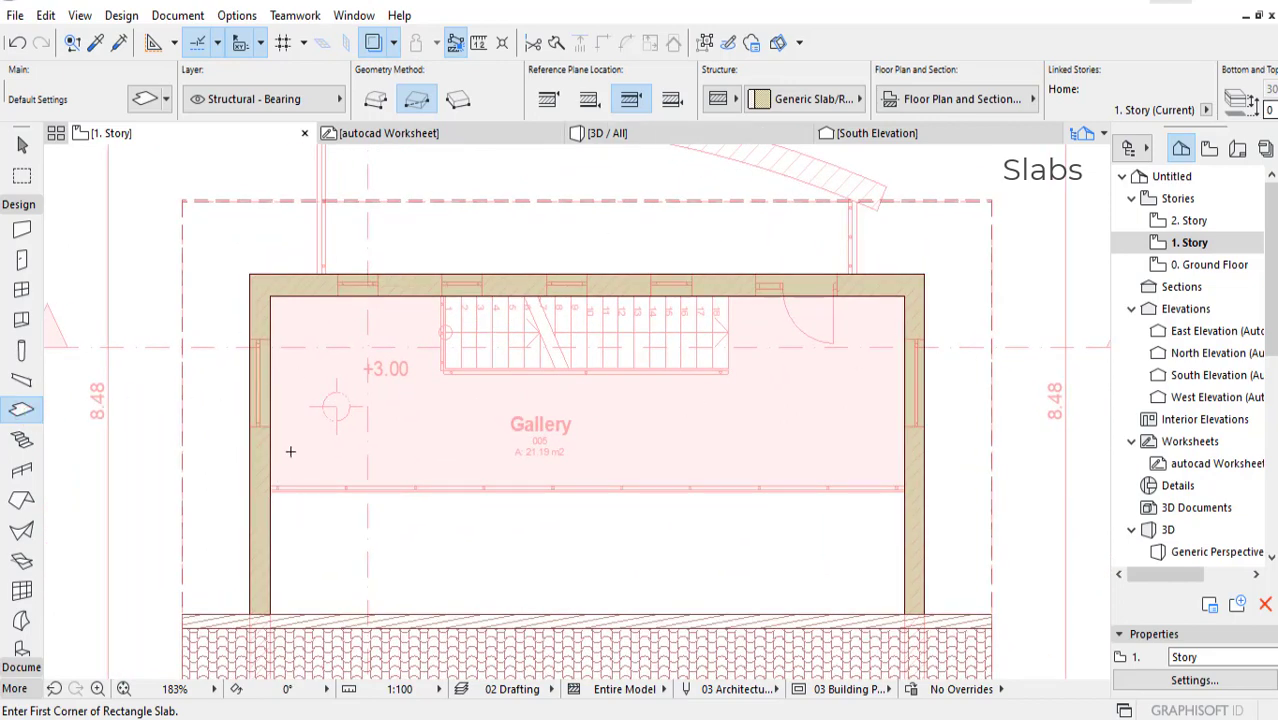
Step: Draw a rectangular gallery slab across the full outer wall width, 3000 mm deep from the rear wall, and select it
left_click(250, 273)
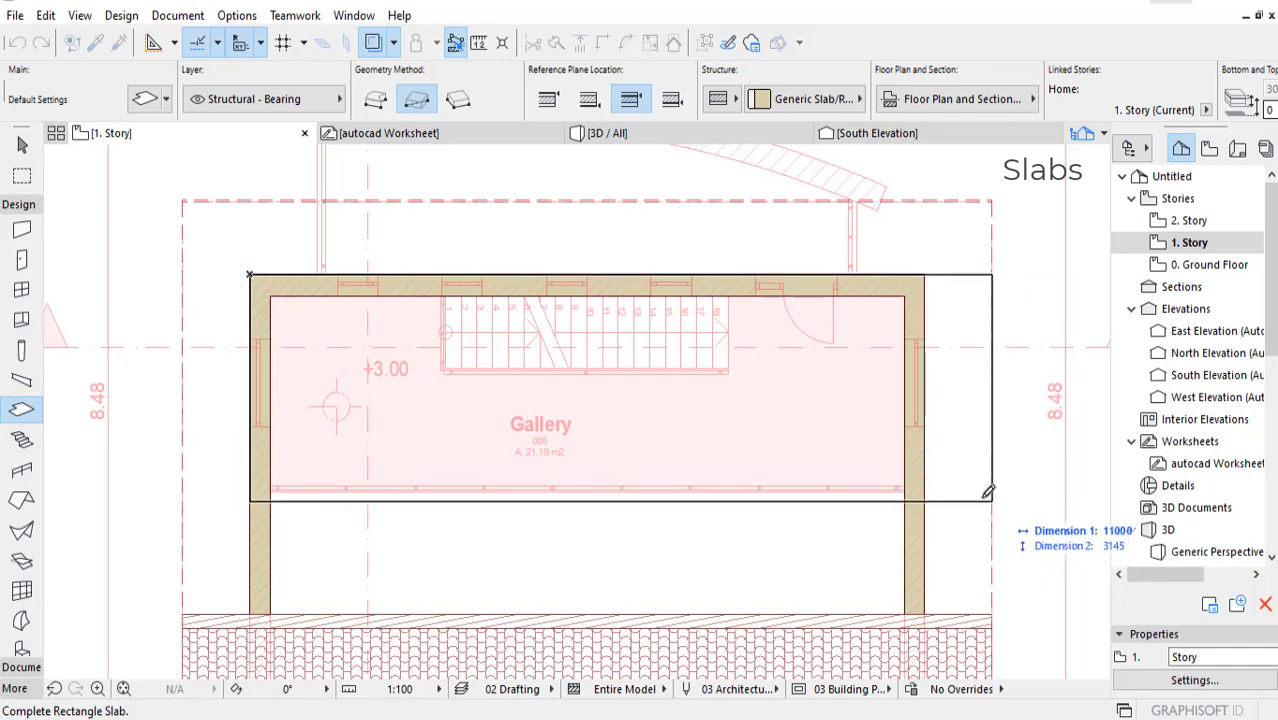
left_click(924, 490)
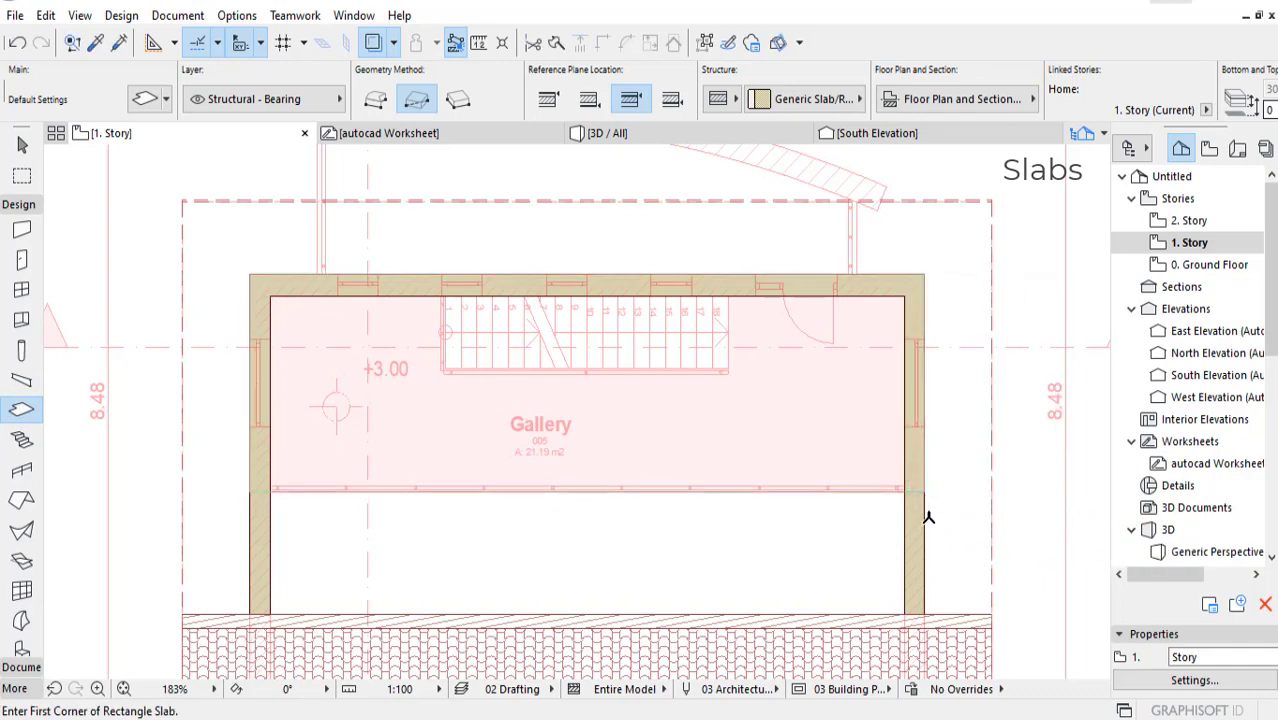
key("Escape")
left_click(457, 401)
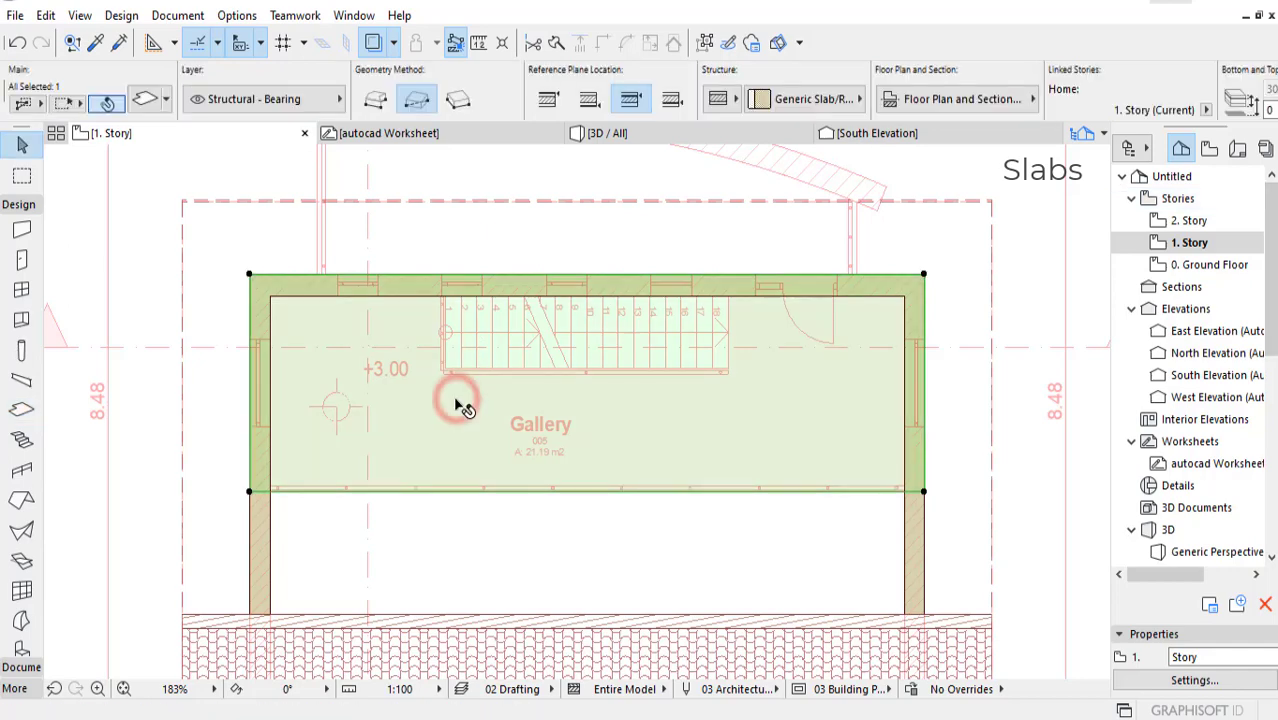
Step: Add a rectangle about 8000 by 1670 mm to the gallery slab's rear edge, spanning between the outer faces of the traced side walls
middle_click_drag(554, 369, 542, 480)
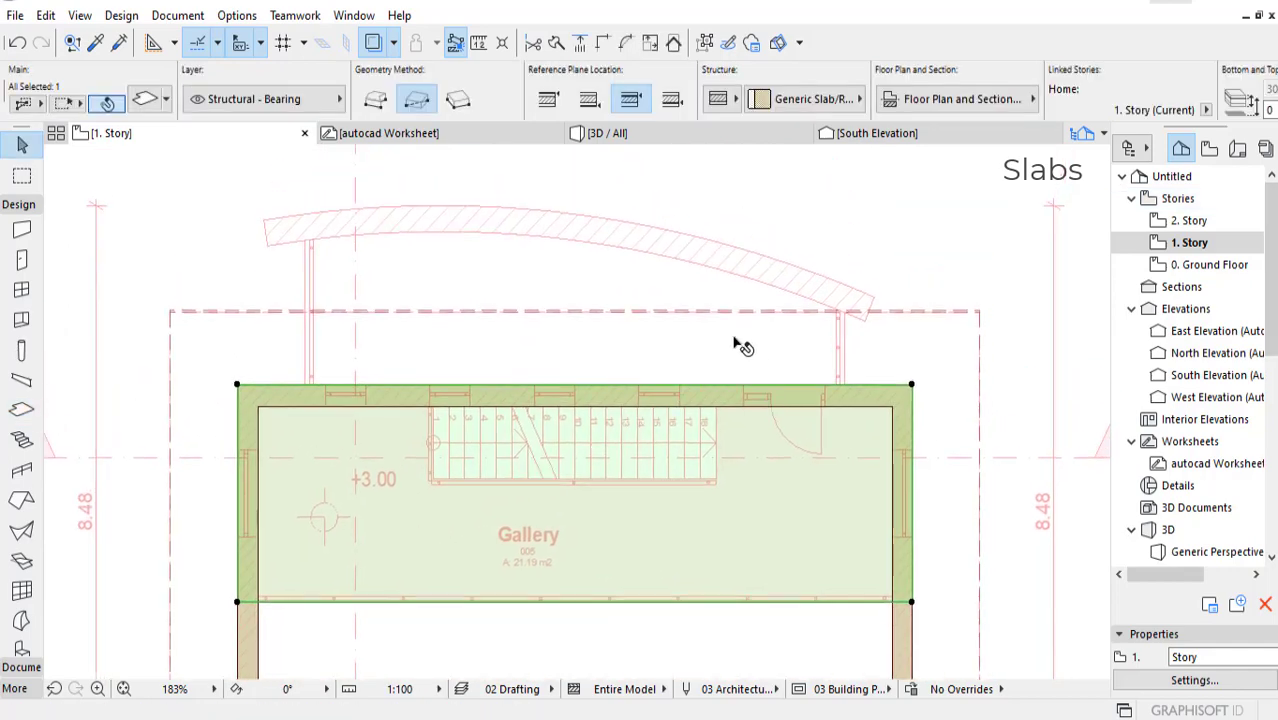
middle_click_drag(790, 343, 790, 382)
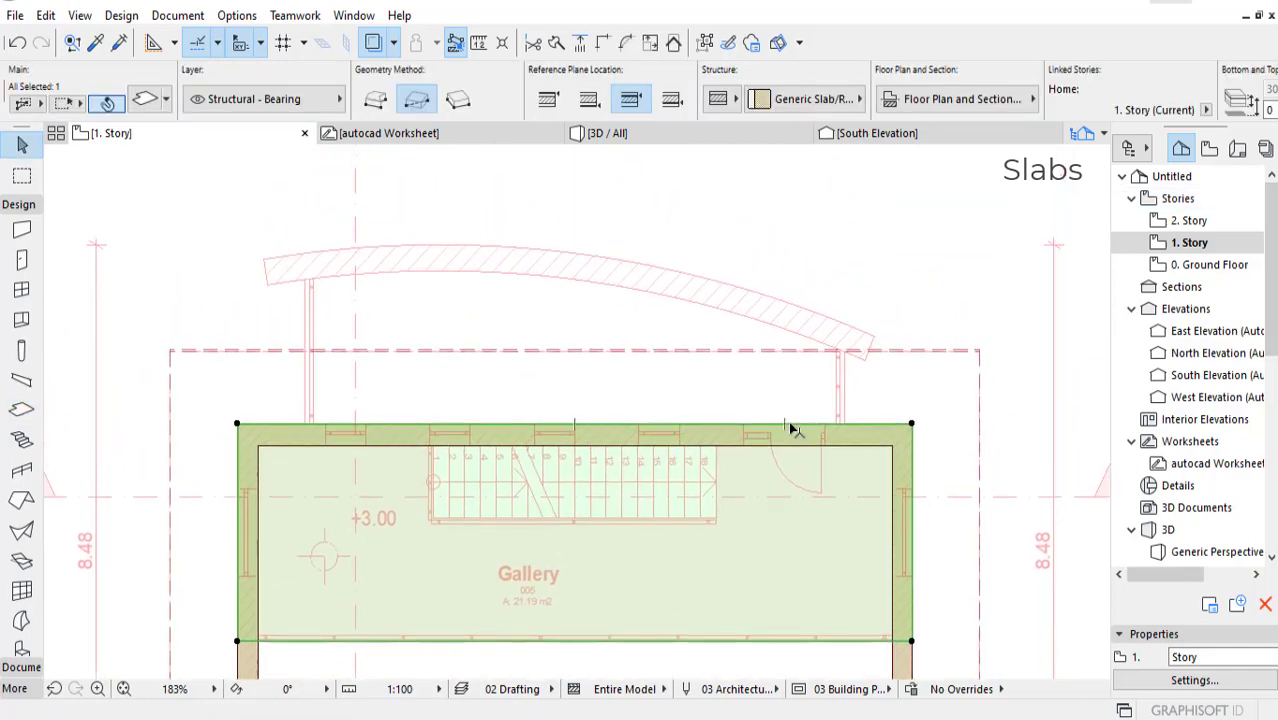
middle_click_drag(858, 278, 860, 302)
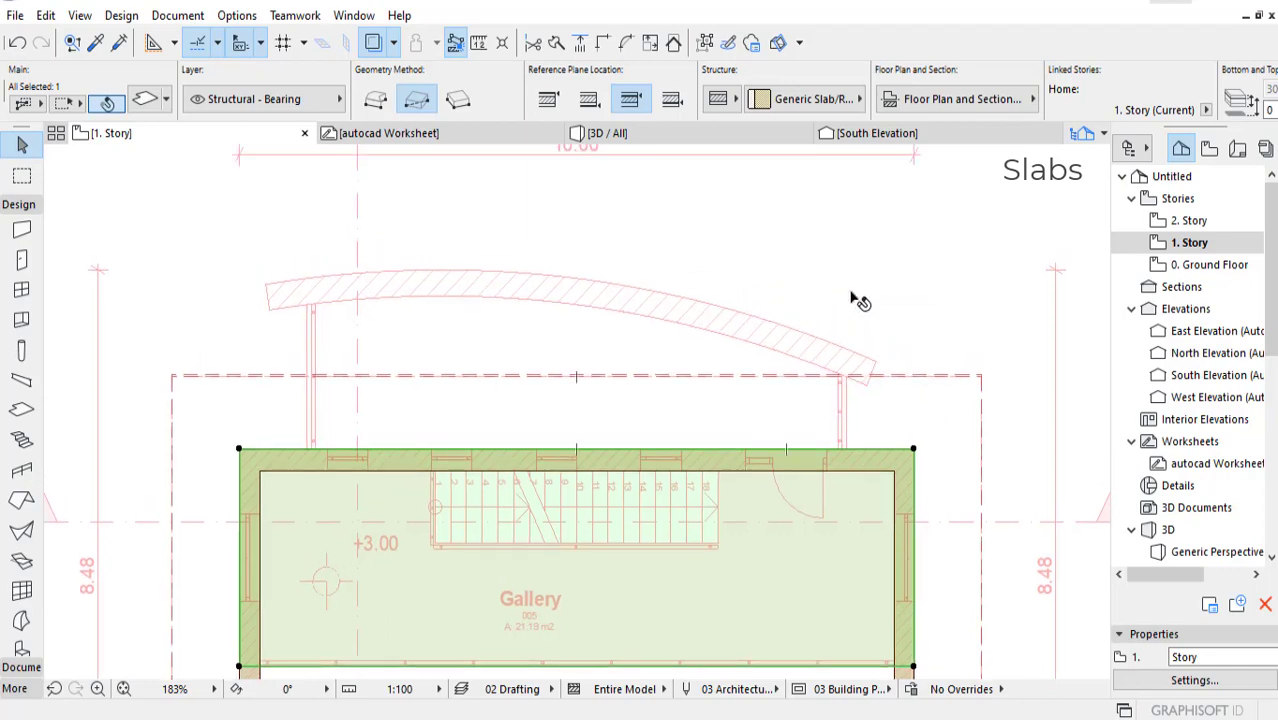
scroll(805, 400, "up", 2)
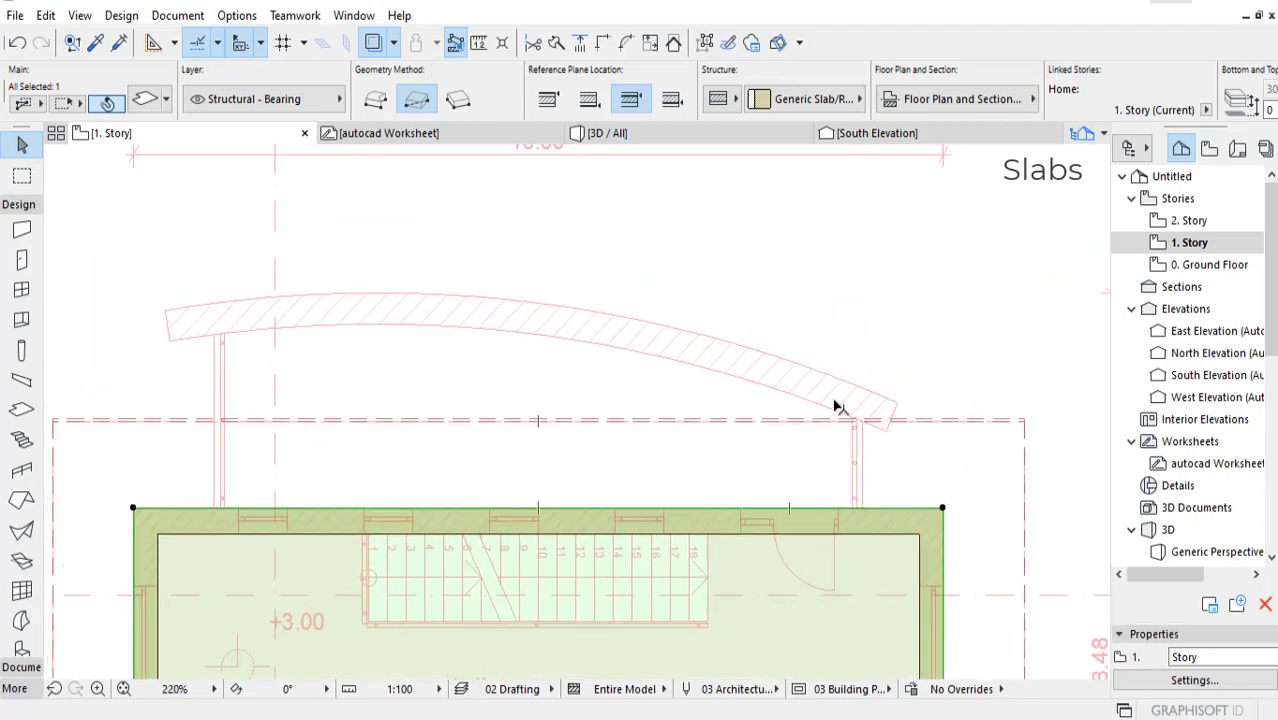
middle_click_drag(638, 438, 650, 379)
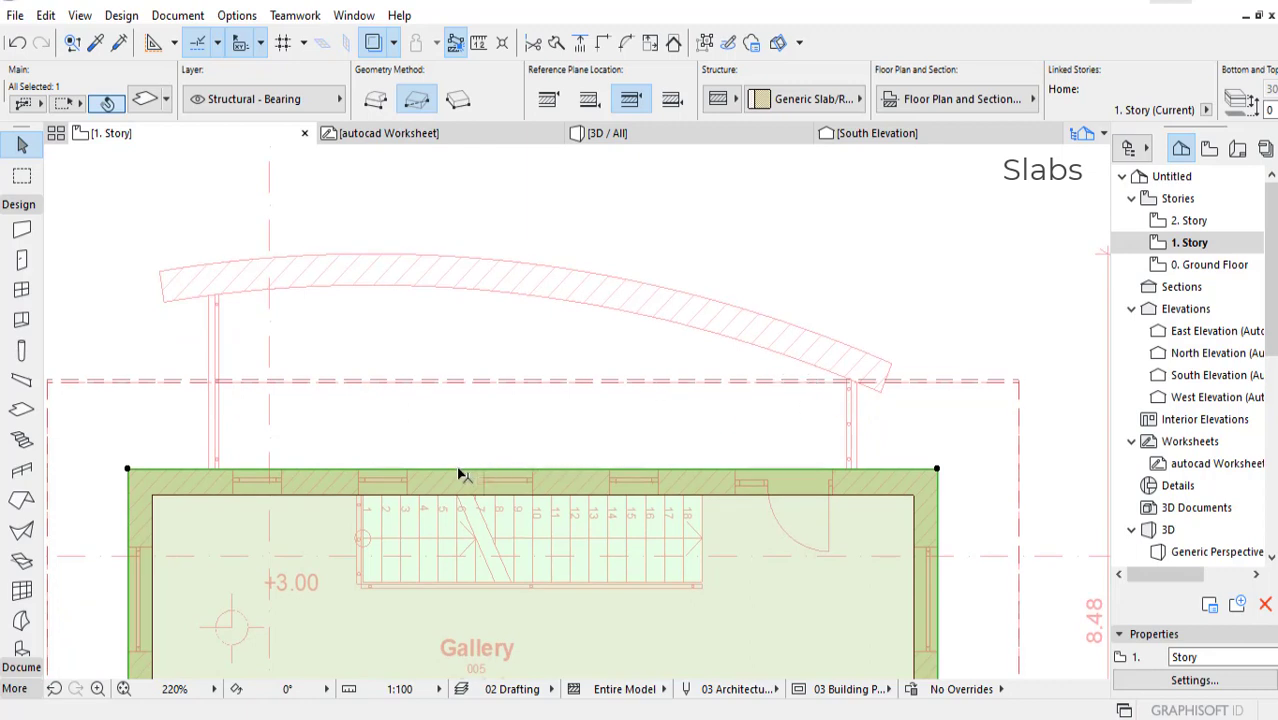
left_click(330, 472)
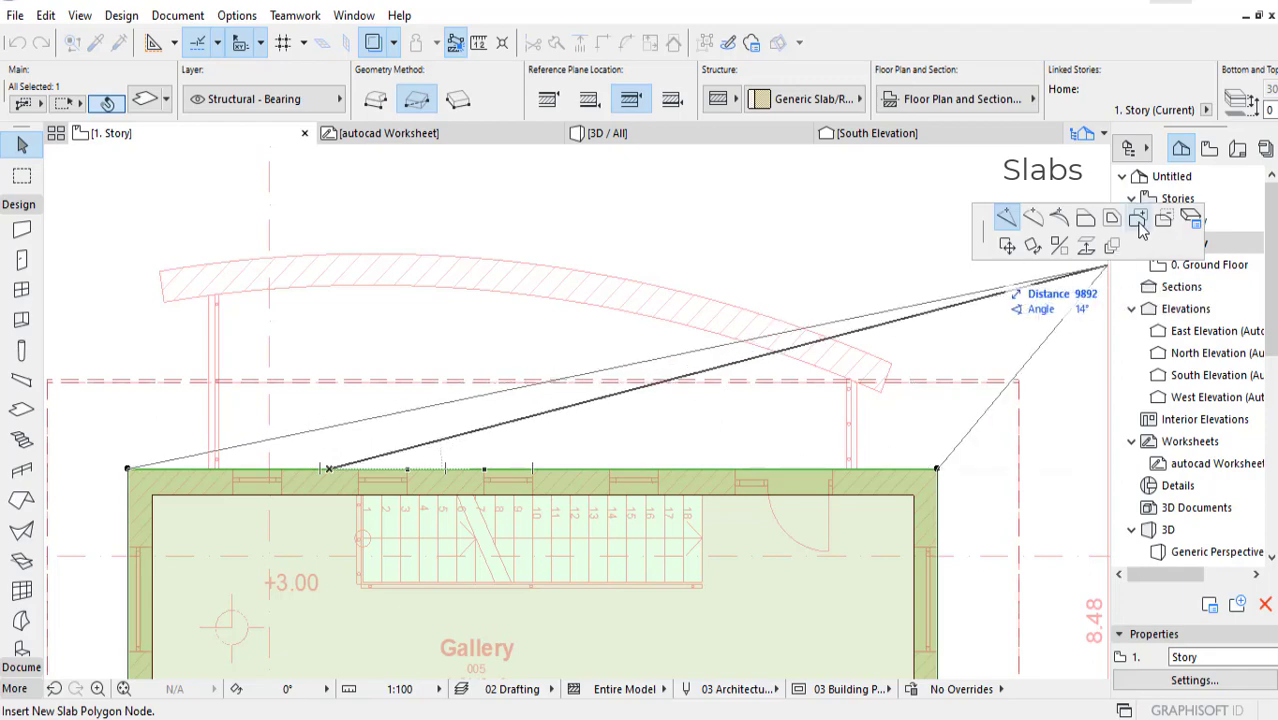
left_click(1138, 221)
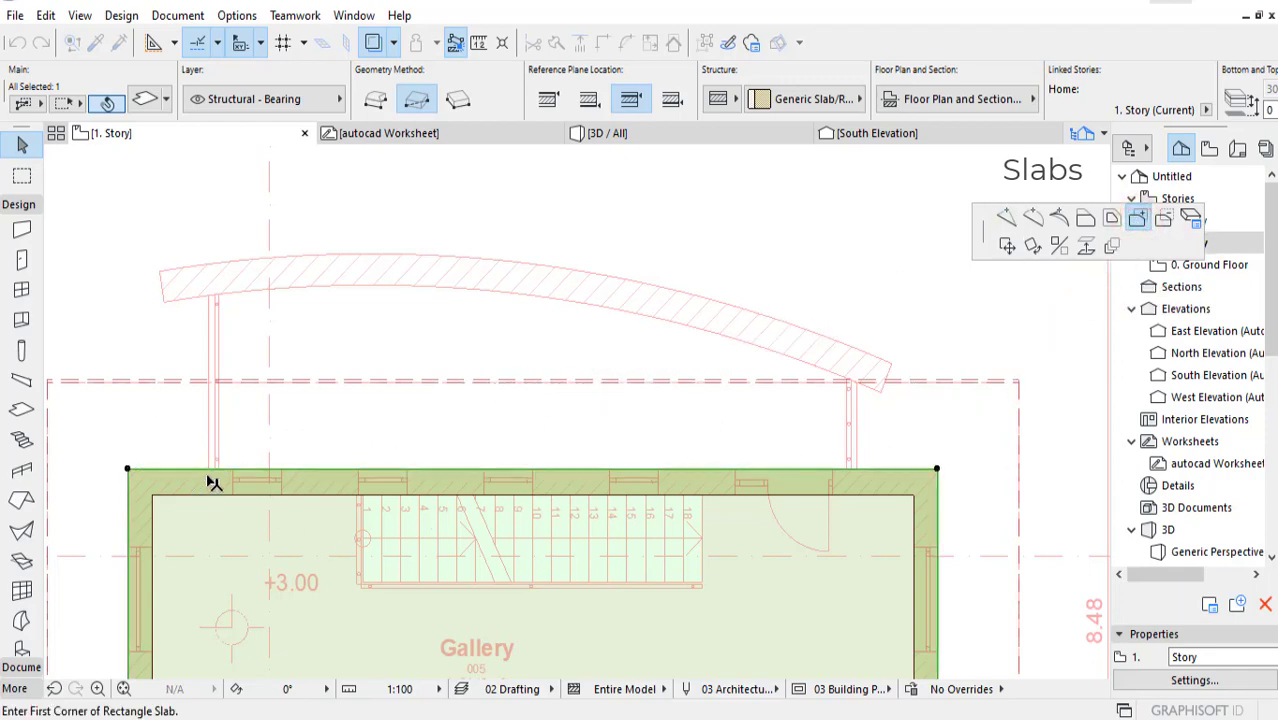
scroll(212, 482, "up", 3)
scroll(220, 460, "up", 3)
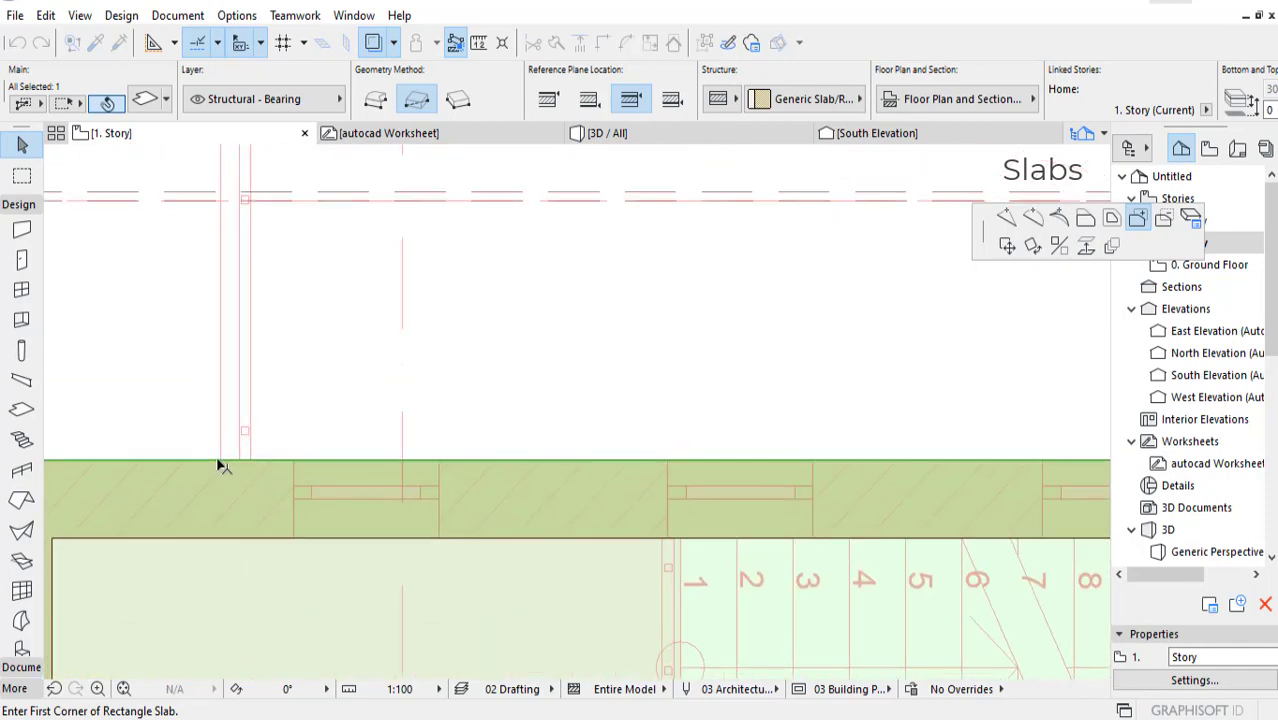
left_click(225, 462)
scroll(636, 405, "down", 2)
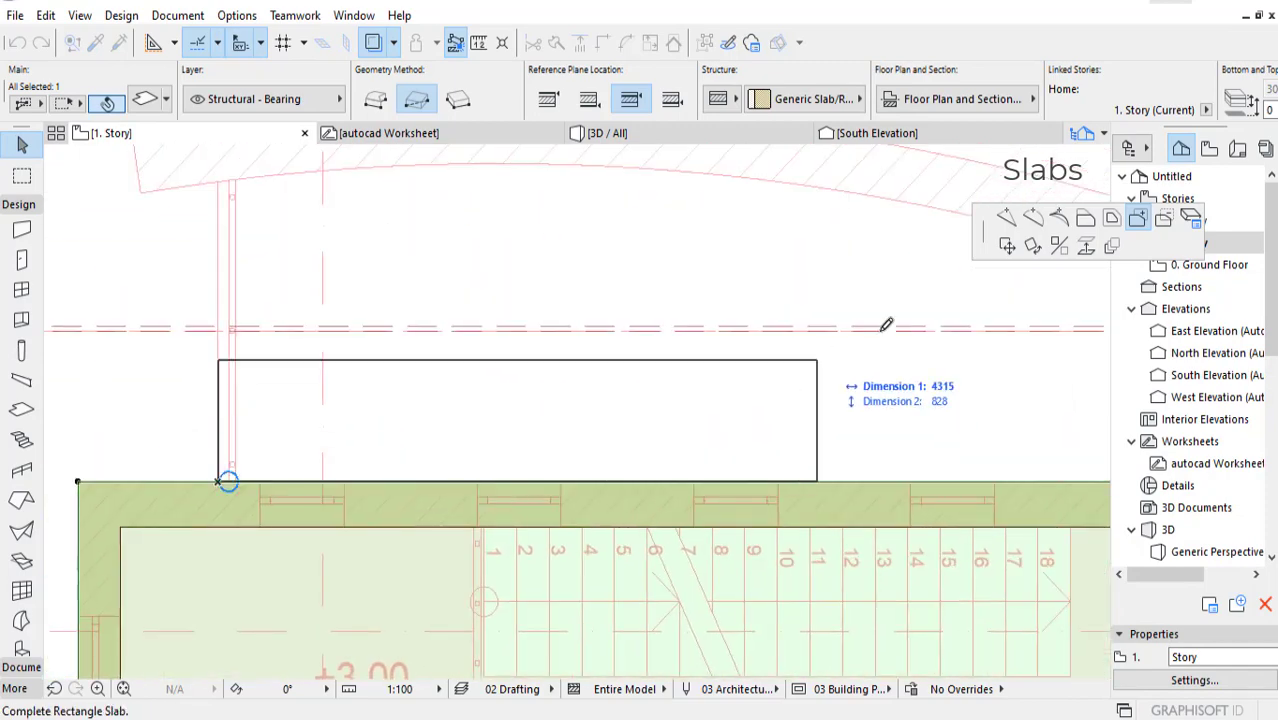
middle_click_drag(915, 327, 679, 416)
scroll(773, 425, "down", 2)
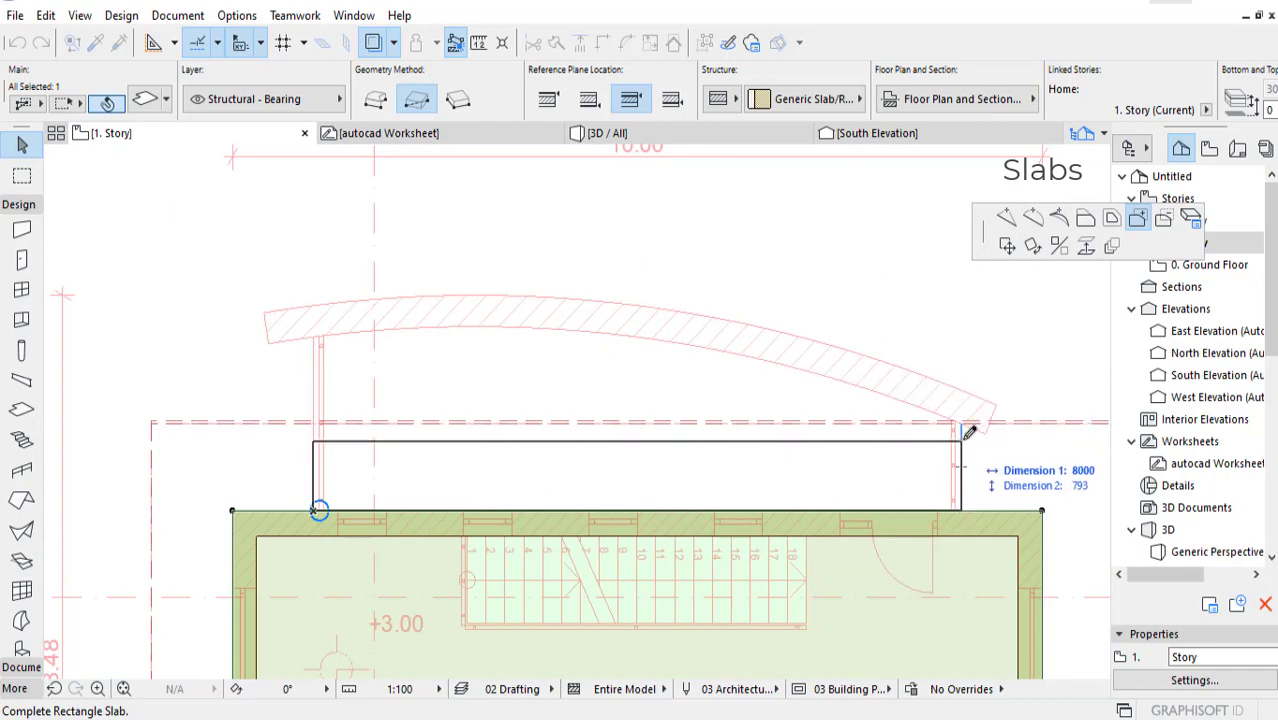
left_click(961, 359)
Step: Move the extension's west rear corner node 259 mm straight outward to the inner face of the traced curved wall
scroll(463, 358, "up", 5)
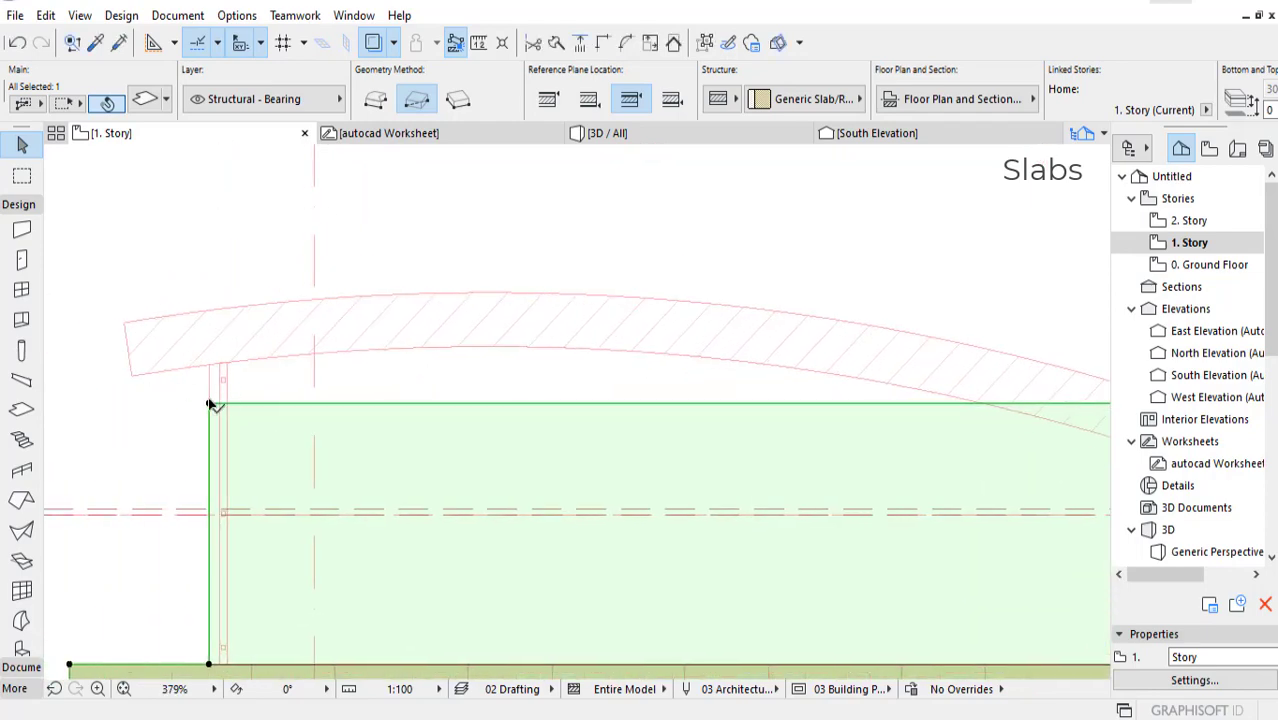
left_click(209, 405)
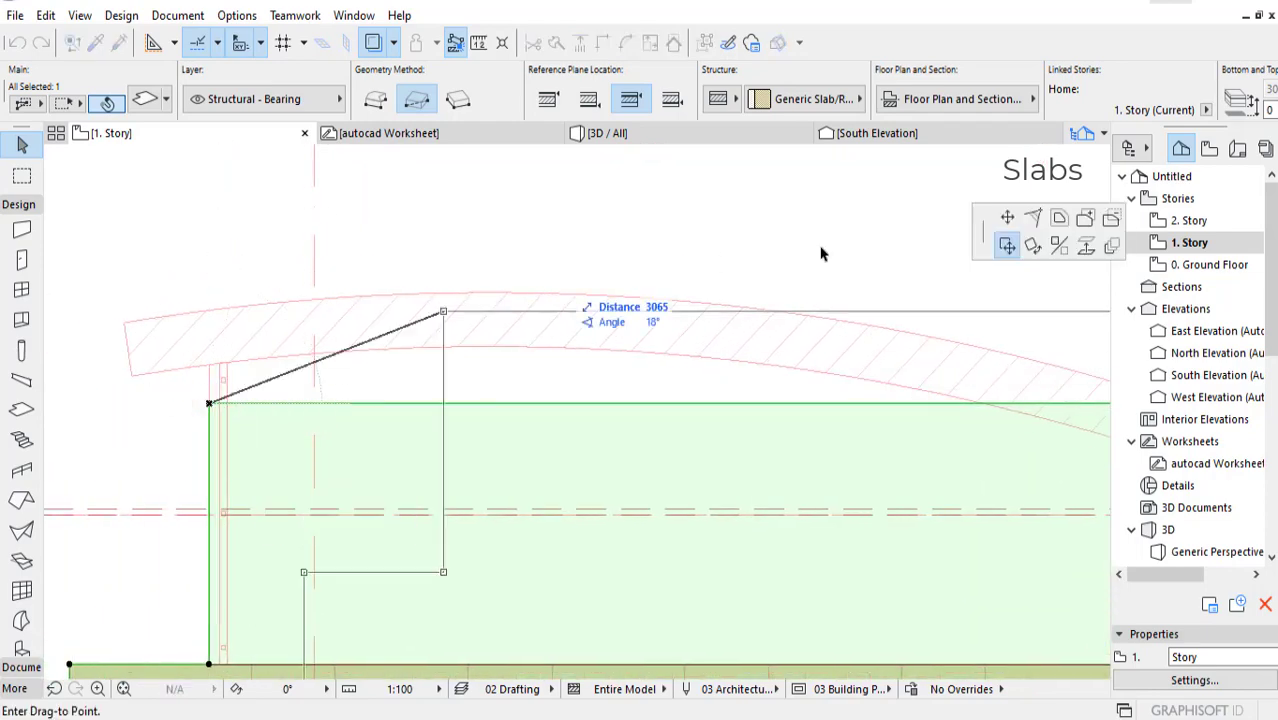
left_click(209, 363)
scroll(873, 463, "down", 5)
scroll(873, 463, "down", 2)
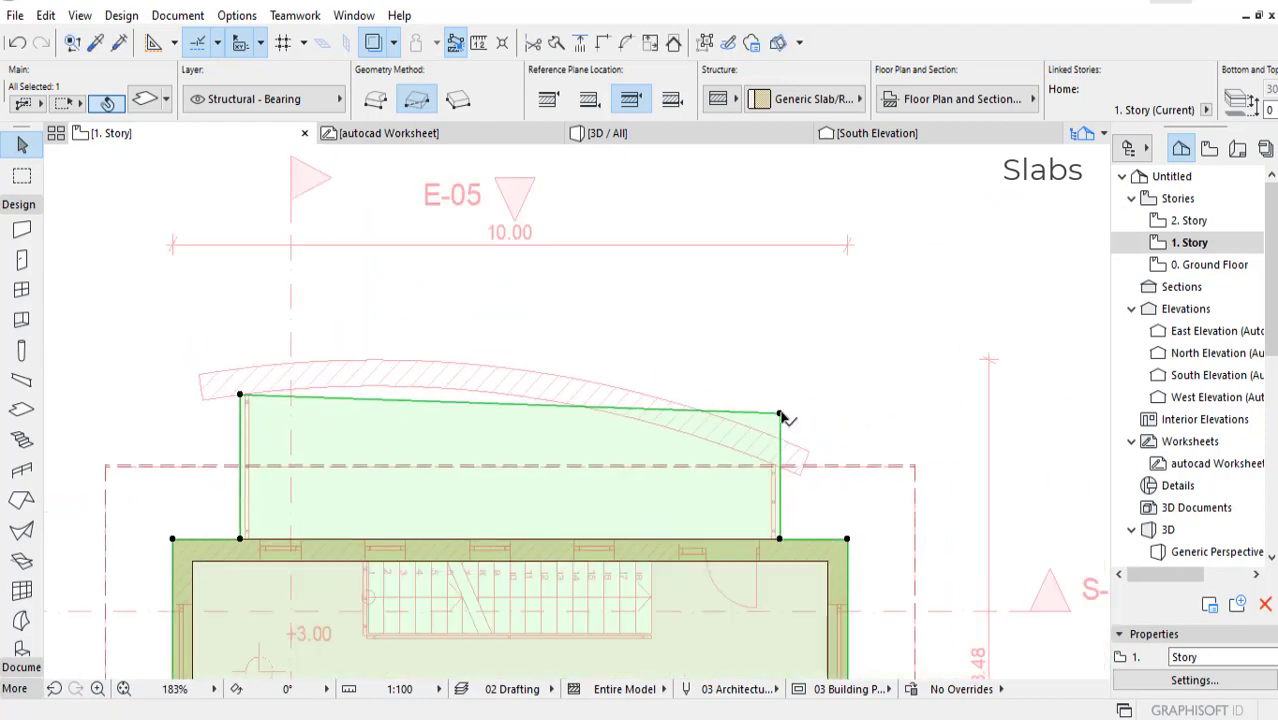
Step: Move the slab extension's east rear corner node 741 mm straight inward to the inner face of the traced curved wall
left_click(779, 413)
scroll(783, 472, "up", 2)
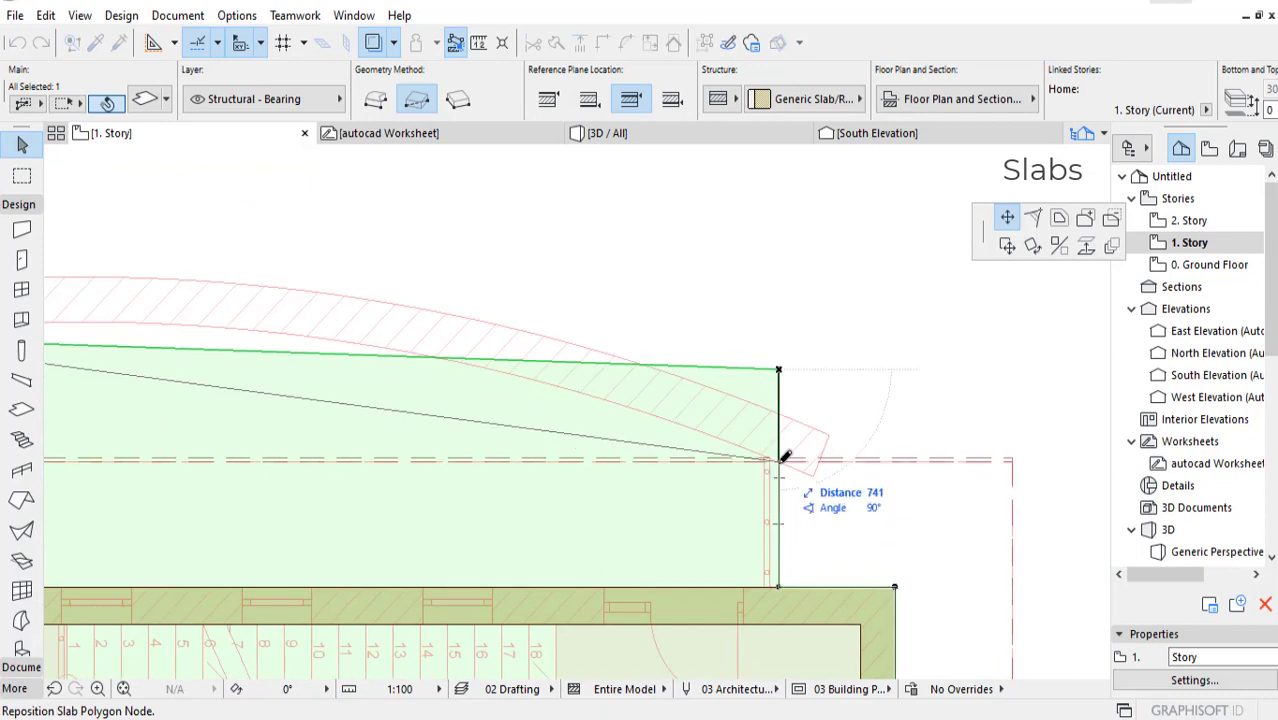
left_click(777, 457)
scroll(828, 490, "up", 2)
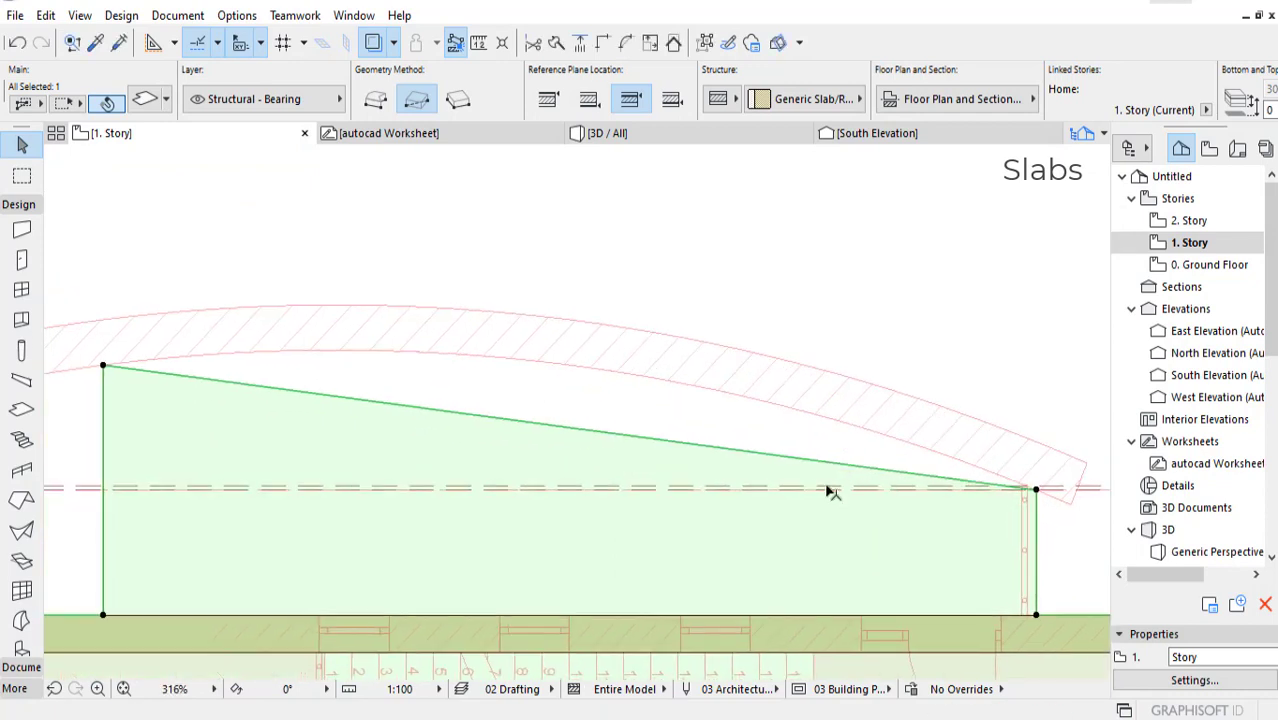
Step: Curve the slab extension's sloping rear edge so it follows the inner face of the traced curved wall
left_click(633, 440)
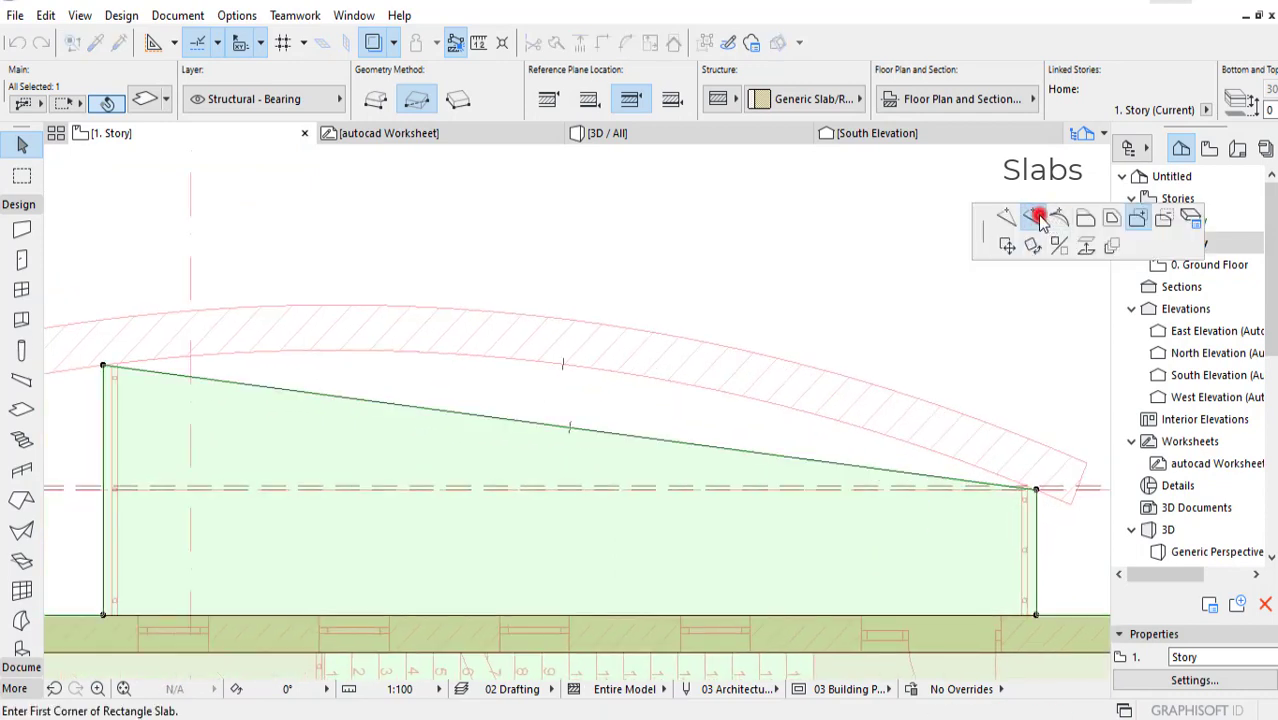
left_click(578, 372)
scroll(767, 468, "down", 3)
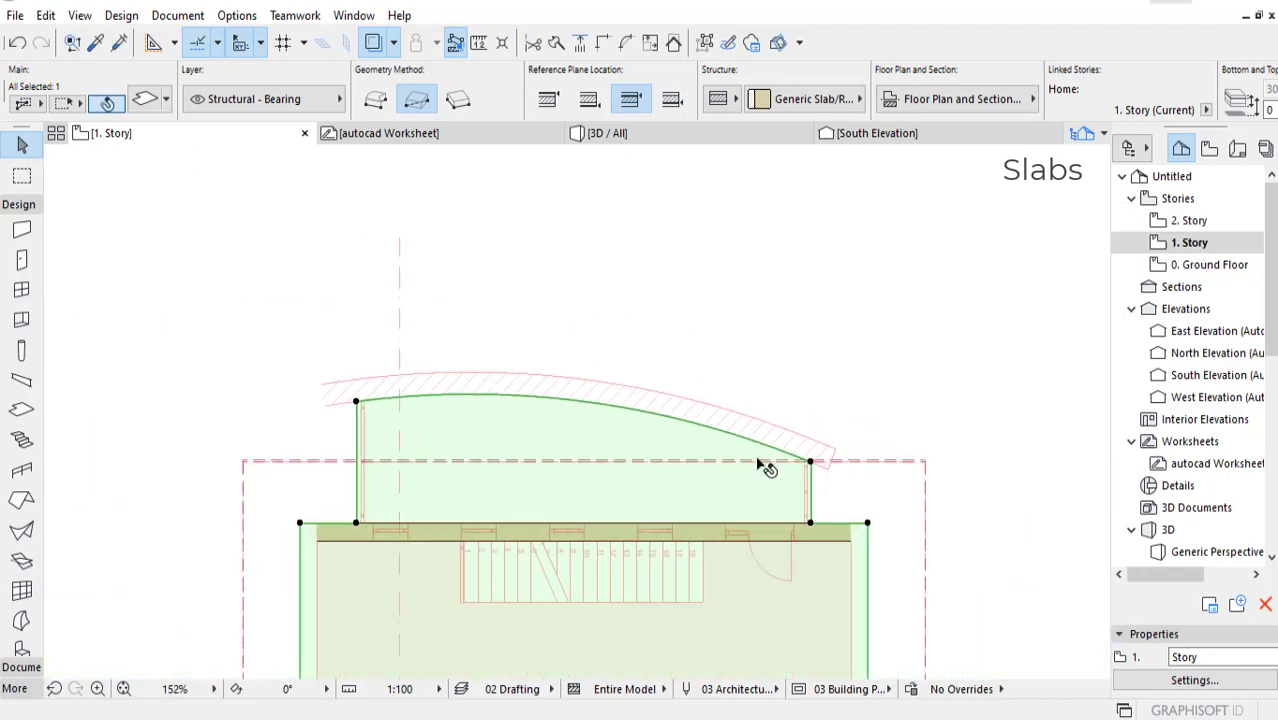
middle_click_drag(815, 408, 810, 388)
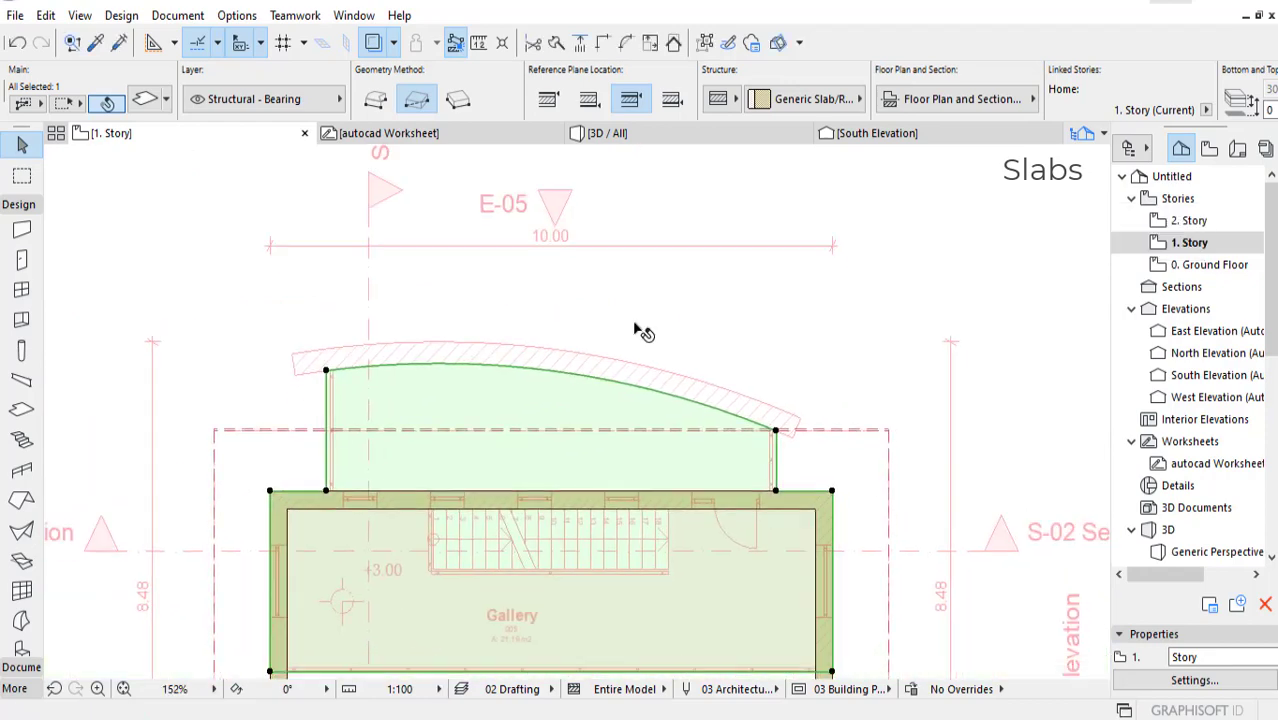
Step: In the 3D view, select the curved wall and its two adjoining side walls and set their top elevation to 4000 mm
left_click(617, 133)
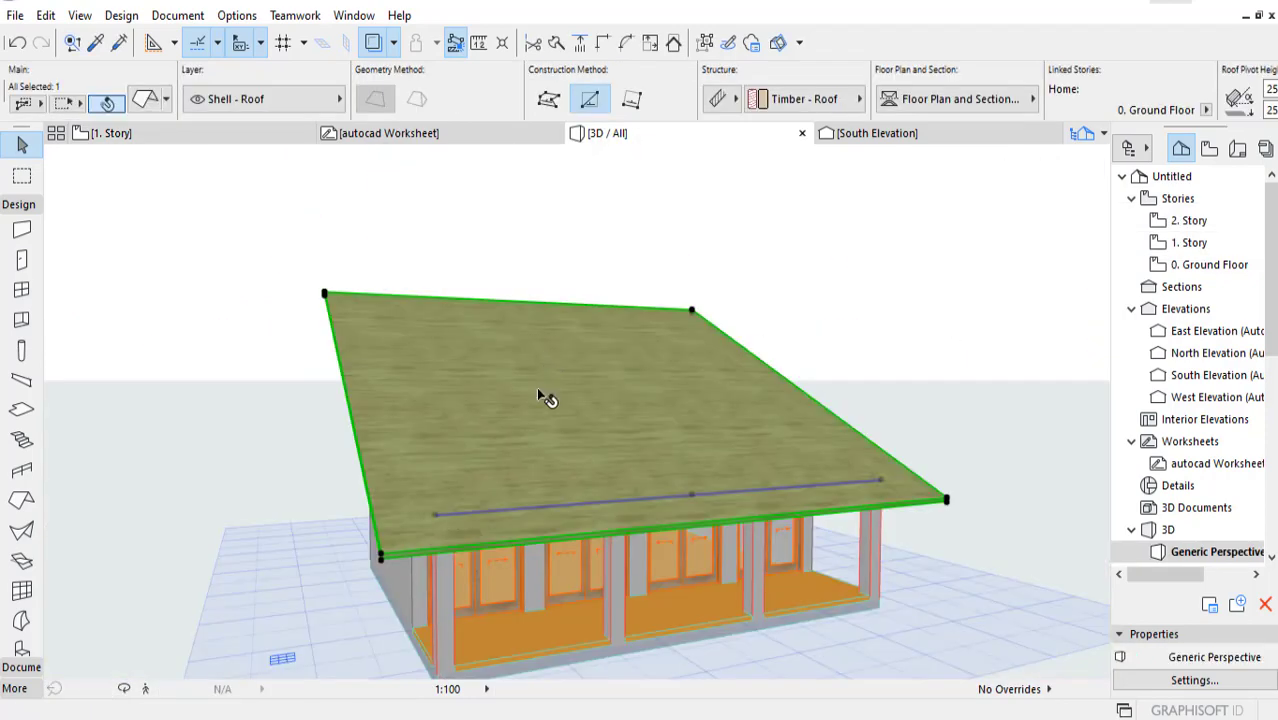
mouse_move(551, 405)
middle_mouse_down("shift")
mouse_move(382, 476)
mouse_move(571, 519)
mouse_move(599, 610)
mouse_move(557, 507)
mouse_move(488, 471)
mouse_move(503, 523)
mouse_move(488, 510)
mouse_move(484, 520)
mouse_move(560, 542)
mouse_move(648, 541)
mouse_move(240, 531)
mouse_move(228, 556)
middle_mouse_up("shift")
left_click(396, 550)
left_click(451, 542, "shift")
left_click(211, 557, "shift")
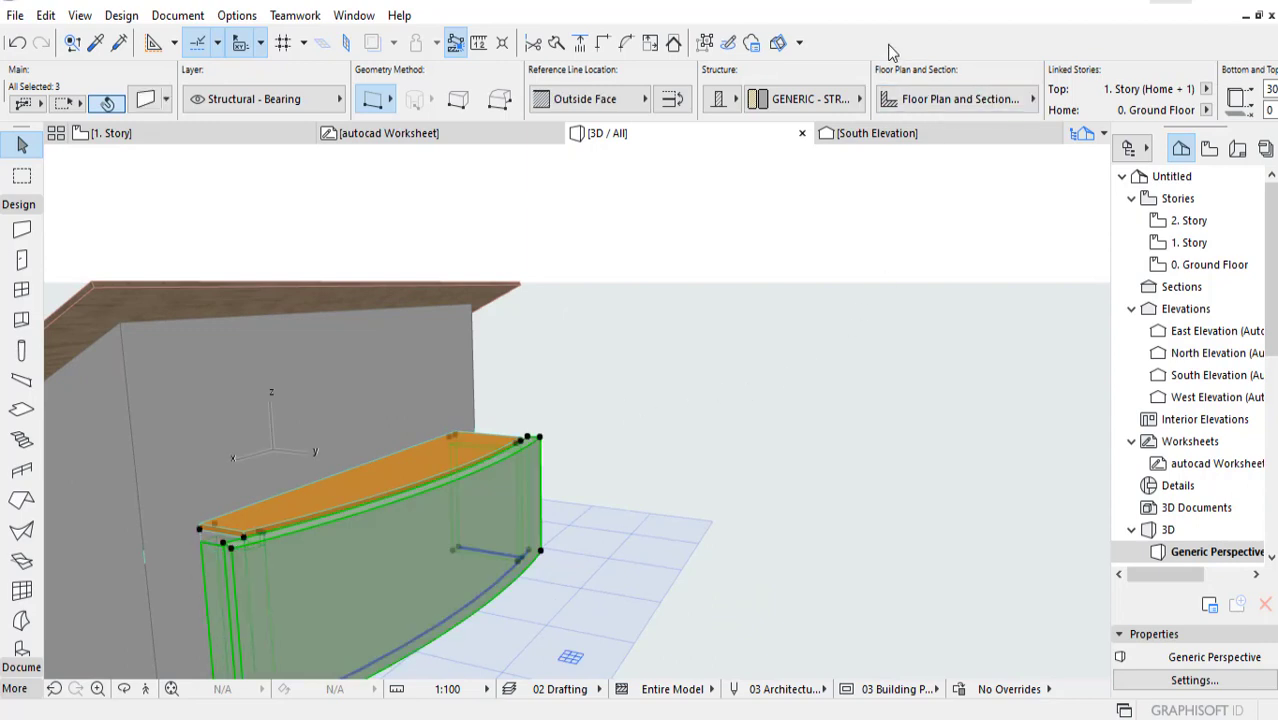
scroll(900, 75, "down", 3)
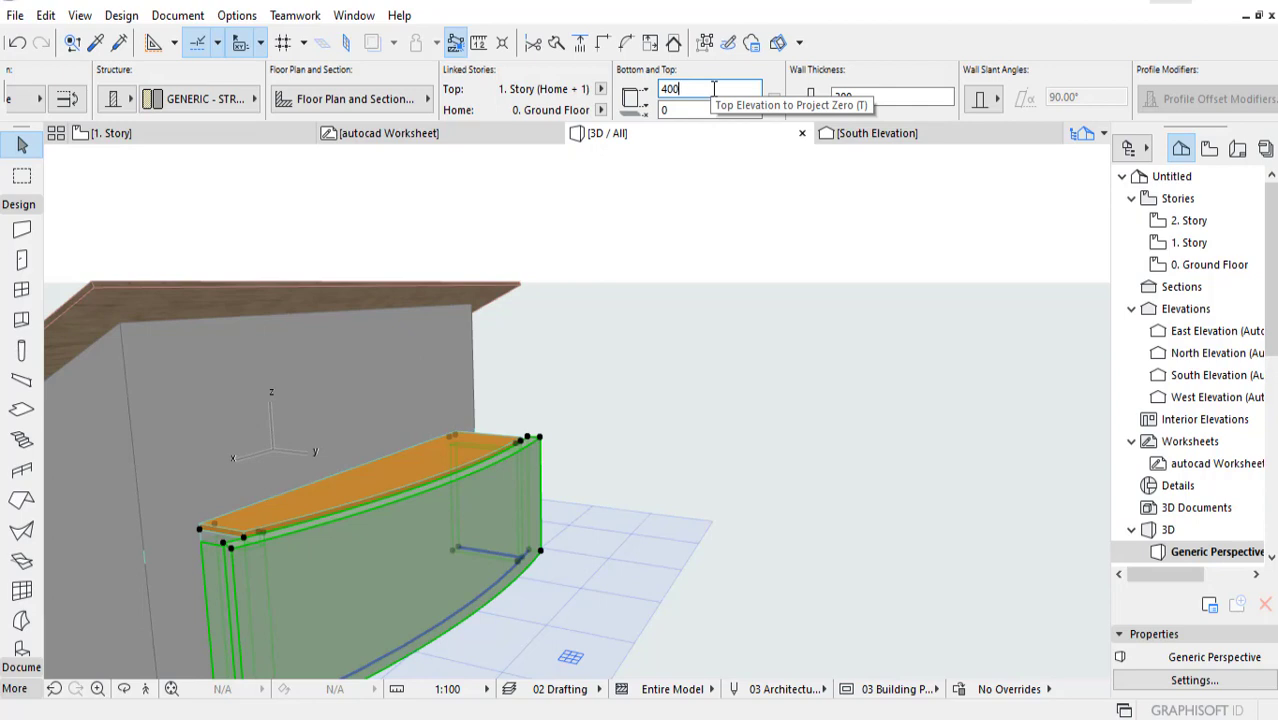
key("Return")
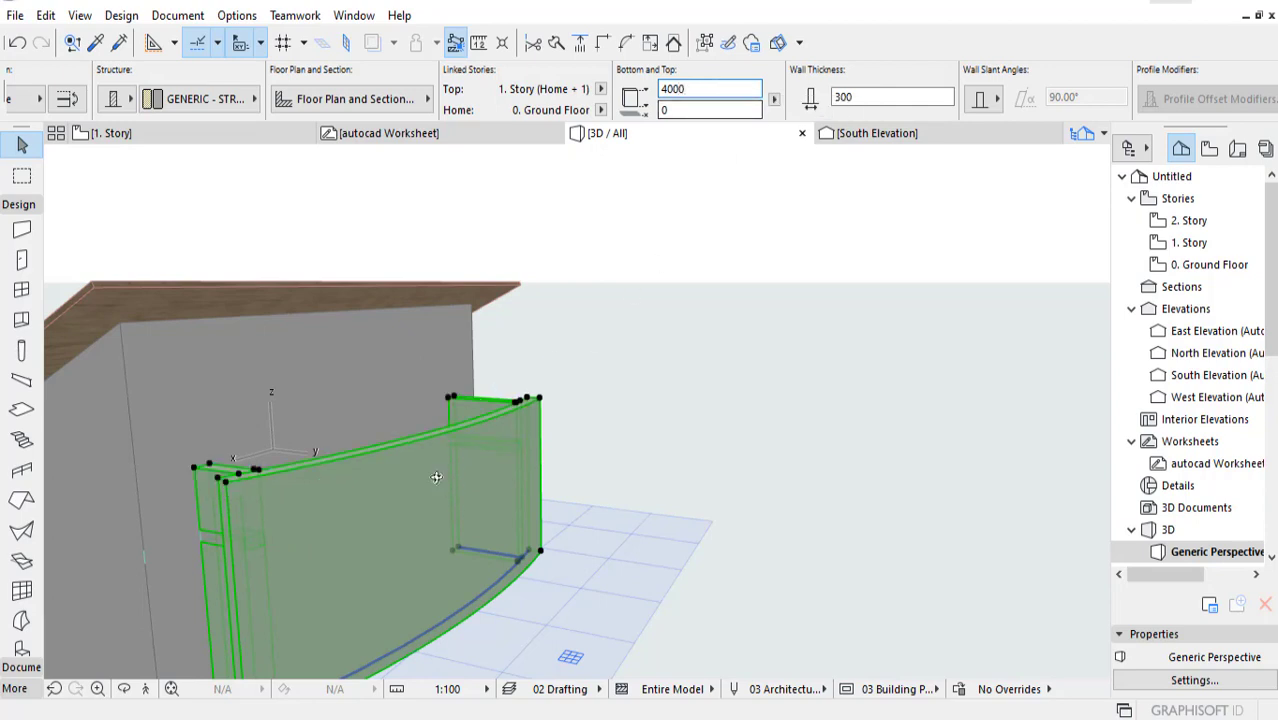
left_click(642, 400)
middle_click_drag(642, 400, 936, 383, "shift")
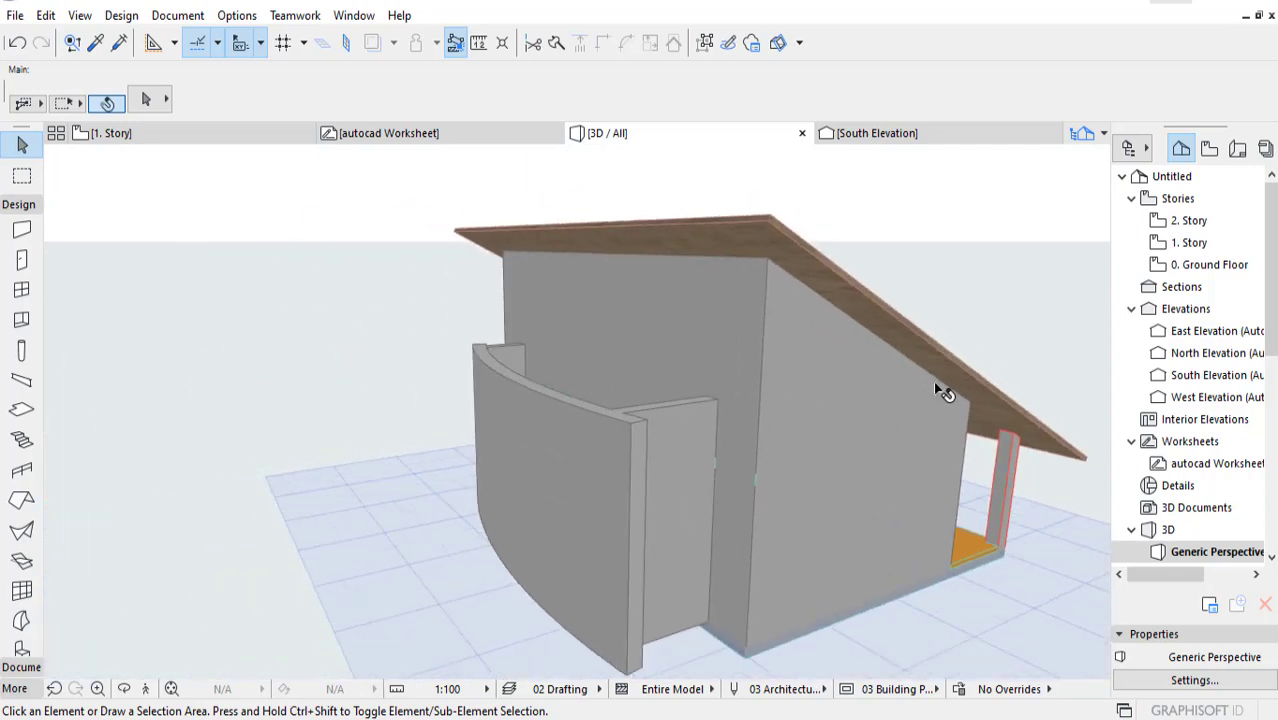
Step: Return to the 1. Story floor plan with nothing selected and open the Window tool's default settings
double_click(1209, 242)
middle_click_drag(750, 362, 707, 217)
key("Escape")
scroll(316, 488, "up", 4)
middle_click_drag(274, 443, 222, 378)
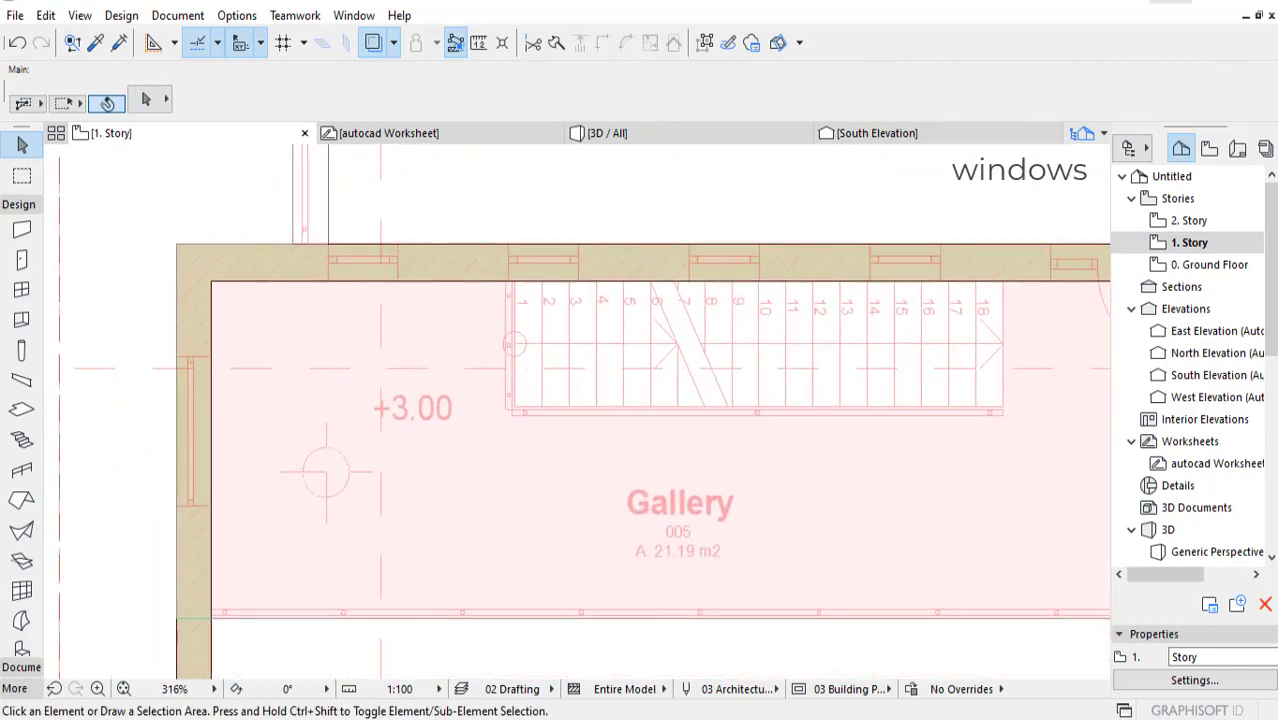
scroll(367, 389, "down", 2)
middle_click_drag(465, 421, 403, 412)
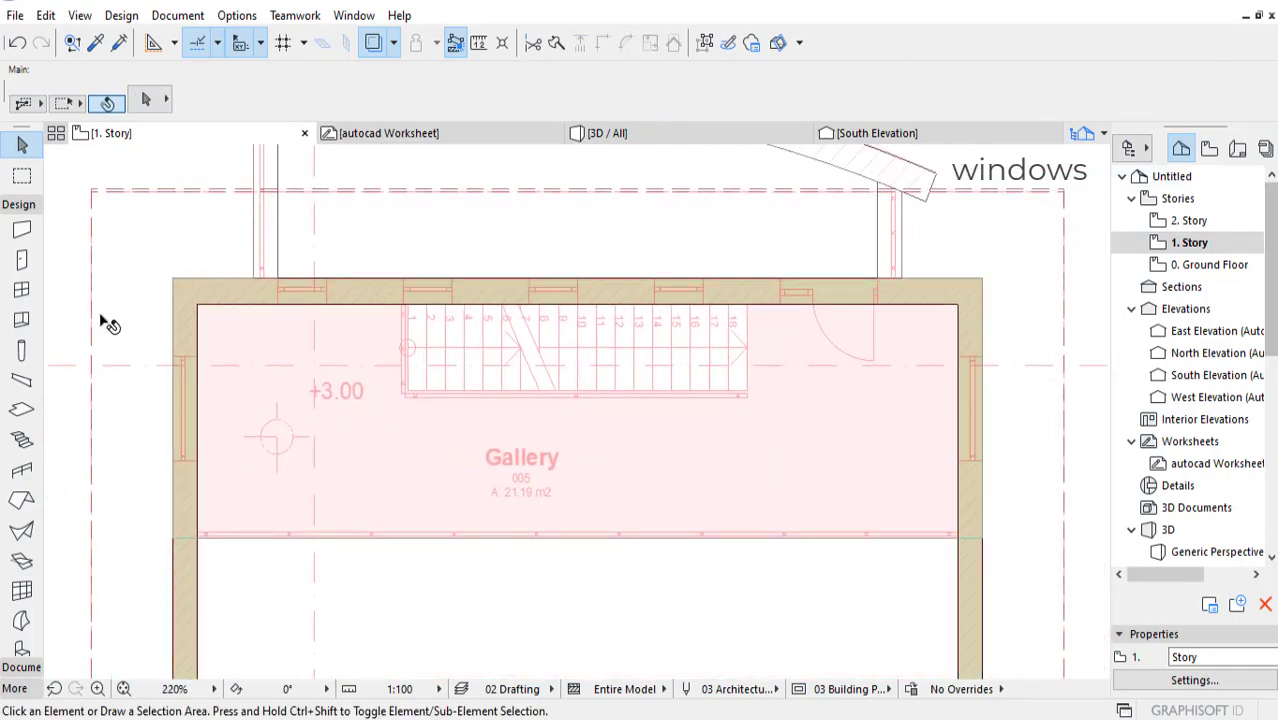
left_click(22, 290)
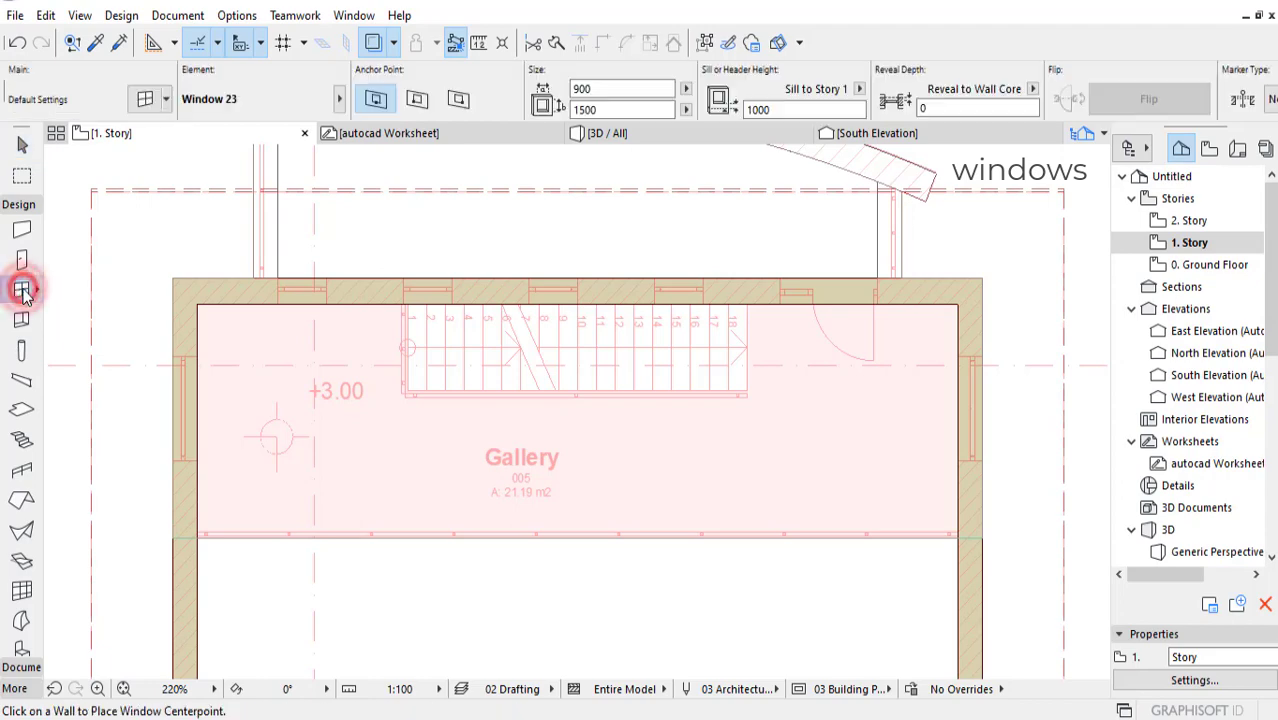
left_click(146, 98)
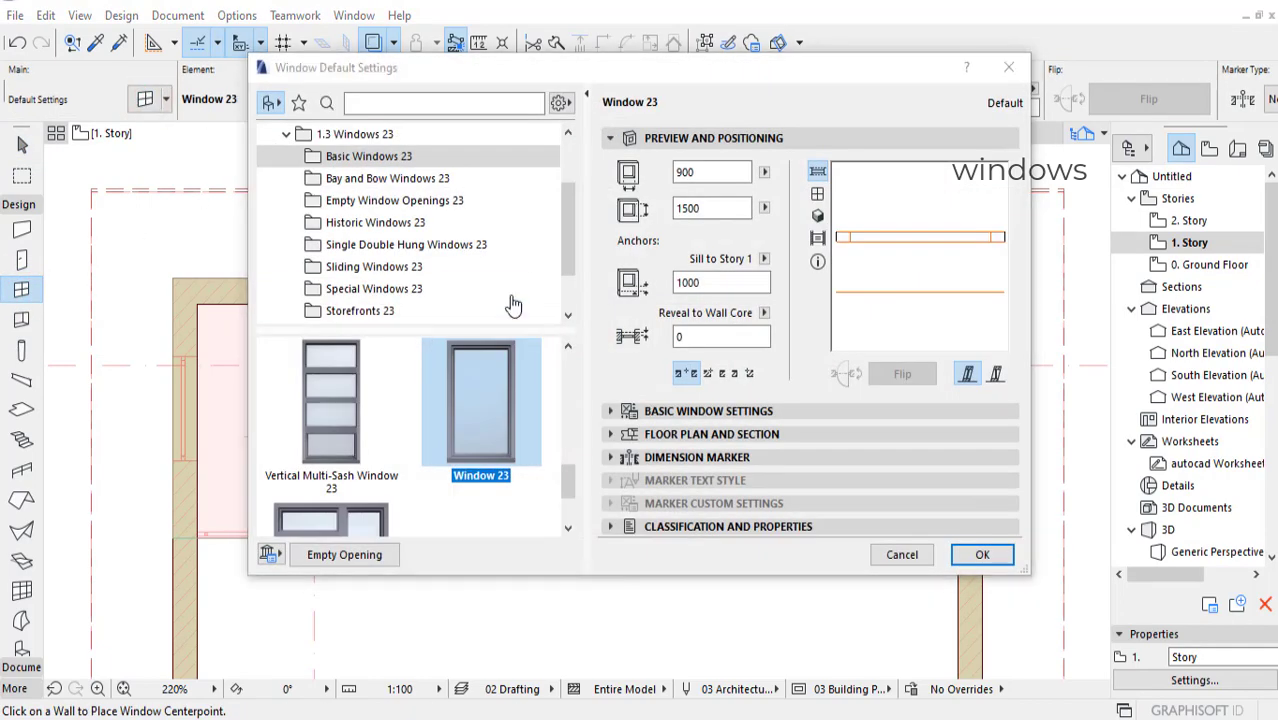
Step: Browse the window library's folders, including Basic, Bay and Bow, Empty Openings, Historic, Single Double Hung and Special windows, to examine the available types
left_click(408, 178)
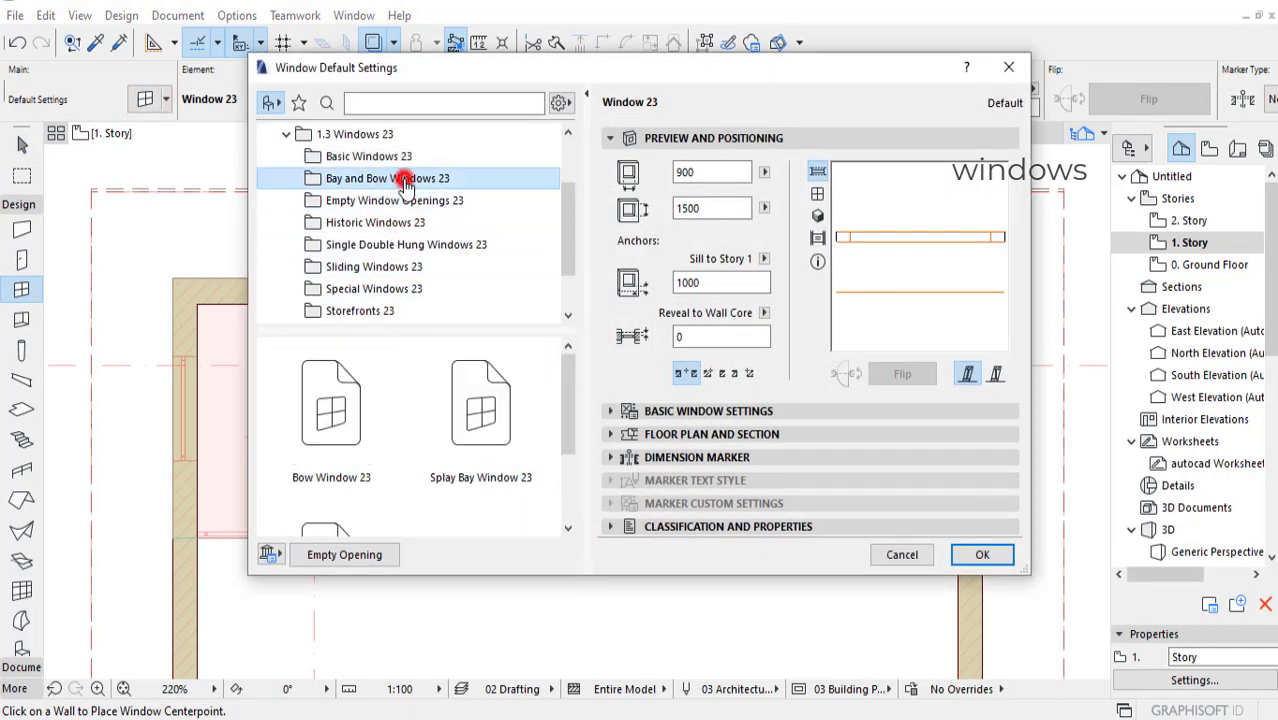
left_click(395, 224)
left_click(379, 266)
left_click(379, 288)
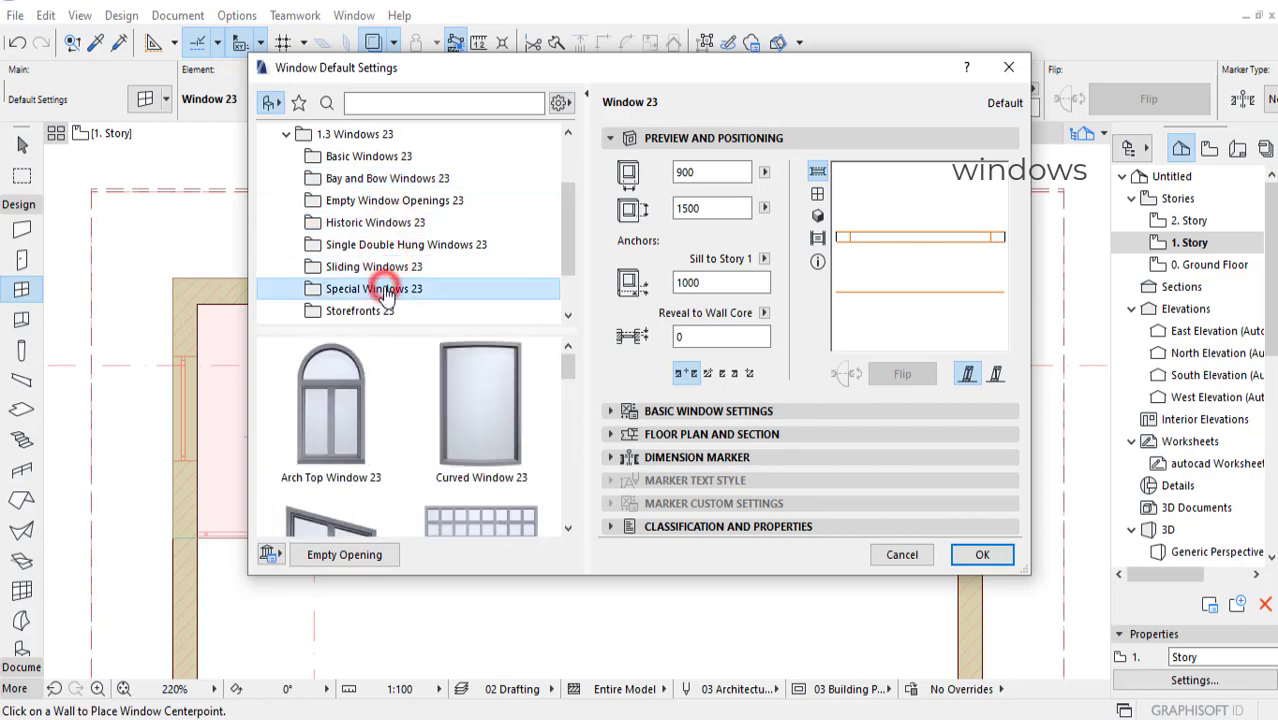
scroll(381, 288, "down", 1)
left_click(373, 178)
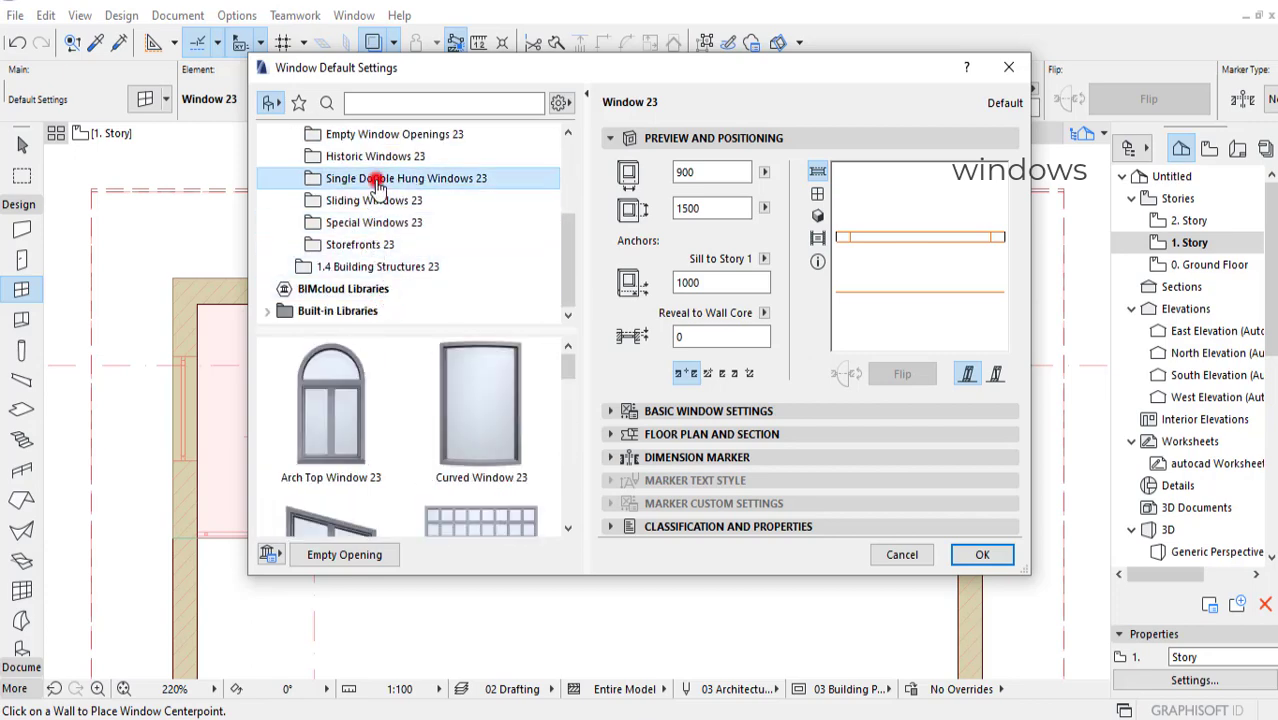
left_click(373, 157)
left_click_drag(568, 382, 561, 434)
left_click(352, 178)
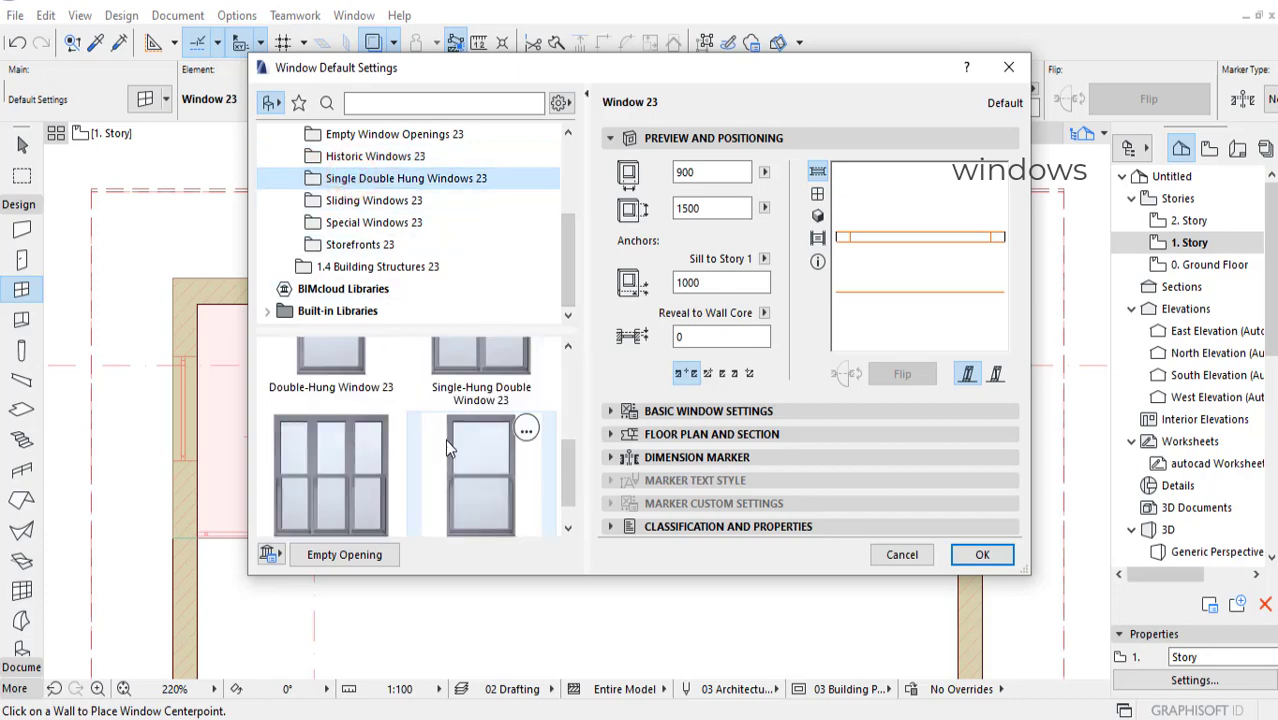
left_click(398, 160)
scroll(434, 222, "up", 2)
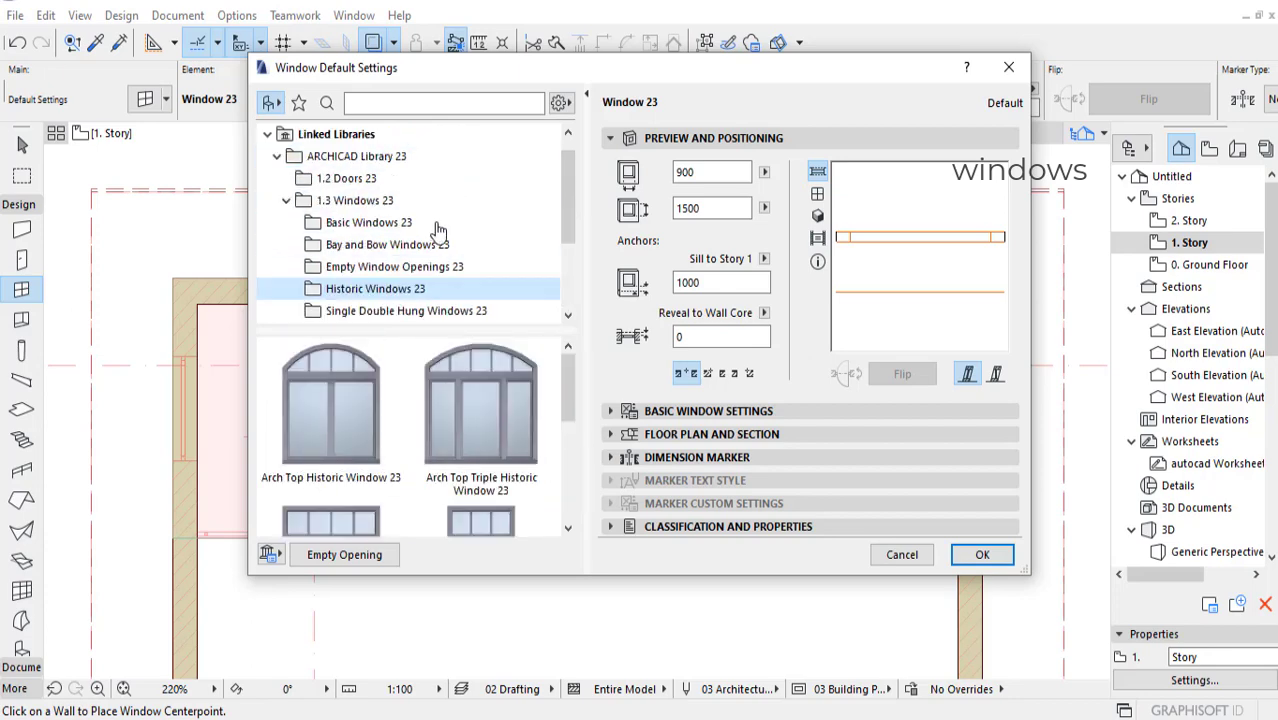
left_click_drag(570, 374, 574, 482)
scroll(418, 204, "up", 1)
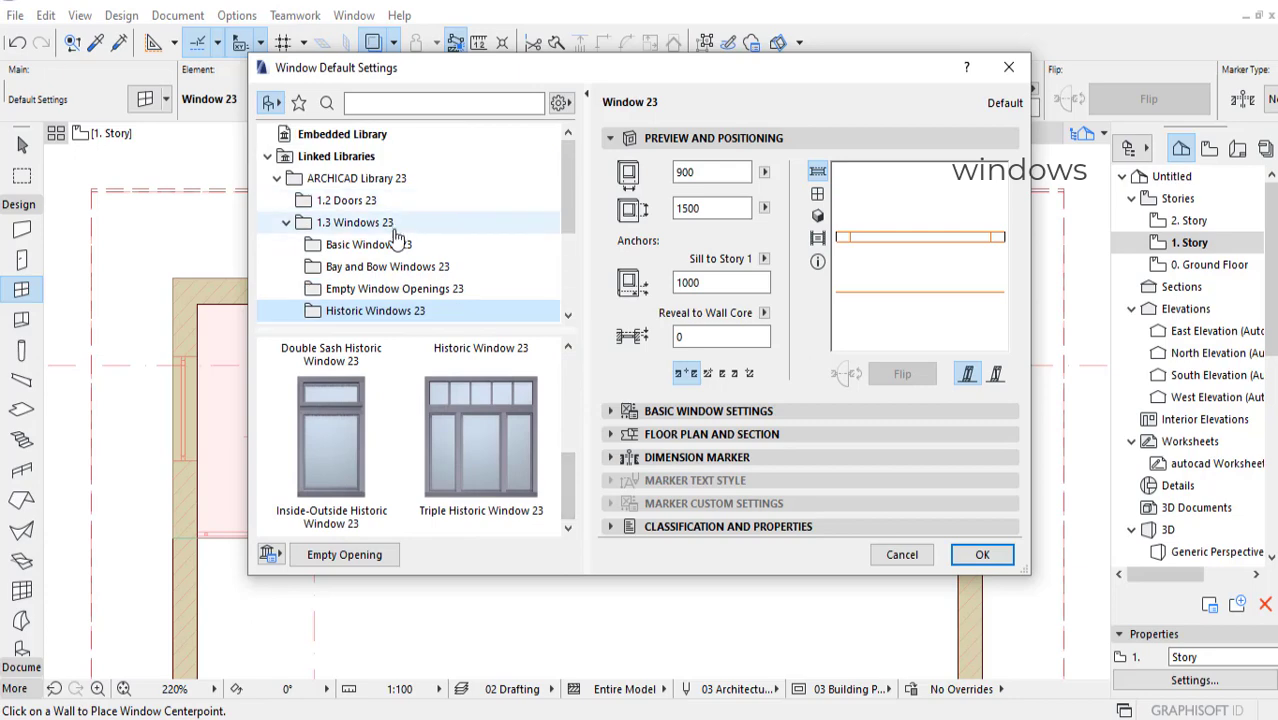
left_click(372, 245)
scroll(464, 447, "up", 5)
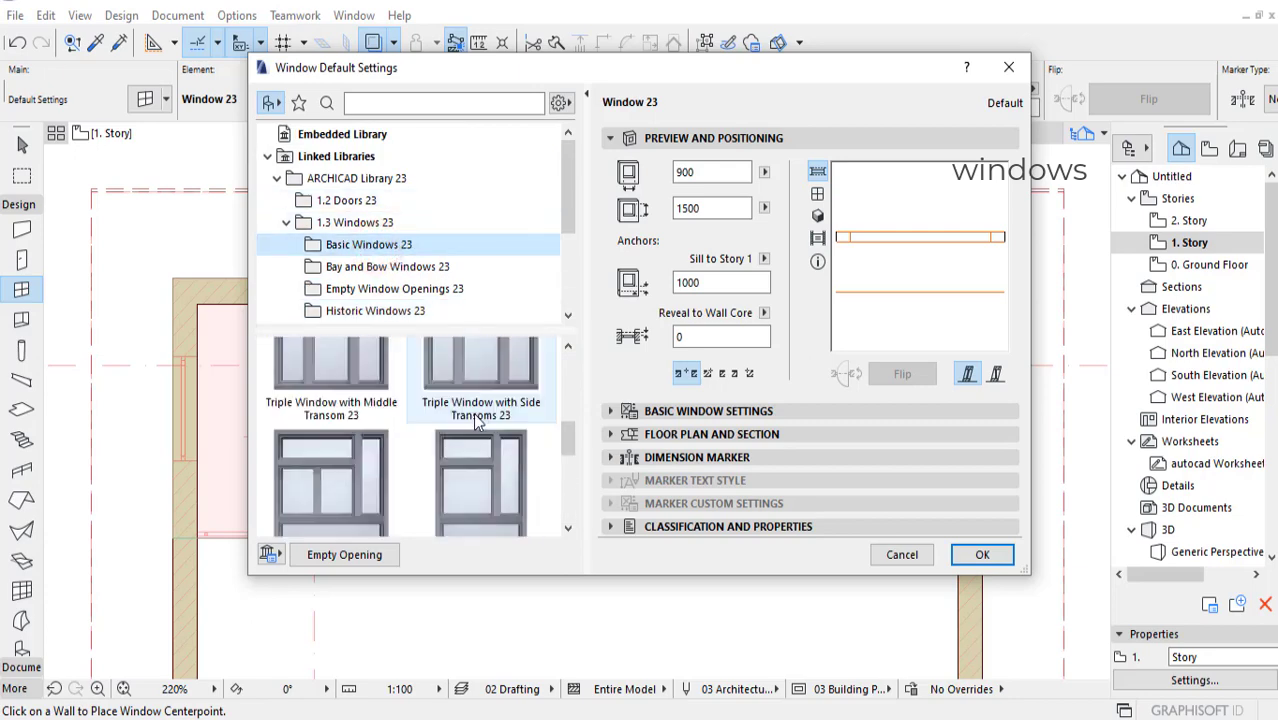
left_click(390, 272)
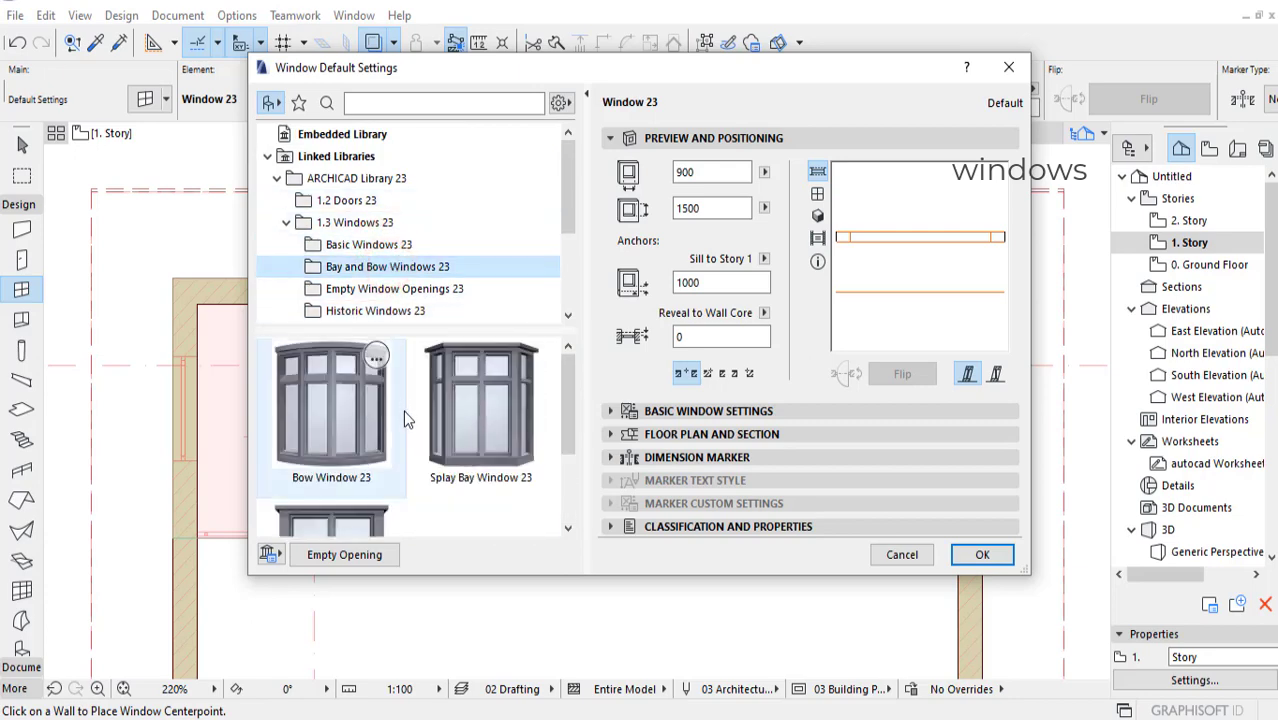
scroll(403, 410, "down", 2)
left_click(388, 289)
scroll(463, 427, "down", 3)
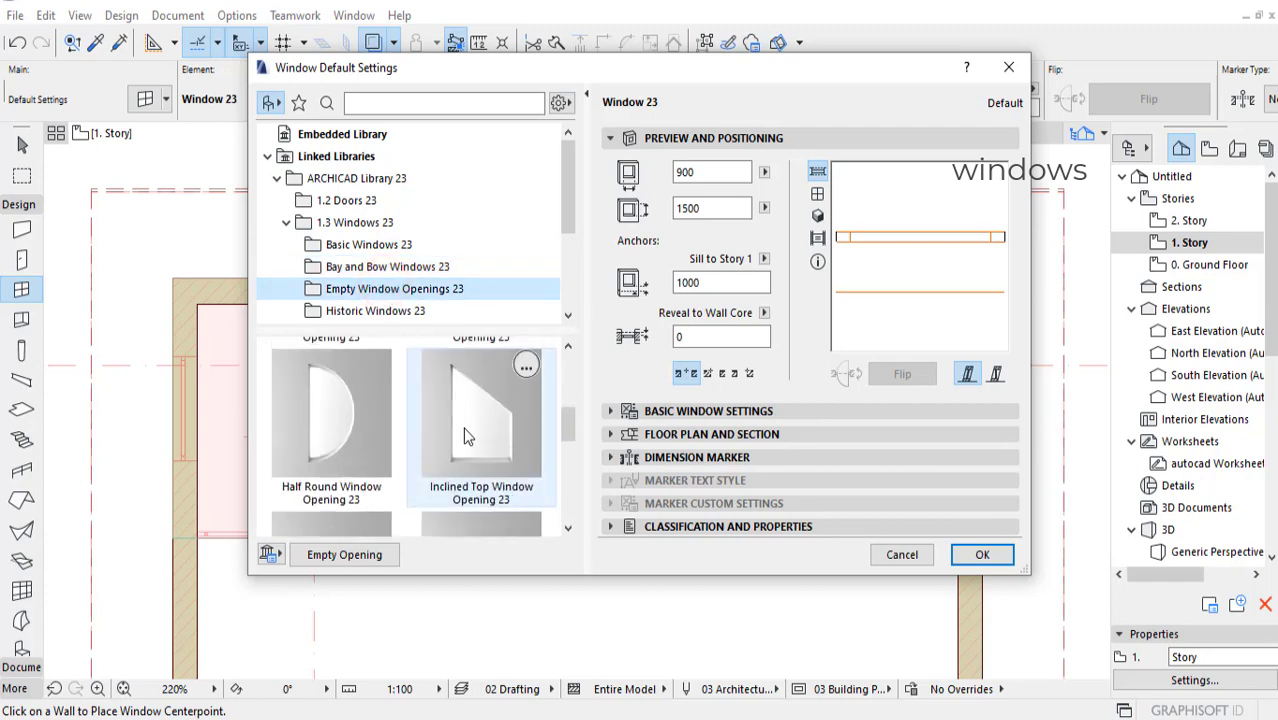
left_click(408, 311)
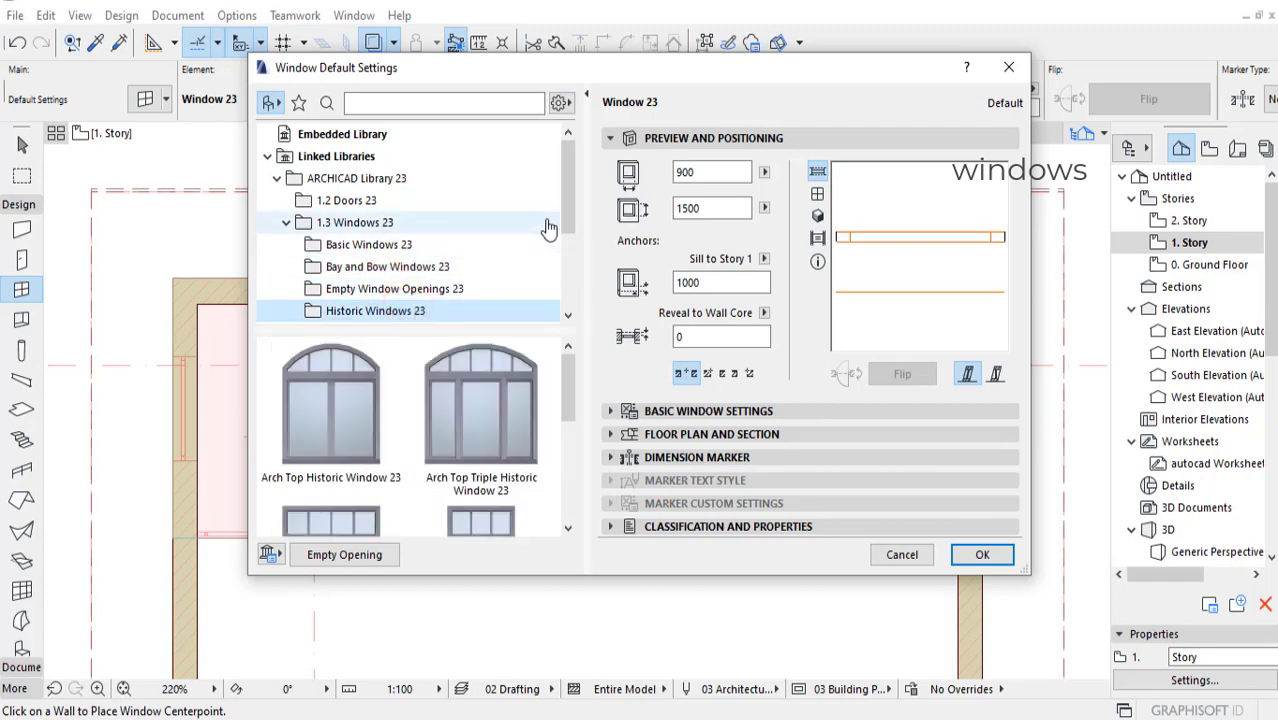
scroll(571, 200, "down", 3)
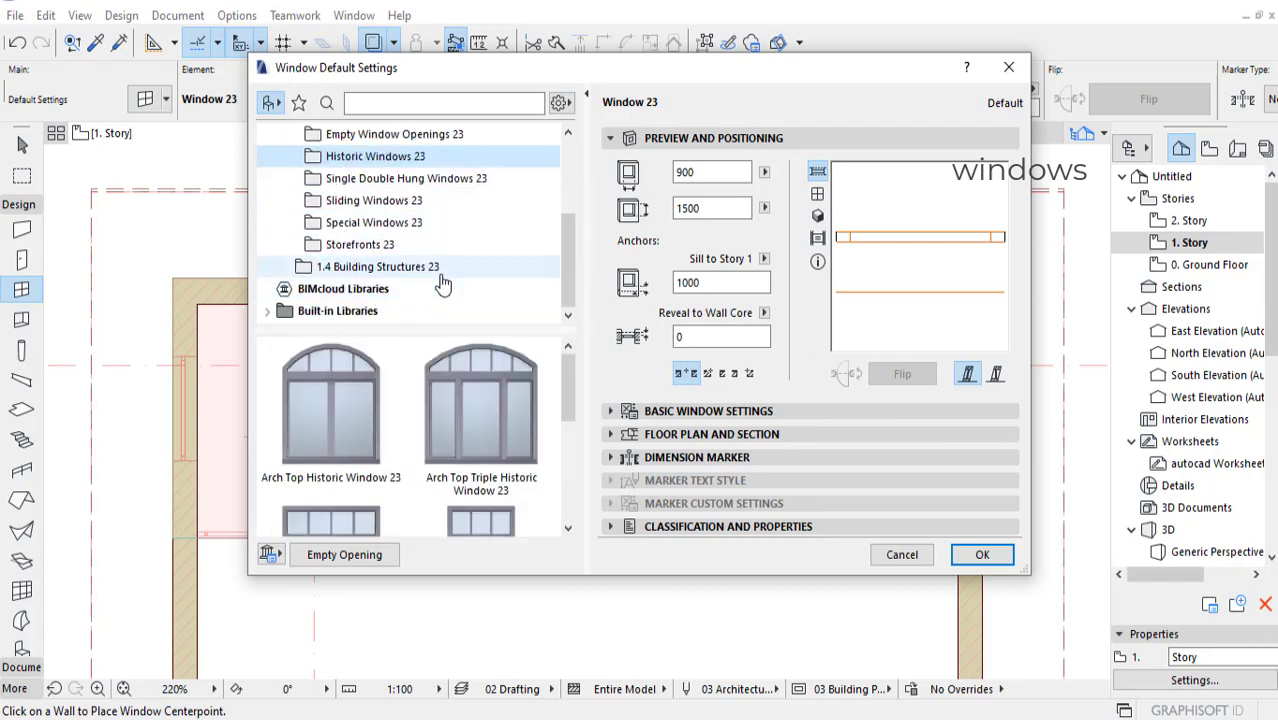
Step: Choose Round Window 23 from Special Windows 23 as the default window, previewing it in elevation, and accept the settings
left_click(362, 245)
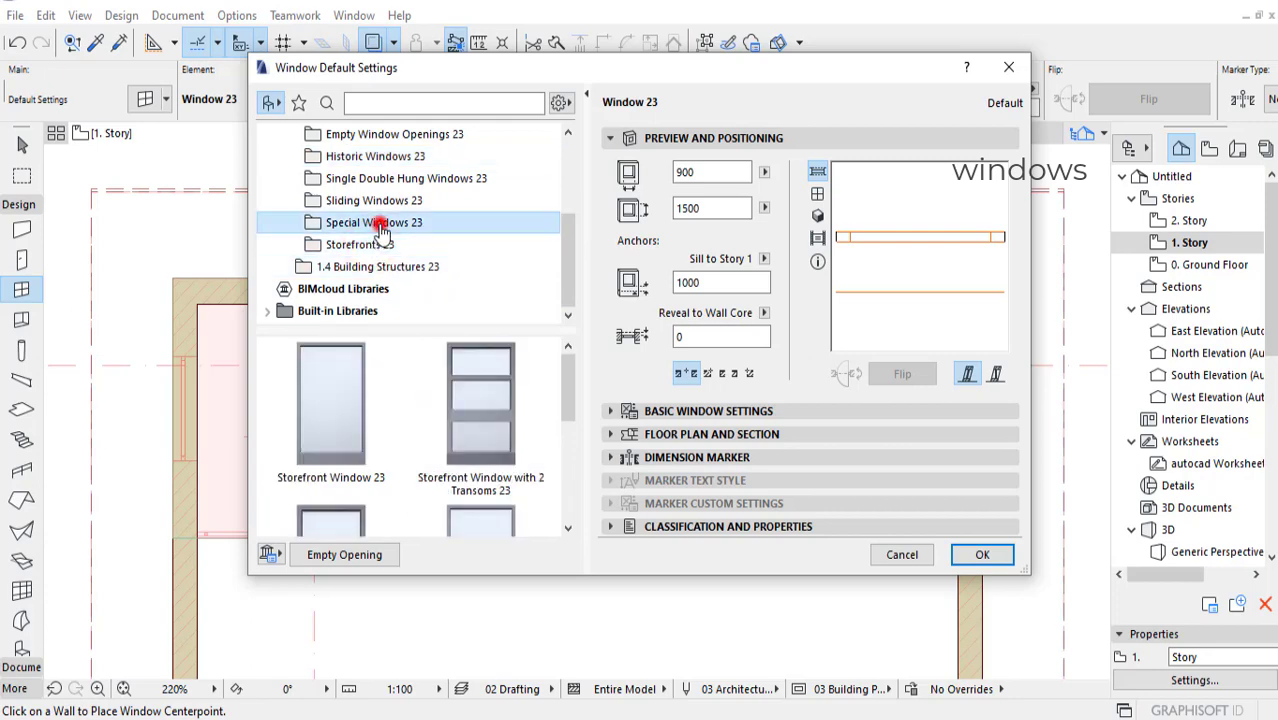
left_click(371, 222)
scroll(465, 390, "down", 3)
scroll(400, 390, "up", 3)
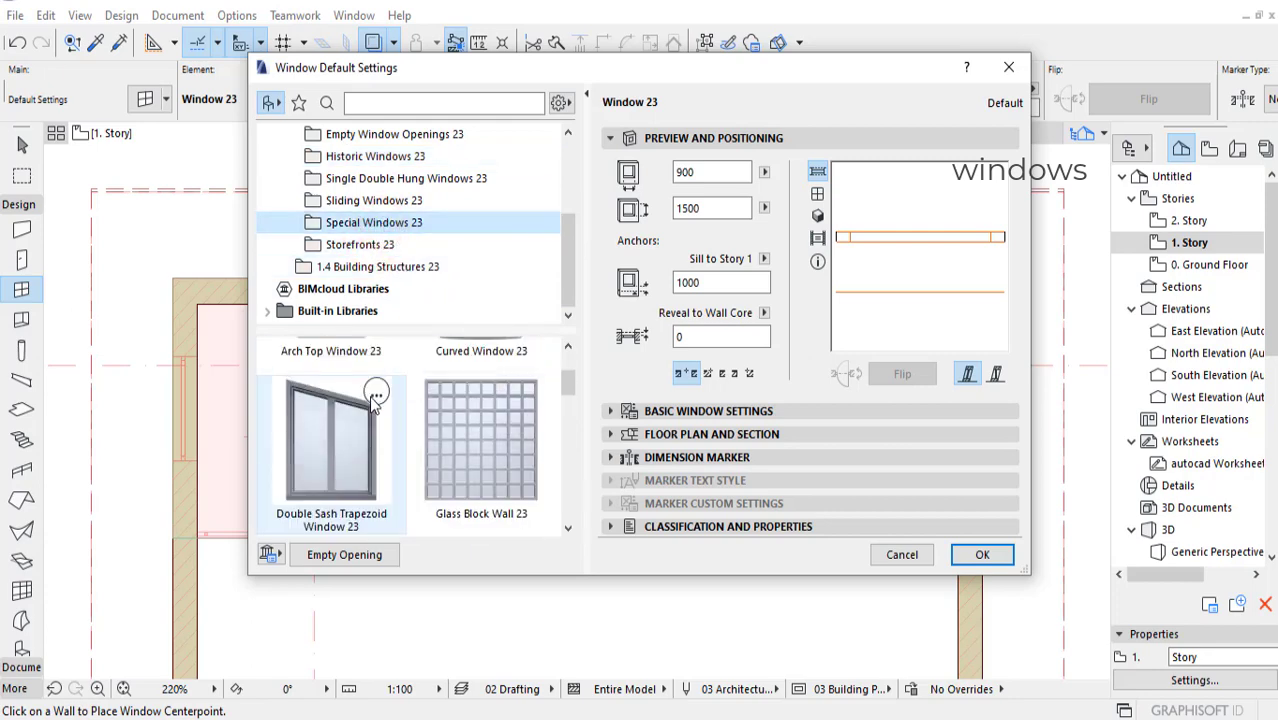
scroll(396, 395, "down", 4)
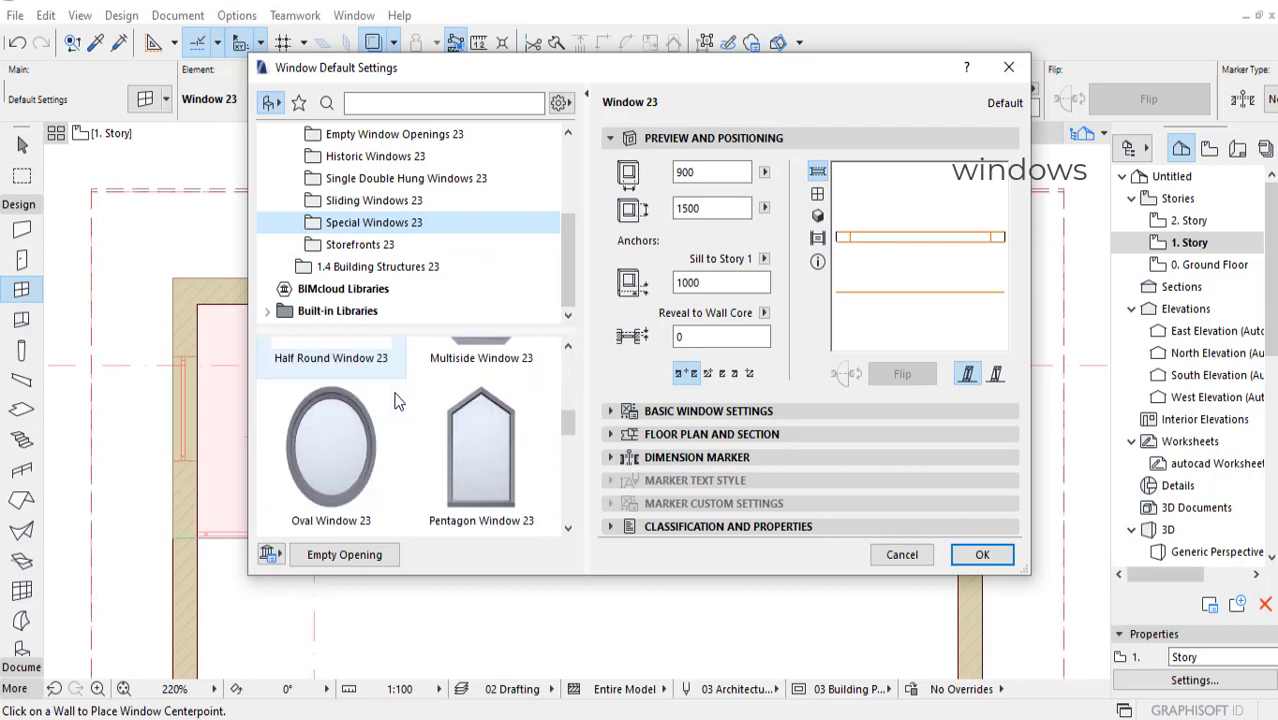
left_click(372, 412)
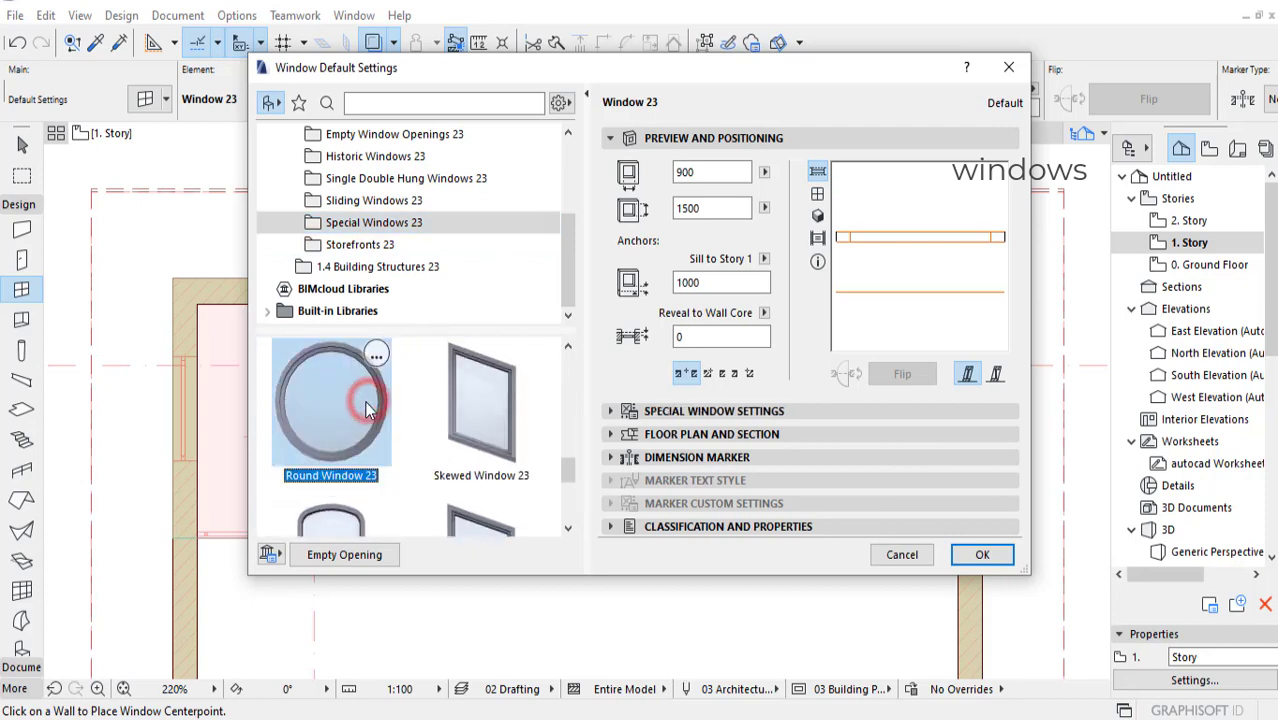
left_click(818, 194)
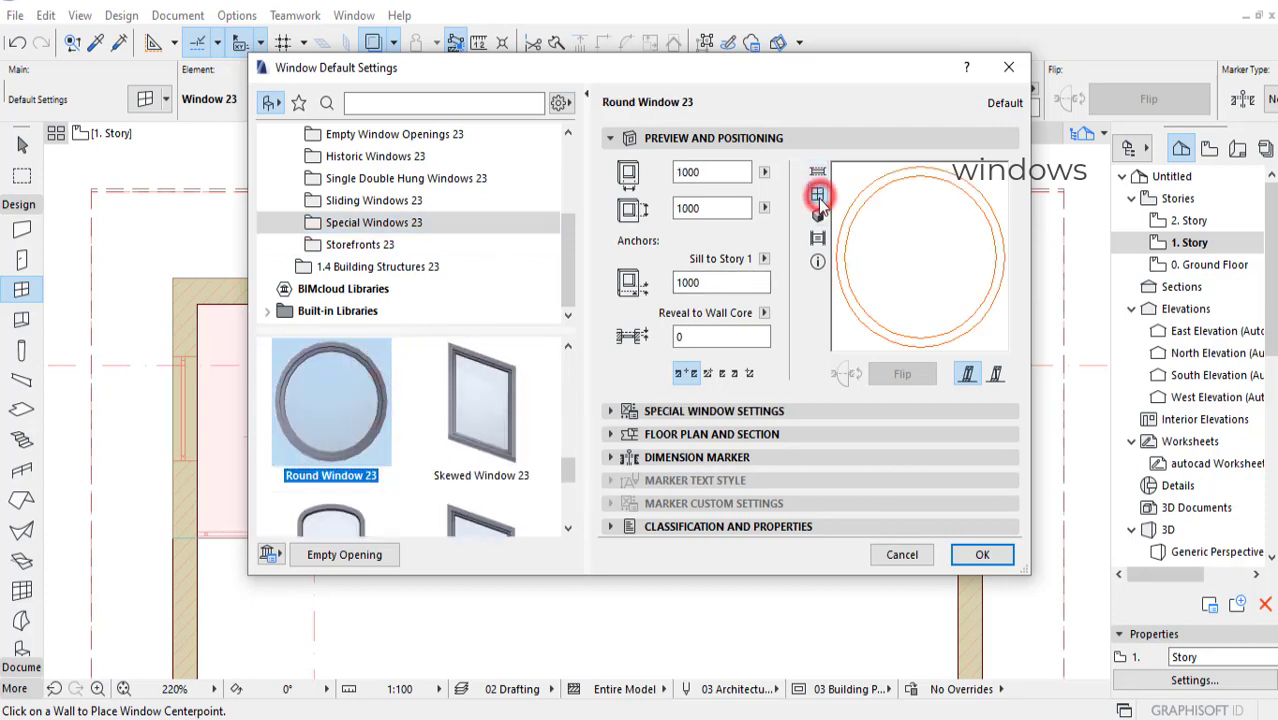
left_click_drag(870, 75, 744, 79)
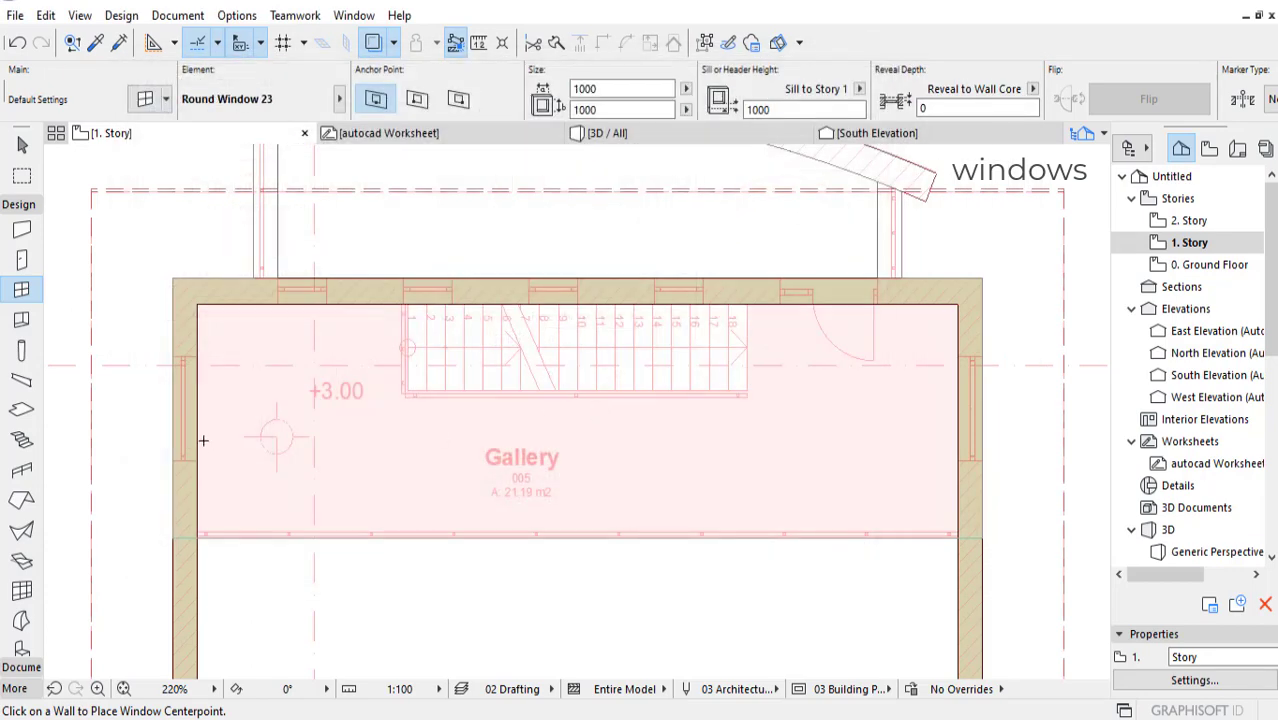
Step: Set the round window's width and height to 1200 and place it in the gallery's west wall at the traced opening, facing outward
scroll(181, 404, "up", 5)
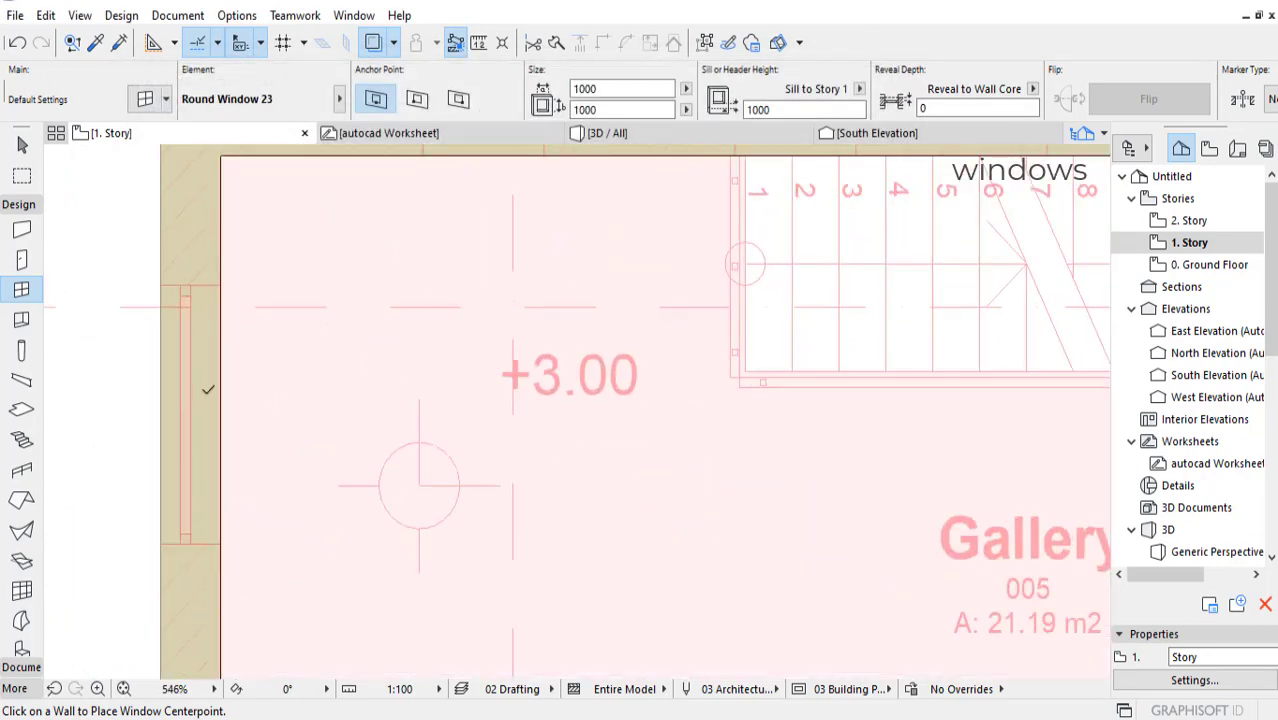
left_click(213, 412)
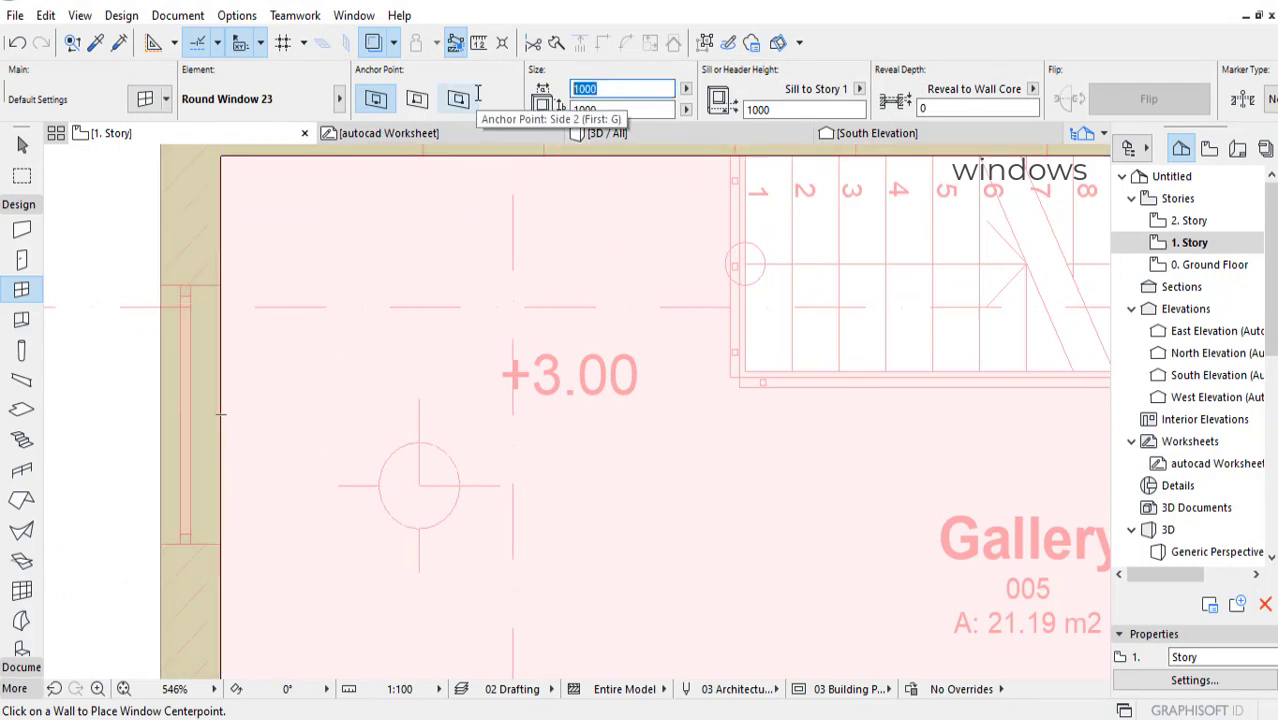
type("1200")
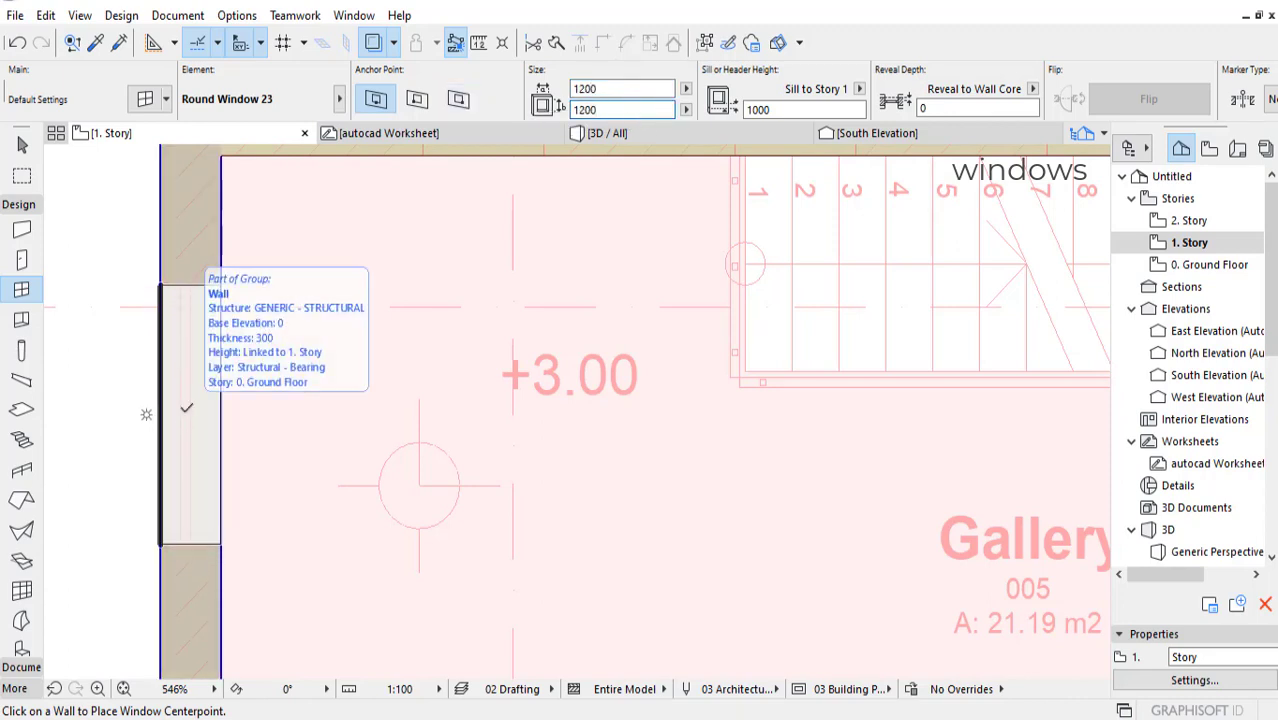
left_click(185, 410)
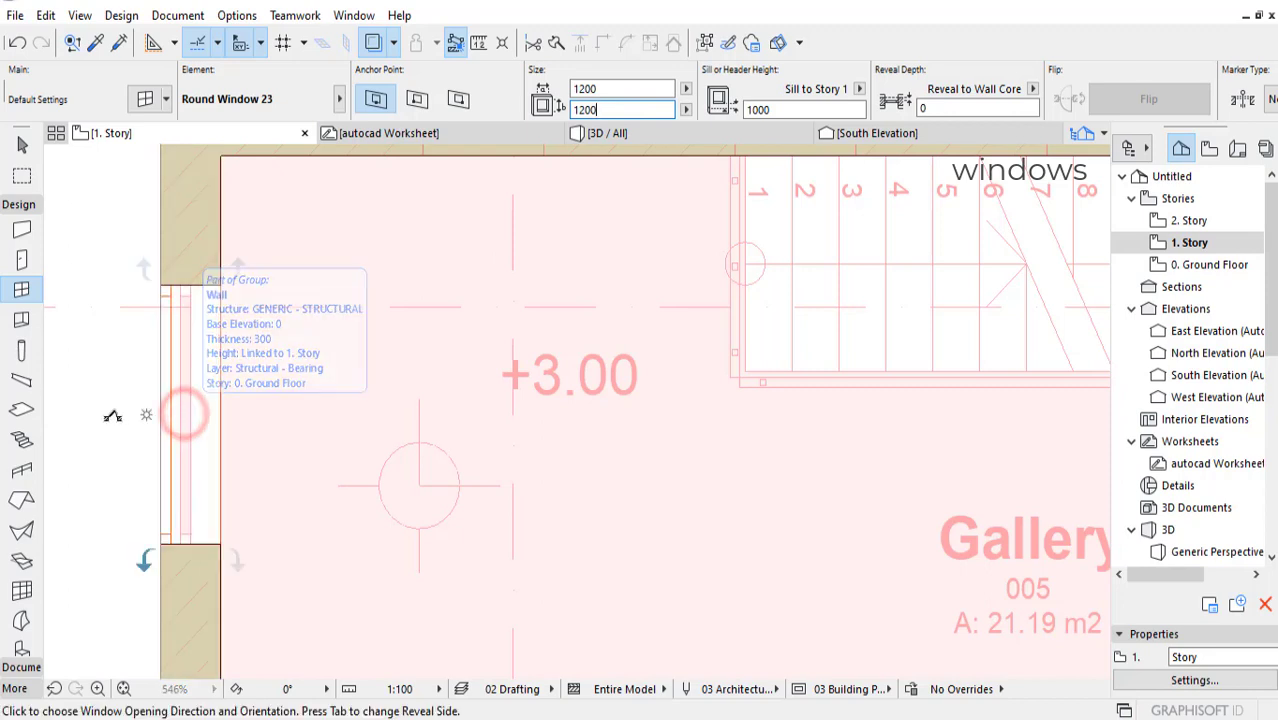
left_click(109, 419)
Step: Place the same round window in the gallery's east wall at the traced opening, facing outward, and check it in the 3D view
scroll(308, 440, "down", 4)
middle_click_drag(584, 486, 123, 419)
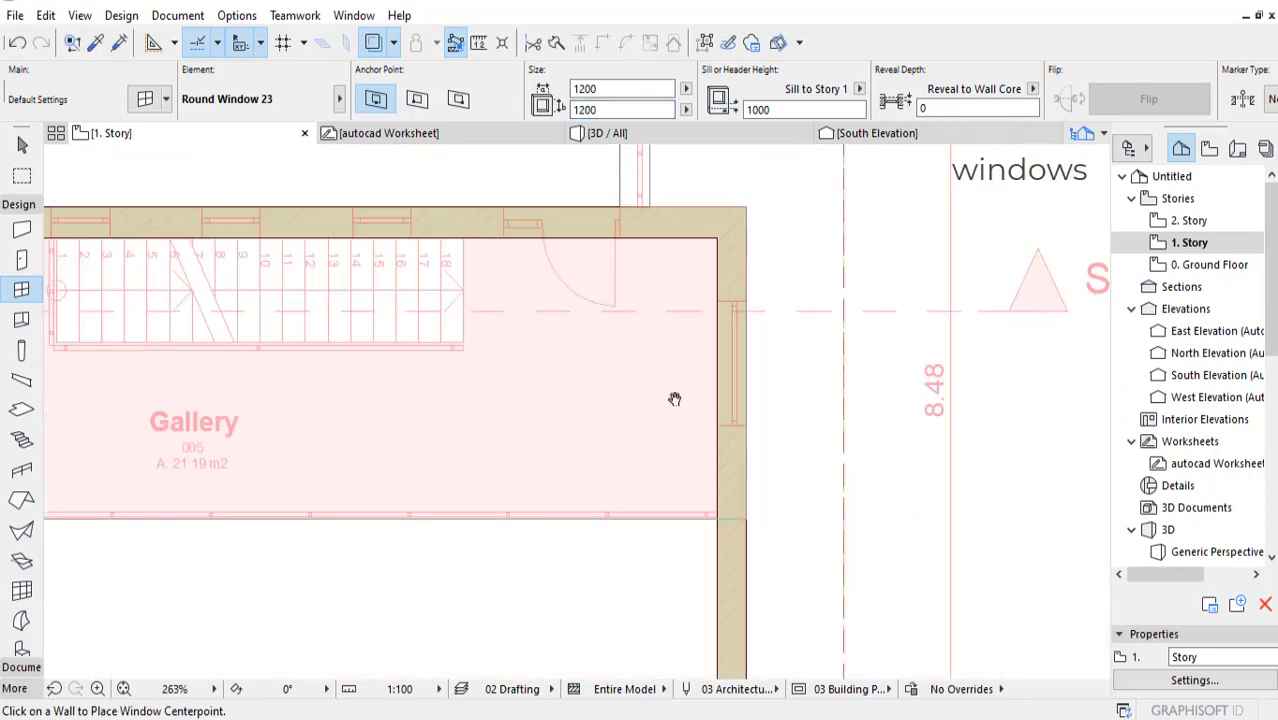
left_click(730, 364)
left_click(800, 358)
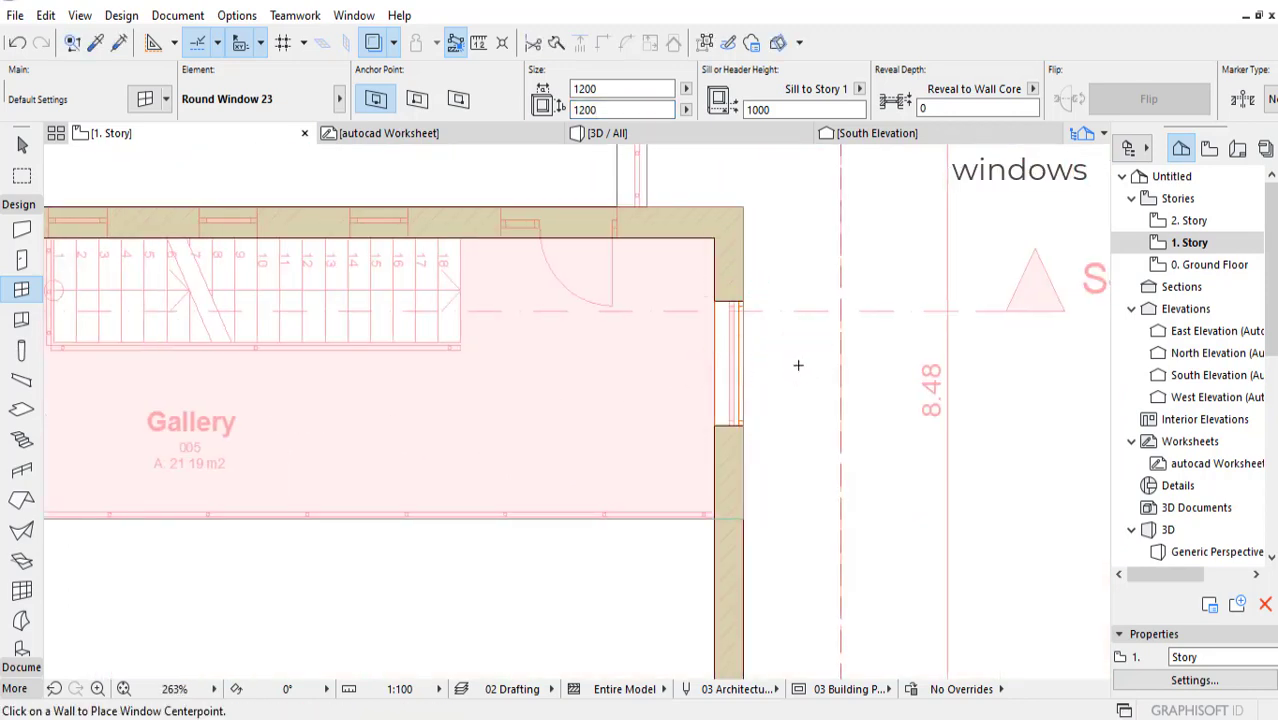
left_click(640, 134)
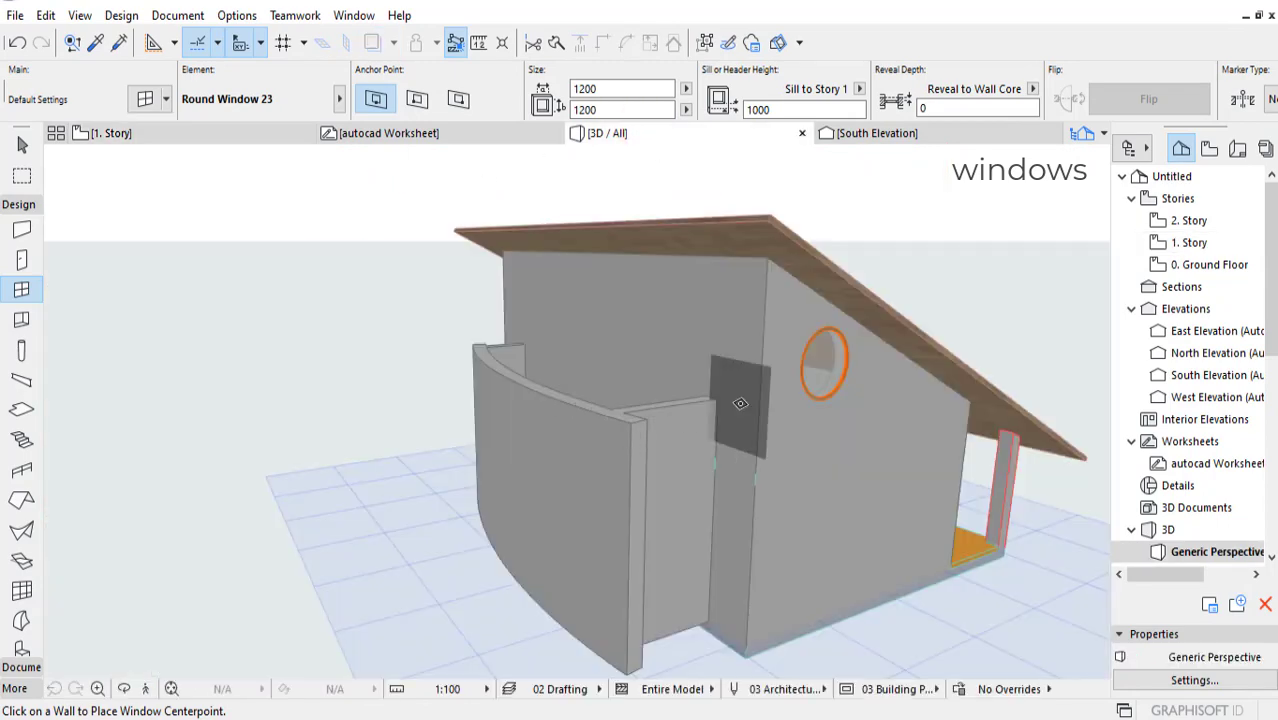
middle_click_drag(742, 403, 542, 377, "shift")
Step: Return to the 1. Story plan, activate the Stair tool, set its input method to run downward from the top end, and choose the baseline position
left_click(200, 140)
scroll(587, 420, "down", 3)
scroll(587, 420, "up", 6)
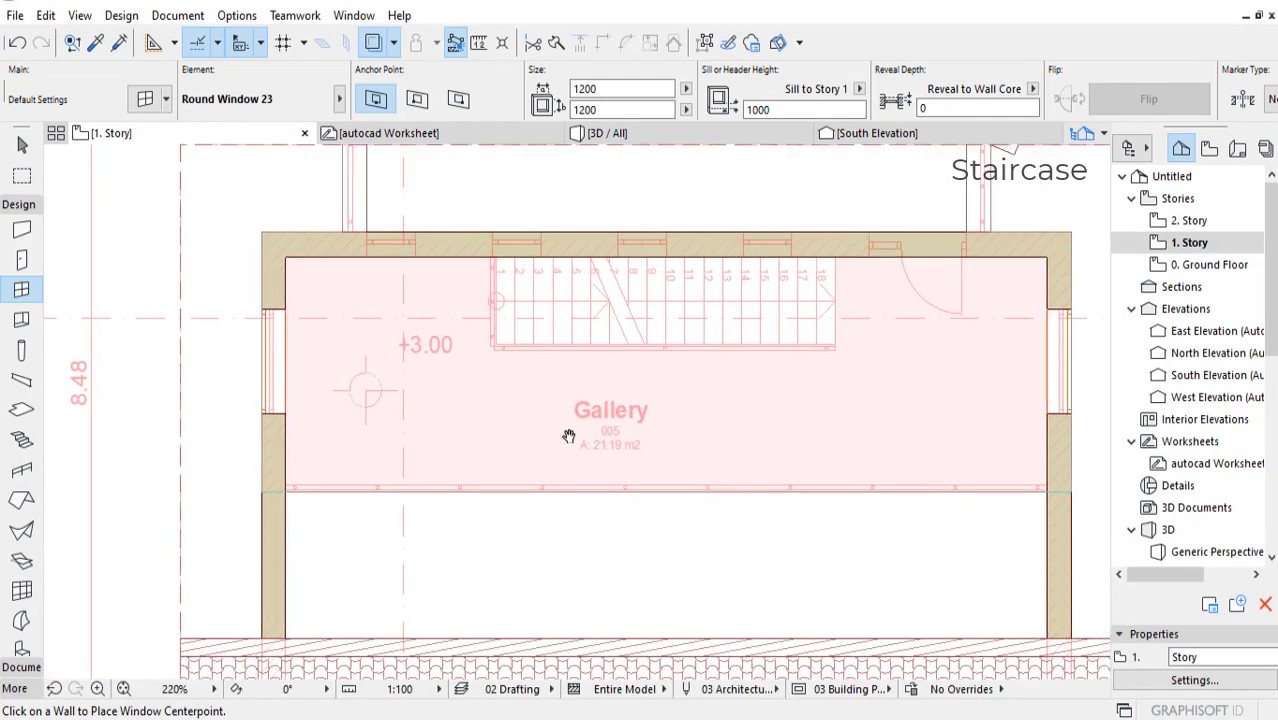
scroll(608, 394, "down", 3)
mouse_move(574, 398)
middle_mouse_down()
mouse_move(562, 406)
mouse_move(596, 398)
middle_mouse_up()
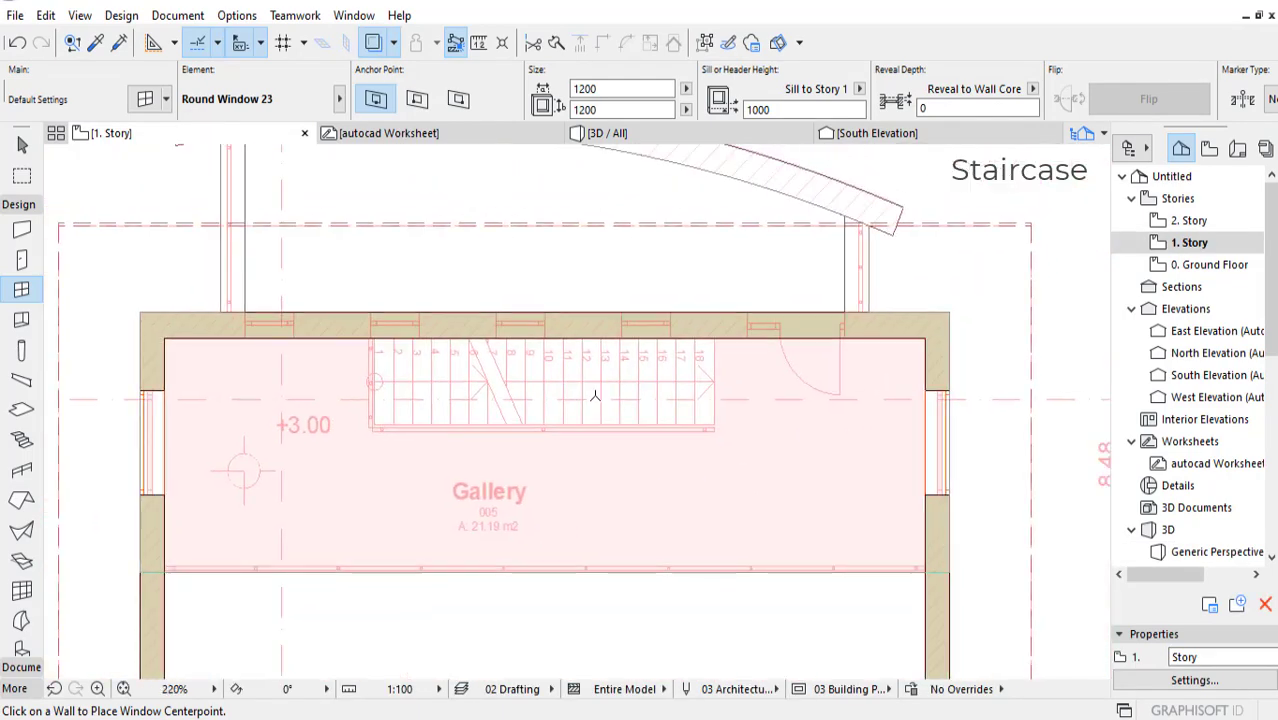
scroll(596, 396, "up", 2)
middle_click_drag(66, 389, 133, 383)
left_click(22, 441)
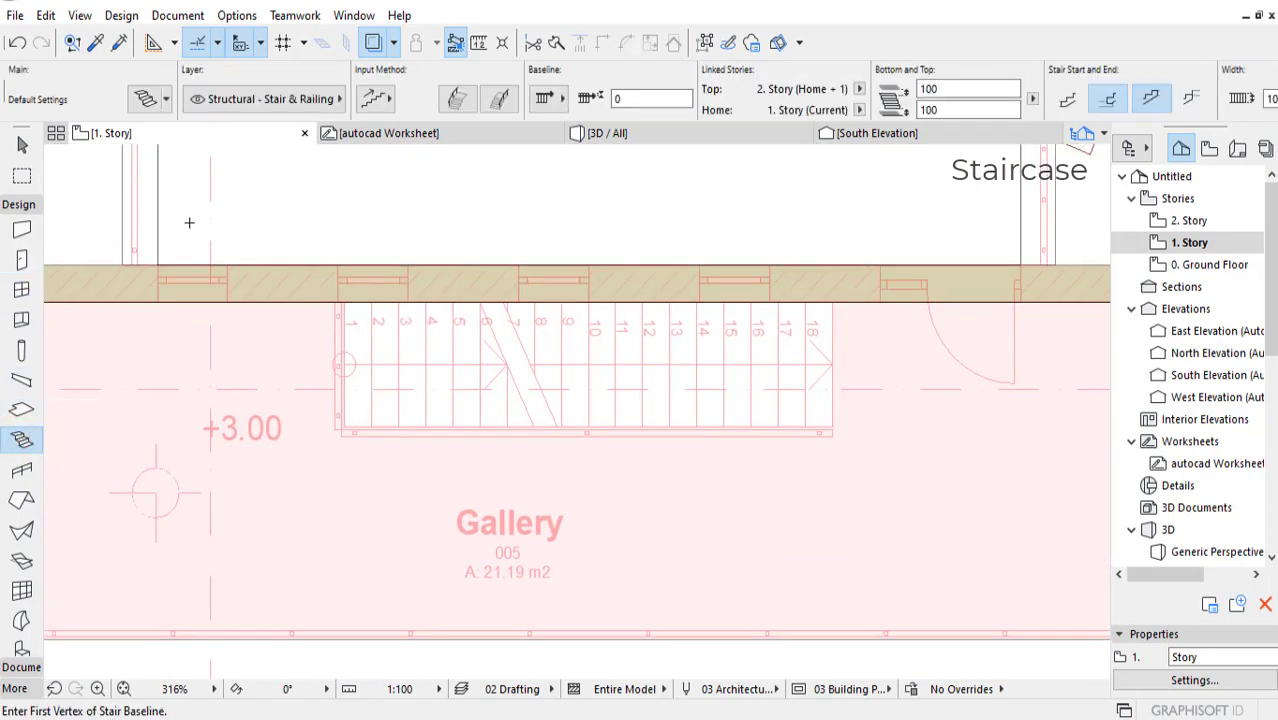
middle_click_drag(345, 282, 287, 272)
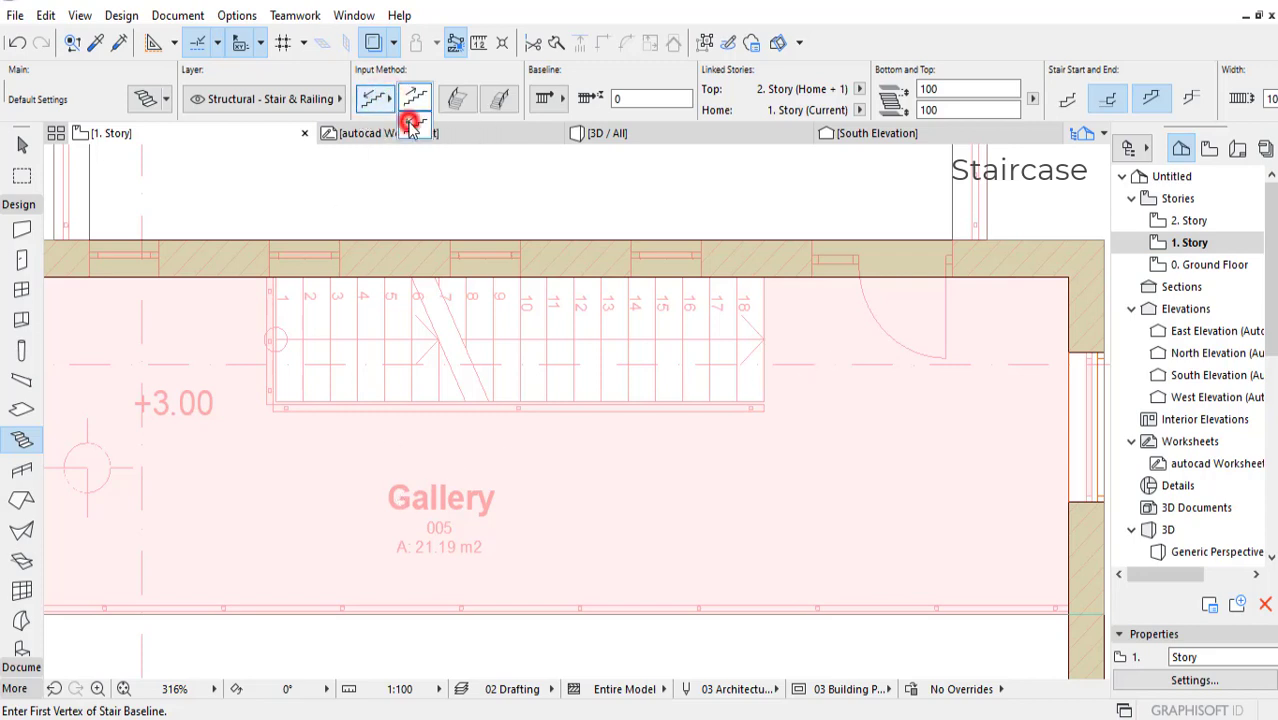
left_click(410, 122)
left_click(389, 101)
left_click(410, 122)
left_click(560, 98)
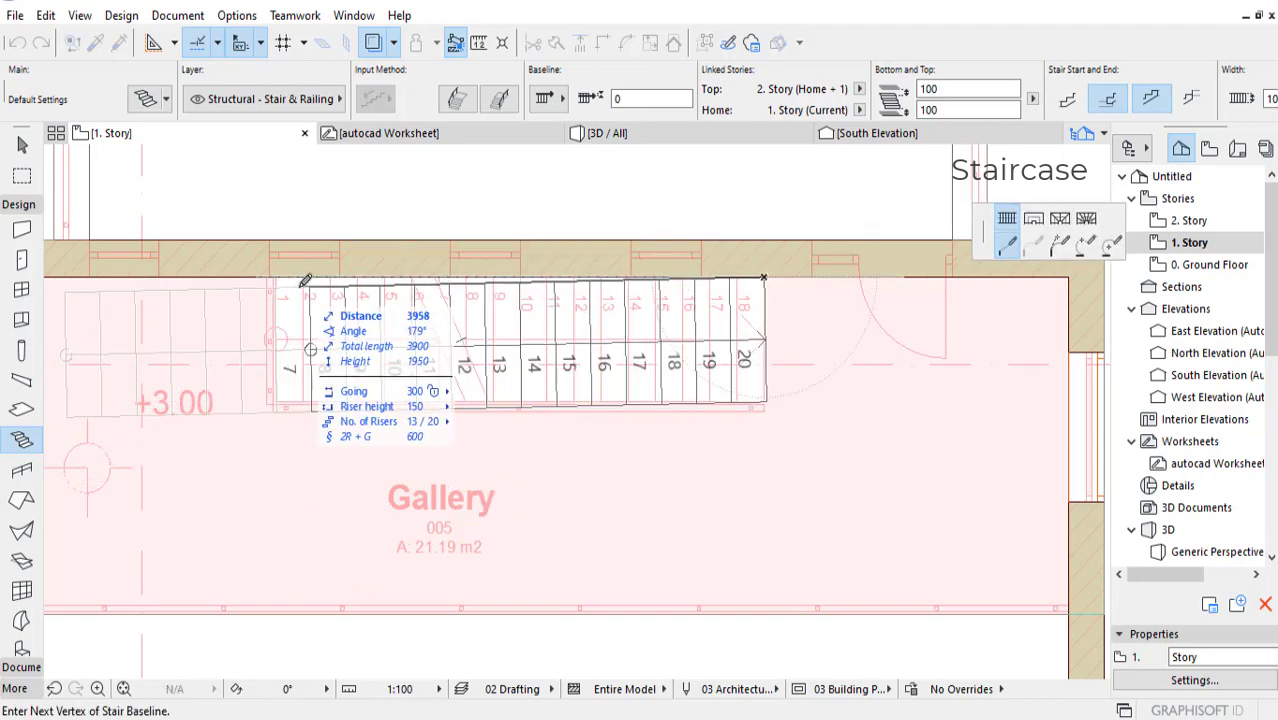
Step: Draw a straight stair with its baseline along the gallery's north wall, from the traced flight's upper end to its first riser, and finish it
middle_click_drag(306, 292, 326, 296)
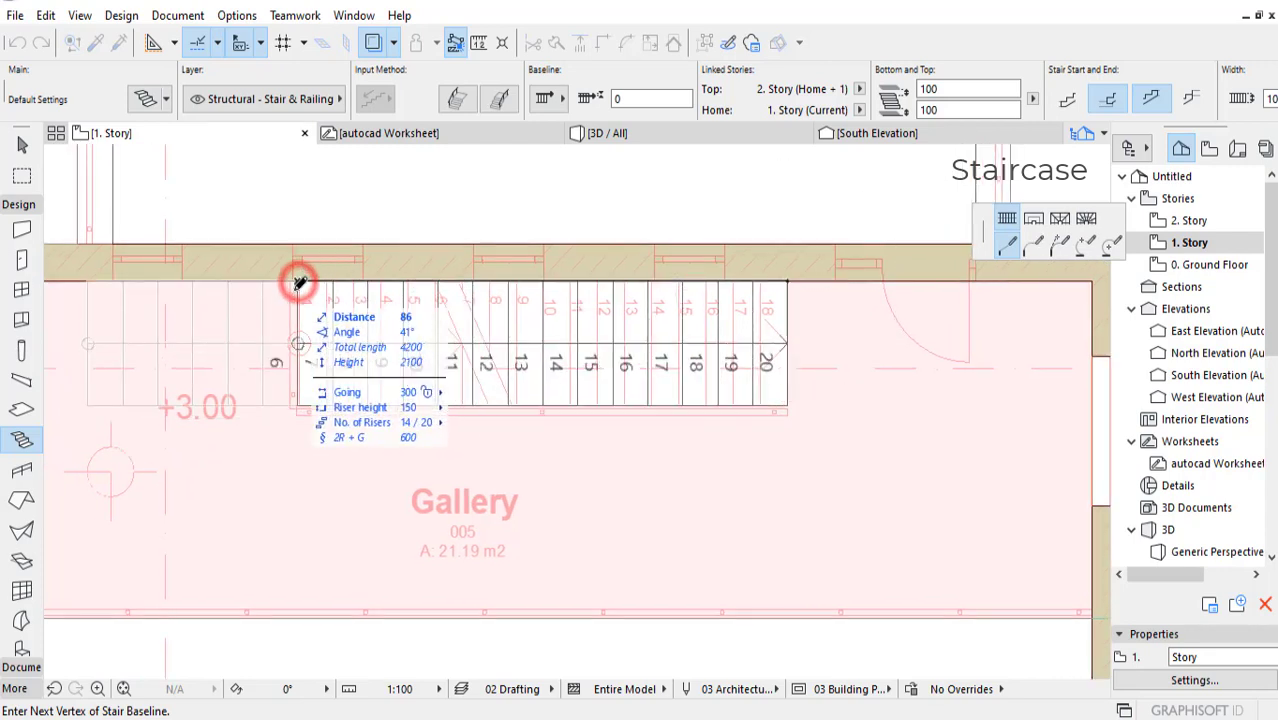
left_click(297, 279)
left_click(297, 279)
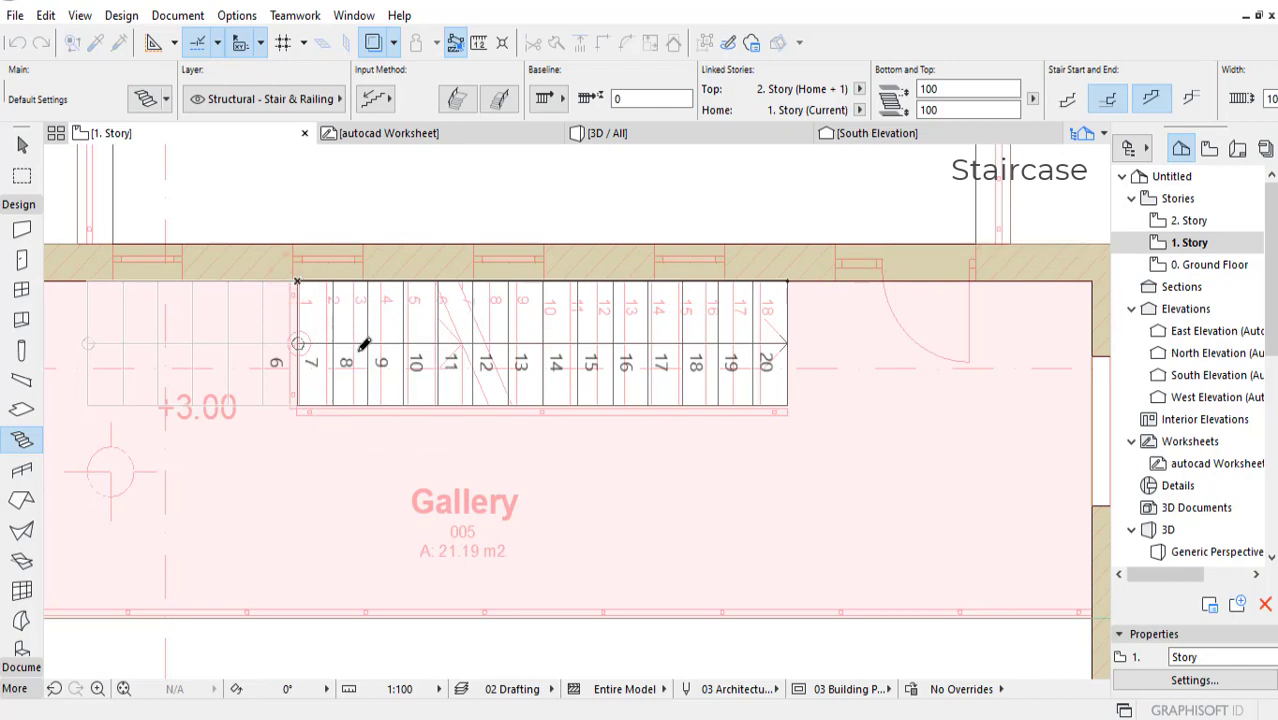
scroll(374, 362, "down", 4)
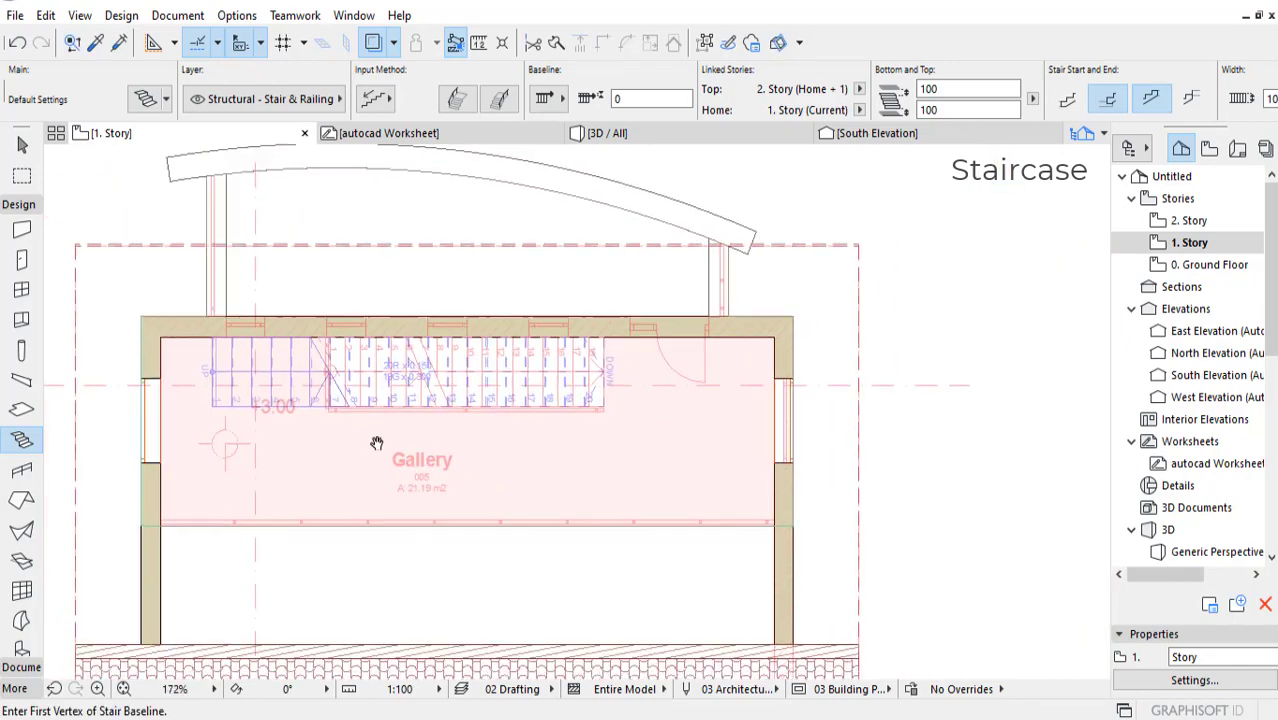
scroll(391, 345, "up", 3)
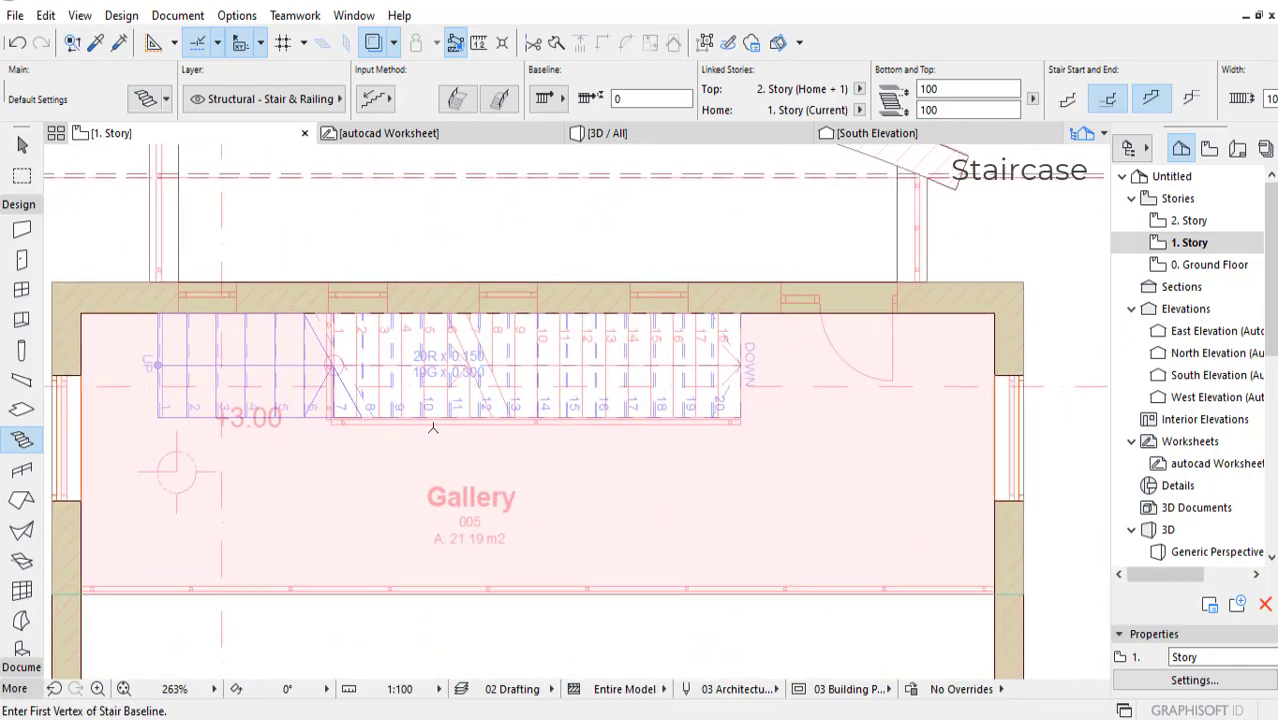
Step: Select the new stair and move it a short distance east along the north wall, past the traced flight's upper end
left_click(725, 366, "shift")
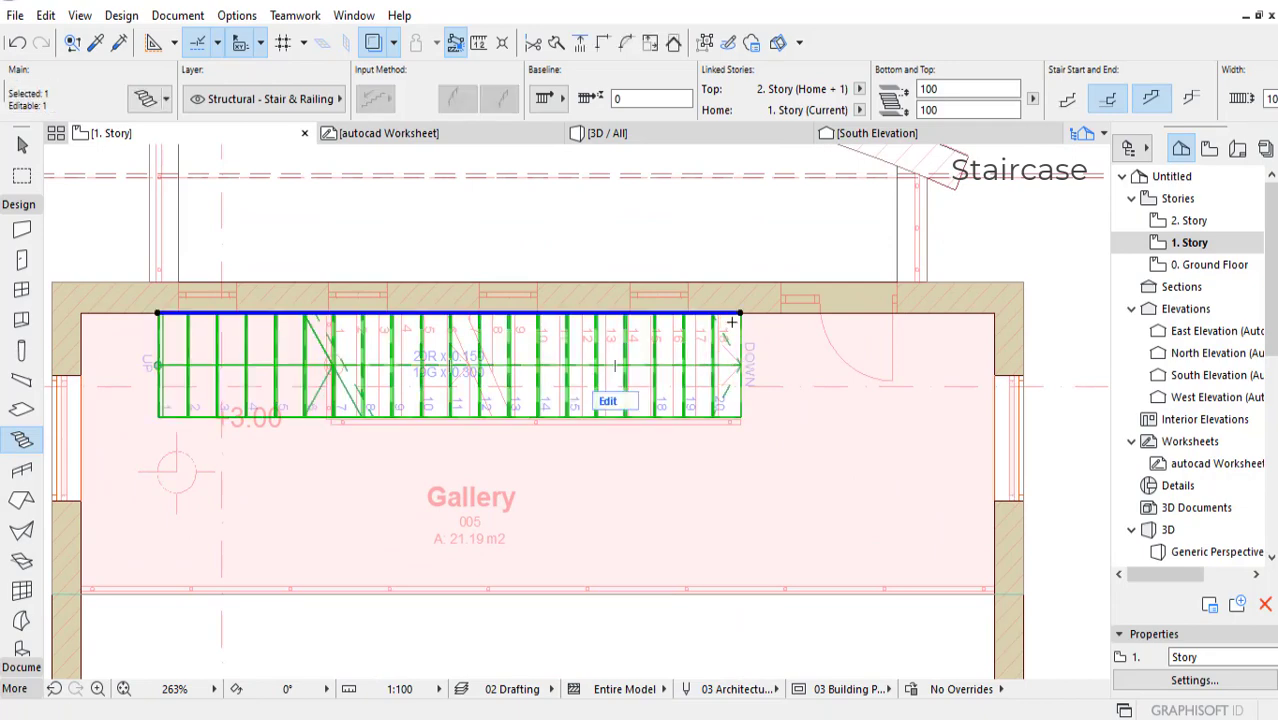
key("ctrl+d")
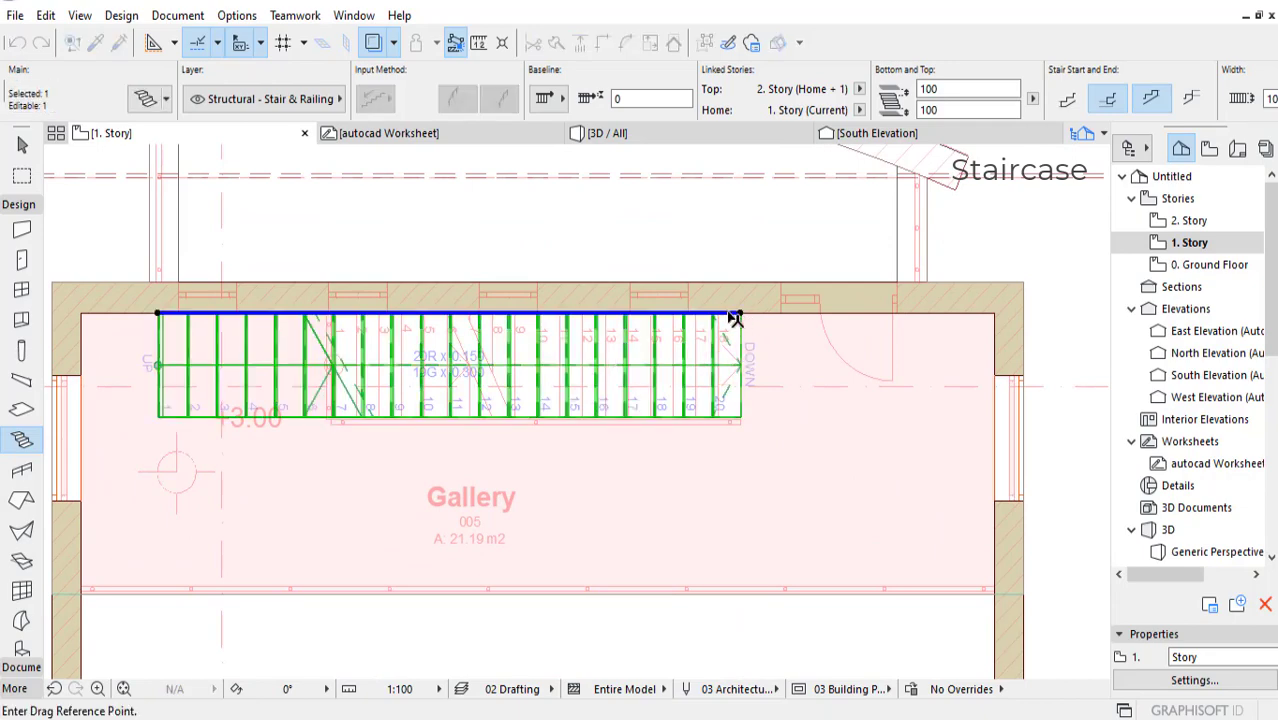
left_click(763, 315)
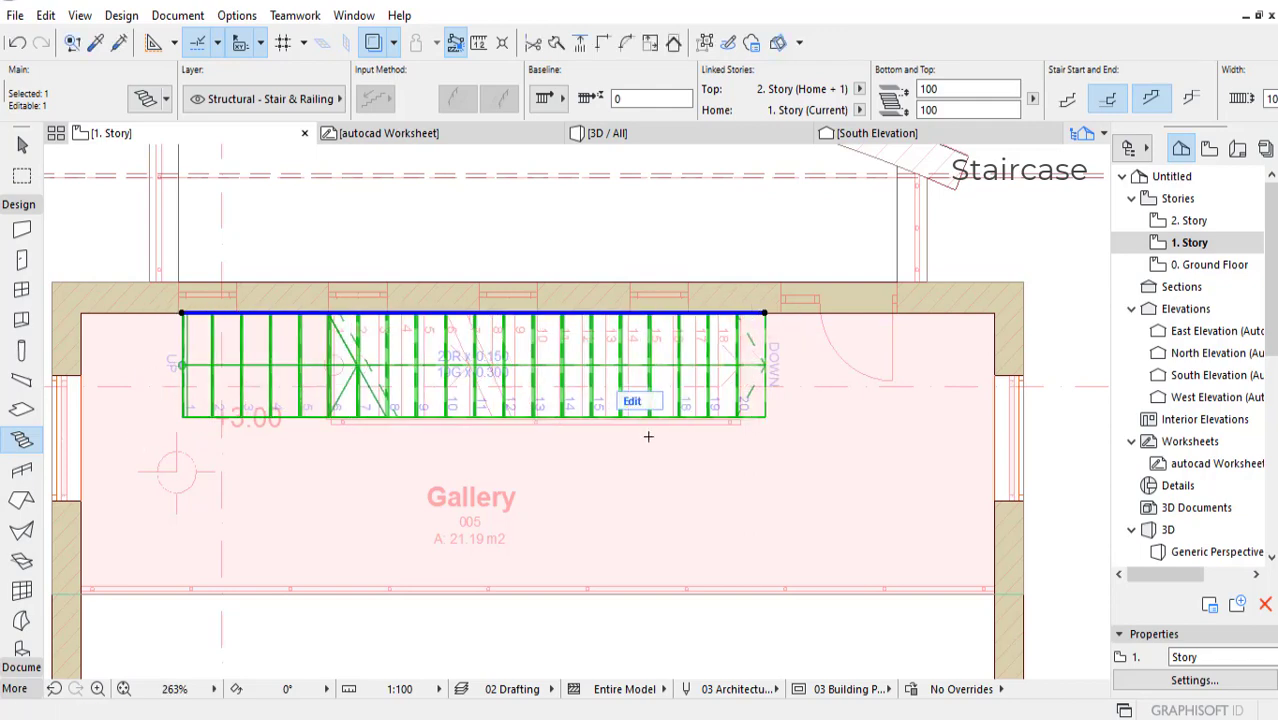
scroll(588, 362, "down", 5)
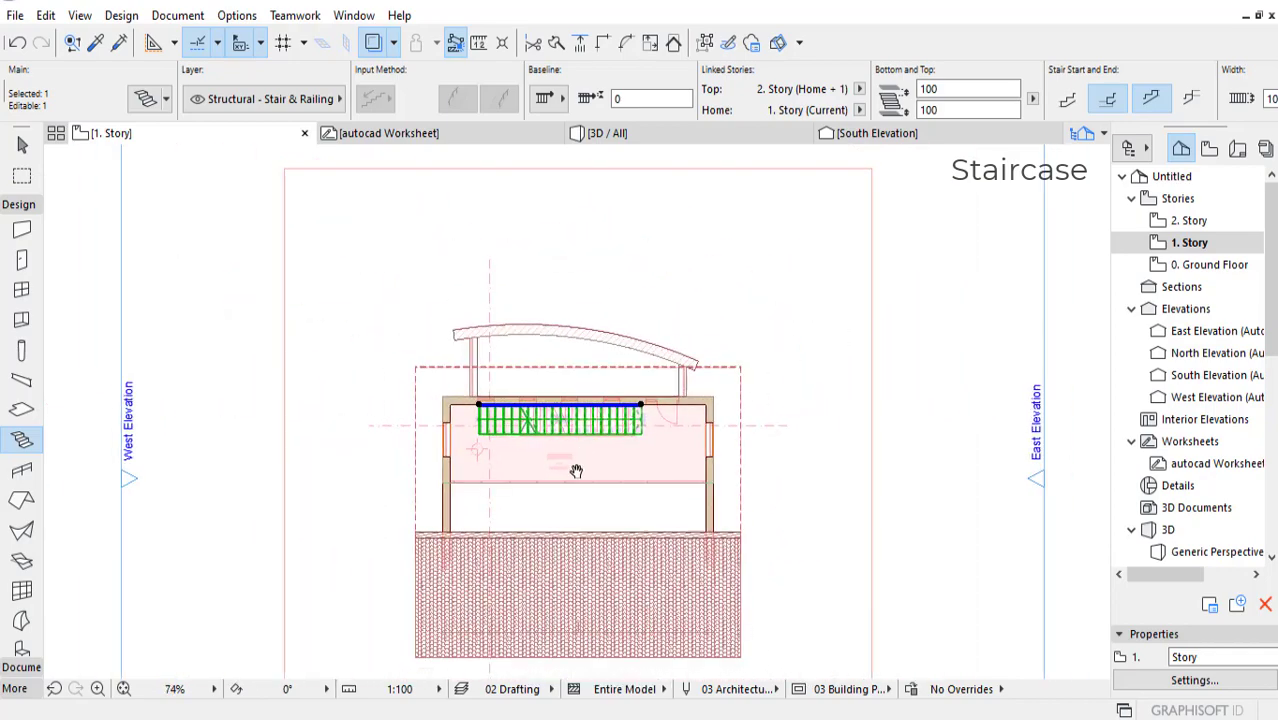
scroll(510, 438, "up", 2)
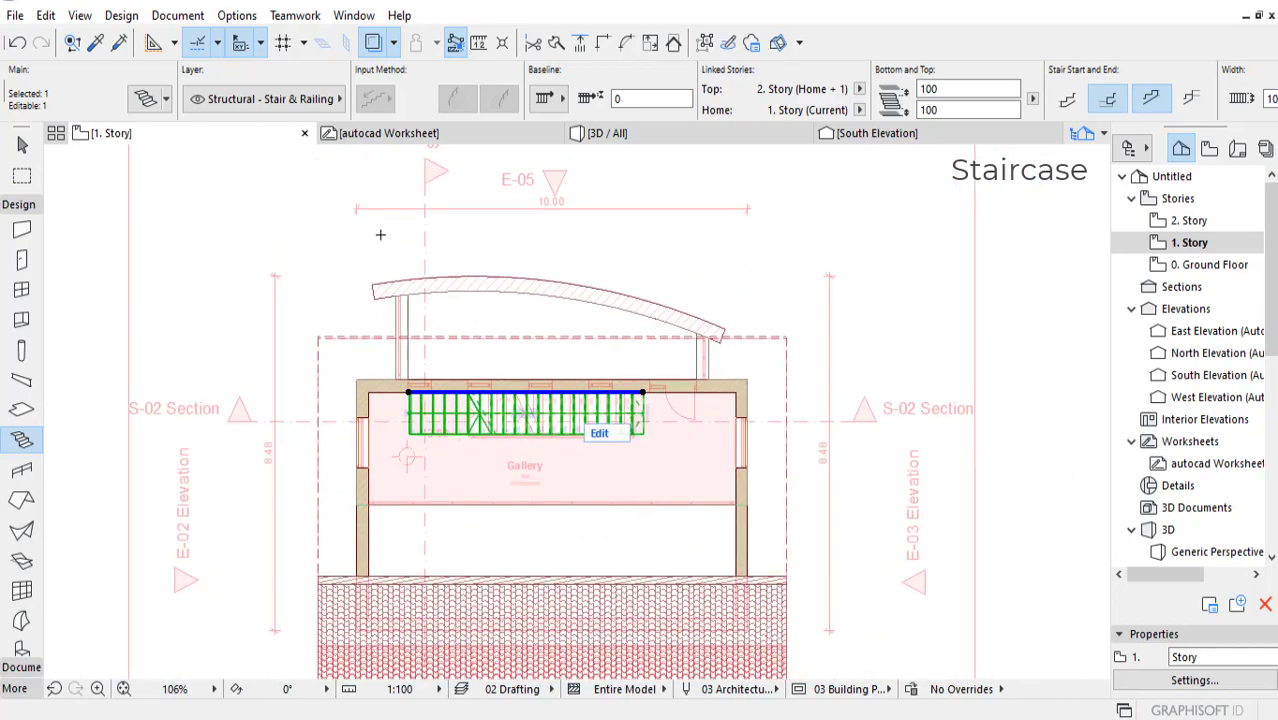
Step: Enclose the gallery, stair and curved extension in a marquee and show only that area in 3D
left_click(22, 176)
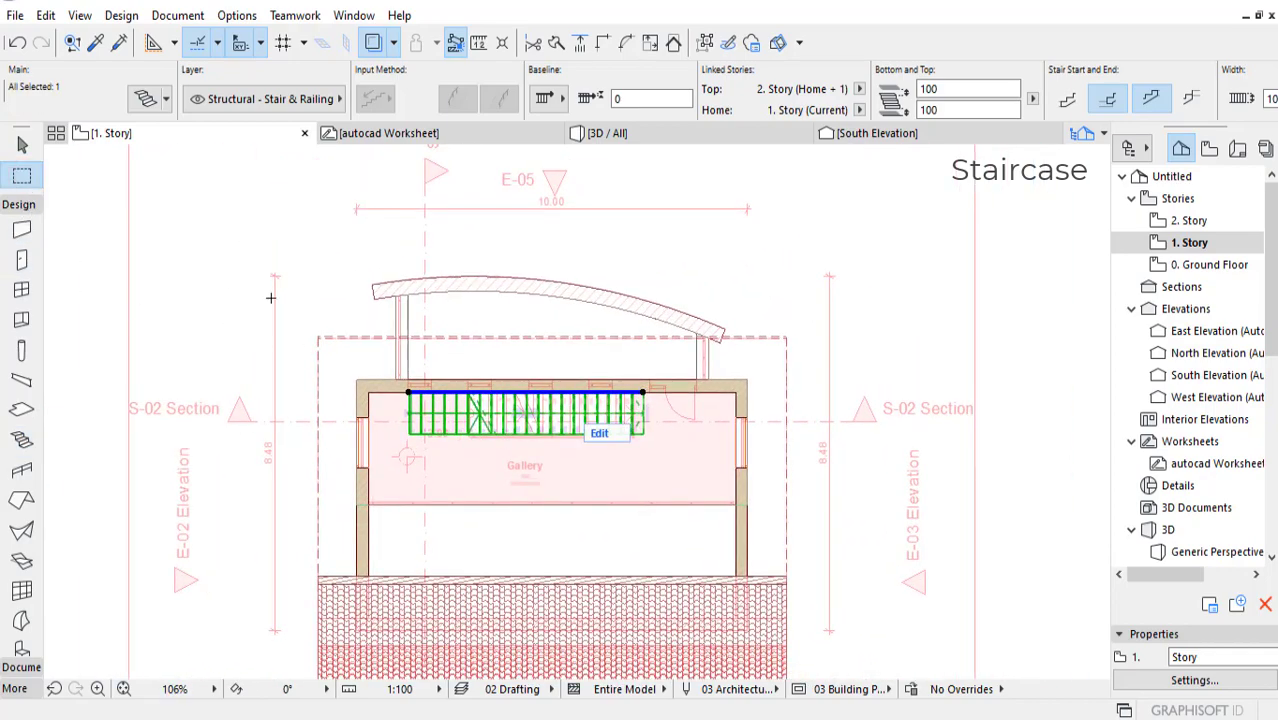
left_click(283, 256)
left_click(280, 256)
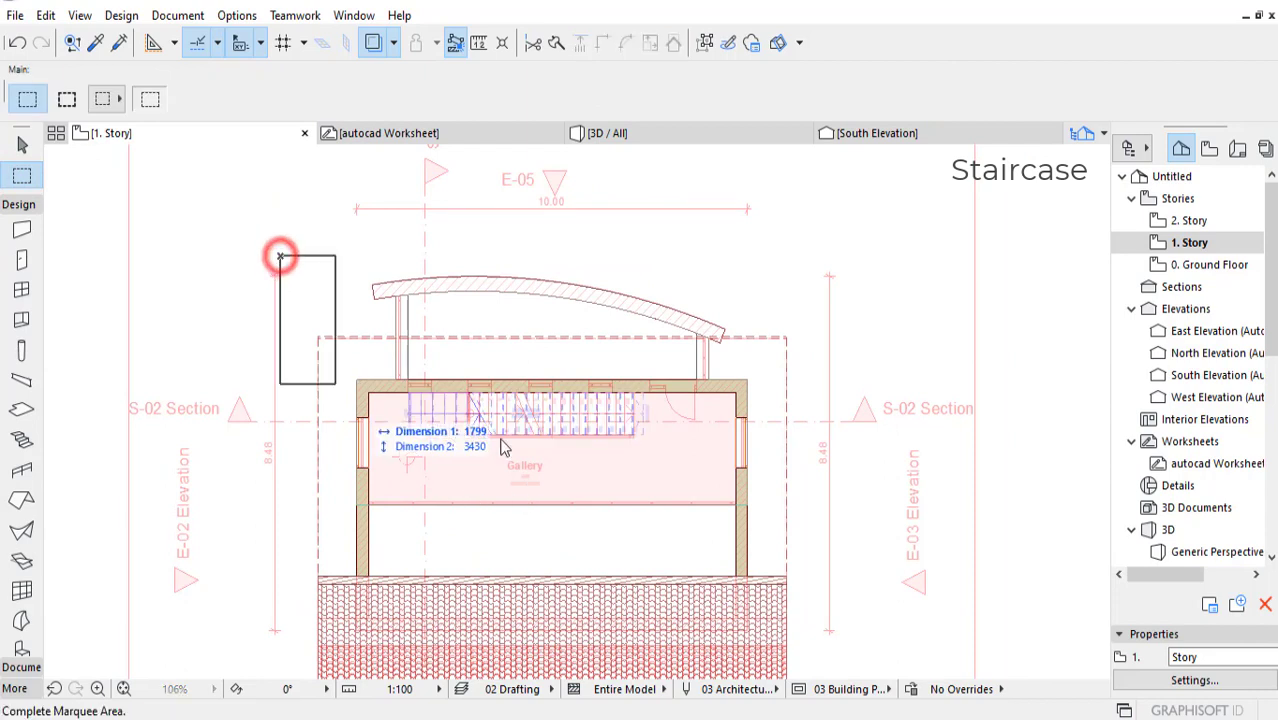
left_click(801, 529)
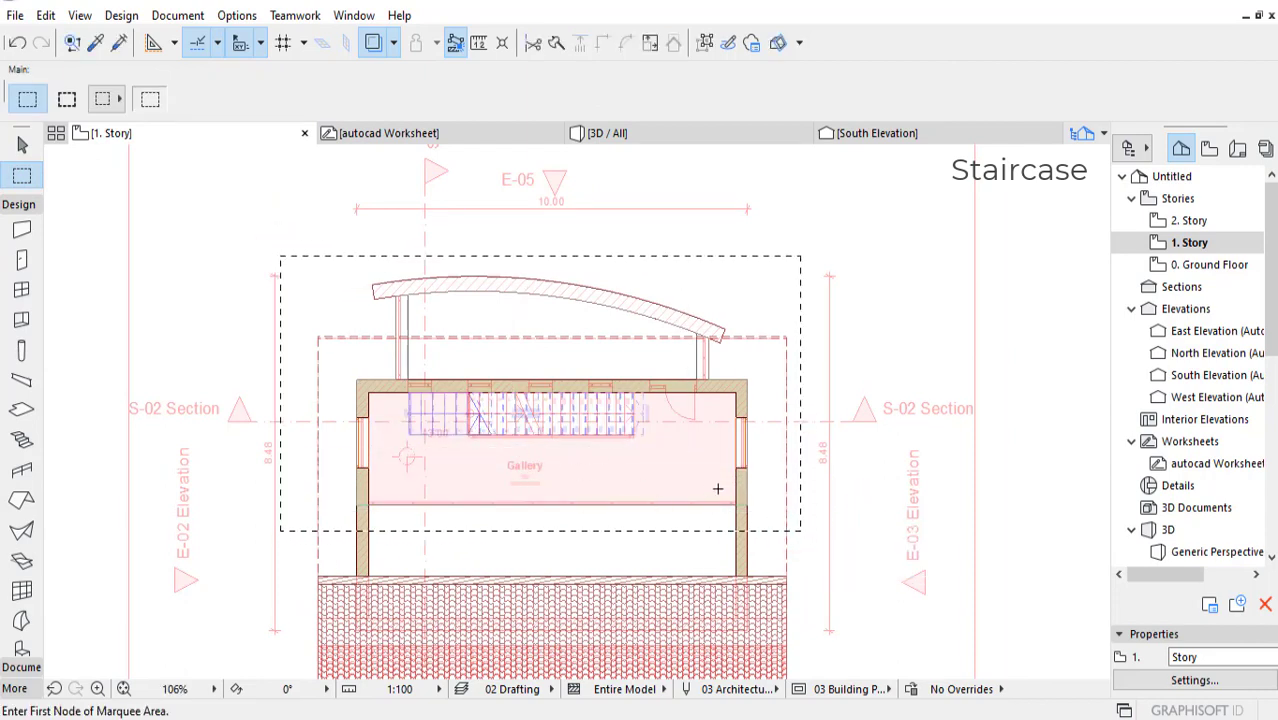
right_click(770, 482)
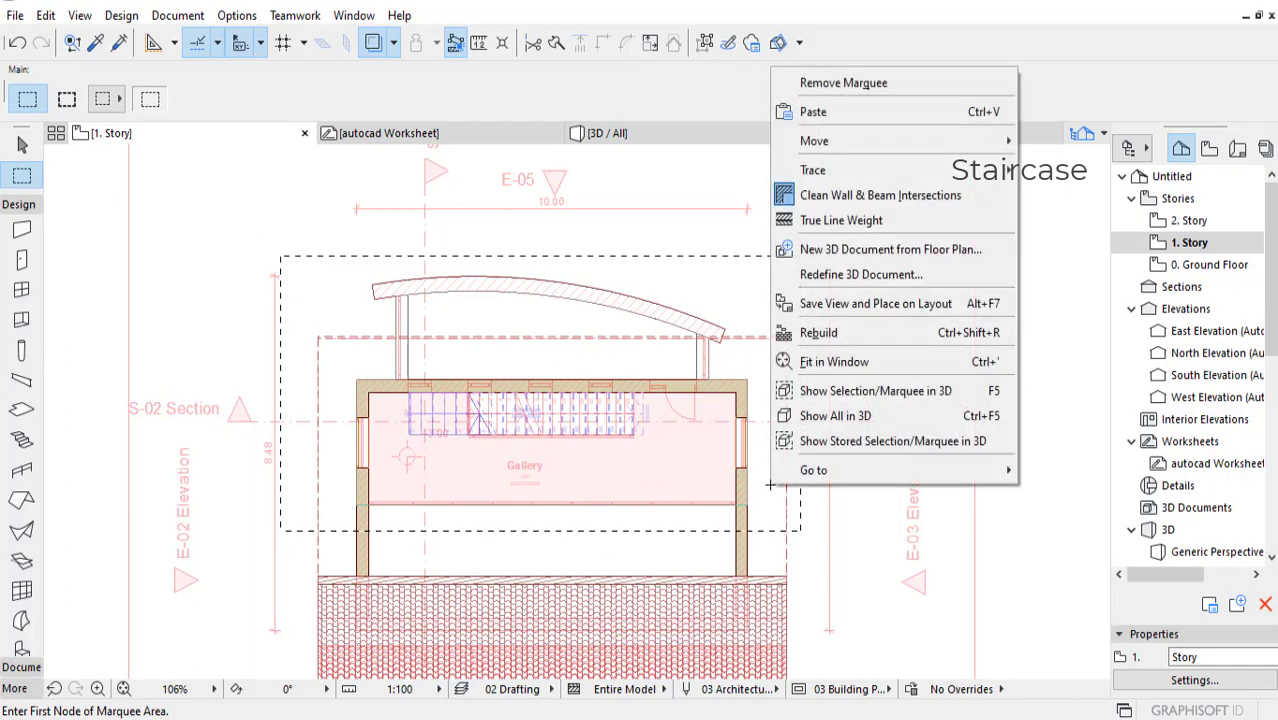
left_click(850, 391)
mouse_move(299, 437)
middle_mouse_down("shift")
mouse_move(405, 426)
mouse_move(415, 350)
mouse_move(439, 395)
mouse_move(320, 422)
mouse_move(417, 447)
mouse_move(292, 448)
middle_mouse_up("shift")
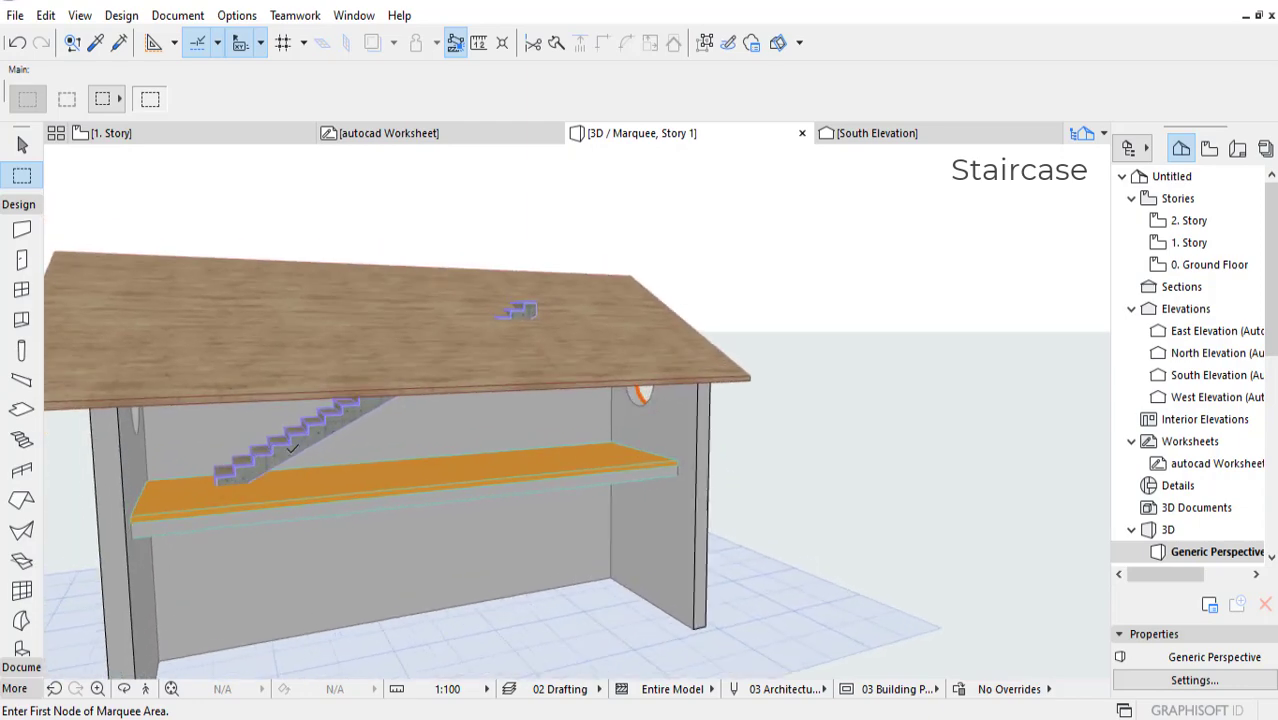
Step: Set the stair's home story to 0. Ground Floor so it links up to 1. Story, and inspect it in 3D
left_click(349, 423)
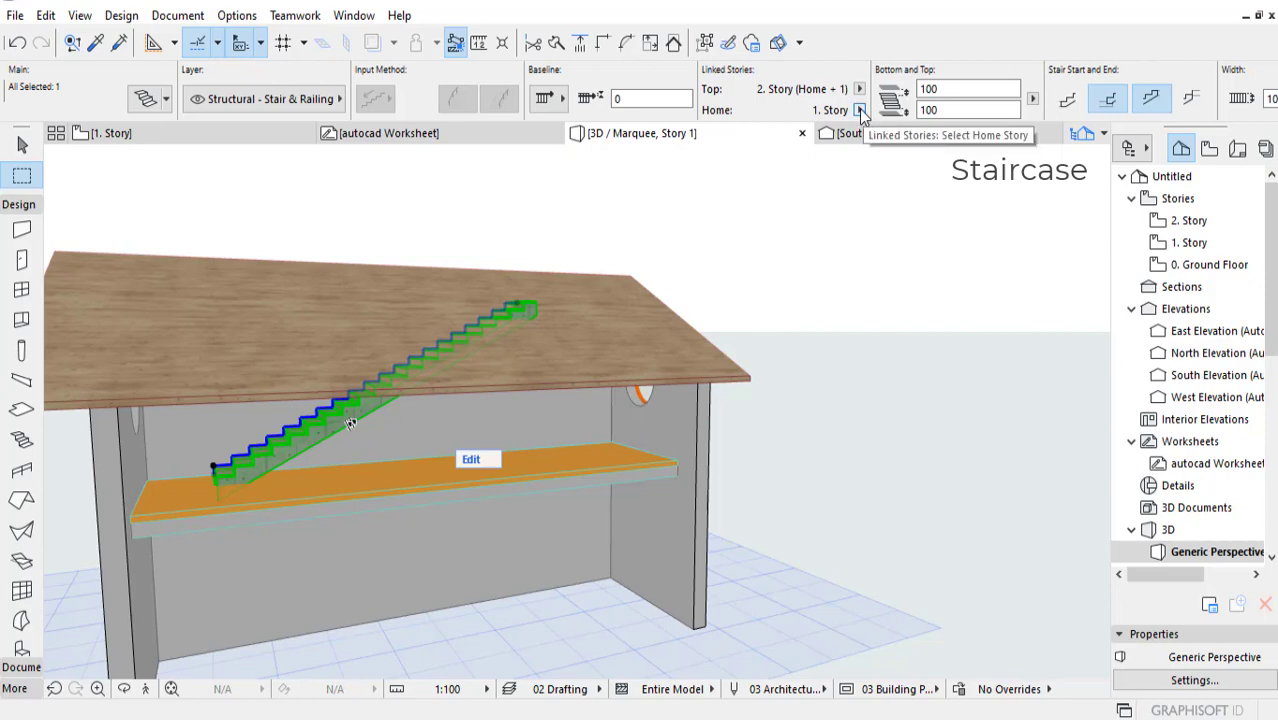
left_click(859, 89)
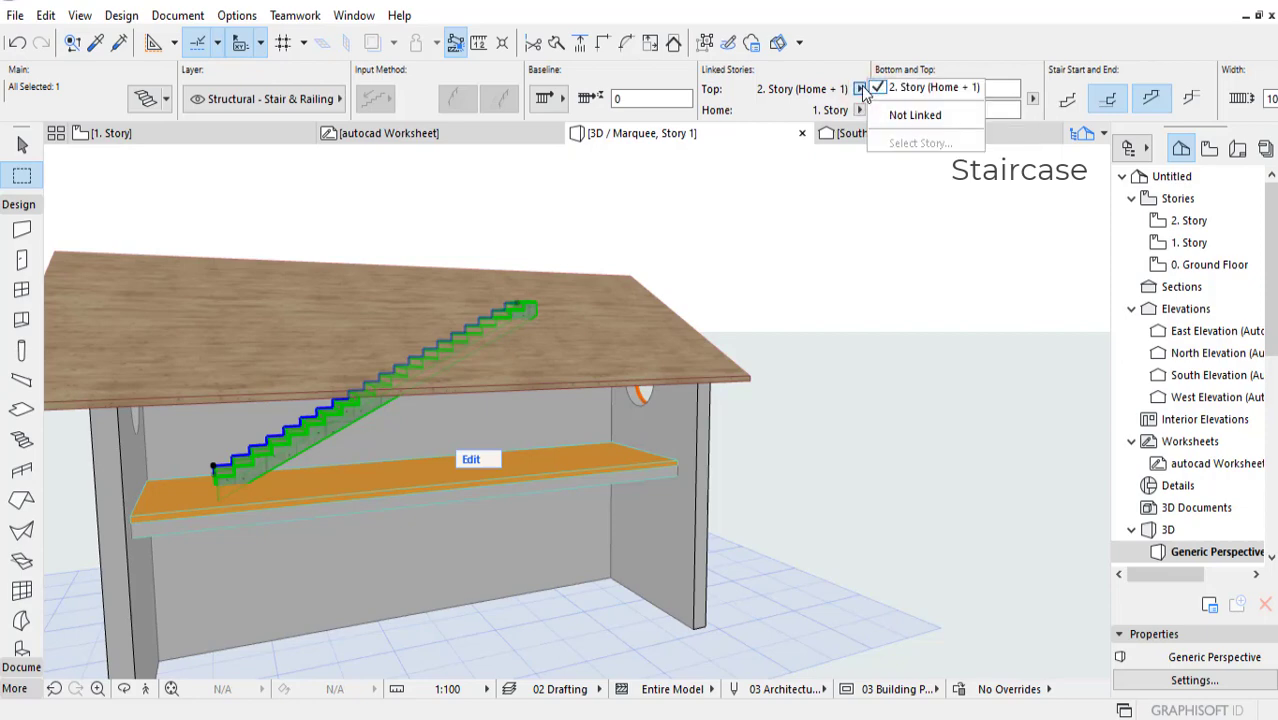
left_click(825, 75)
left_click(858, 110)
left_click(900, 137)
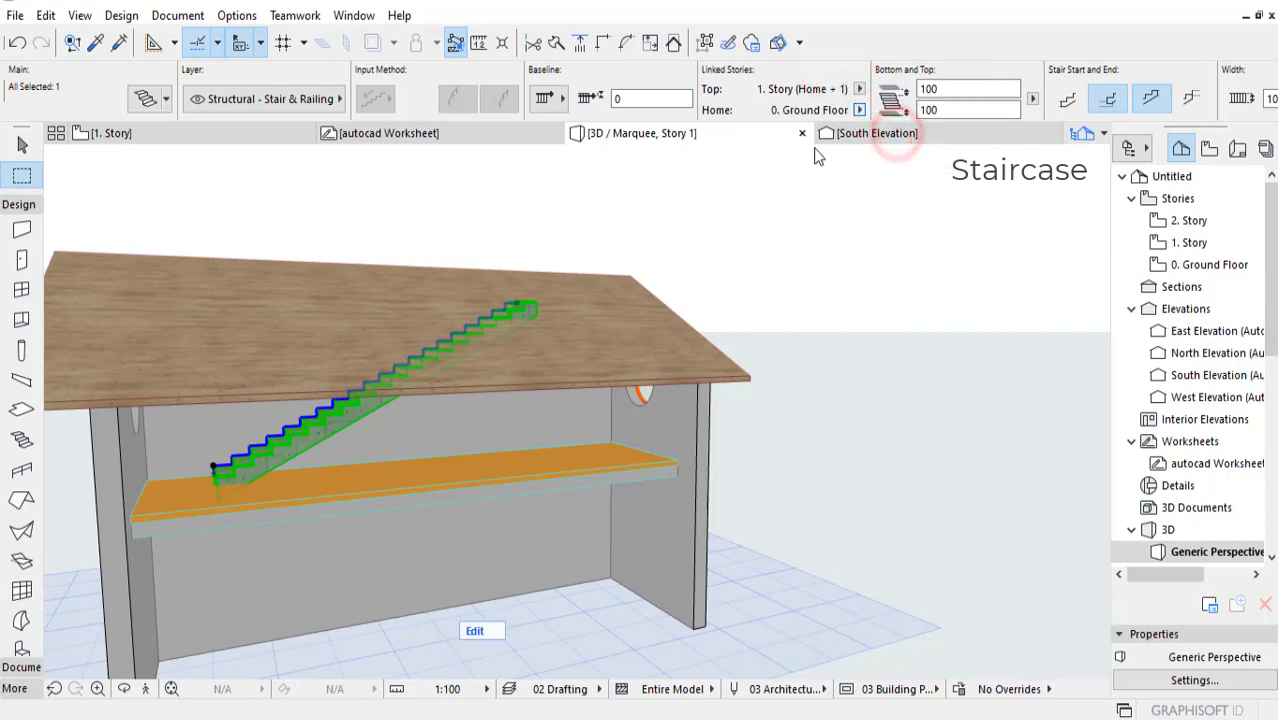
middle_click_drag(573, 463, 430, 458, "shift")
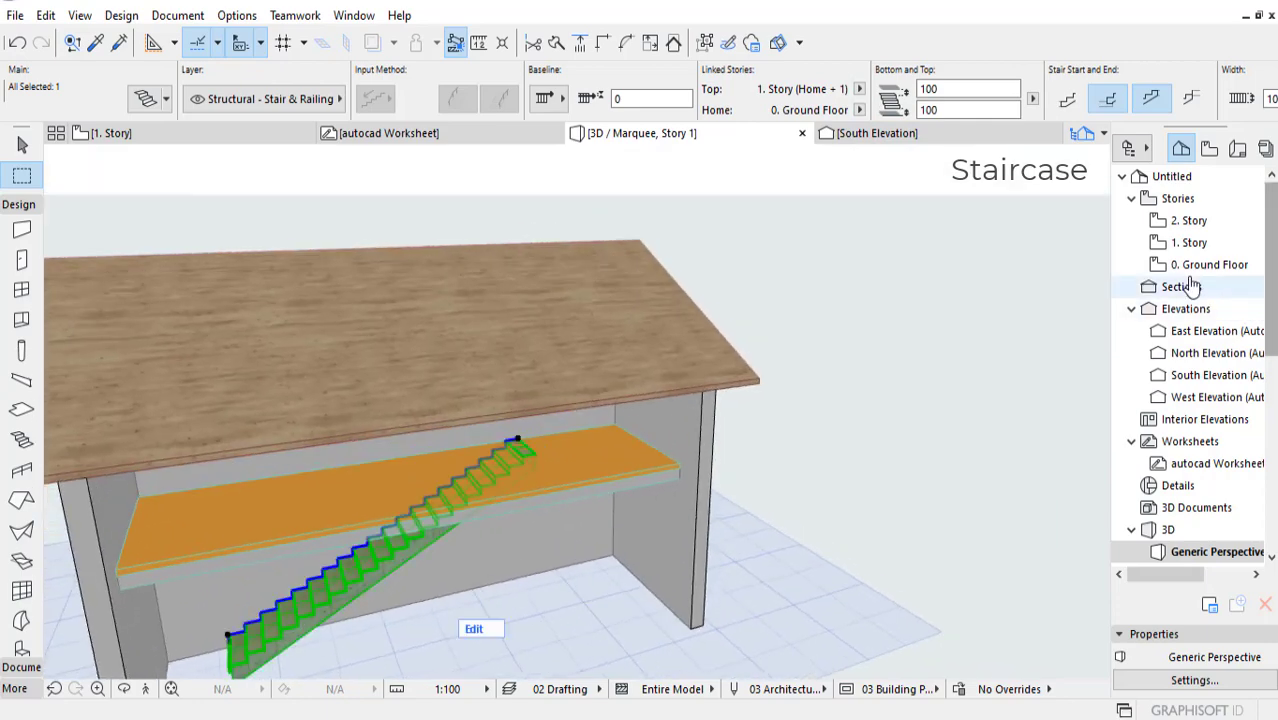
Step: On 1. Story, cut a rectangular hole in the gallery slab matching the full outline of the stair along the north wall
double_click(1189, 242)
scroll(551, 444, "up", 5)
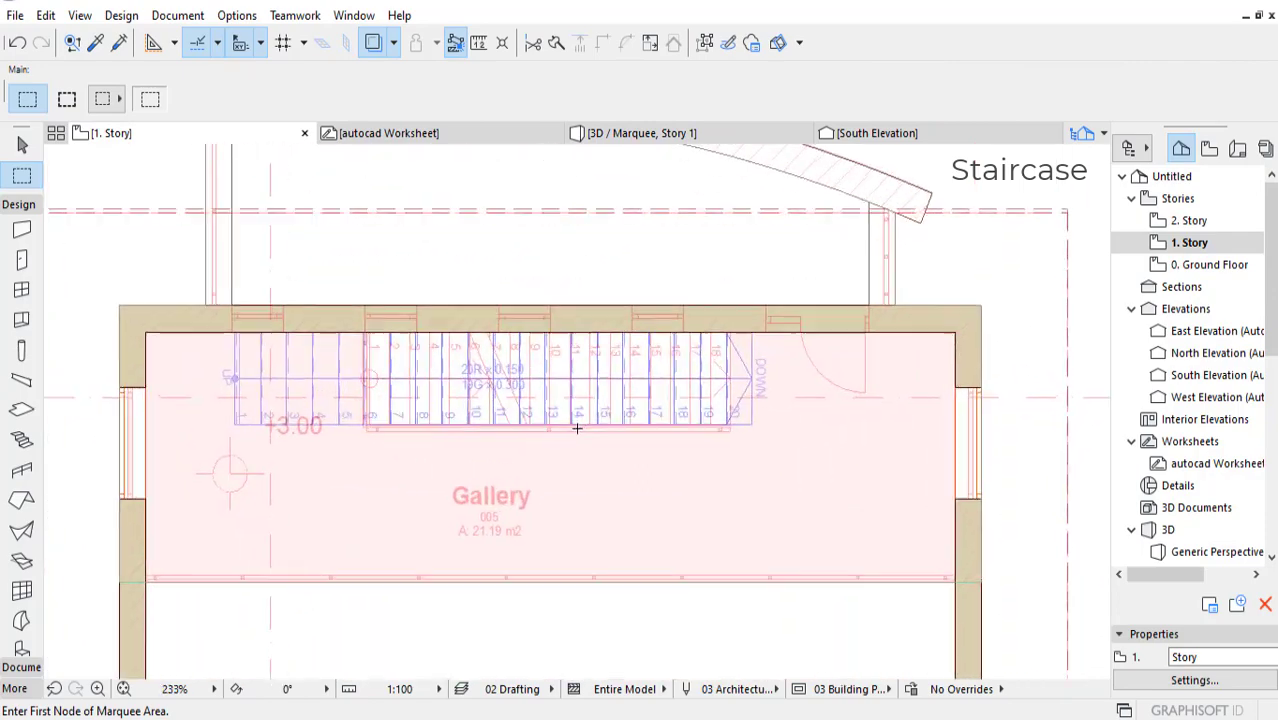
left_click(645, 481, "shift")
scroll(625, 490, "down", 4)
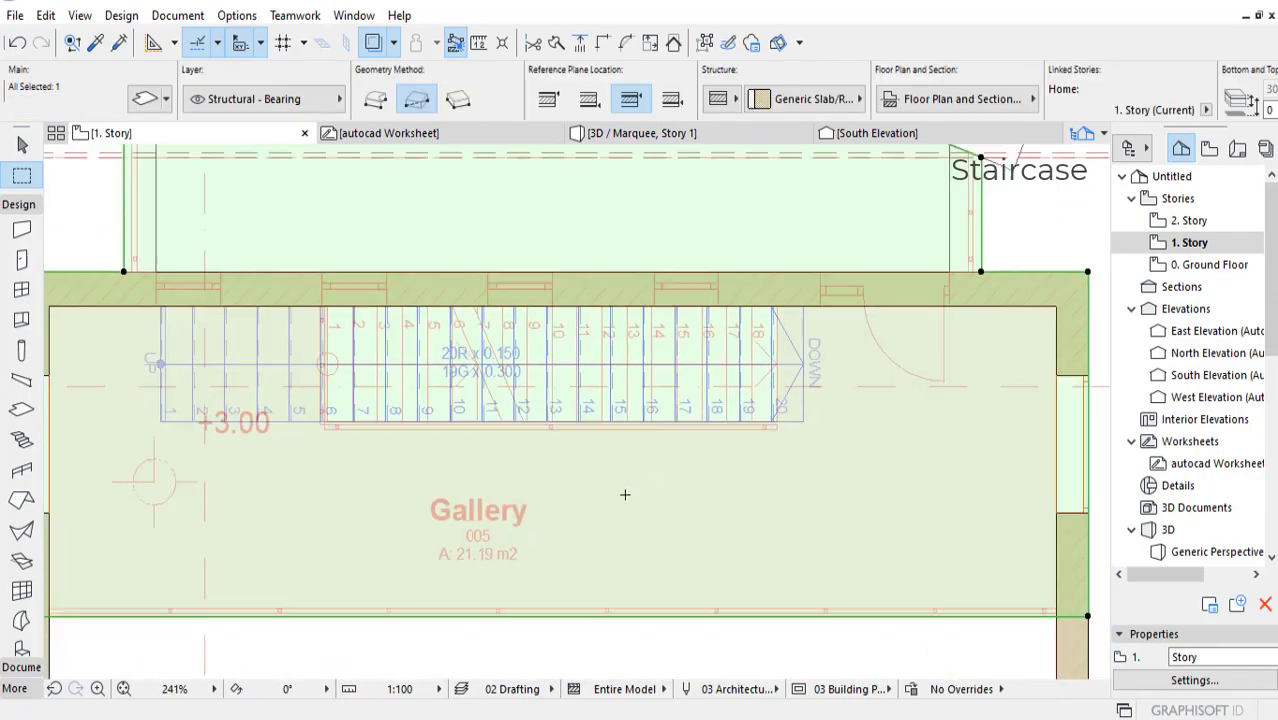
scroll(665, 500, "up", 1)
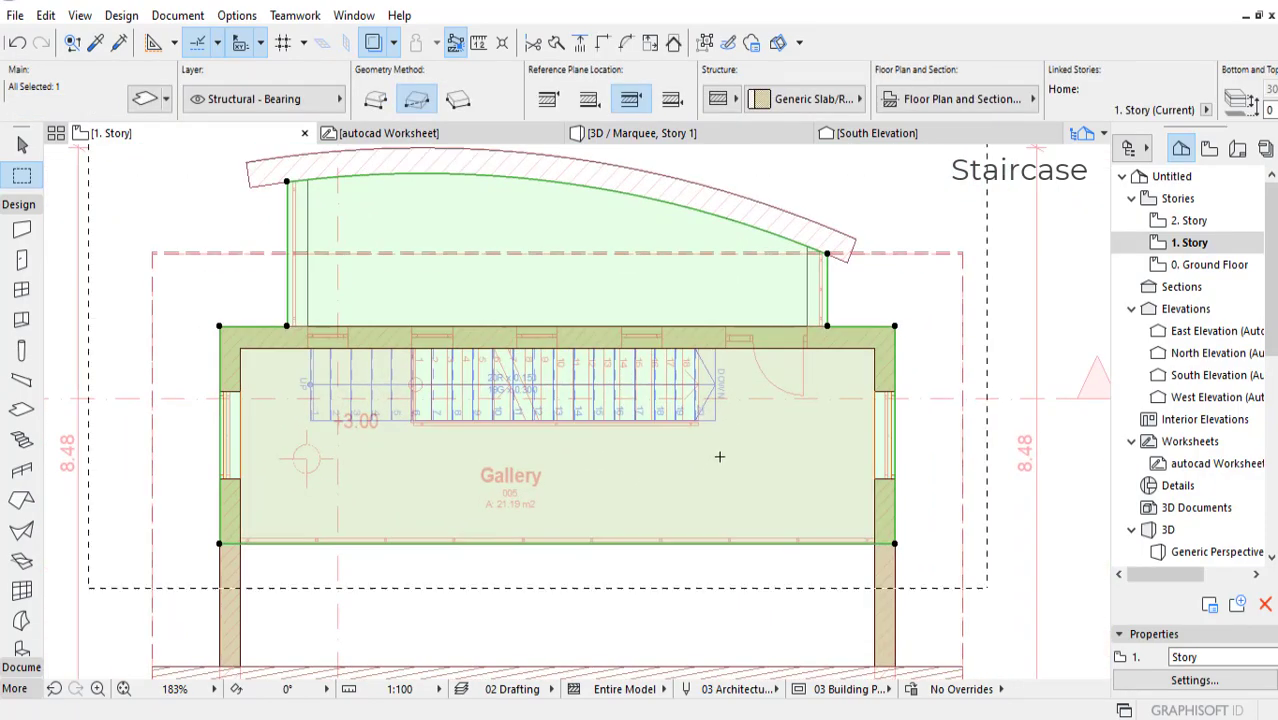
left_click(22, 409)
scroll(355, 399, "up", 5)
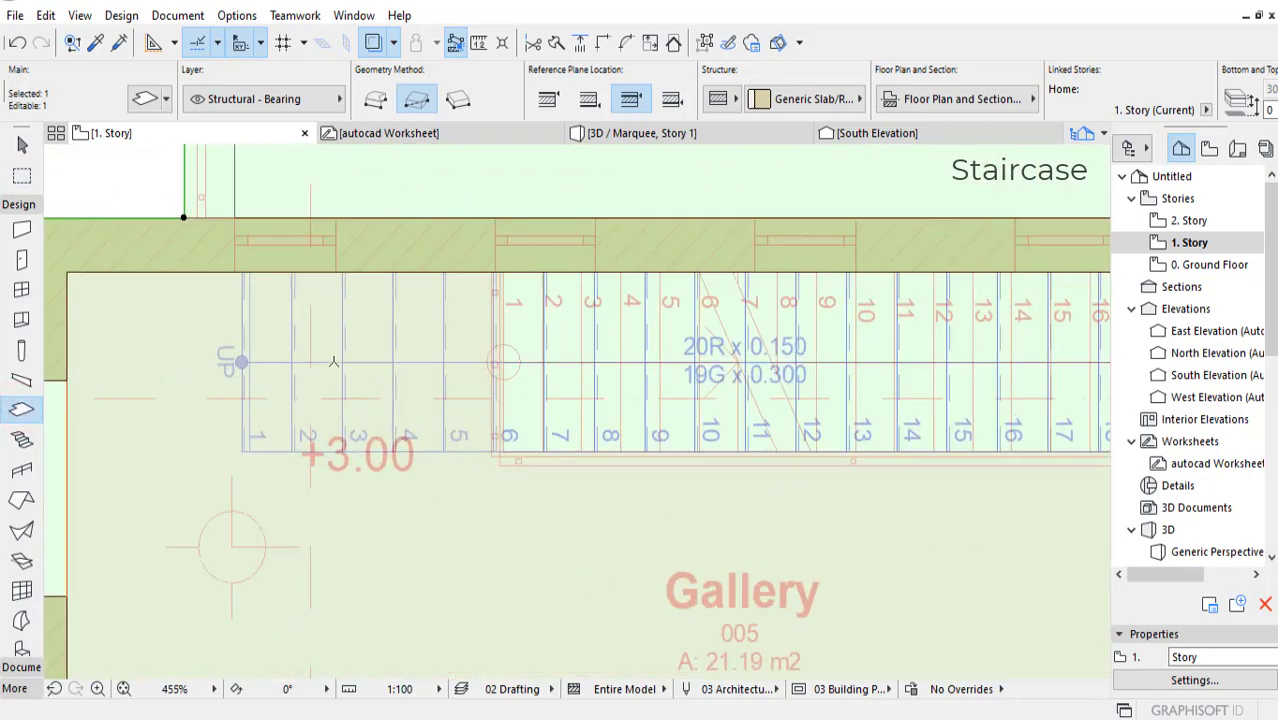
scroll(672, 352, "down", 3)
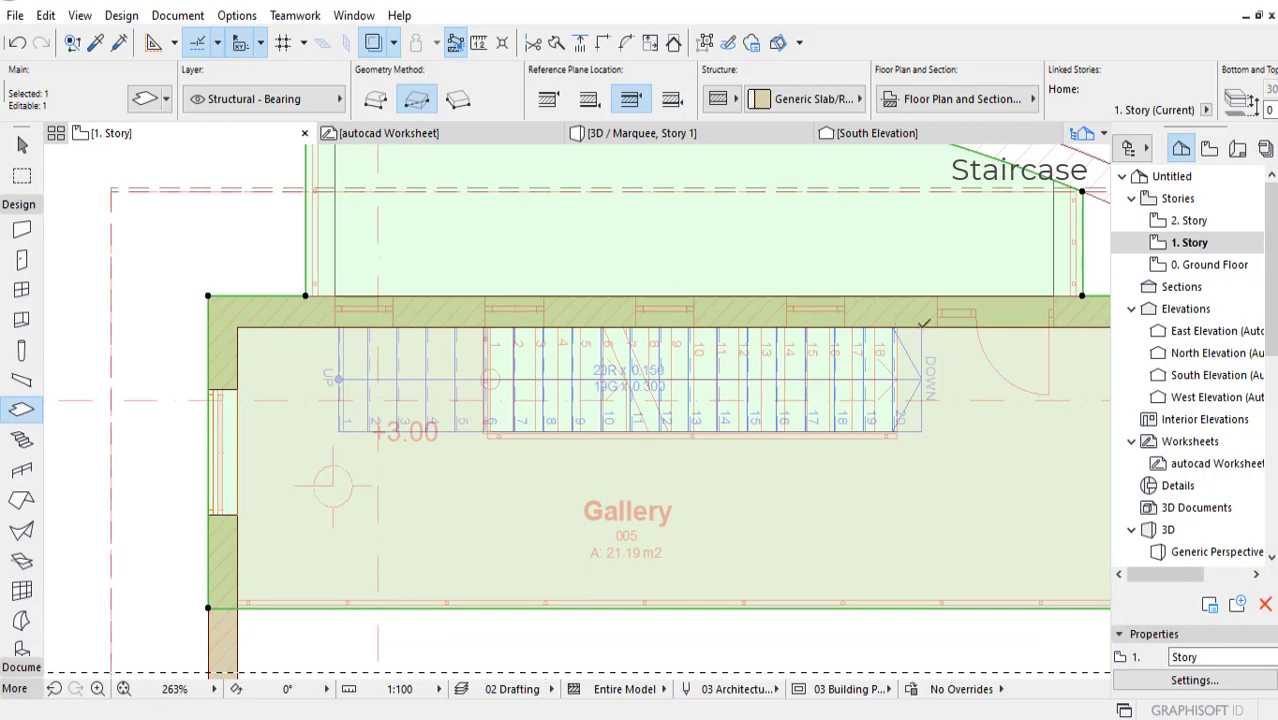
left_click(920, 327)
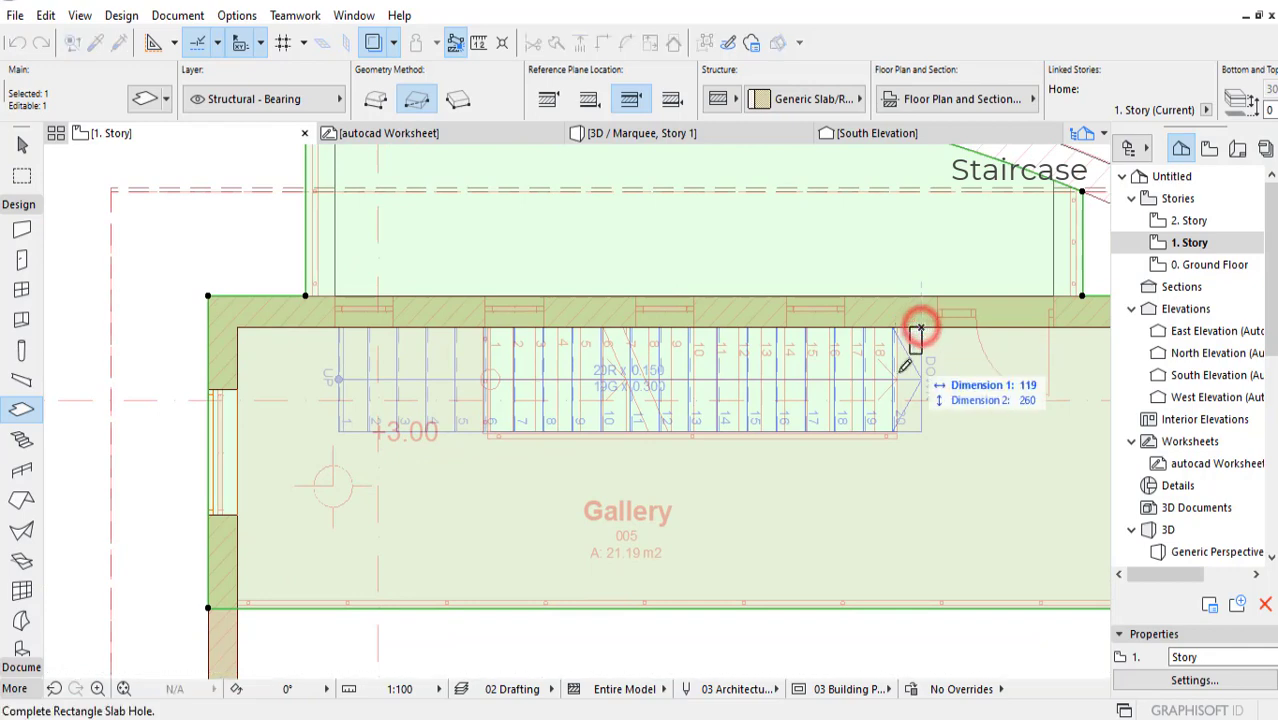
left_click(338, 430)
middle_click_drag(723, 453, 603, 463)
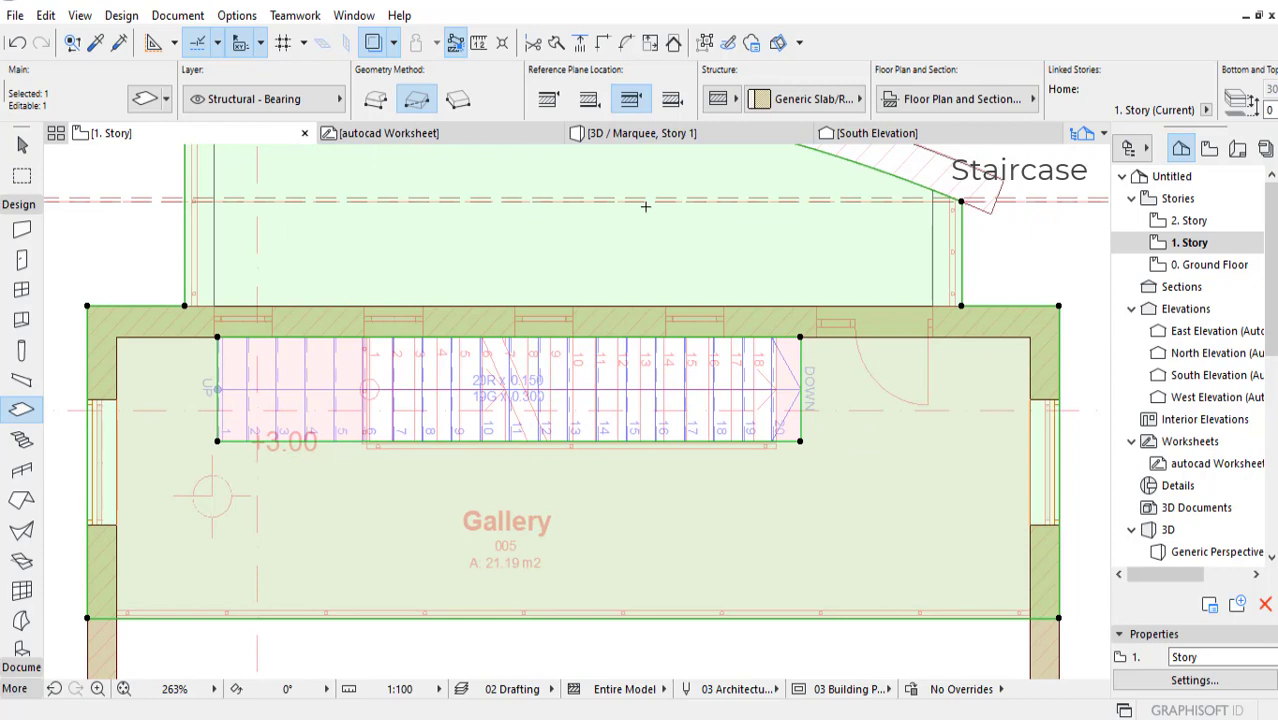
Step: Change the gallery slab in 3D from composite to a basic structural concrete structure with a thickness of 120
left_click(640, 133)
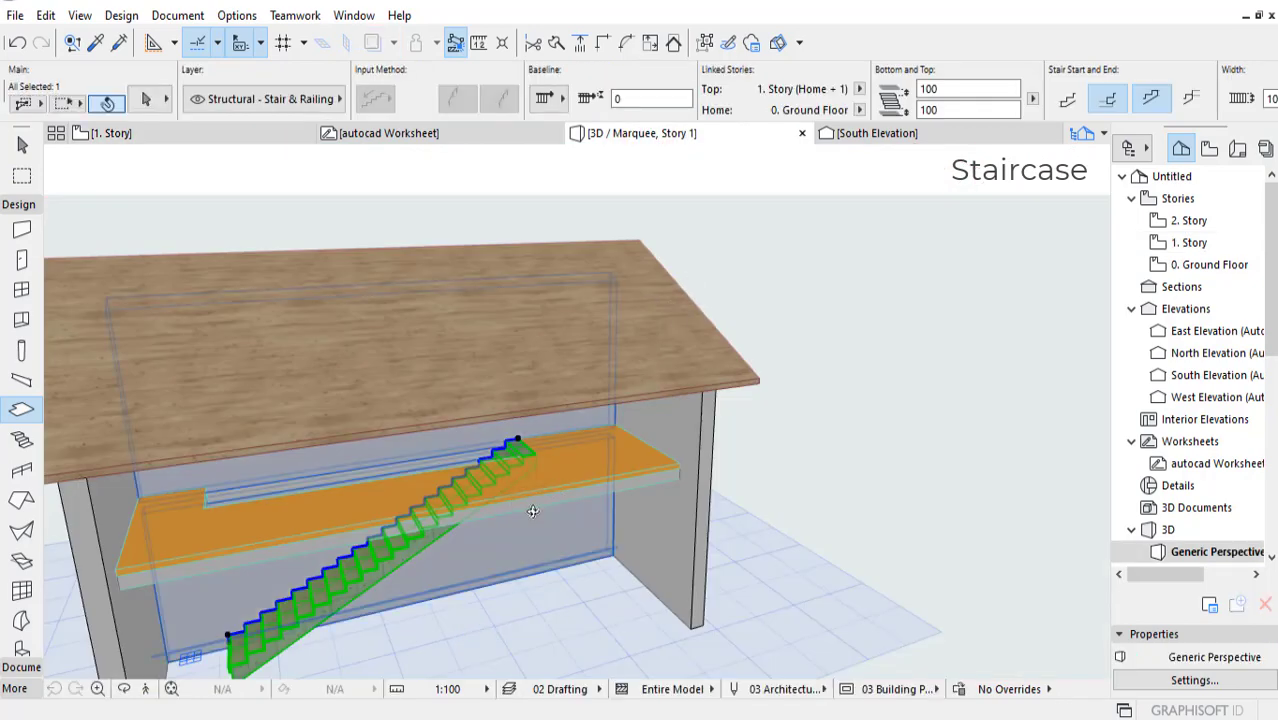
middle_click_drag(534, 510, 730, 430, "shift")
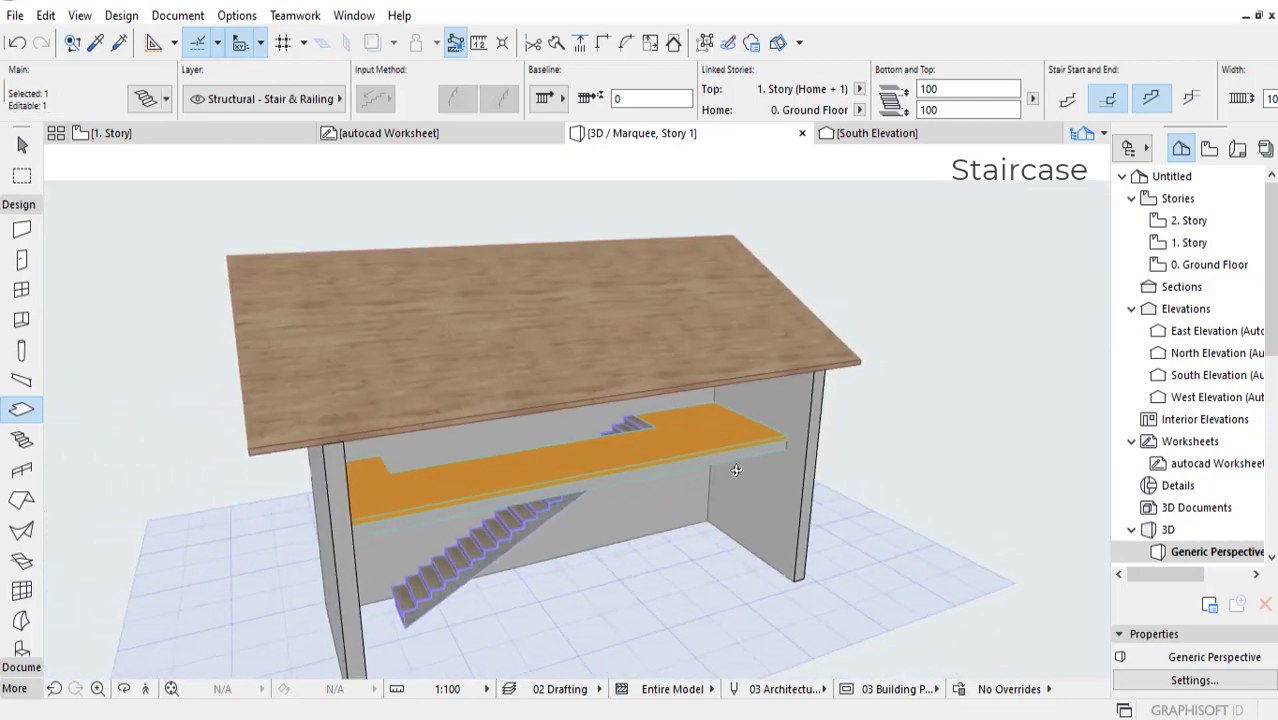
scroll(734, 430, "up", 6)
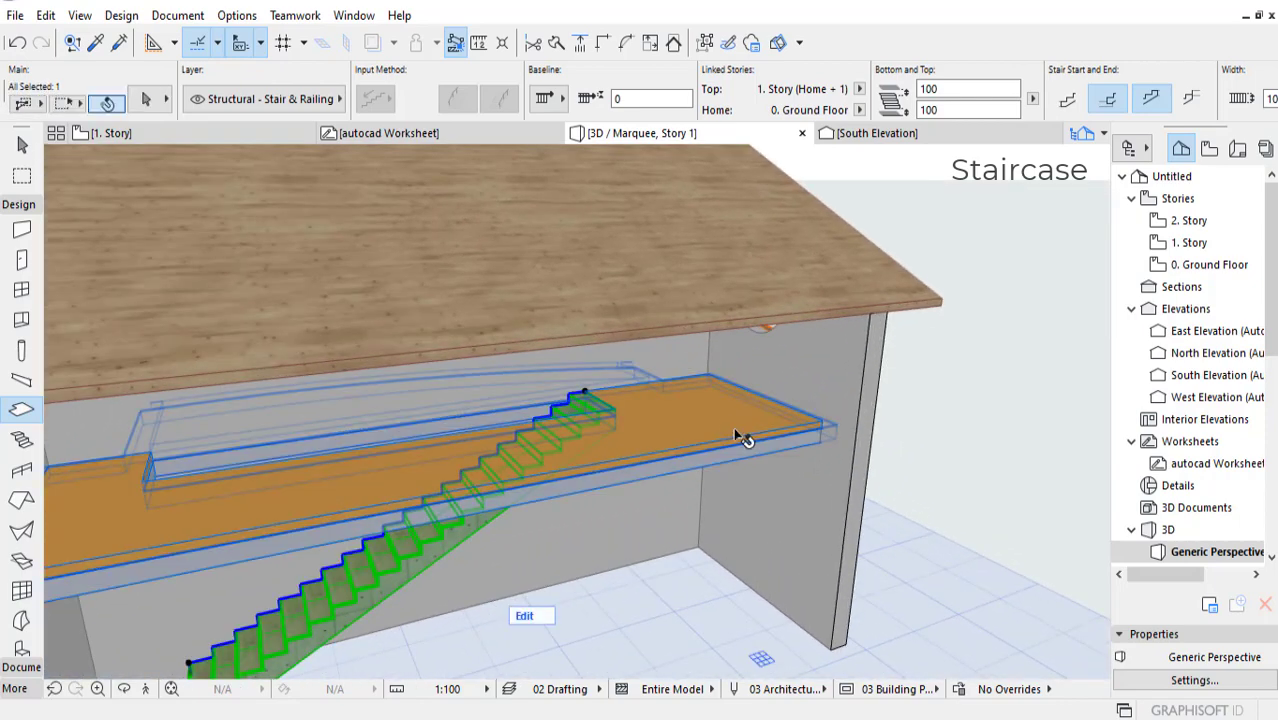
left_click(735, 432)
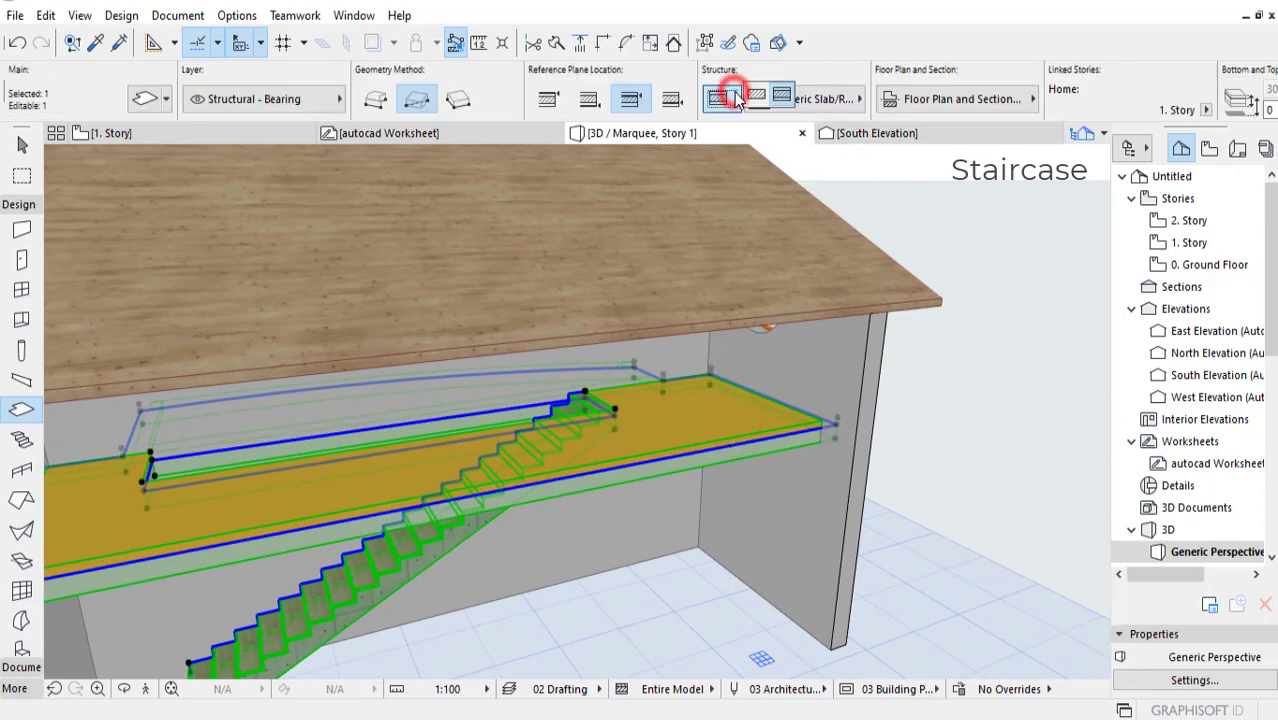
left_click(755, 95)
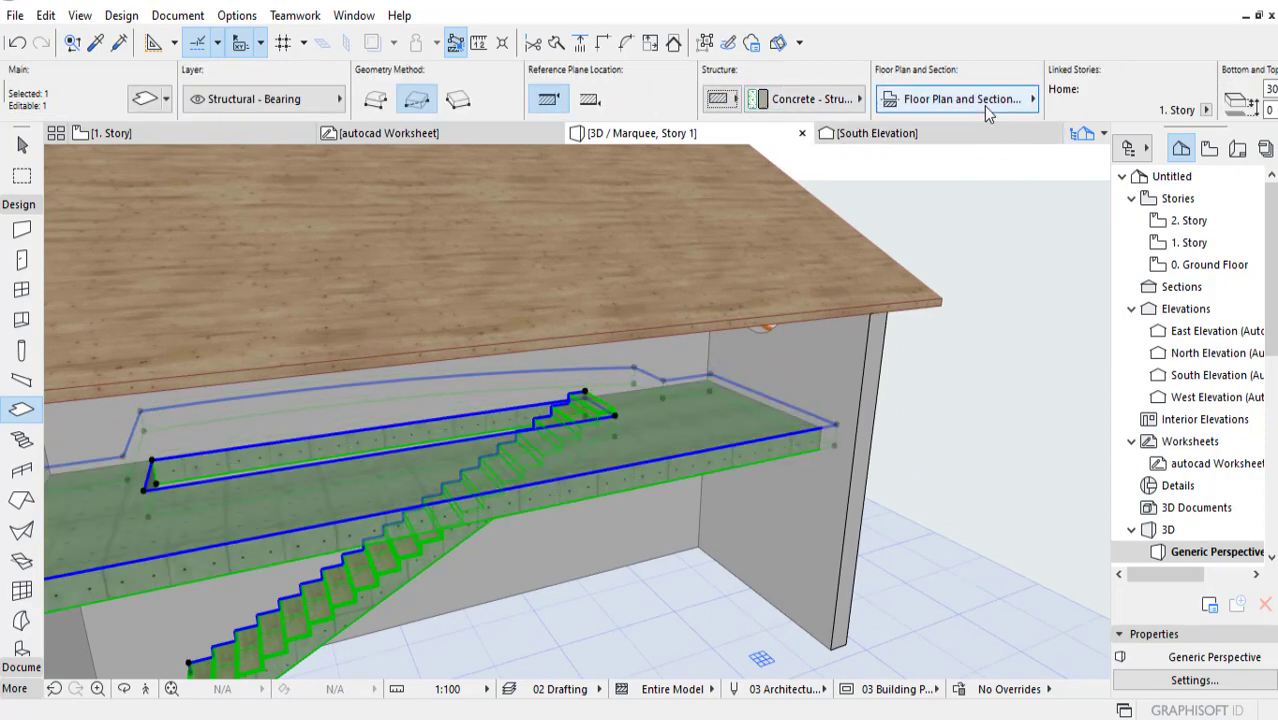
scroll(915, 100, "down", 3)
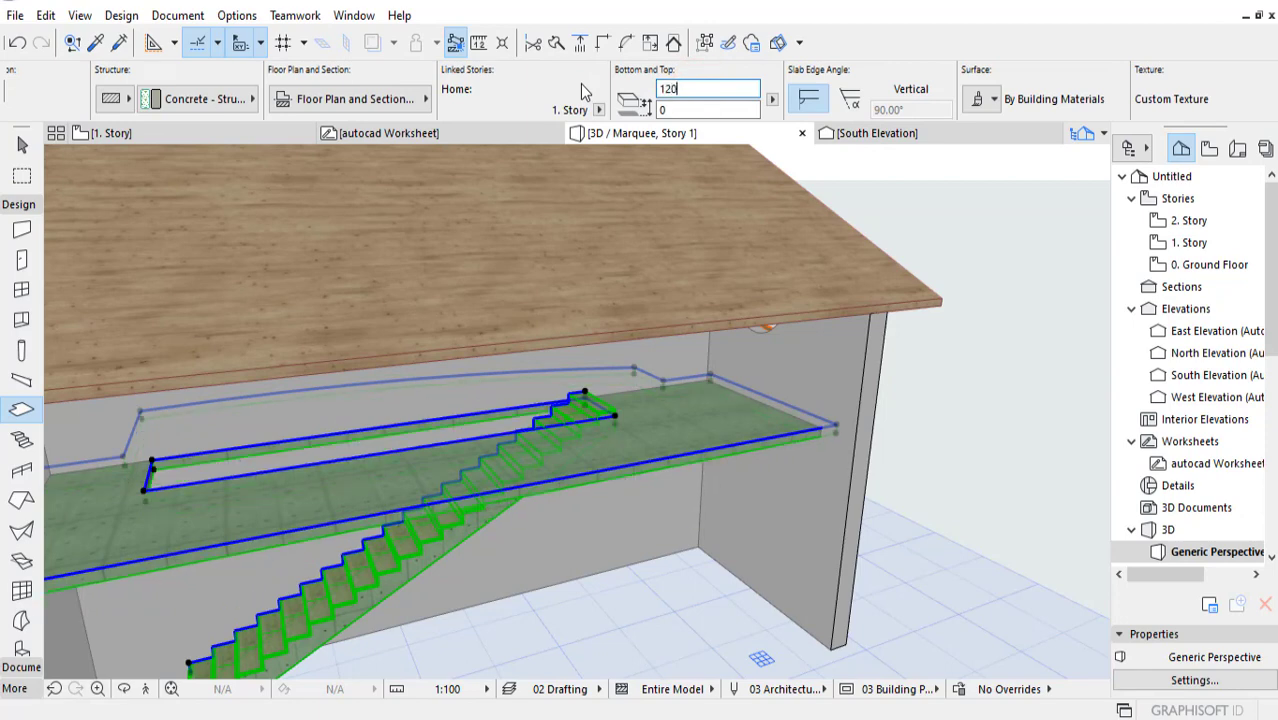
middle_click_drag(640, 366, 750, 248)
key("Escape")
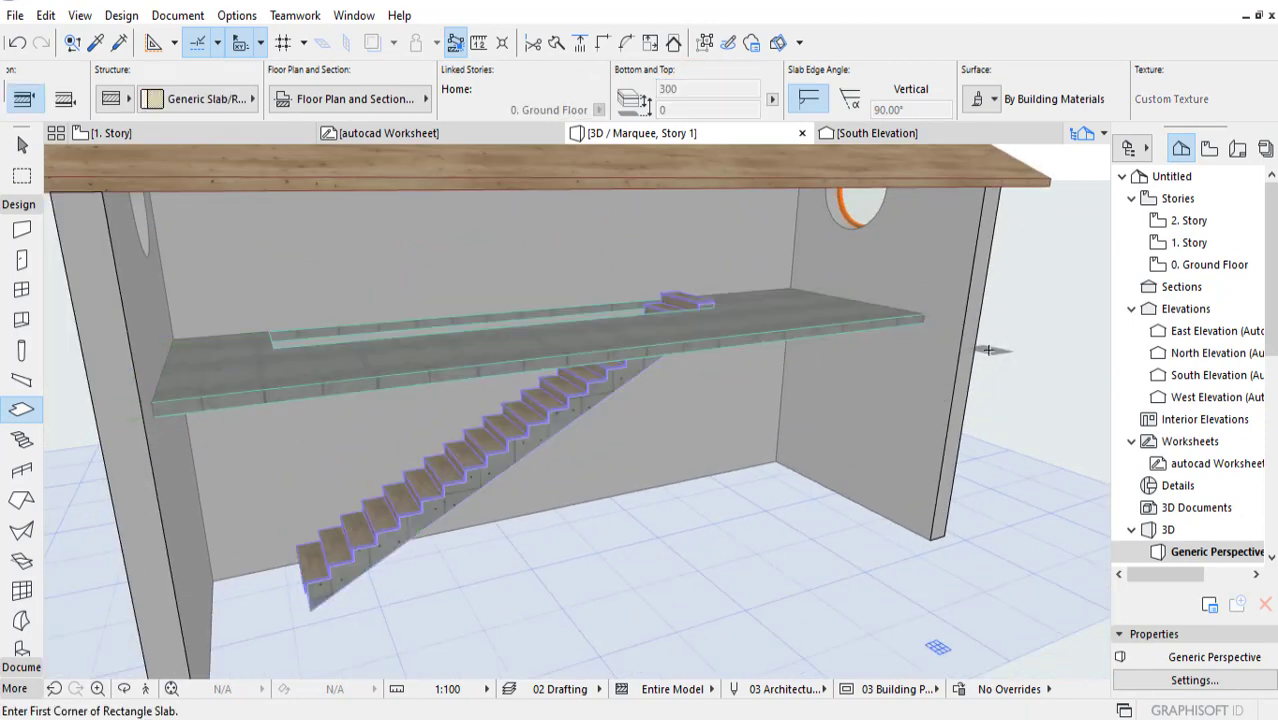
Step: Raise the gallery slab vertically by 100 so its top surface aligns with the top of the stair's last step
middle_click_drag(800, 366, 726, 347, "shift")
scroll(726, 347, "up", 3)
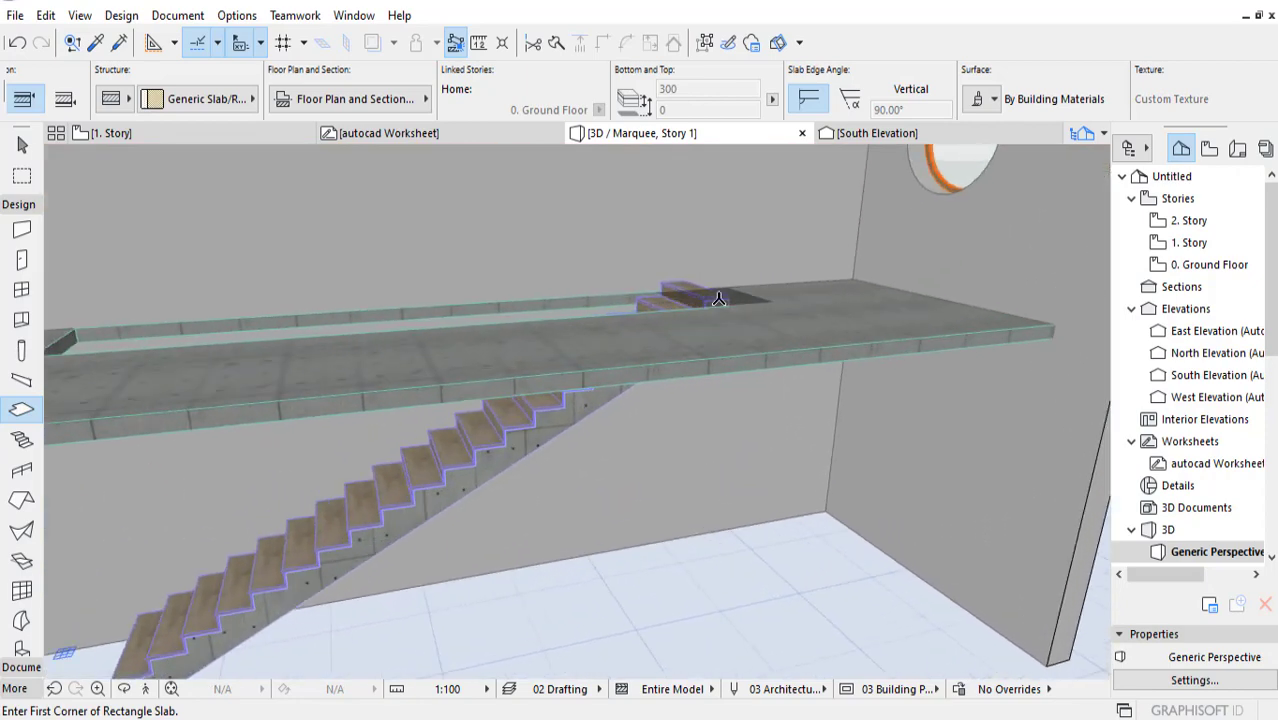
scroll(719, 298, "down", 5)
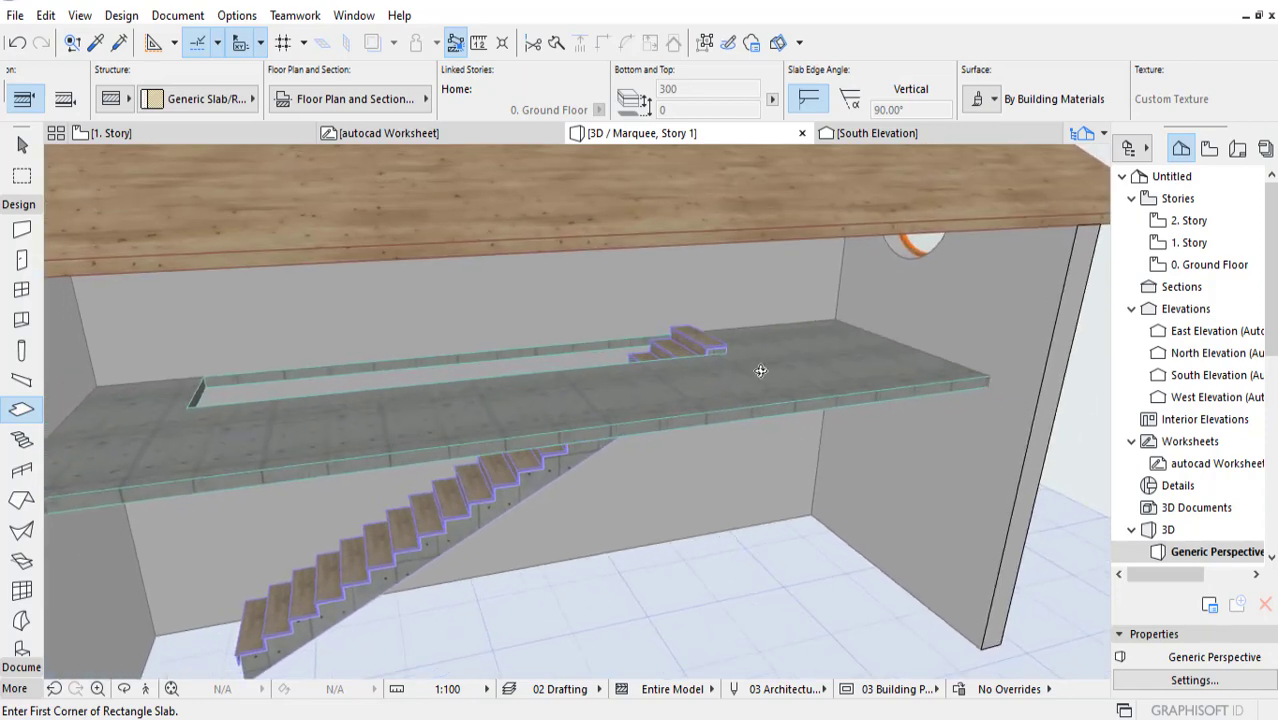
scroll(760, 371, "up", 5)
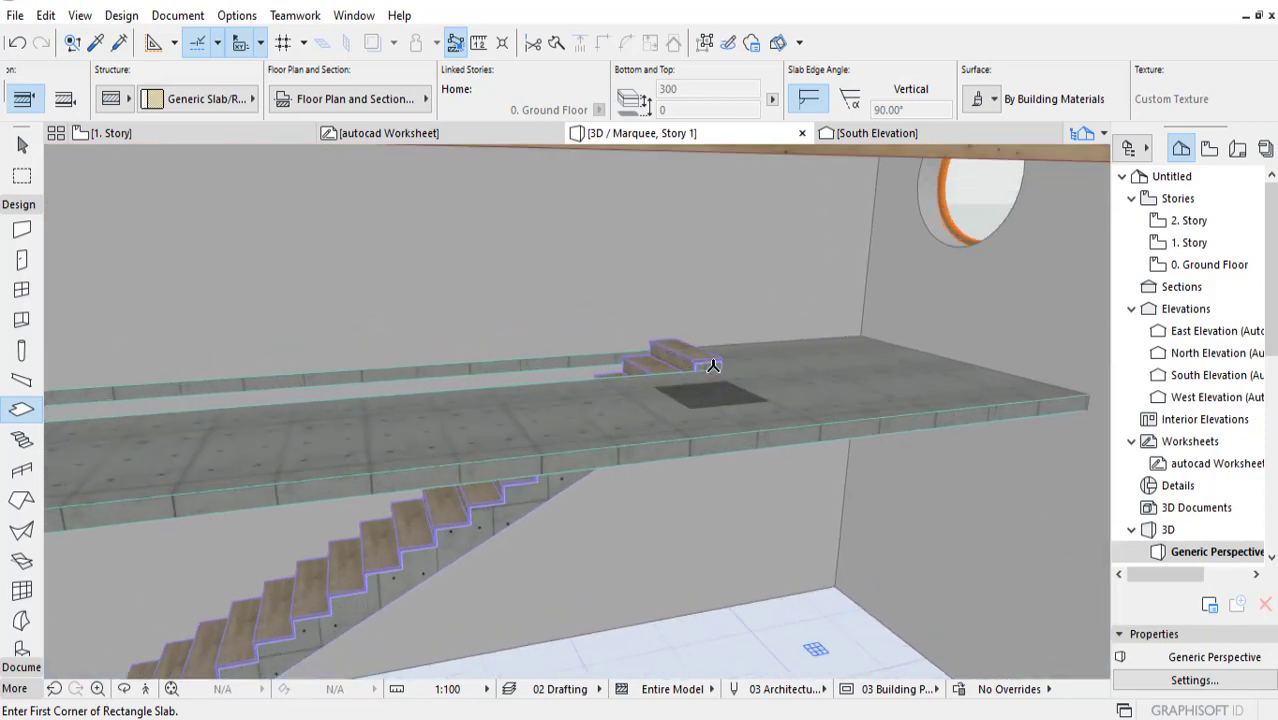
scroll(759, 405, "down", 1)
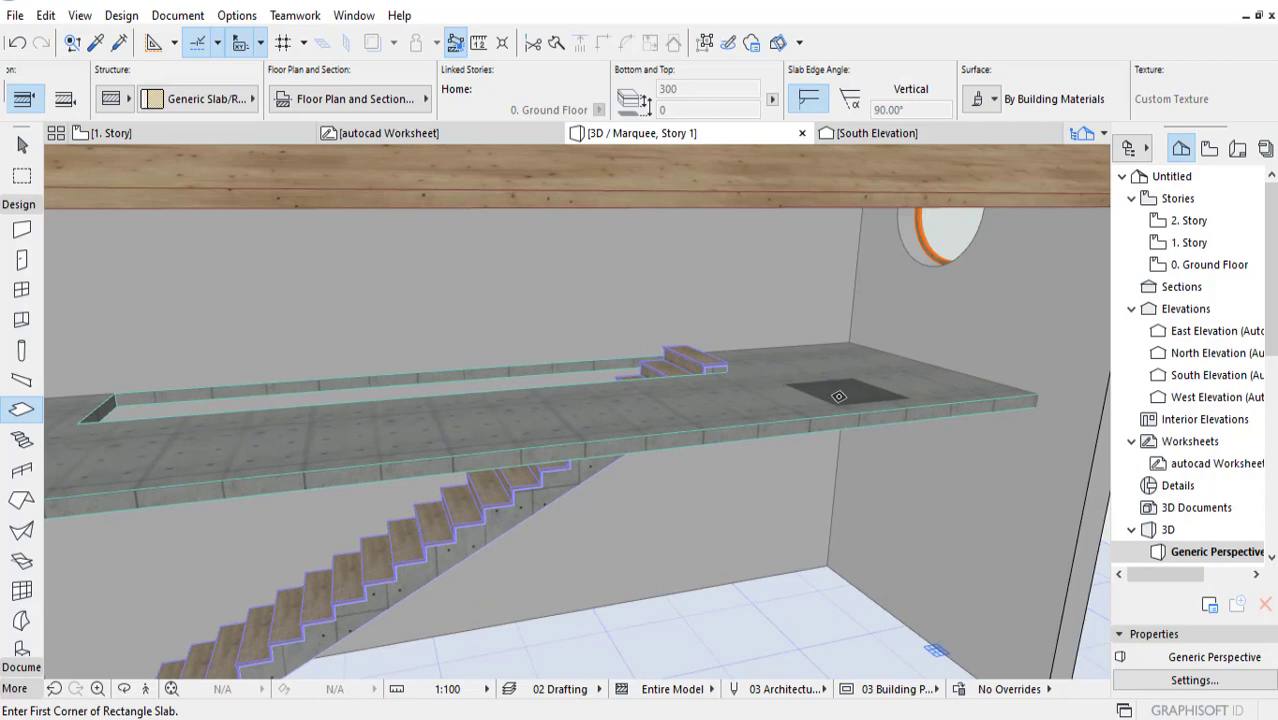
middle_click_drag(810, 396, 765, 420)
scroll(763, 427, "down", 1)
left_click(805, 414, "shift")
scroll(765, 426, "up", 1)
scroll(765, 420, "up", 4)
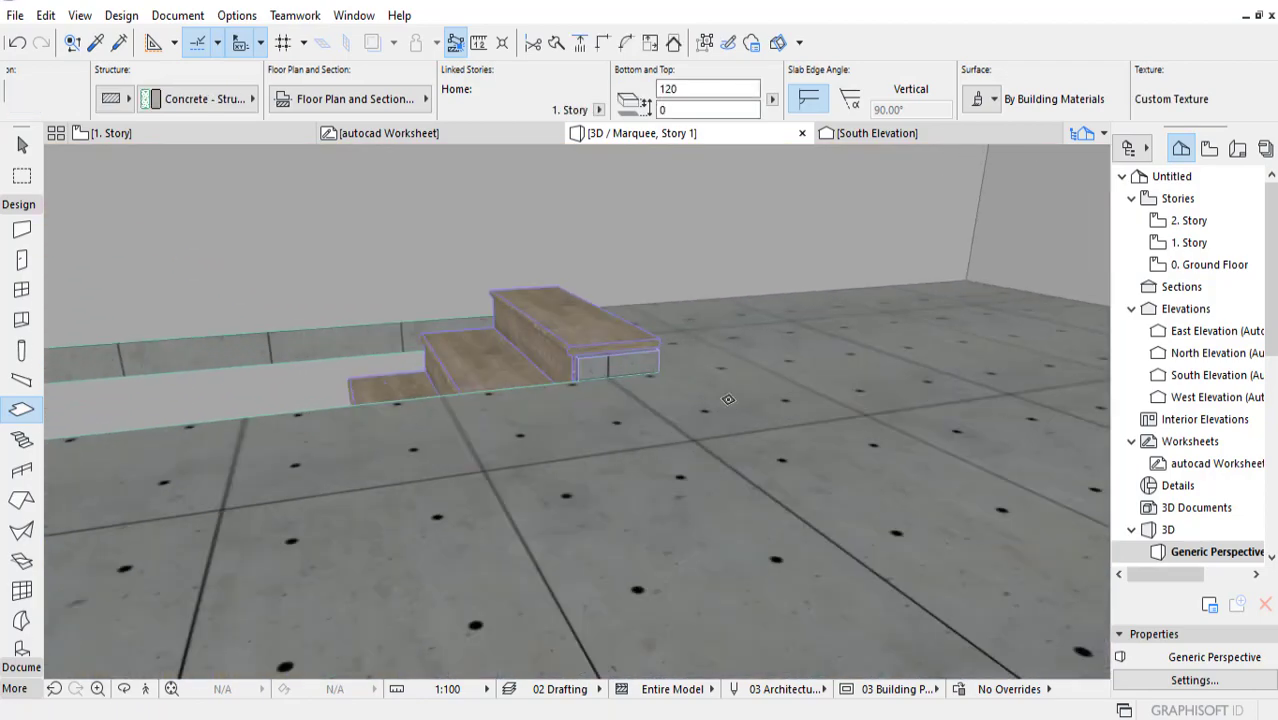
left_click(657, 370)
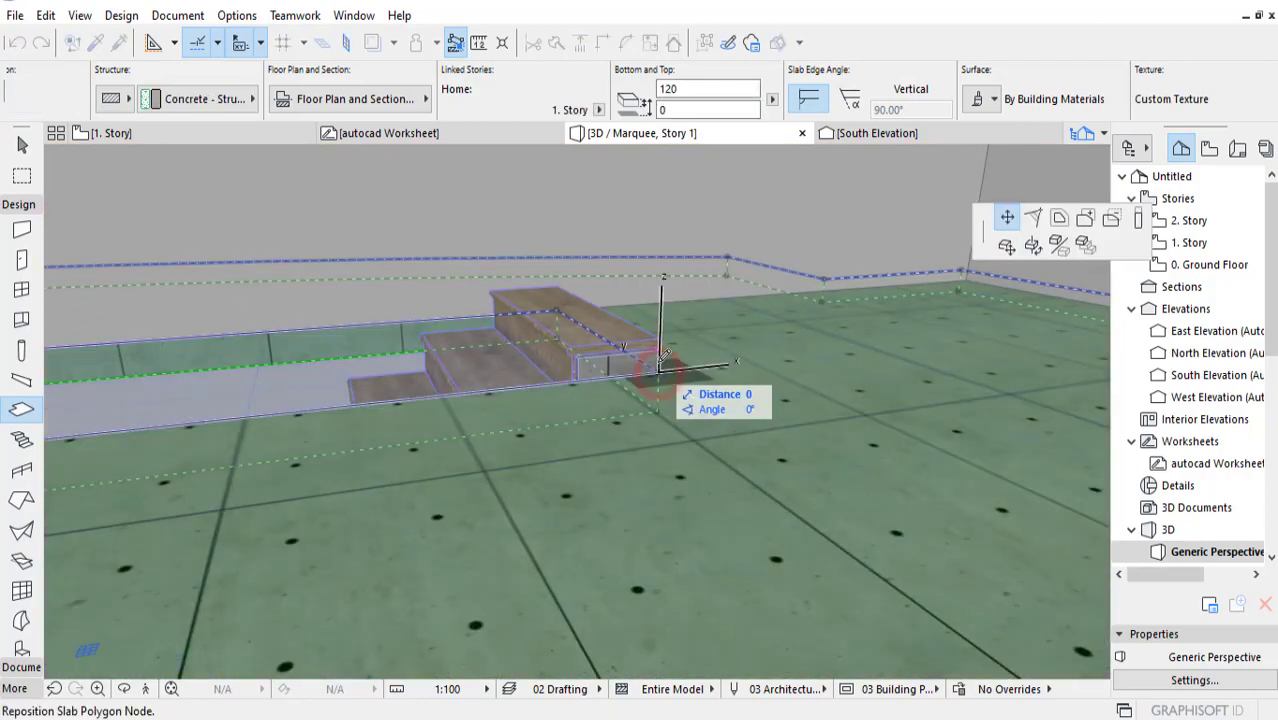
left_click(1007, 245)
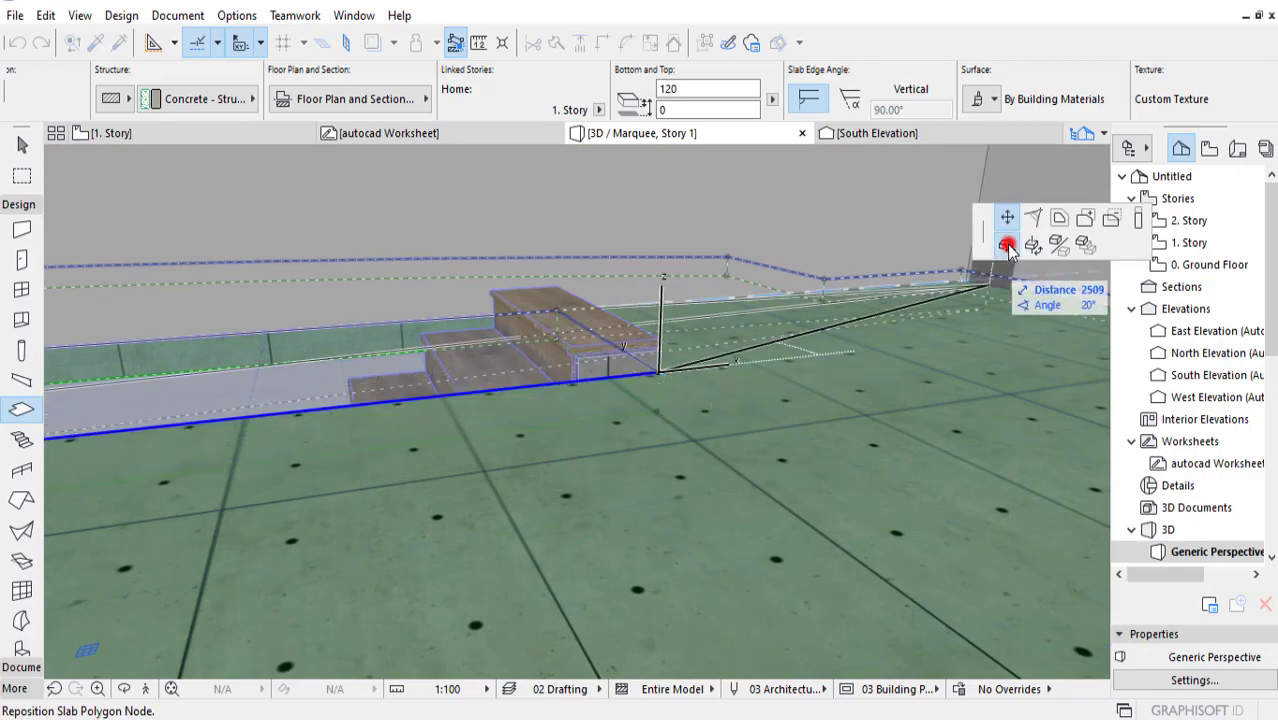
left_click(655, 340)
scroll(631, 445, "down", 5)
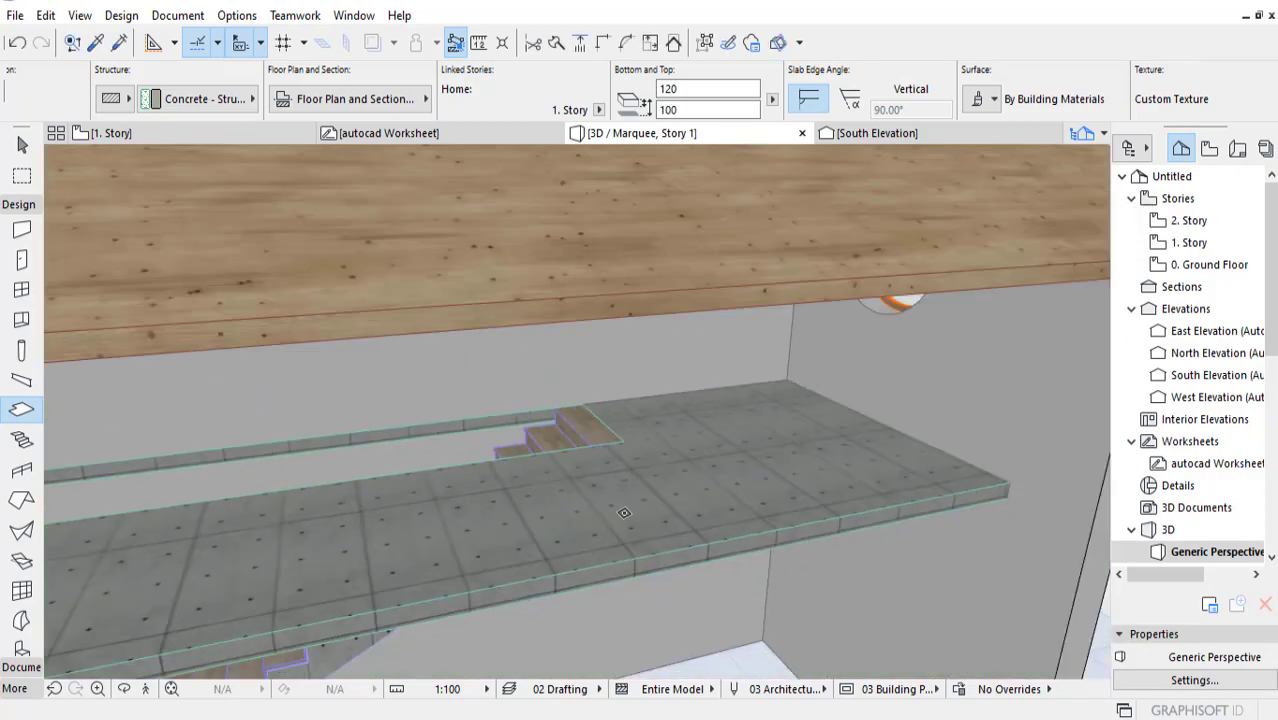
middle_click_drag(622, 529, 550, 530, "shift")
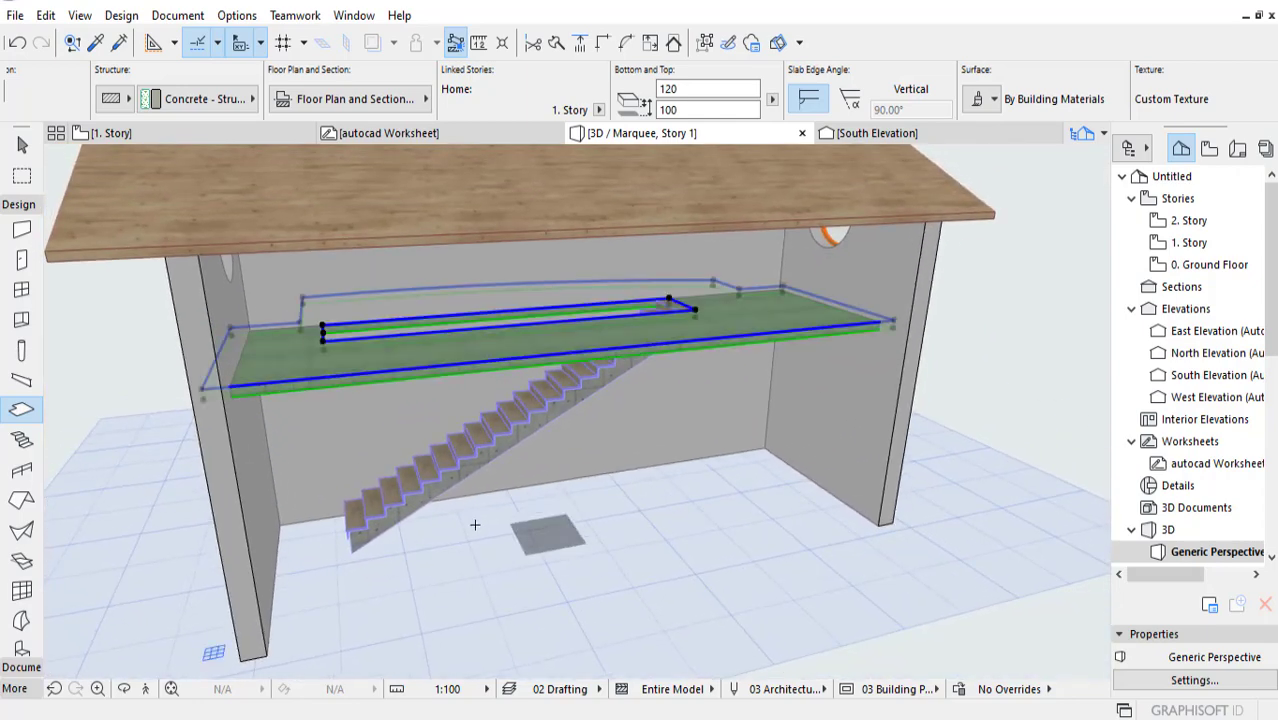
Step: Select the floor slab on the 0. Ground Floor plan and show the entire model in 3D
left_click(214, 137)
double_click(1195, 264)
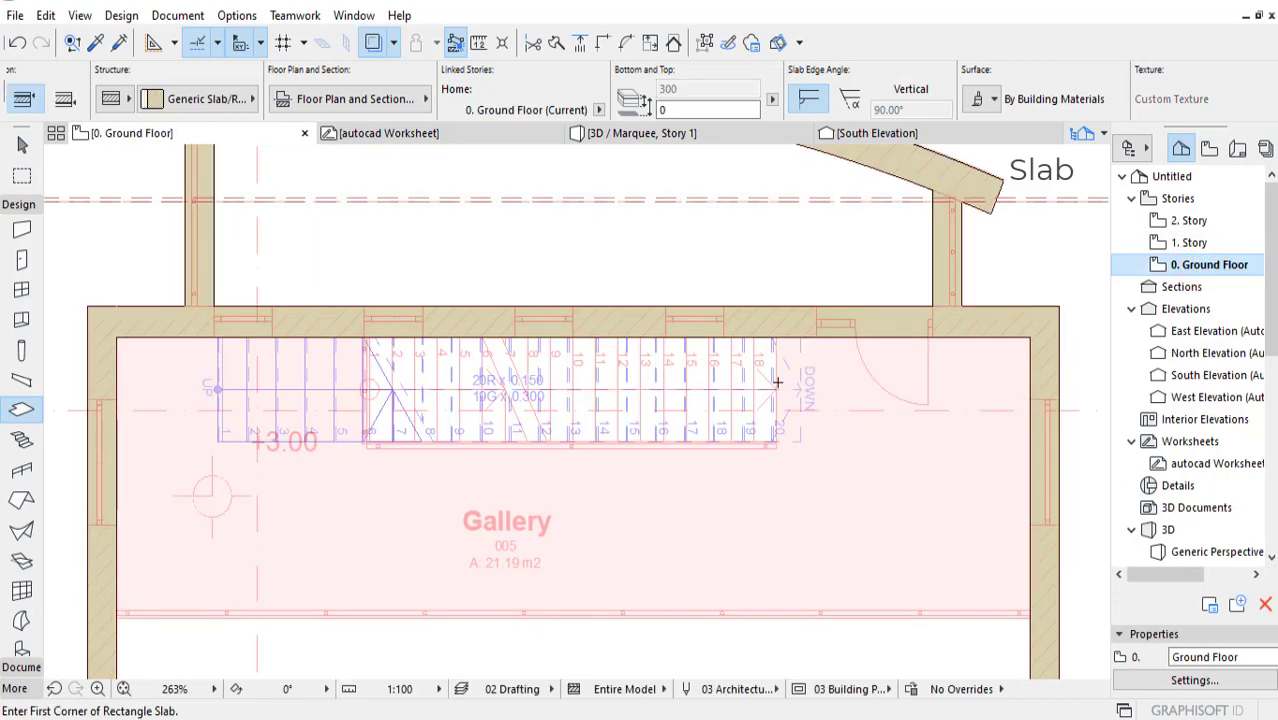
scroll(727, 519, "down", 6)
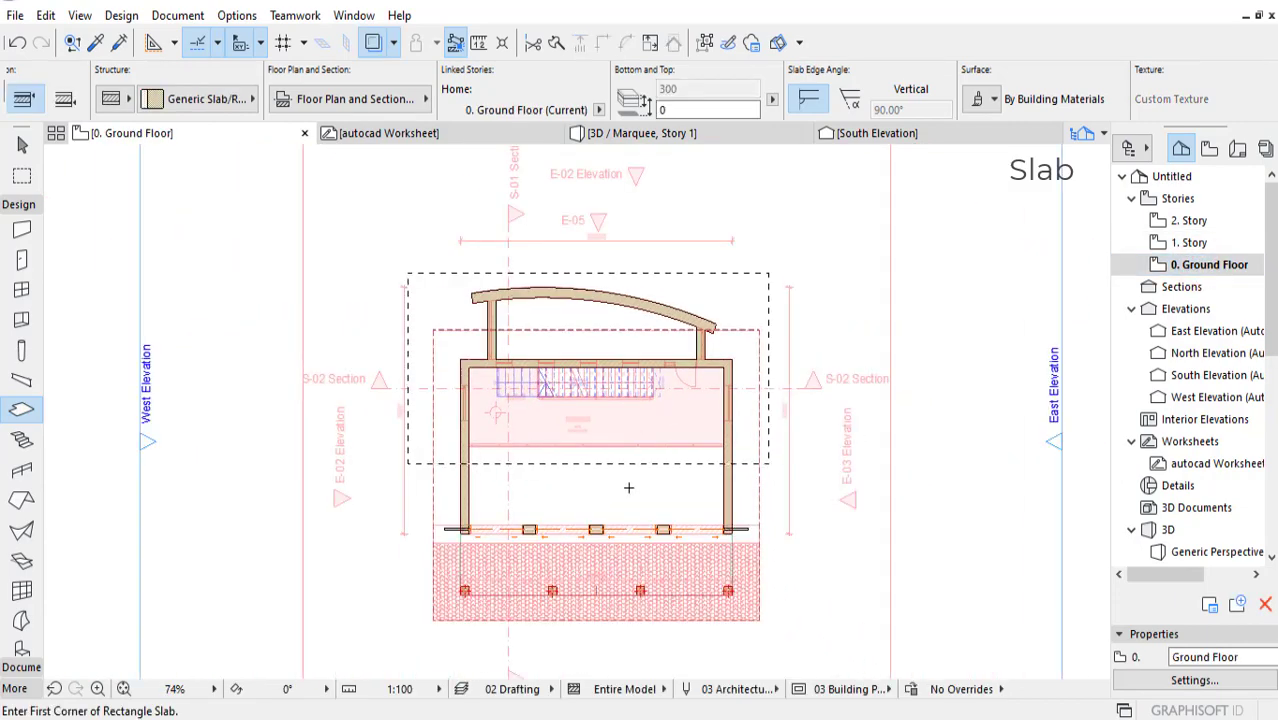
left_click(634, 495, "shift")
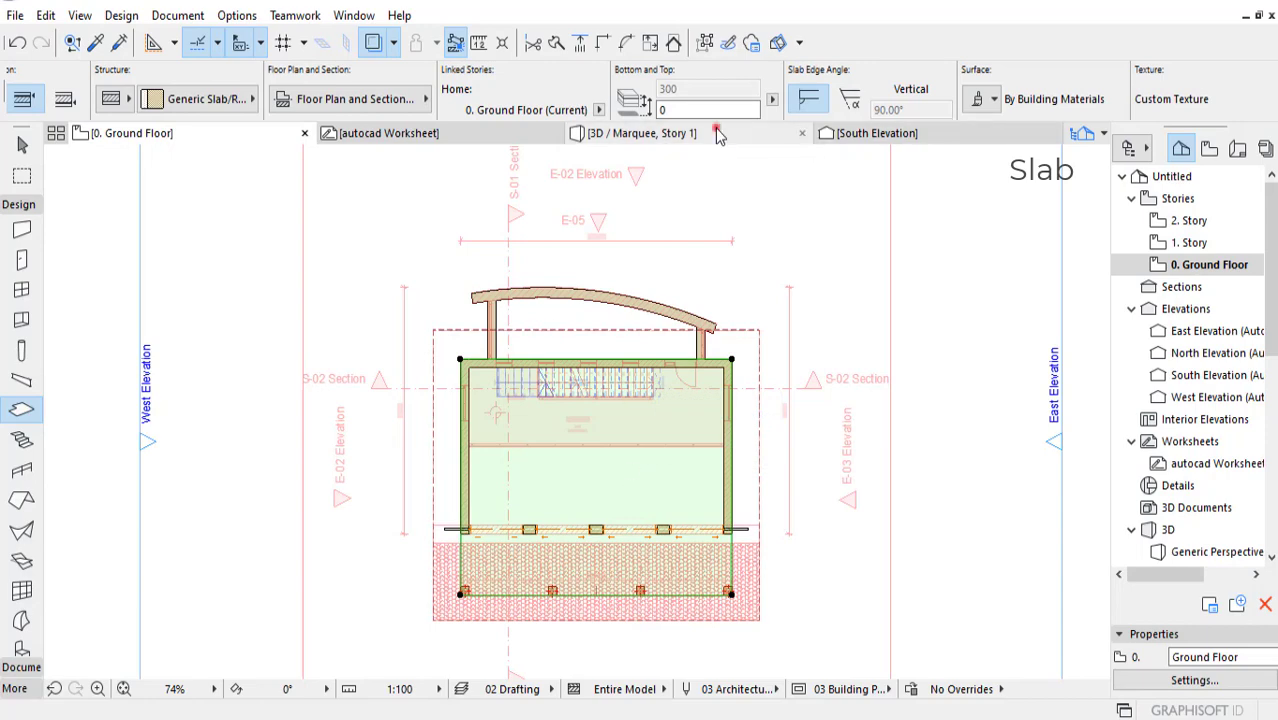
left_click(640, 133)
middle_click_drag(621, 464, 665, 459, "shift")
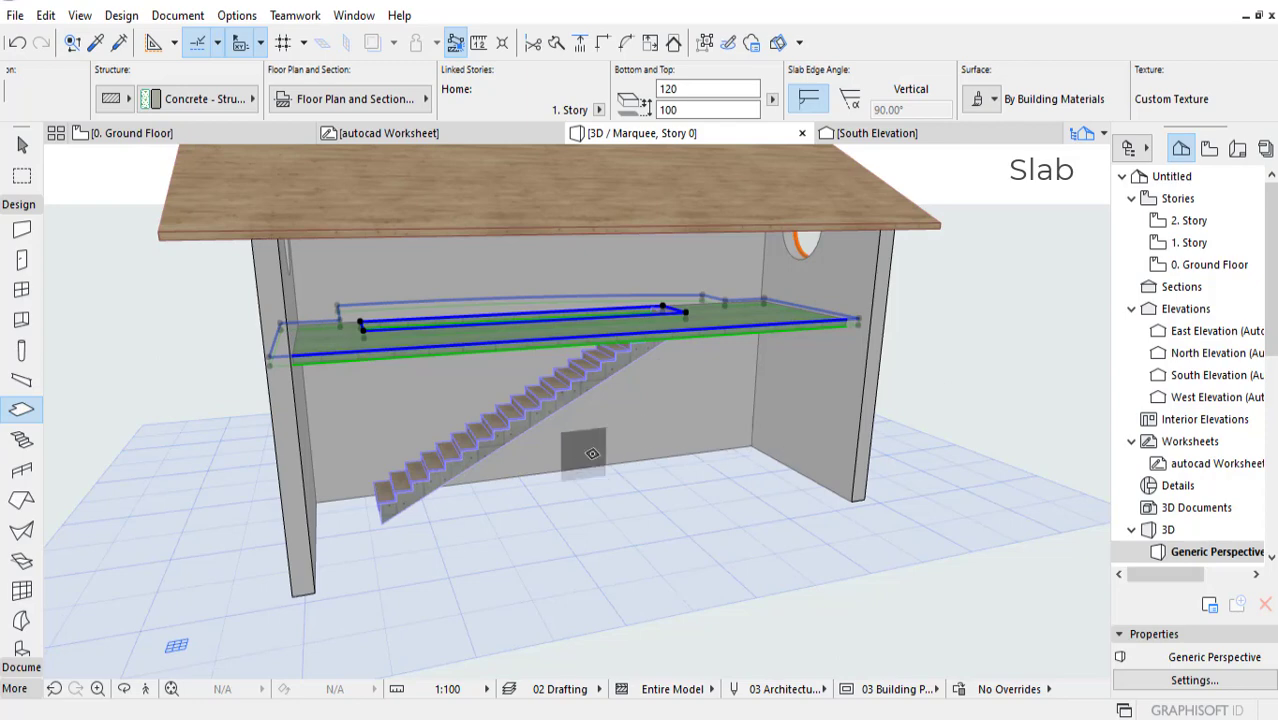
right_click(1012, 380)
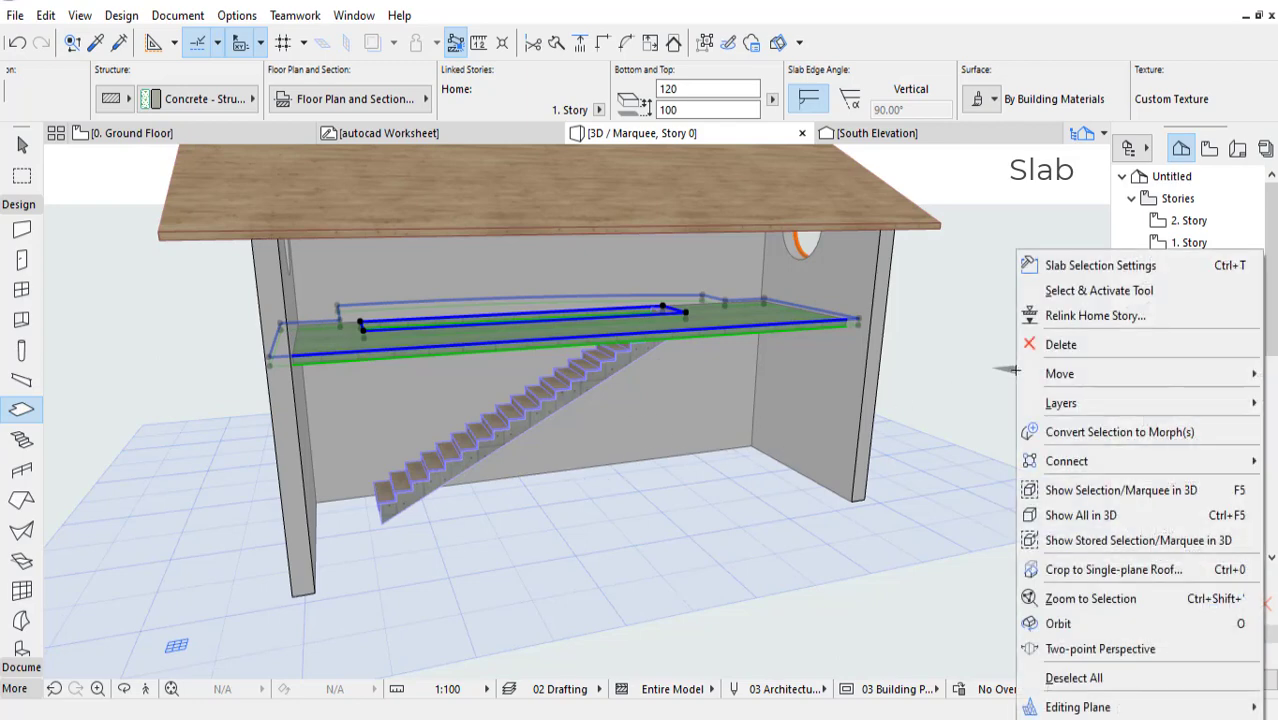
left_click(1080, 515)
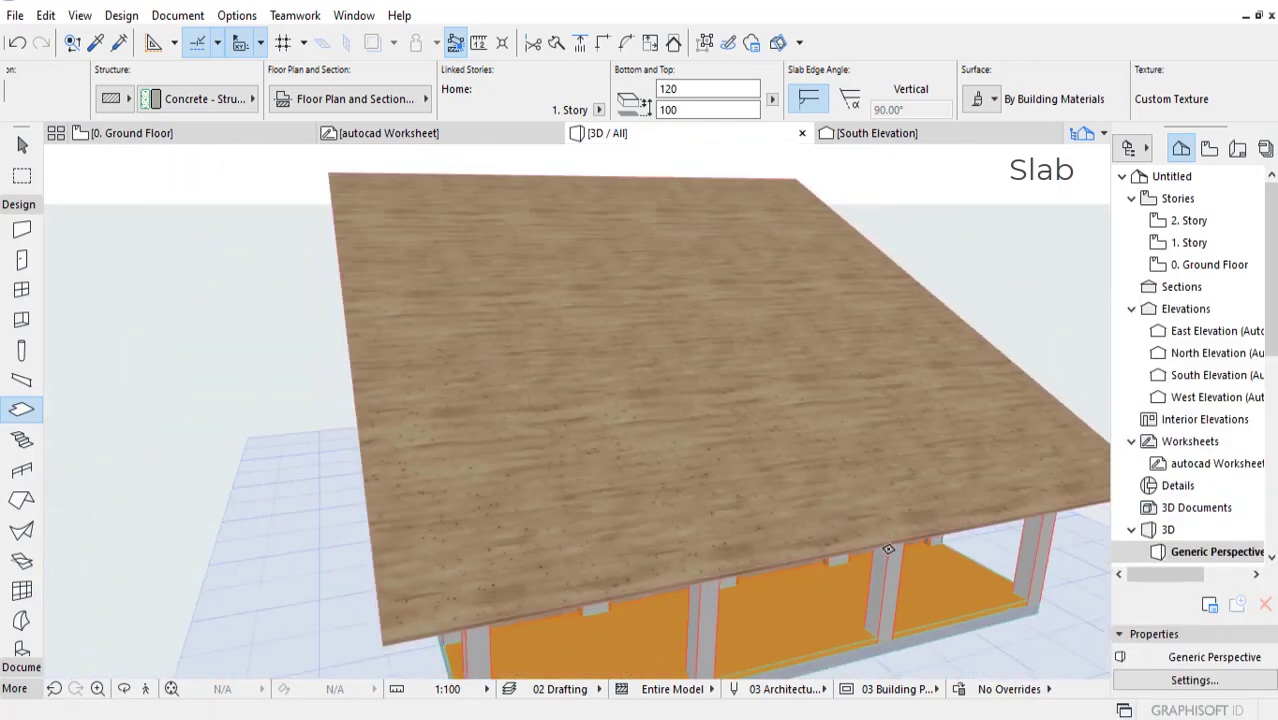
Step: Select the ground floor slab in the 3D model by its front edge below the columns
middle_click_drag(888, 549, 745, 530, "shift")
left_click(746, 570)
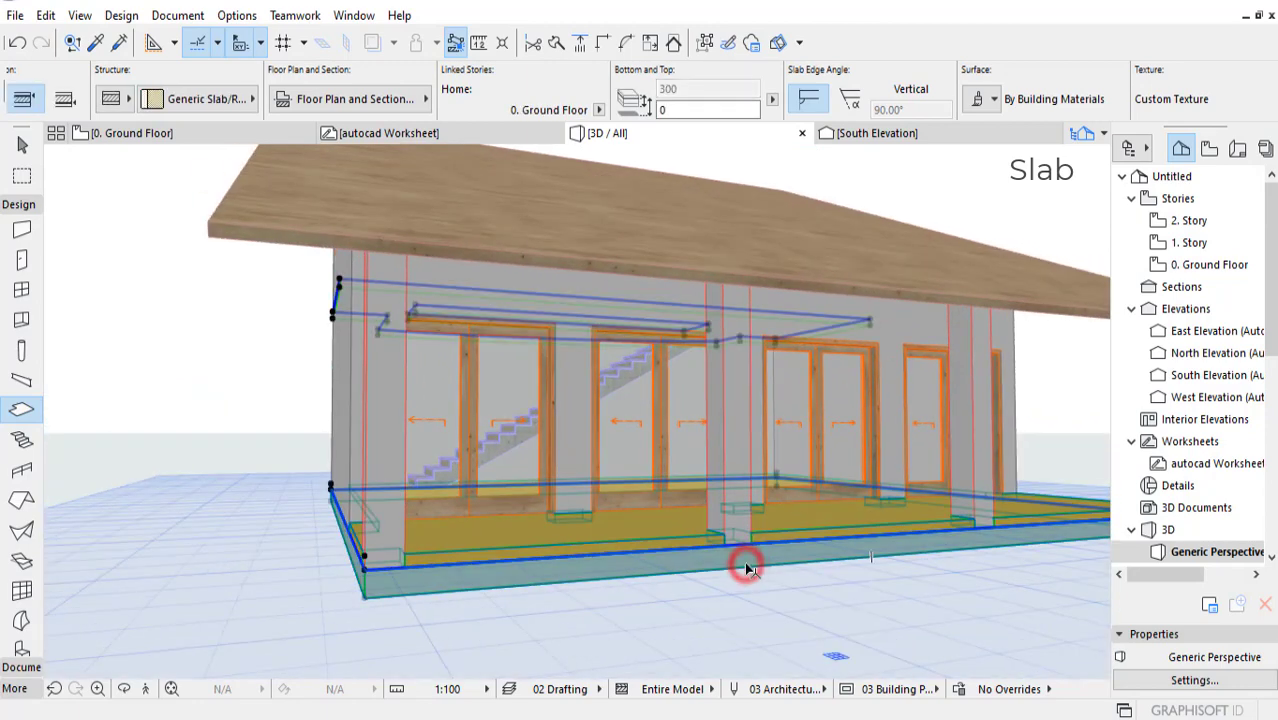
scroll(915, 496, "up", 2)
middle_click_drag(950, 488, 953, 522)
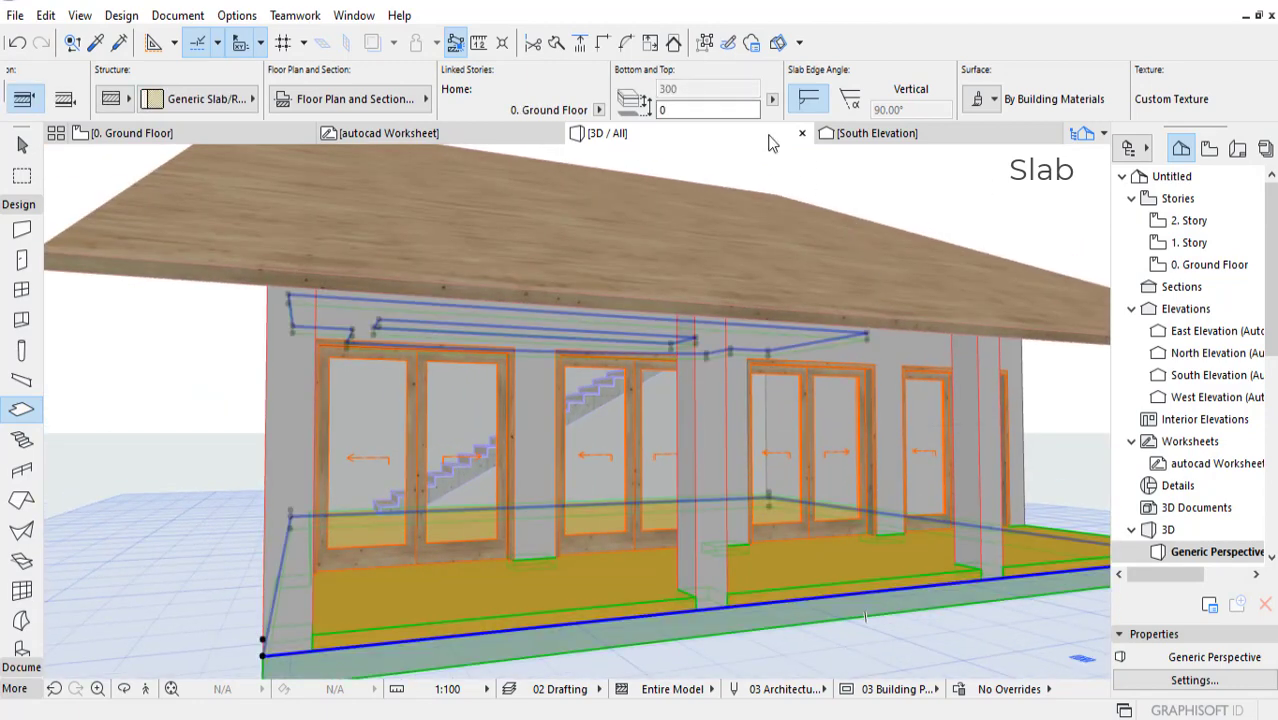
Step: Check the ground floor slab's elevations relative to Project Zero, and return to Height and Home Offset
left_click(772, 101)
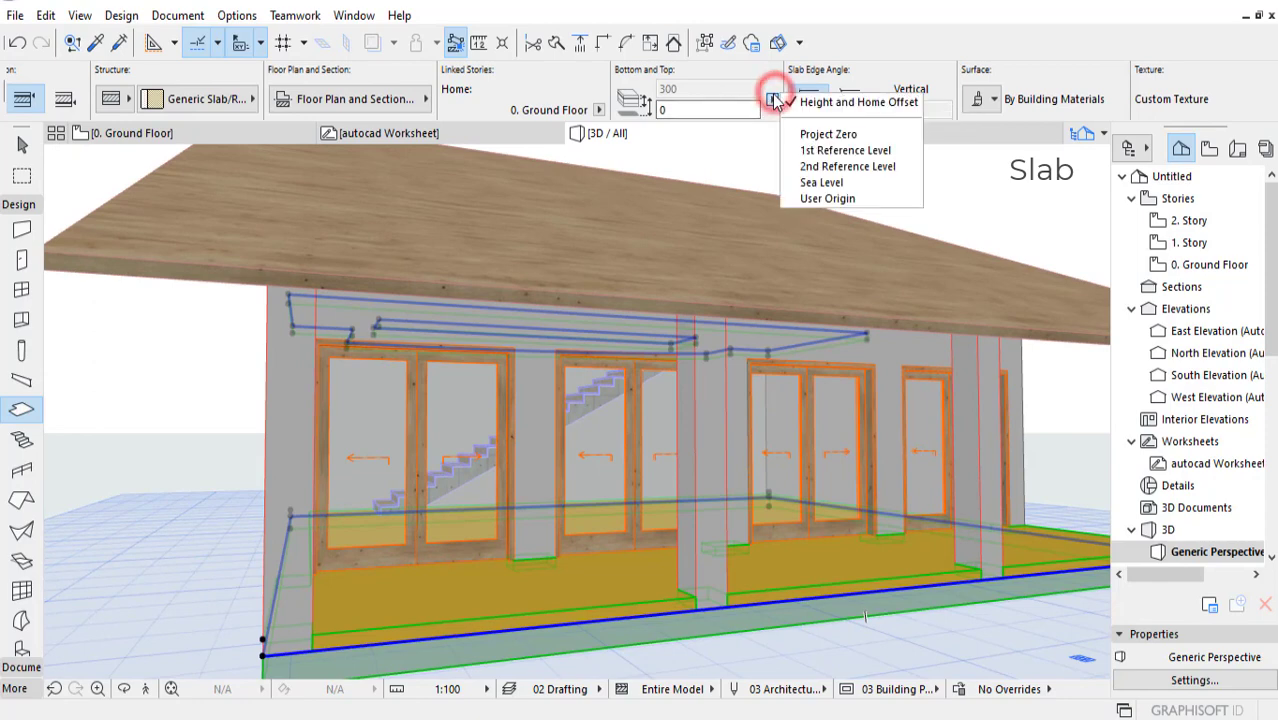
left_click(799, 134)
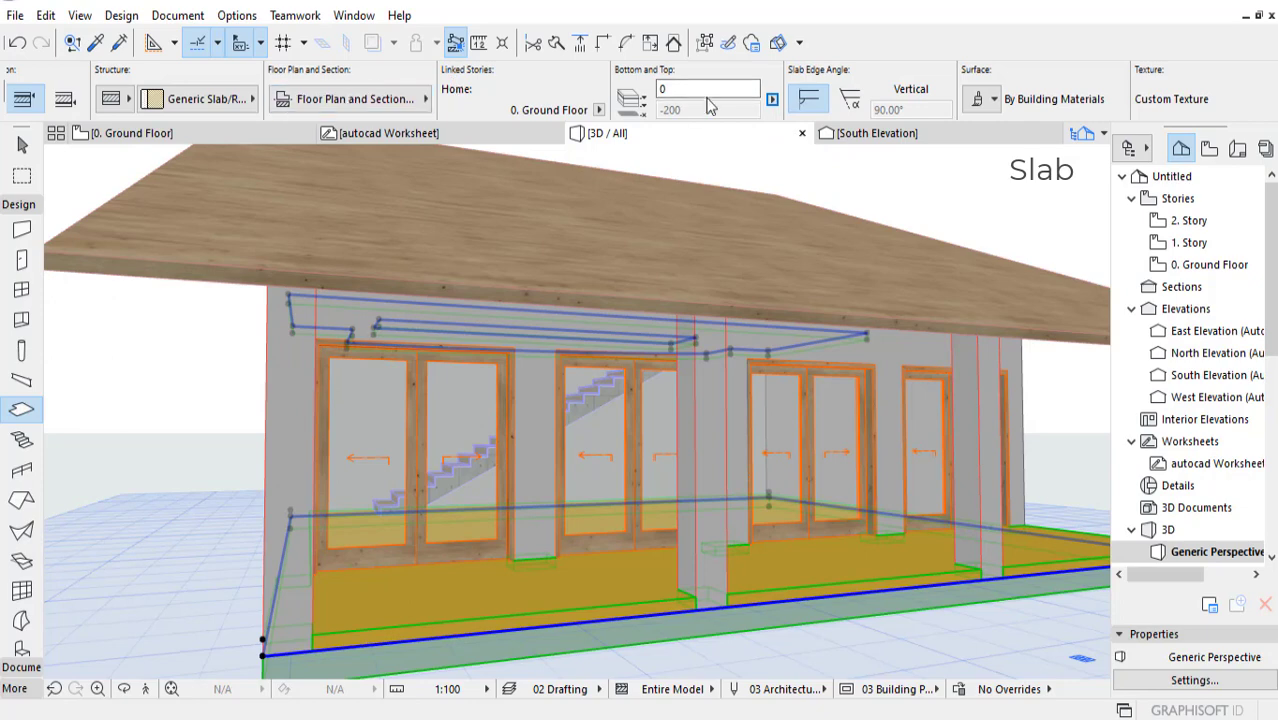
left_click(772, 101)
left_click(804, 108)
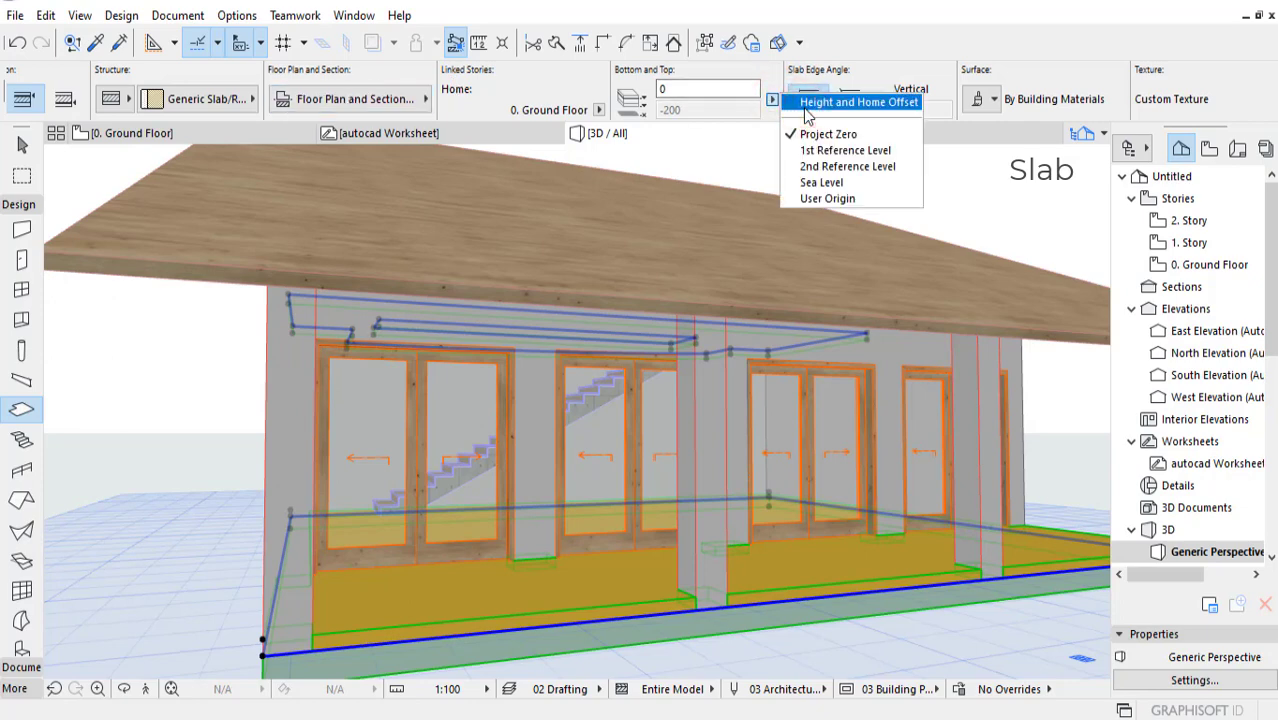
Step: Switch the selected slabs to a basic structure made of structural concrete
left_click(122, 97)
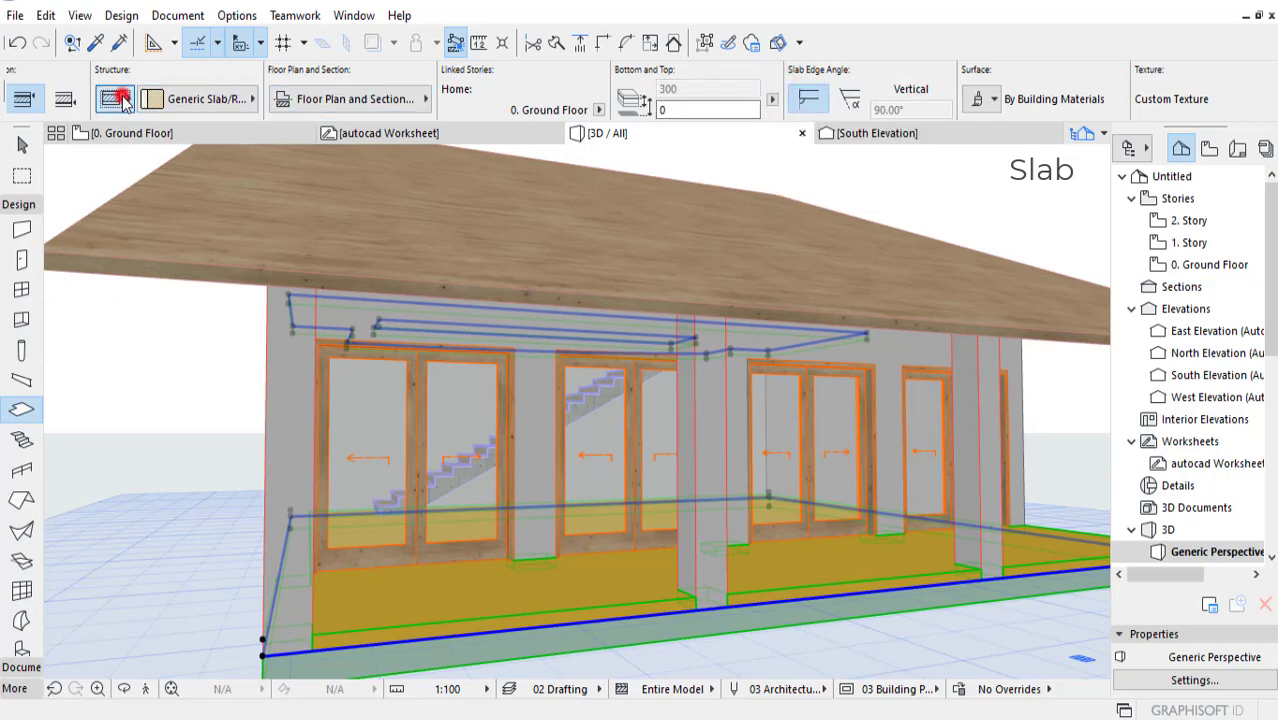
left_click(151, 95)
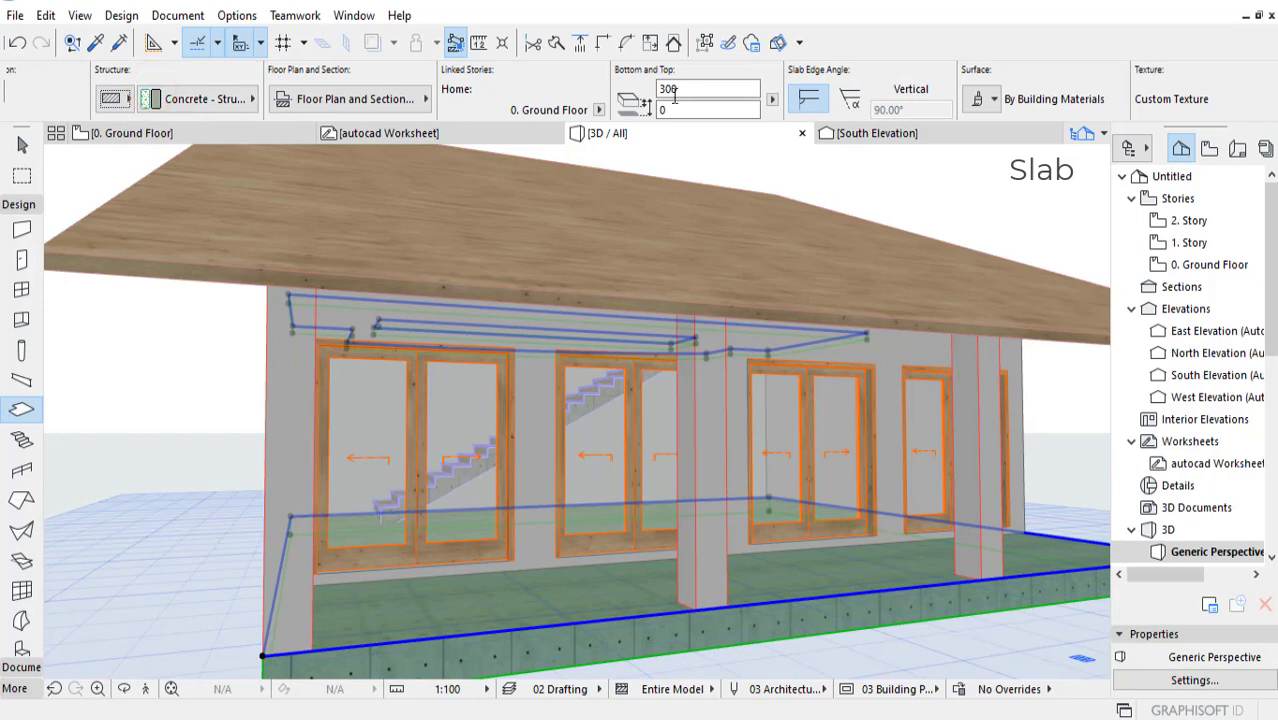
Step: Try thicknesses of 600 and 400 on the selected slabs, and undo these thickness changes
left_click(730, 89)
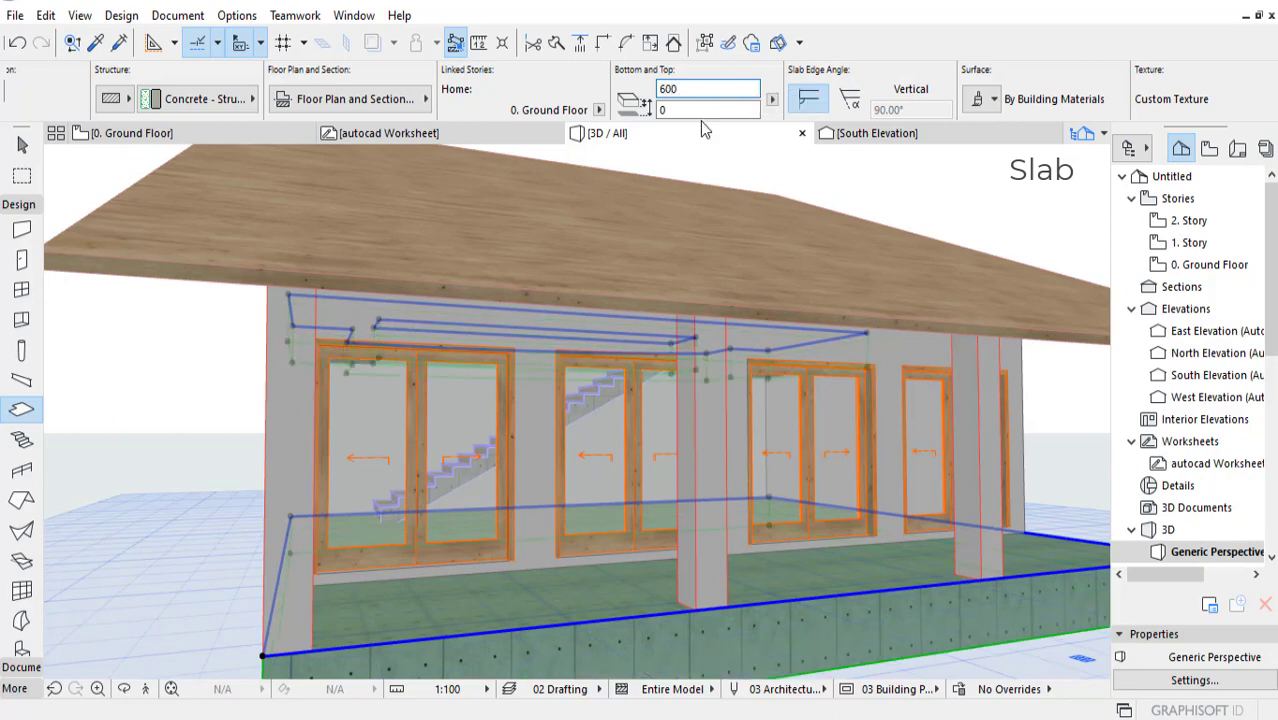
scroll(853, 325, "down", 2)
middle_click_drag(853, 325, 956, 372)
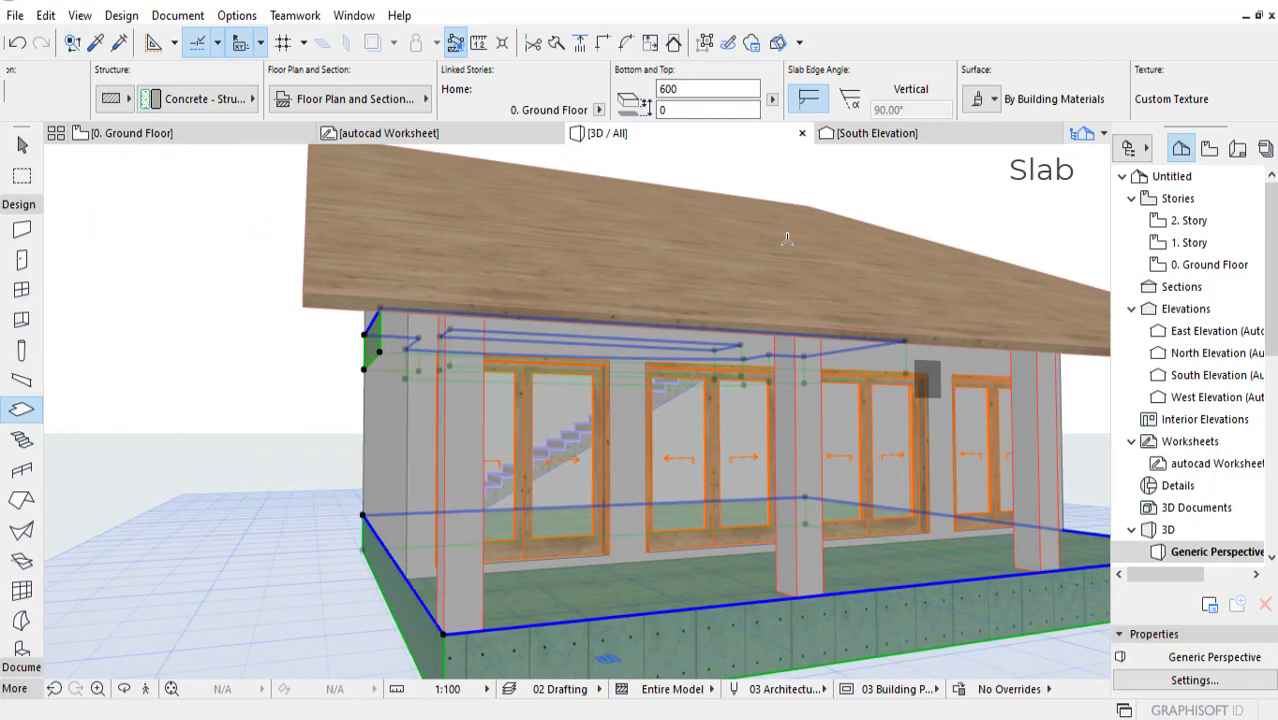
left_click_drag(679, 89, 591, 88)
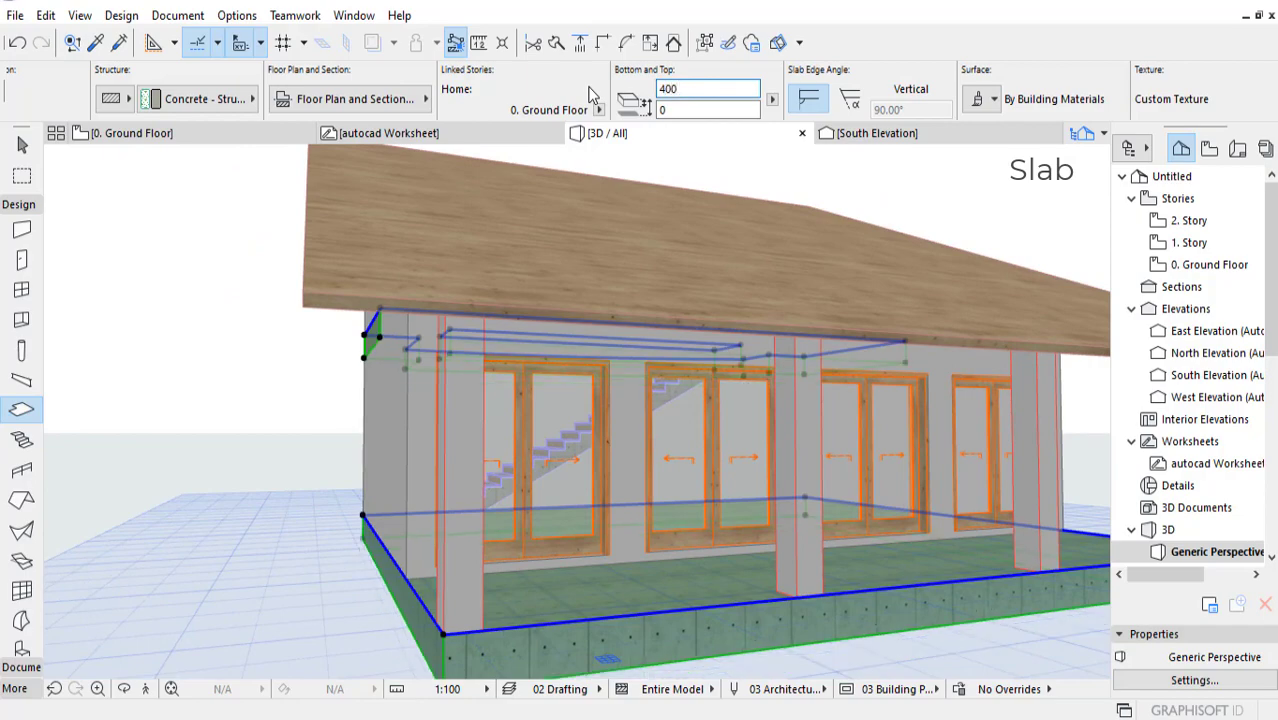
middle_click_drag(552, 346, 740, 390, "shift")
mouse_move(642, 371)
middle_mouse_down("shift")
mouse_move(552, 335)
mouse_move(657, 299)
mouse_move(656, 362)
middle_mouse_up("shift")
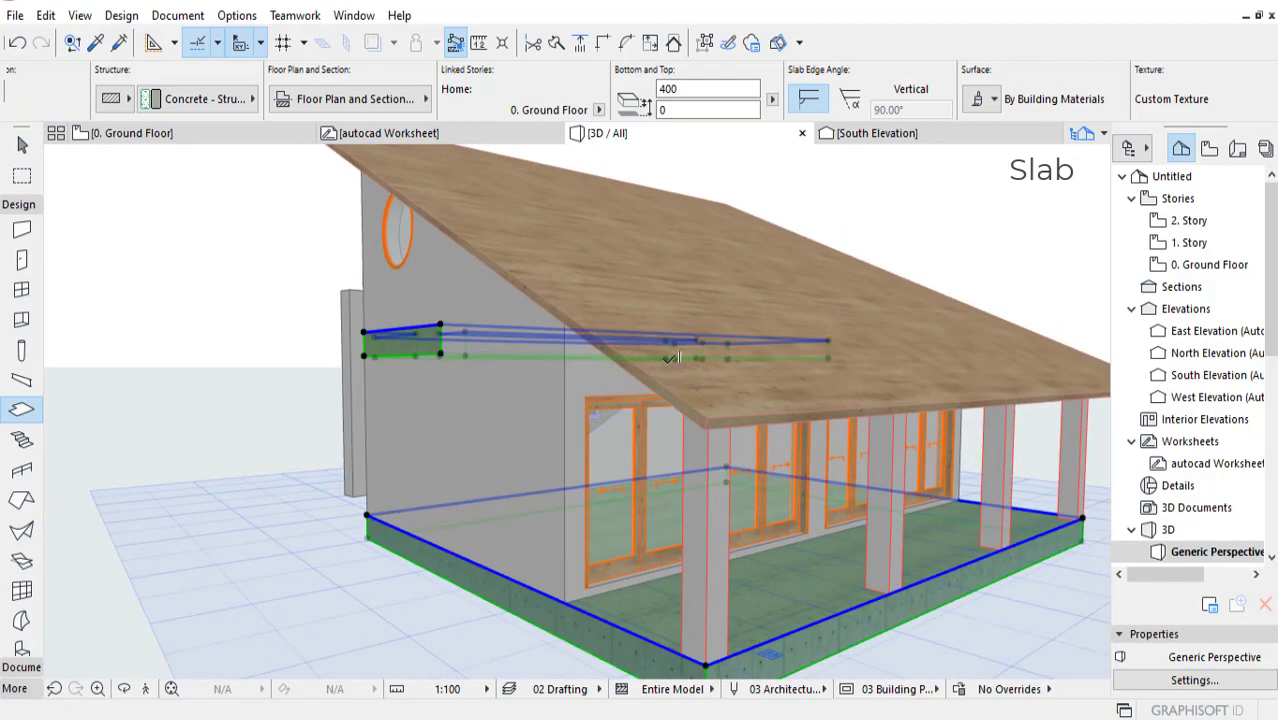
key("ctrl+z")
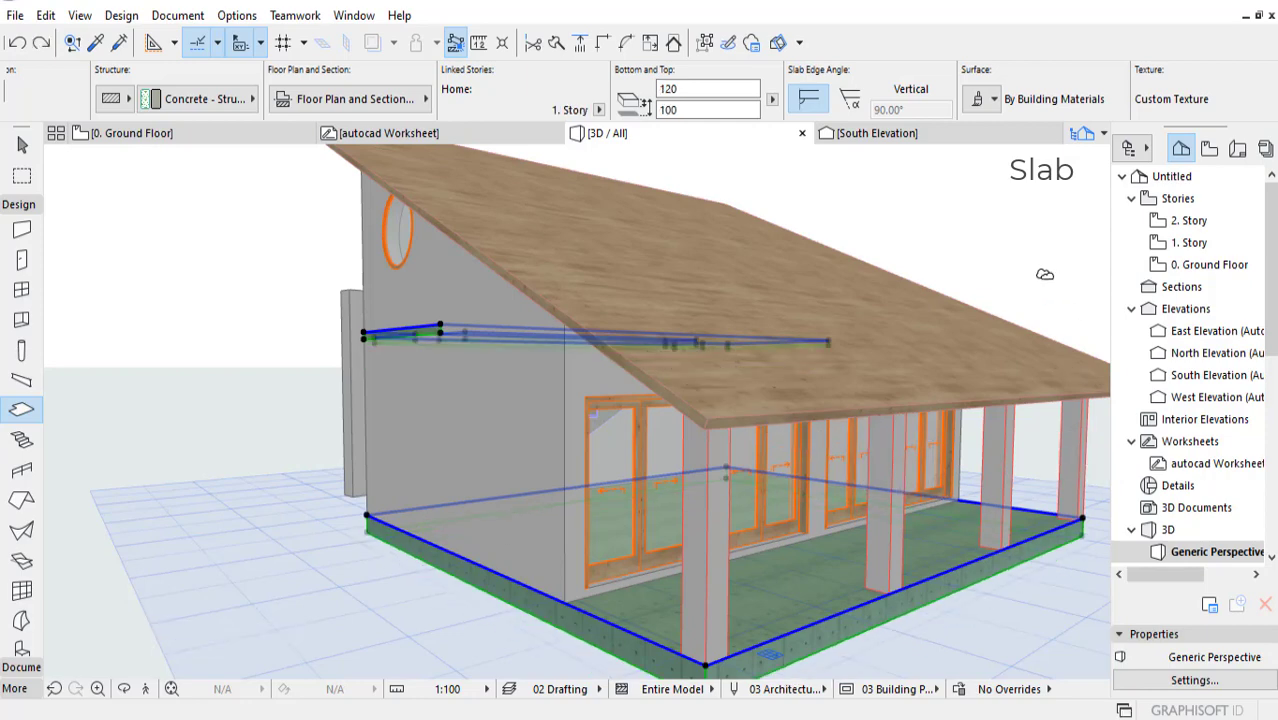
Step: Clear the selection and select only the ground floor slab in the 3D model
key("Escape")
left_click(840, 632, "shift")
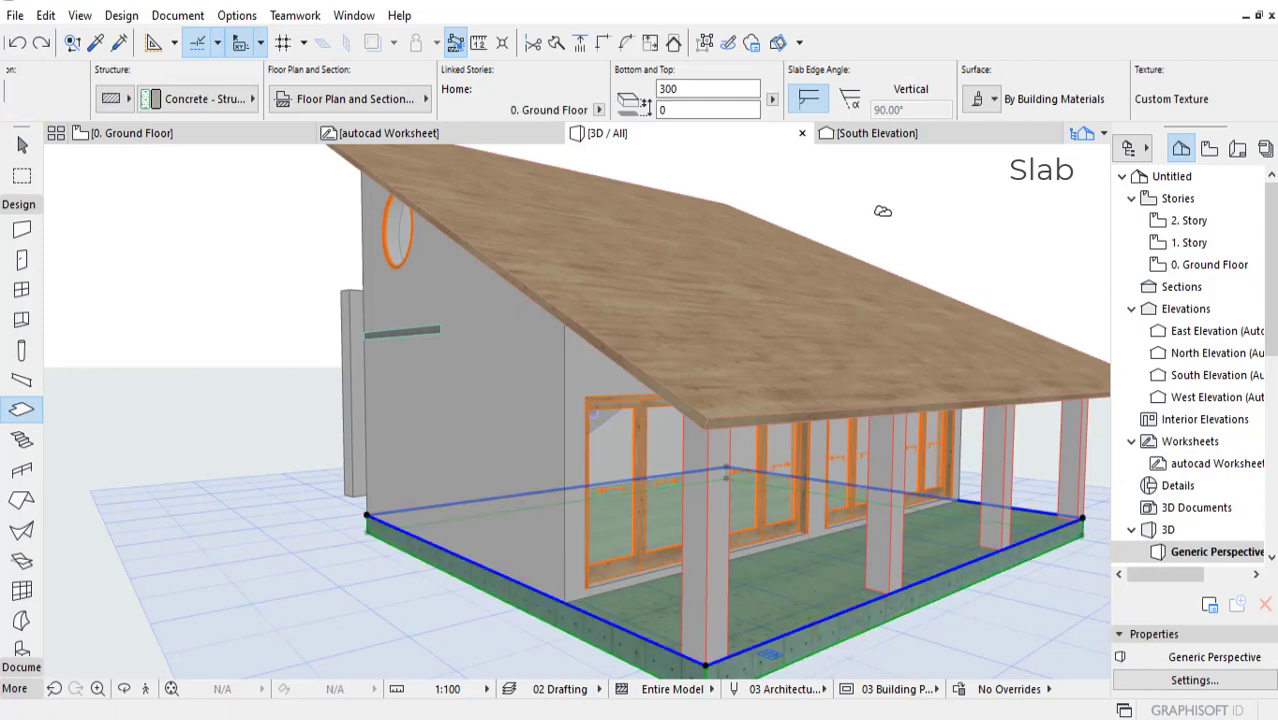
scroll(698, 90, "down", 4)
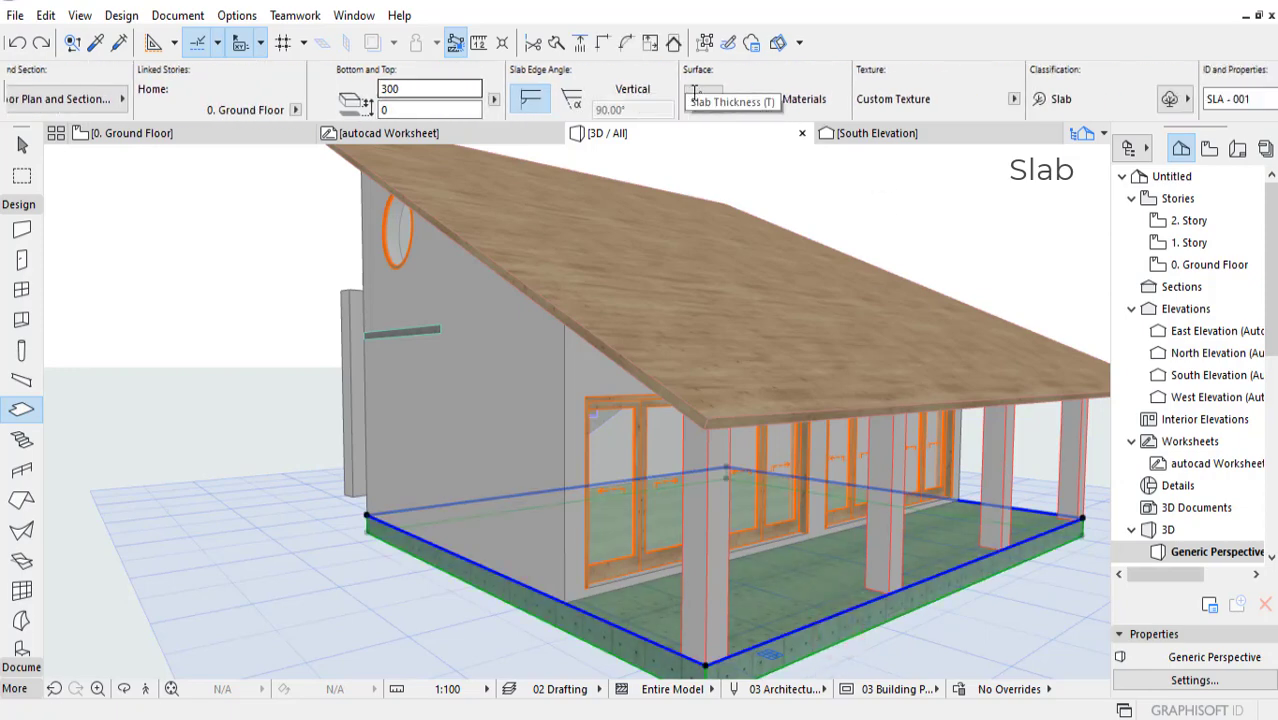
middle_click_drag(640, 372, 752, 545, "shift")
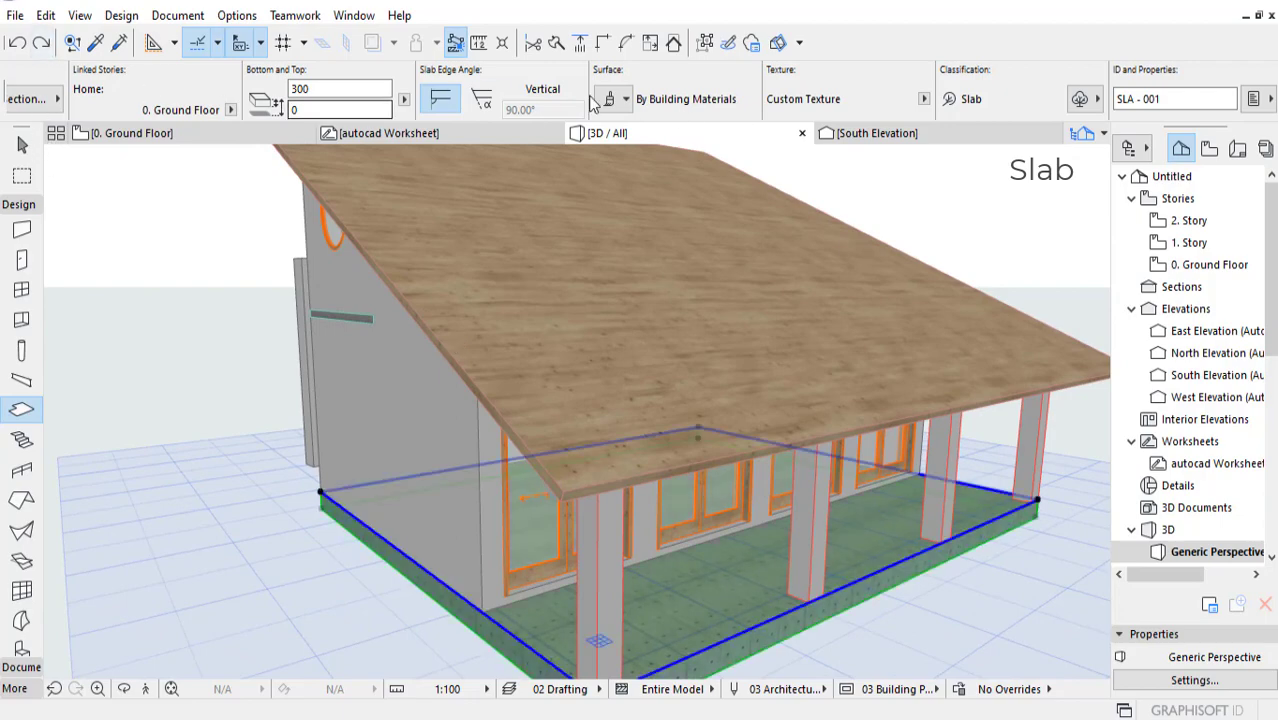
Step: Save the project in the Documents library under the file name house
left_click(15, 15)
left_click(62, 146)
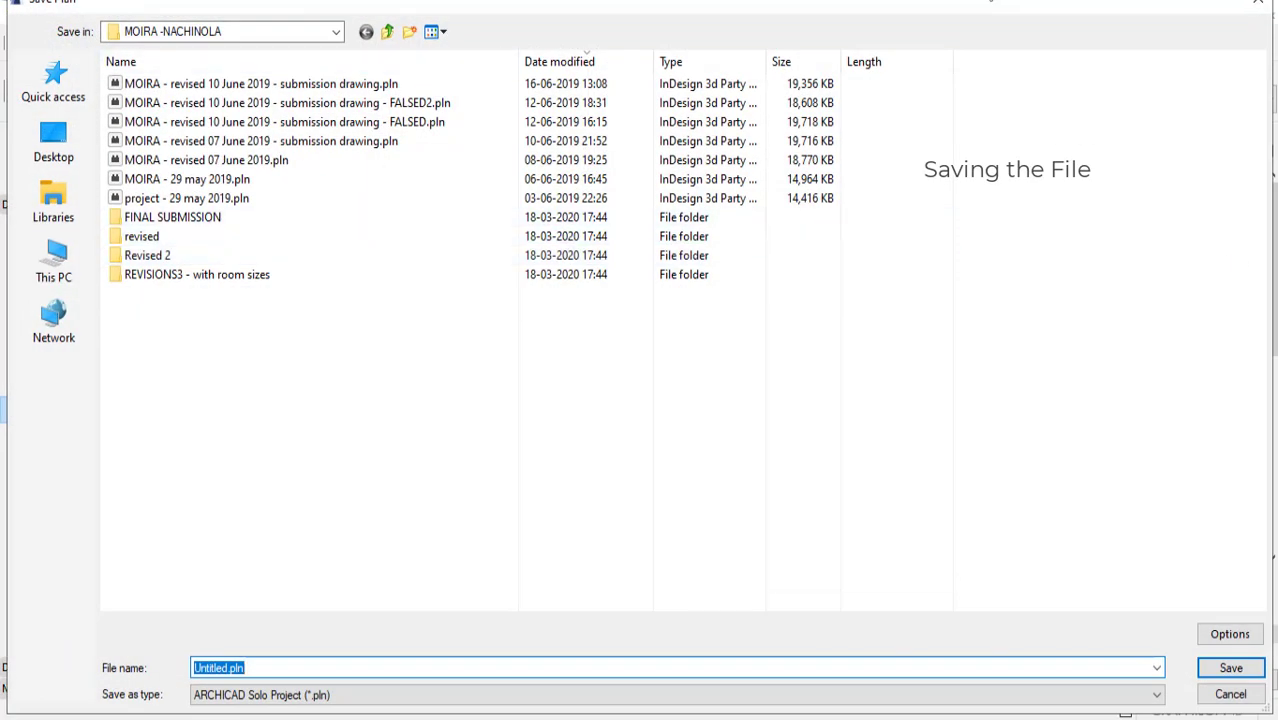
left_click(56, 145)
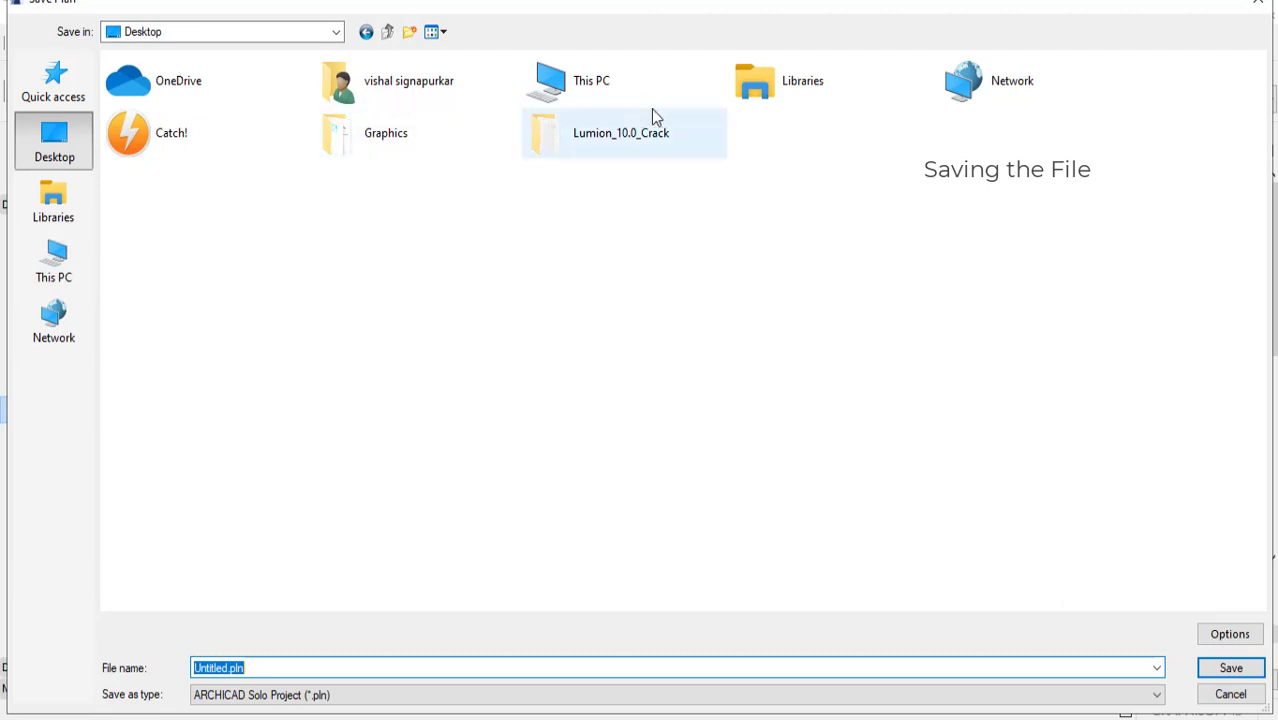
left_click(54, 196)
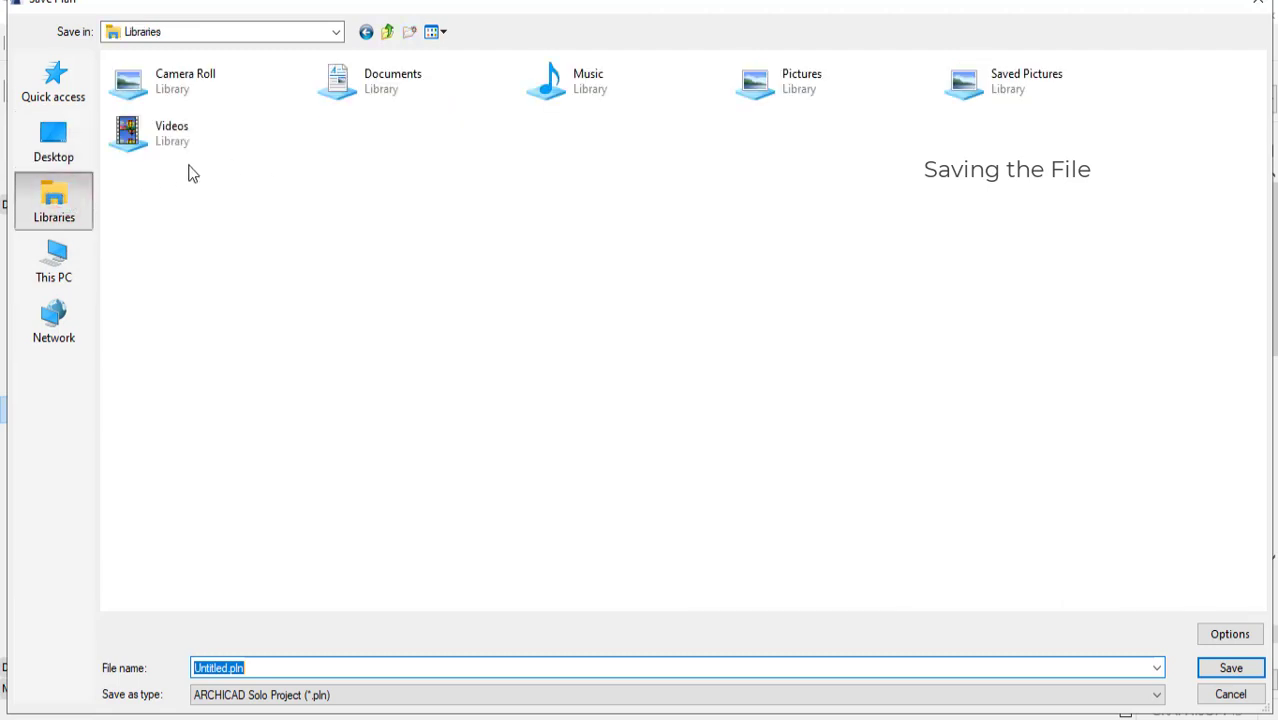
double_click(442, 80)
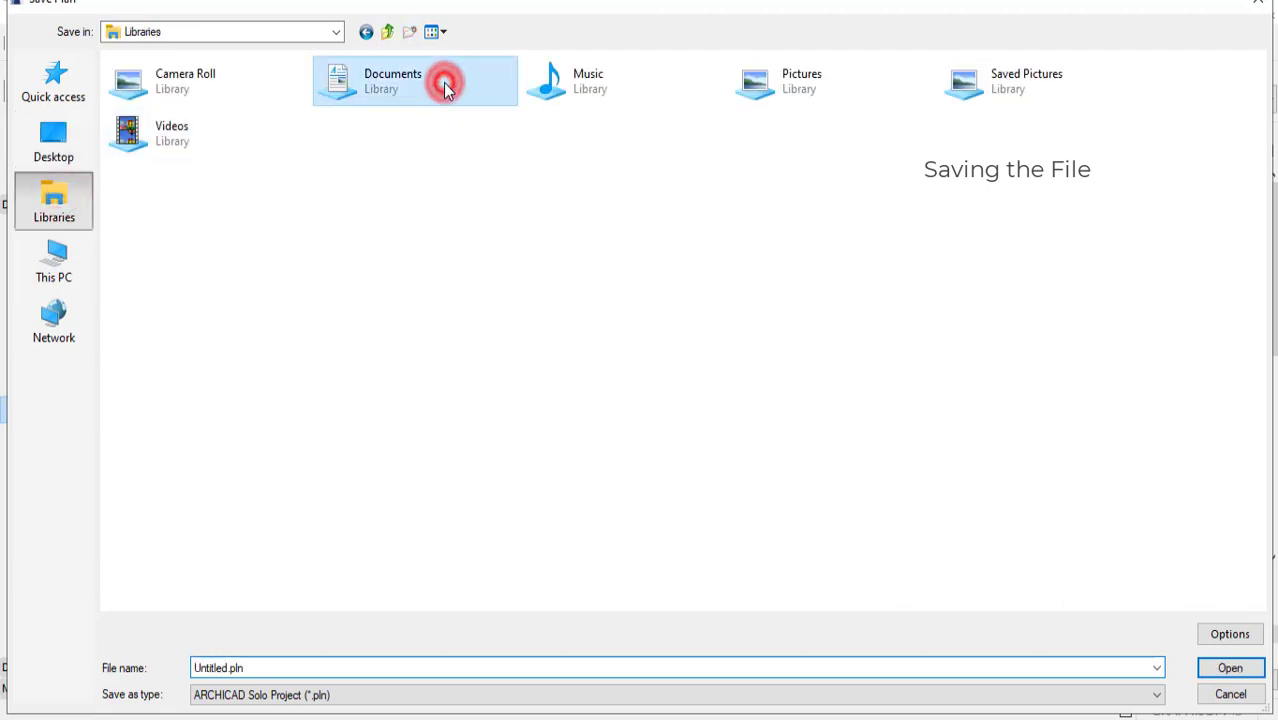
left_click(322, 665)
type("house")
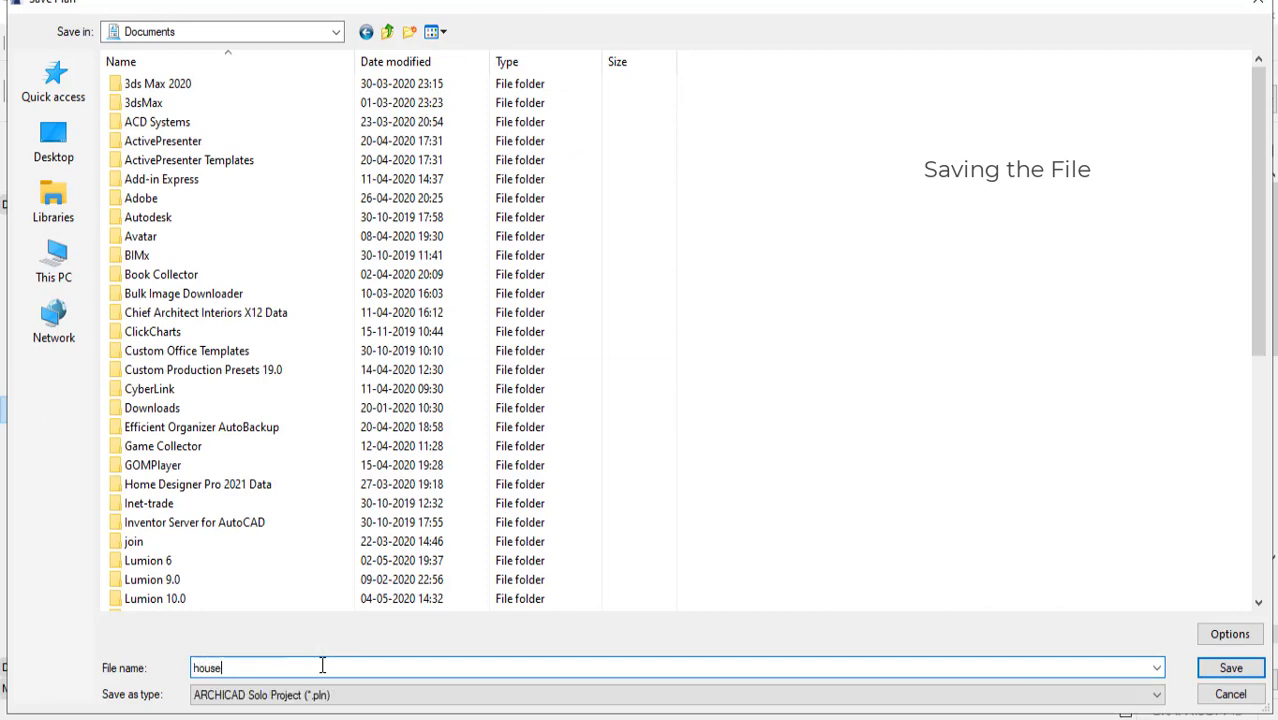
left_click(1240, 673)
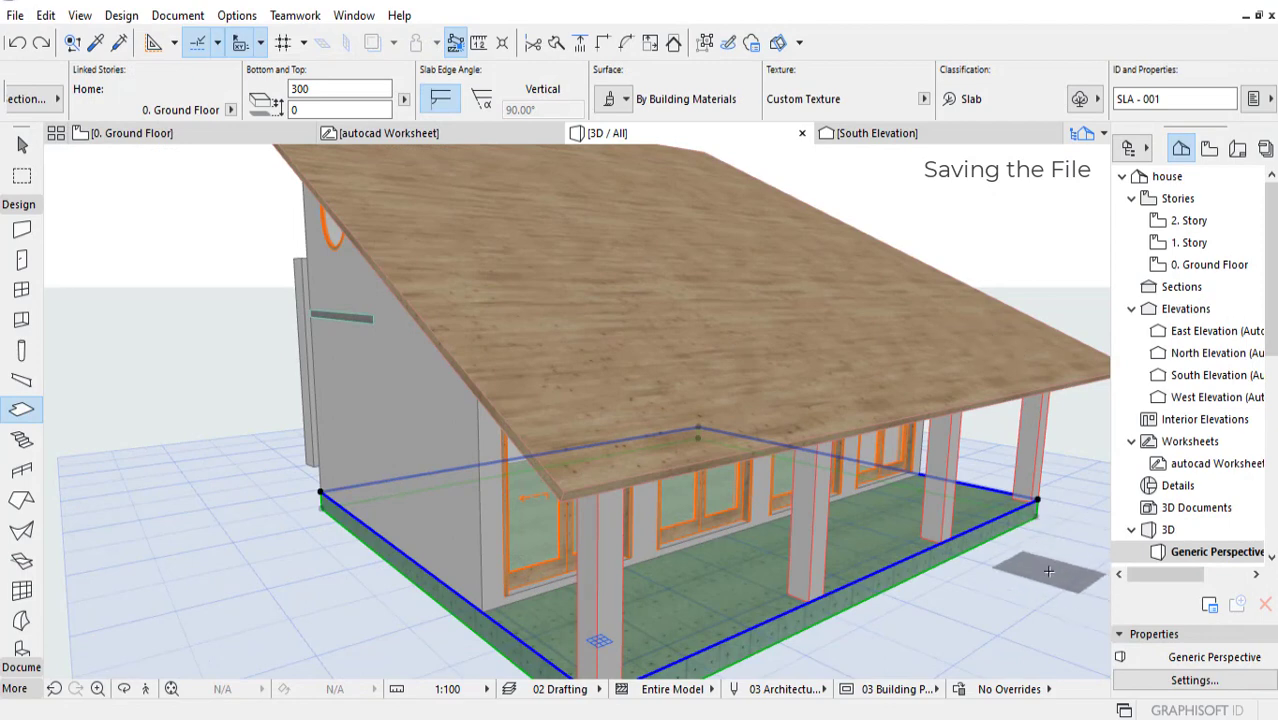
Step: Open the 0. Ground Floor plan and turn off the trace reference
middle_click_drag(1044, 572, 1030, 564)
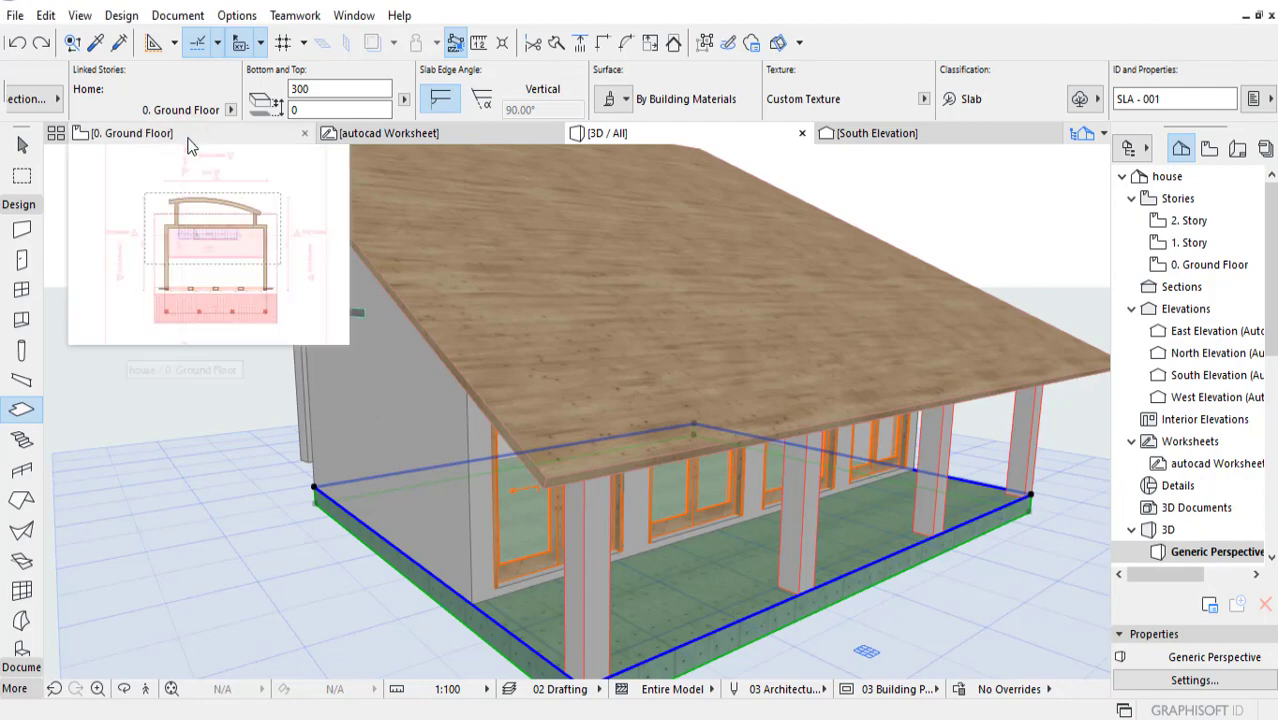
left_click(221, 134)
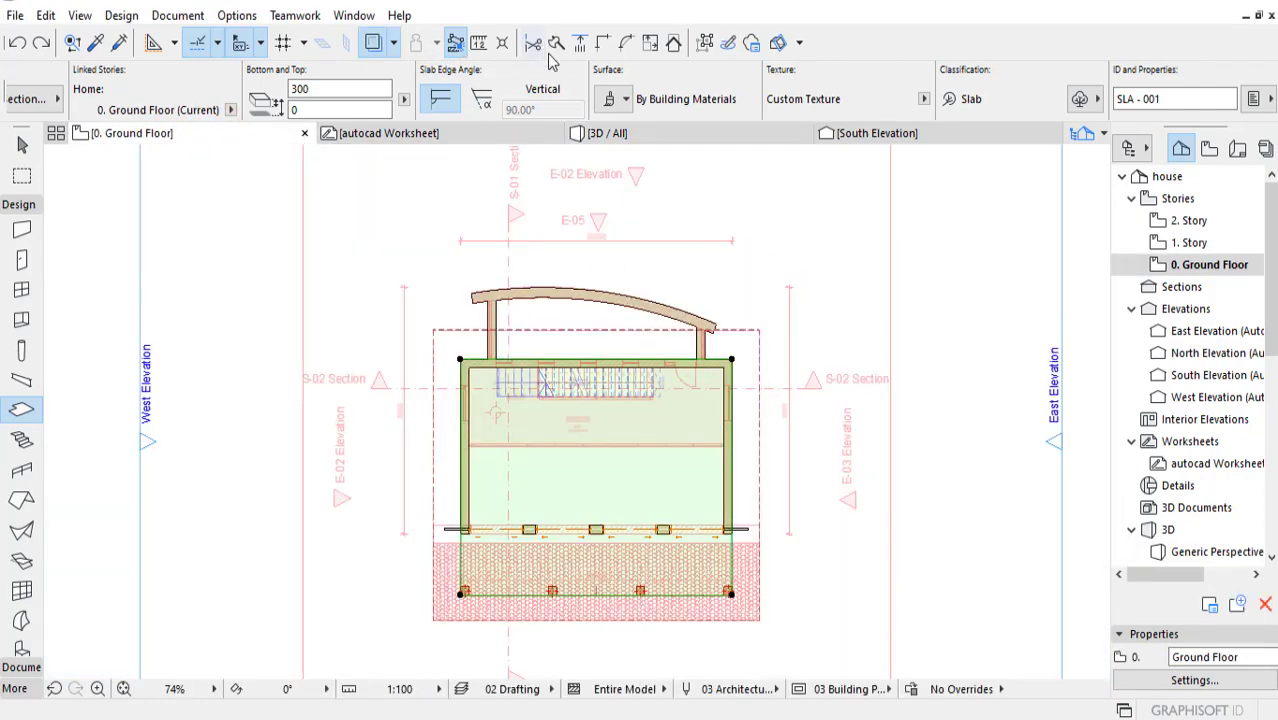
left_click(374, 42)
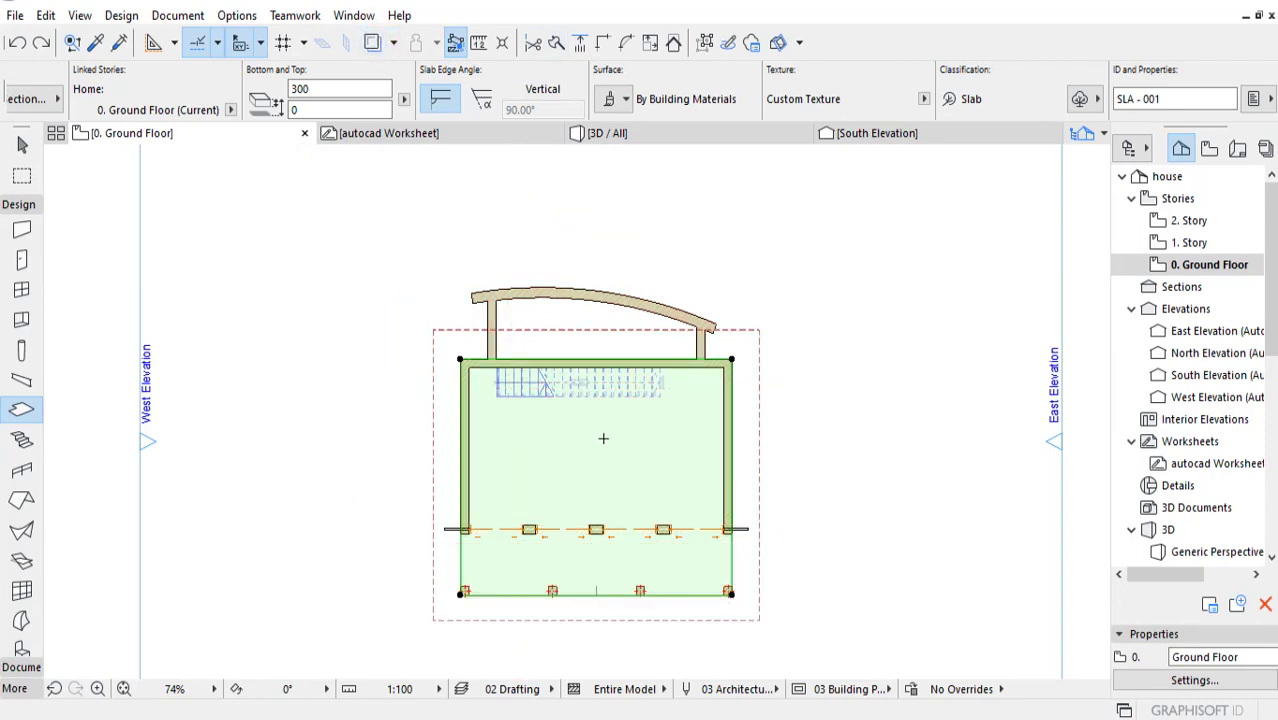
Step: Draw two 150 thick vertical partition walls from the straight back wall to the curved wall, dividing the rear space into three rooms
scroll(603, 438, "up", 3)
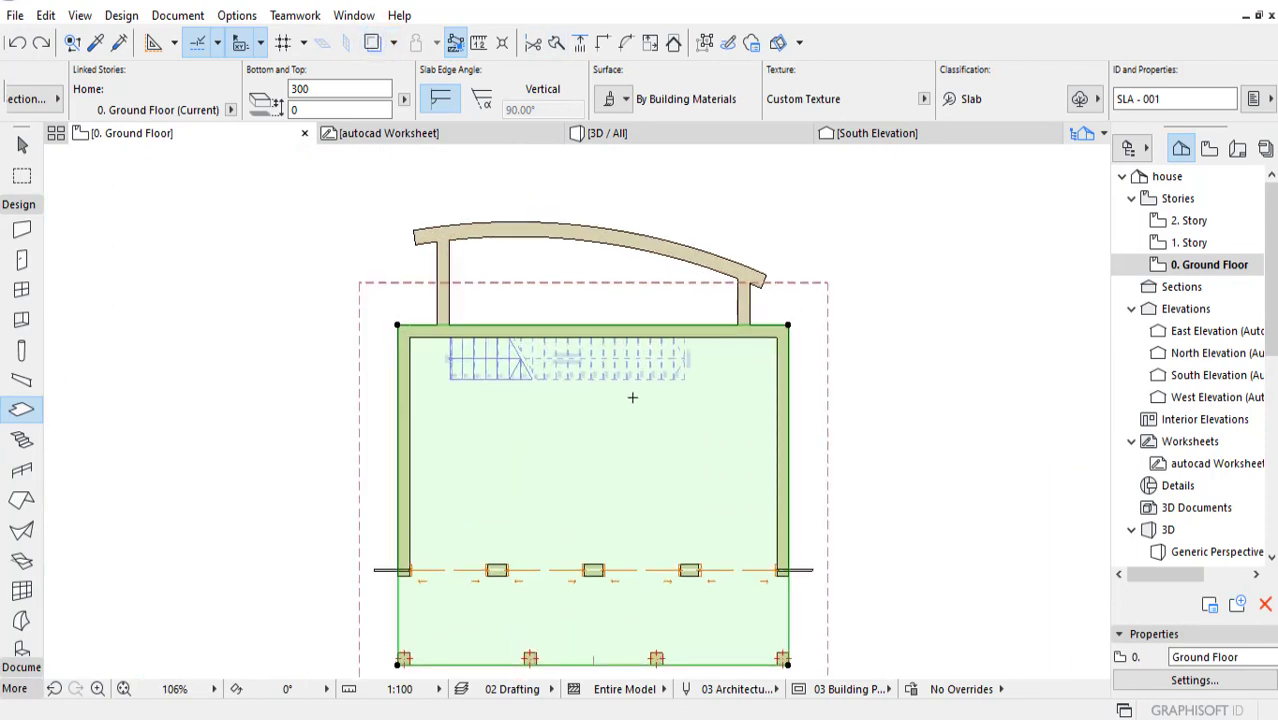
scroll(572, 288, "up", 4)
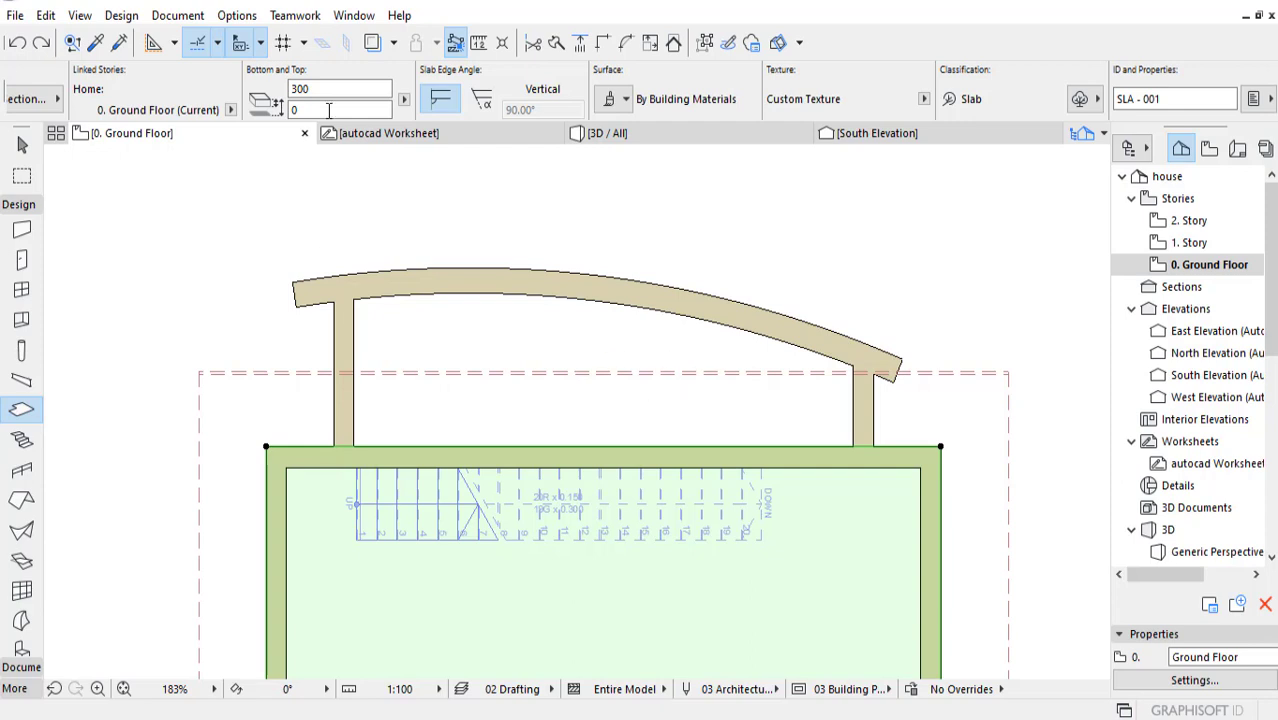
left_click(22, 229)
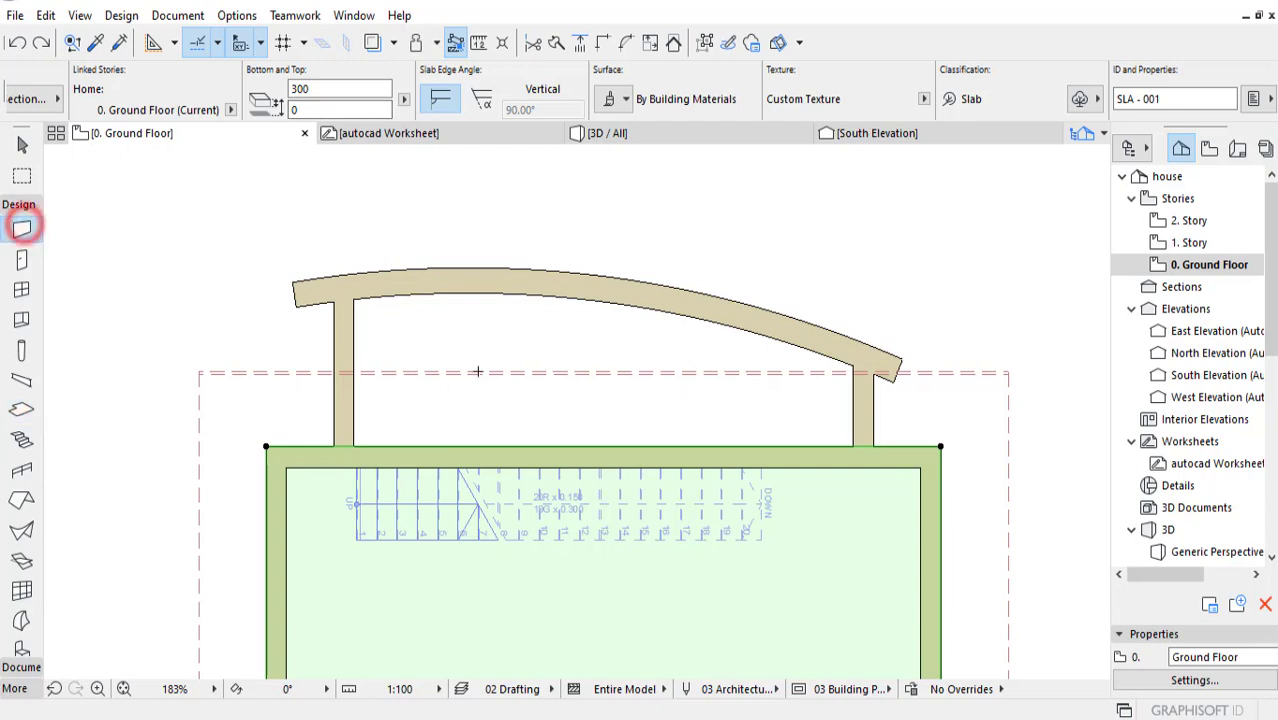
left_click(477, 447)
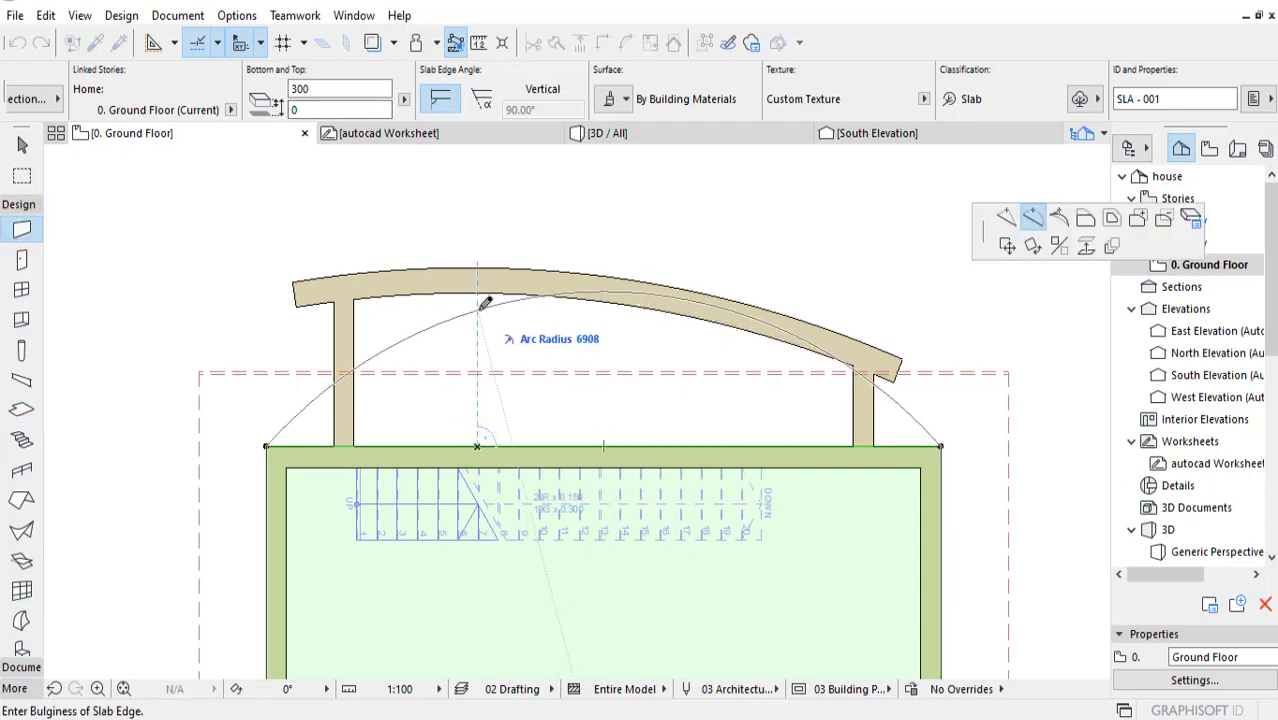
key("Escape")
key("Escape")
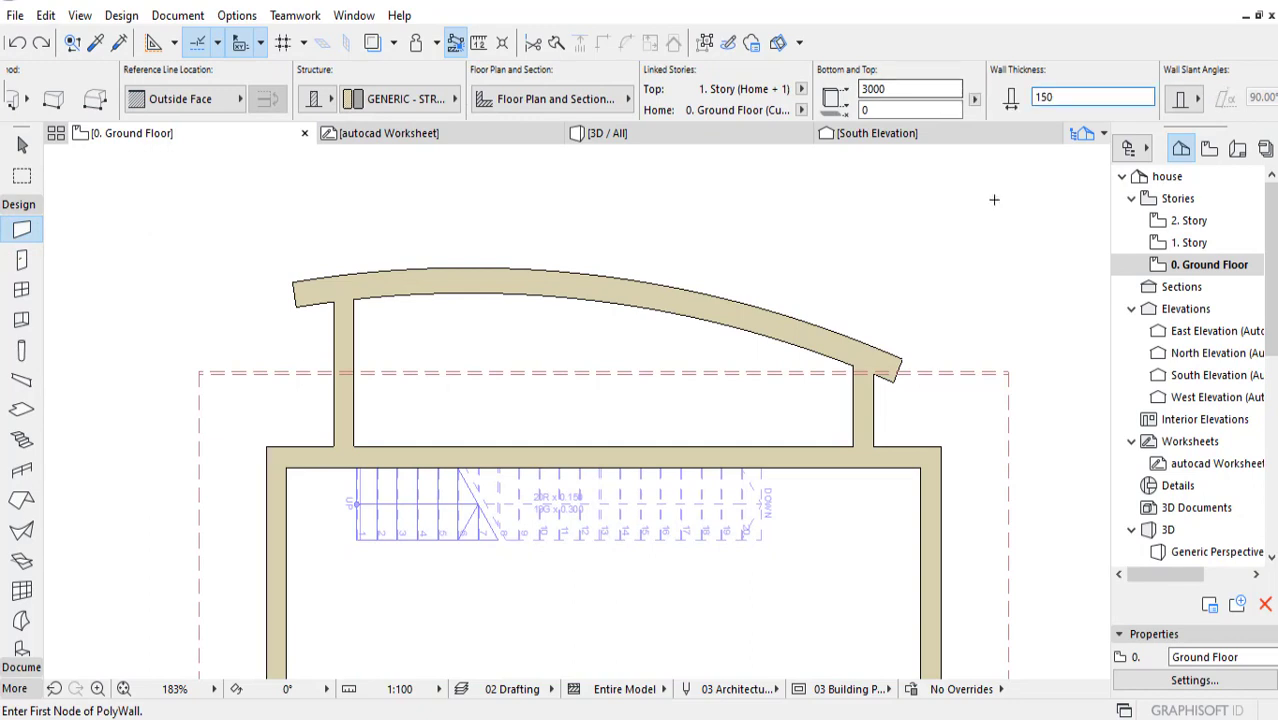
left_click(486, 447)
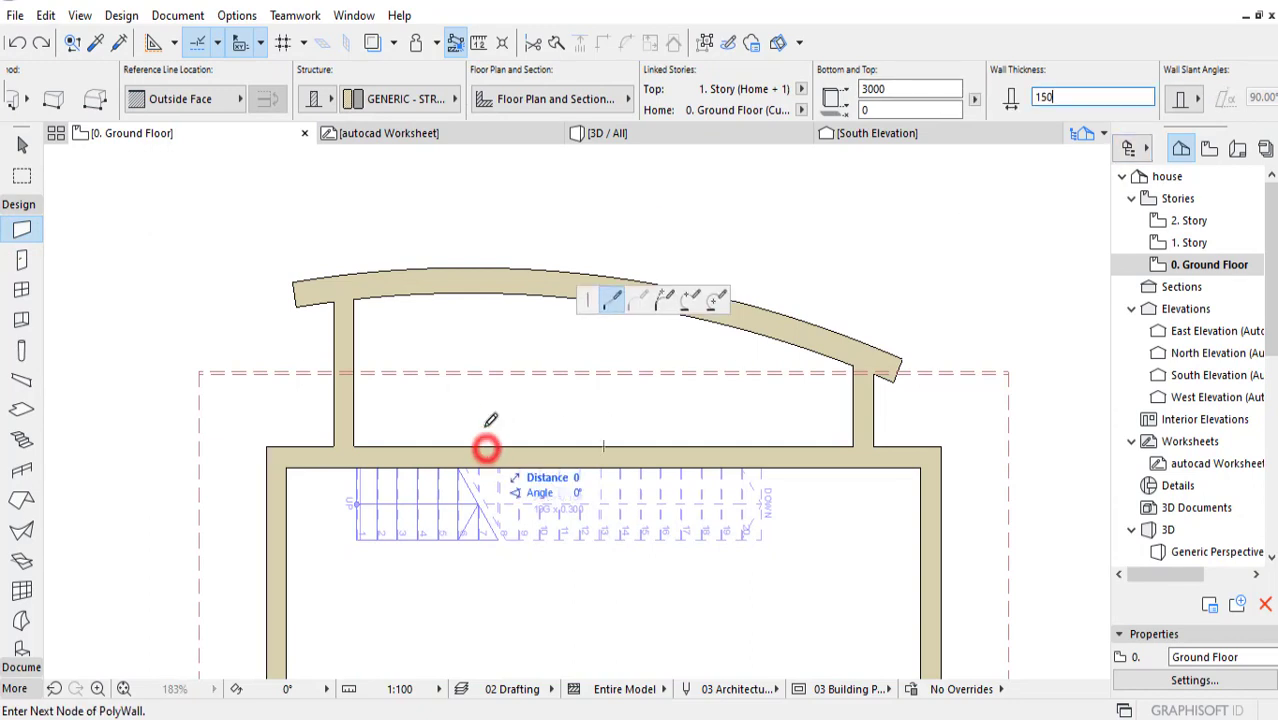
double_click(486, 289)
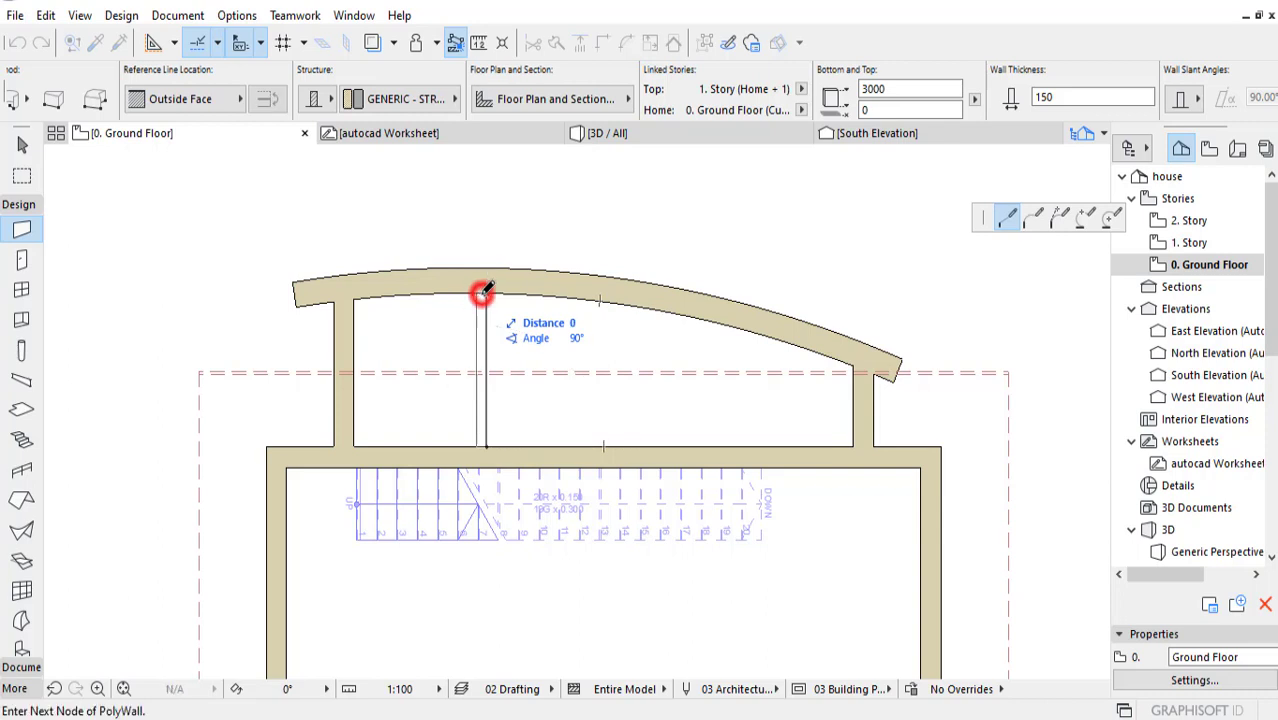
left_click(686, 445)
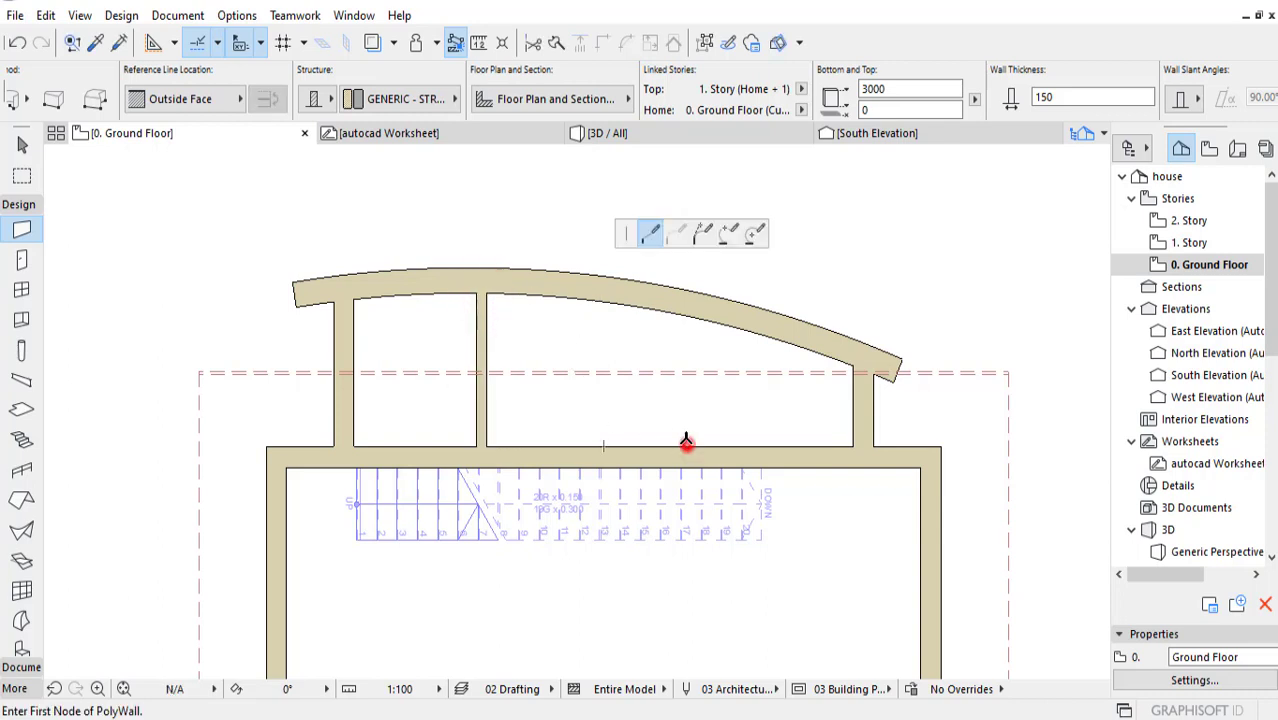
double_click(687, 316)
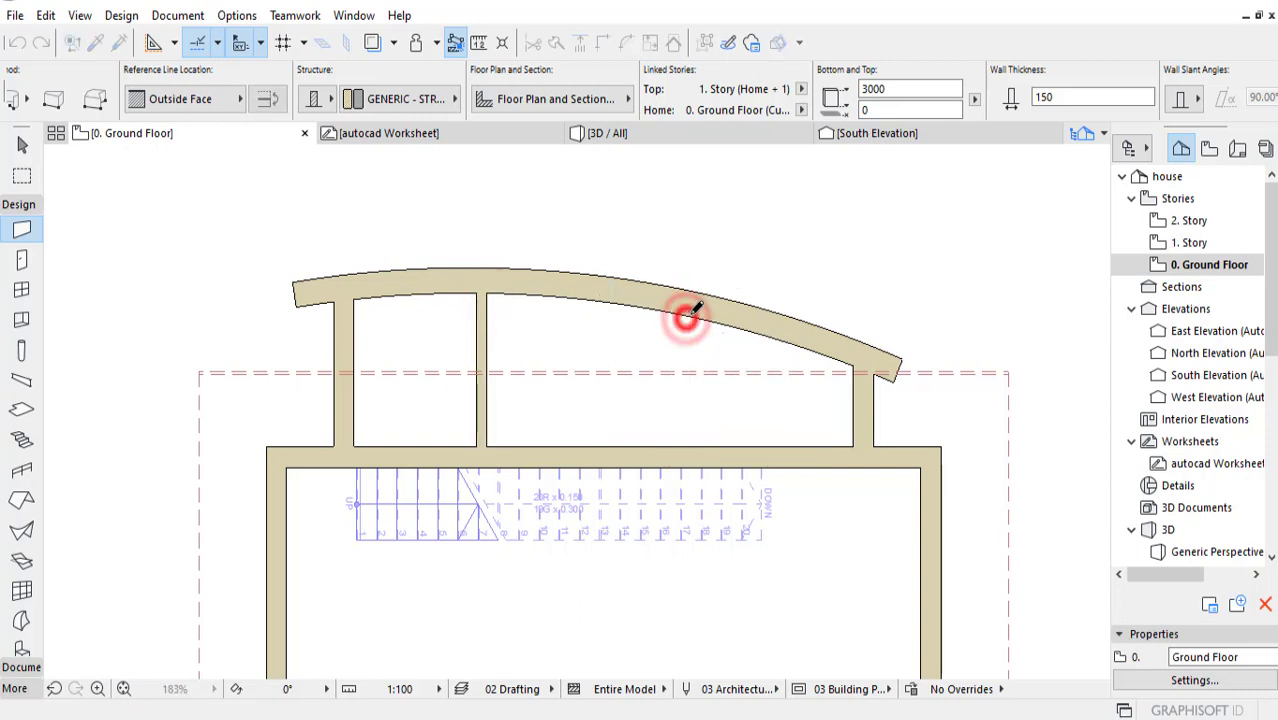
middle_click_drag(648, 363, 656, 359)
key("Escape")
Step: Set the default door to the single Door 23 from the Hinged Doors 23 library folder
scroll(470, 427, "up", 1)
scroll(466, 427, "up", 1)
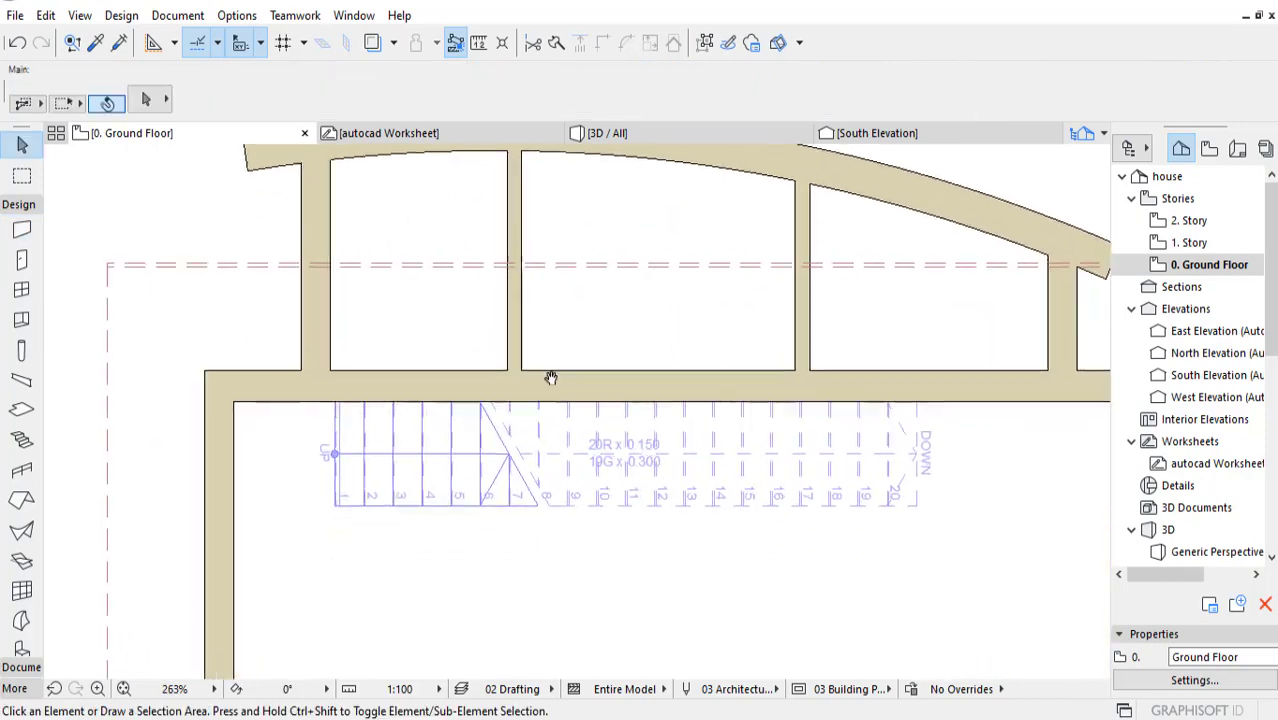
left_click(22, 262)
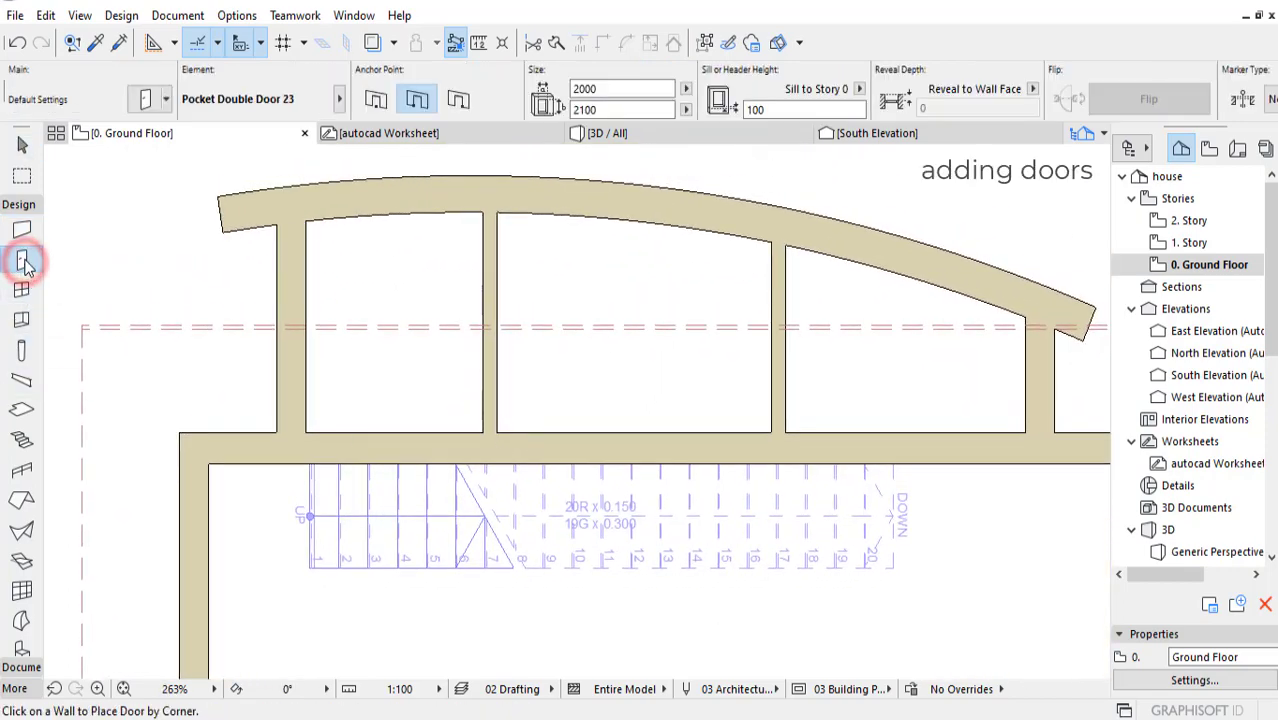
left_click(145, 99)
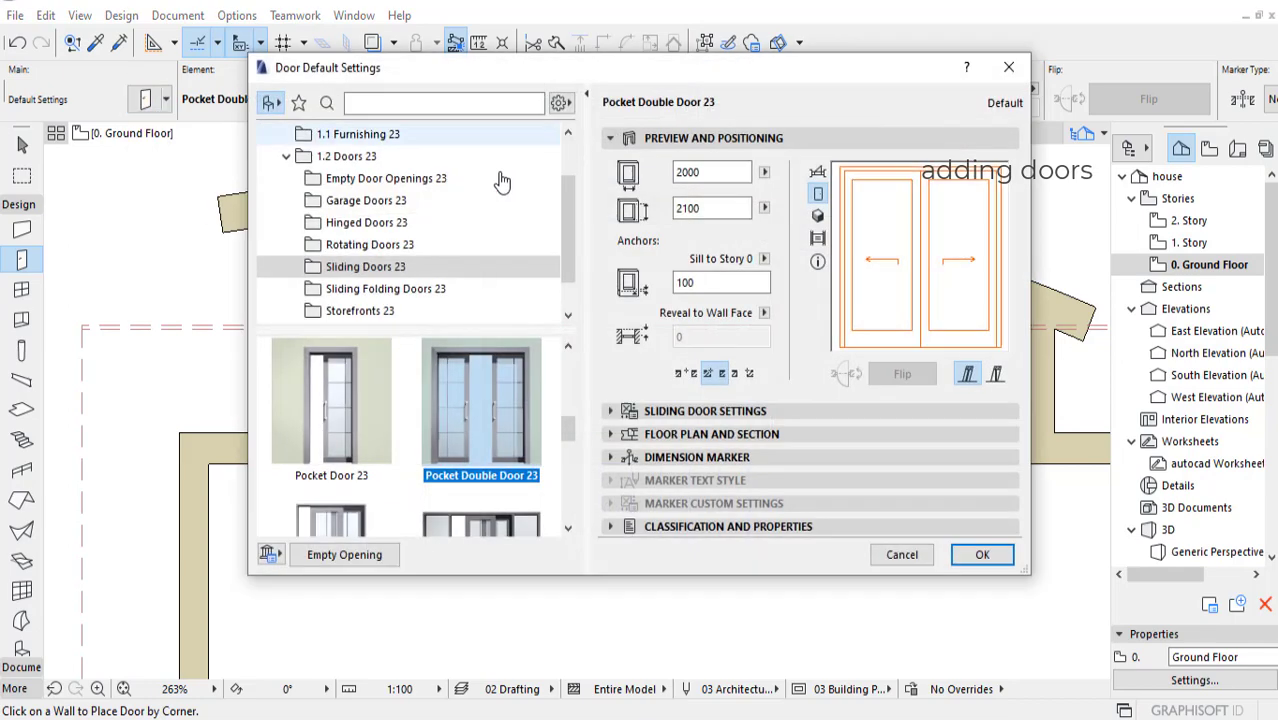
left_click(380, 178)
left_click(376, 200)
left_click(360, 158)
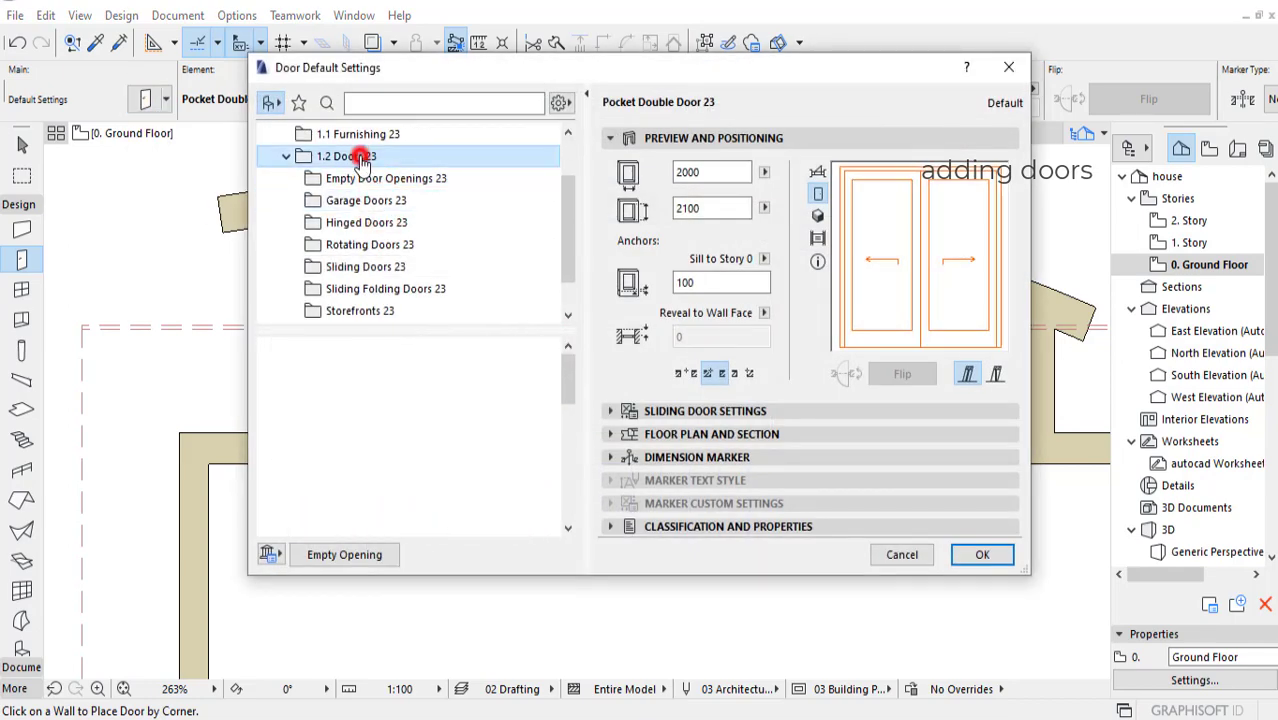
left_click(343, 200)
left_click(366, 222)
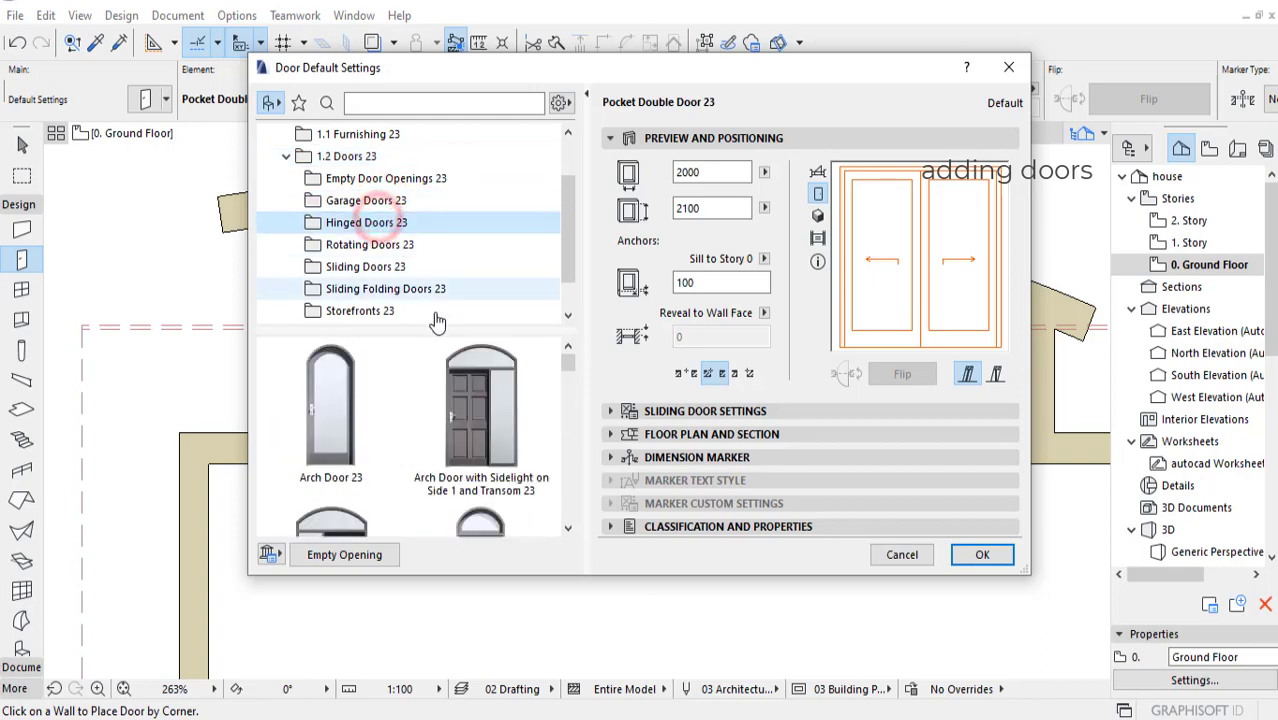
scroll(480, 434, "down", 4)
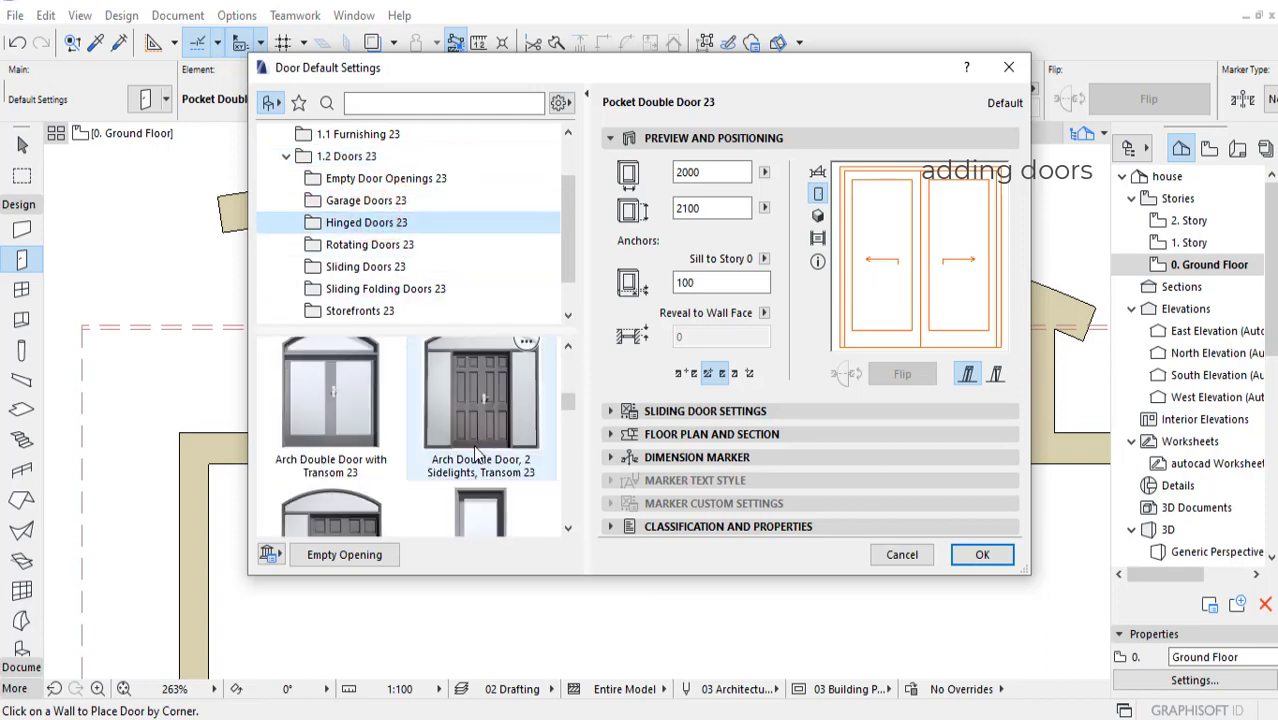
scroll(477, 439, "down", 2)
left_click(483, 420)
left_click(982, 554)
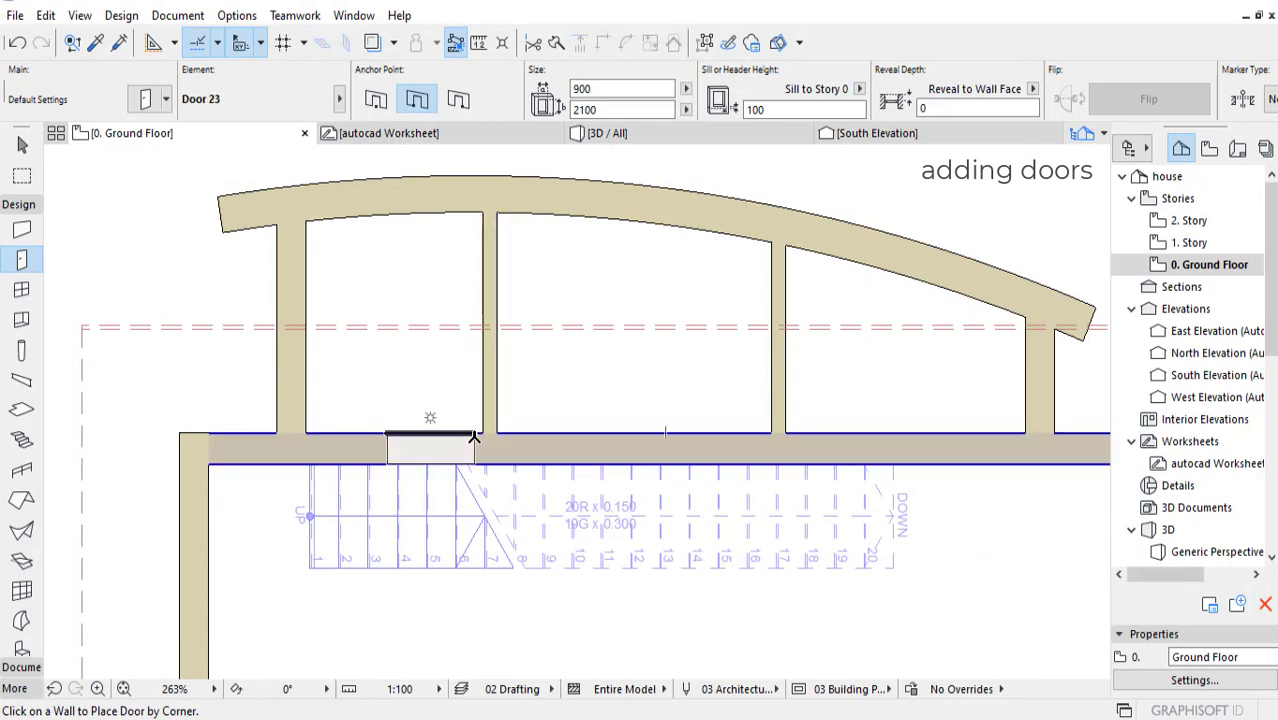
Step: Place 900 x 2100 Door 23 doors in the straight back wall for the leftmost and middle rear rooms, opening into the rooms
left_click(483, 432)
left_click(572, 373)
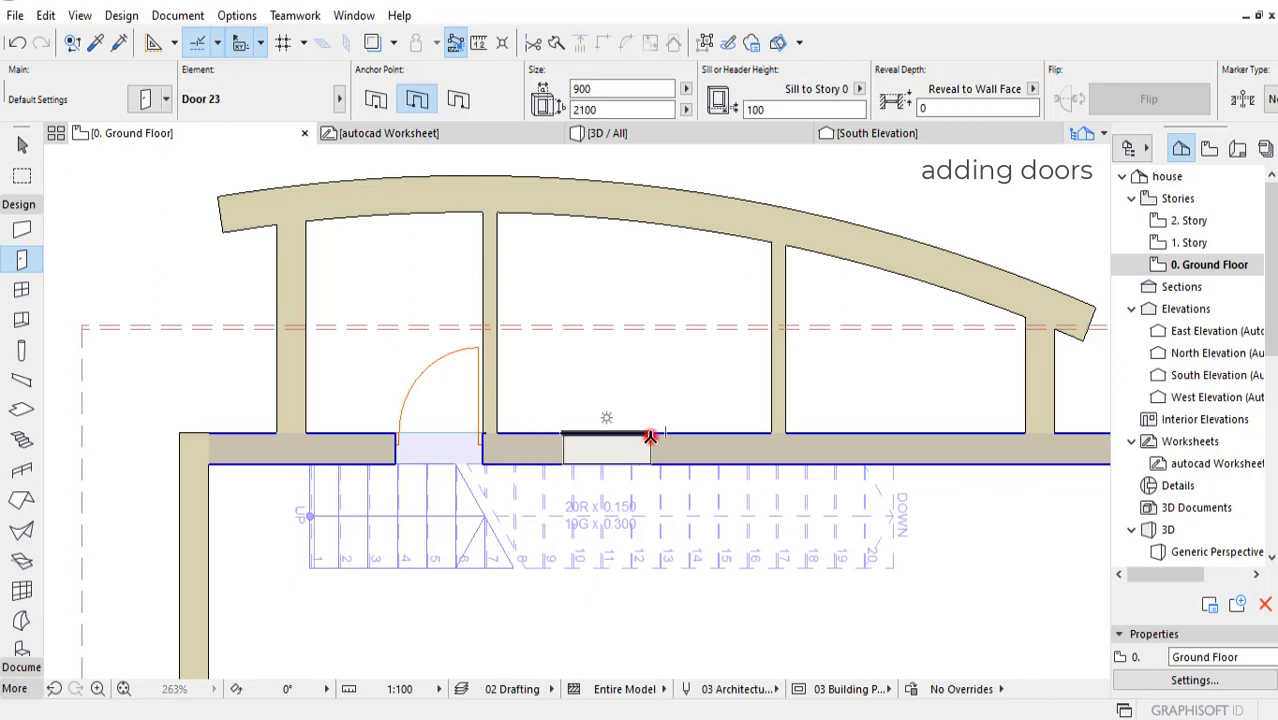
left_click(650, 436)
left_click(652, 387)
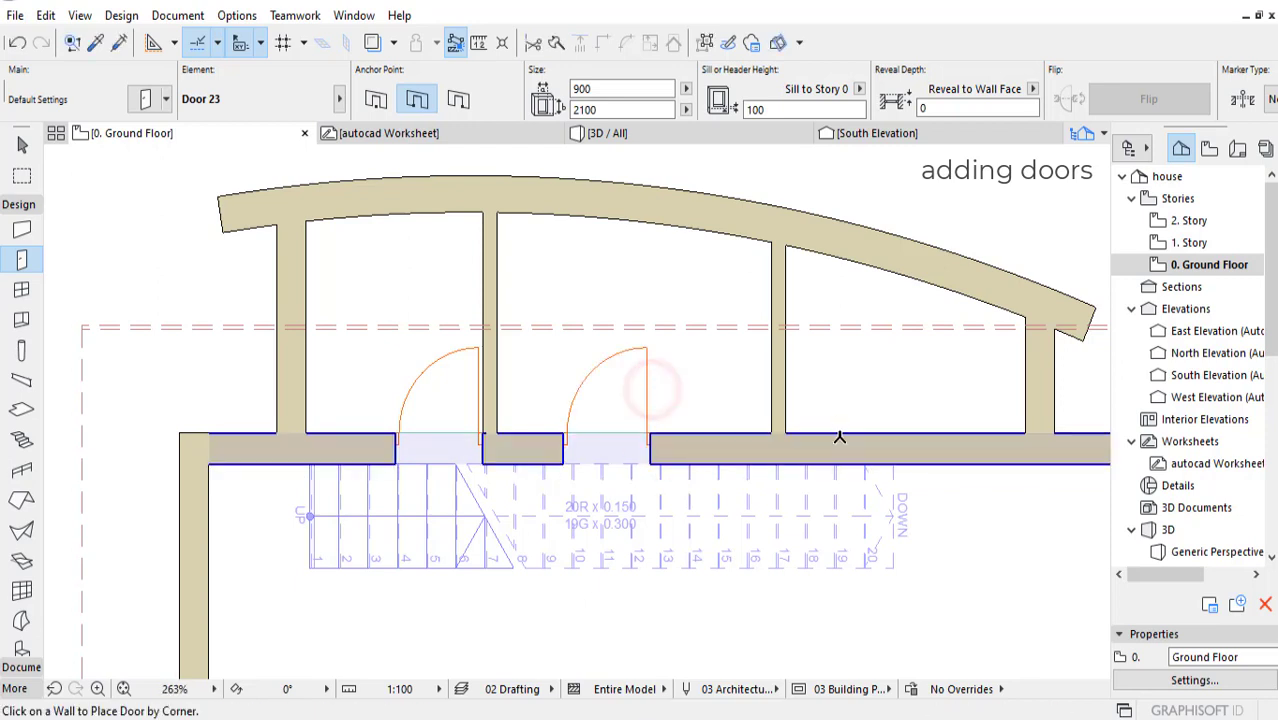
Step: Place a Door 23 in the back wall for the rightmost rear room, anchored by its opposite corner at the second partition
left_click(938, 438)
key("Escape")
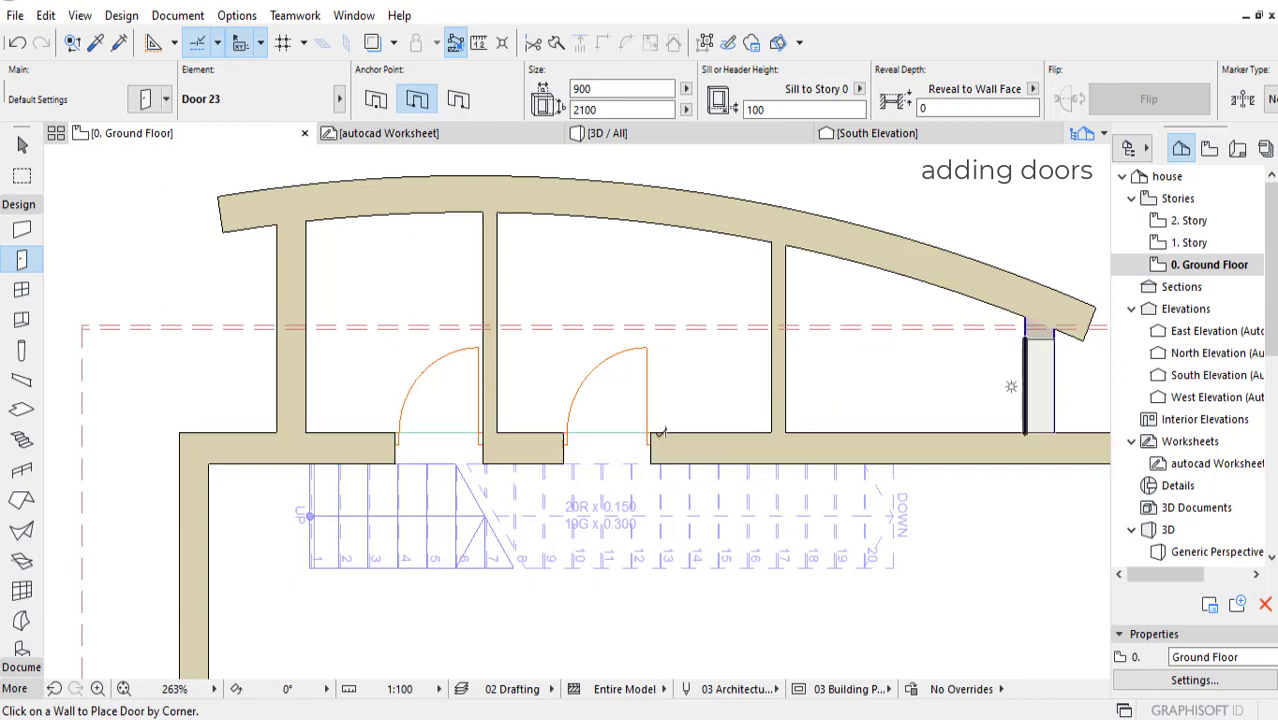
left_click(458, 99)
left_click(787, 436)
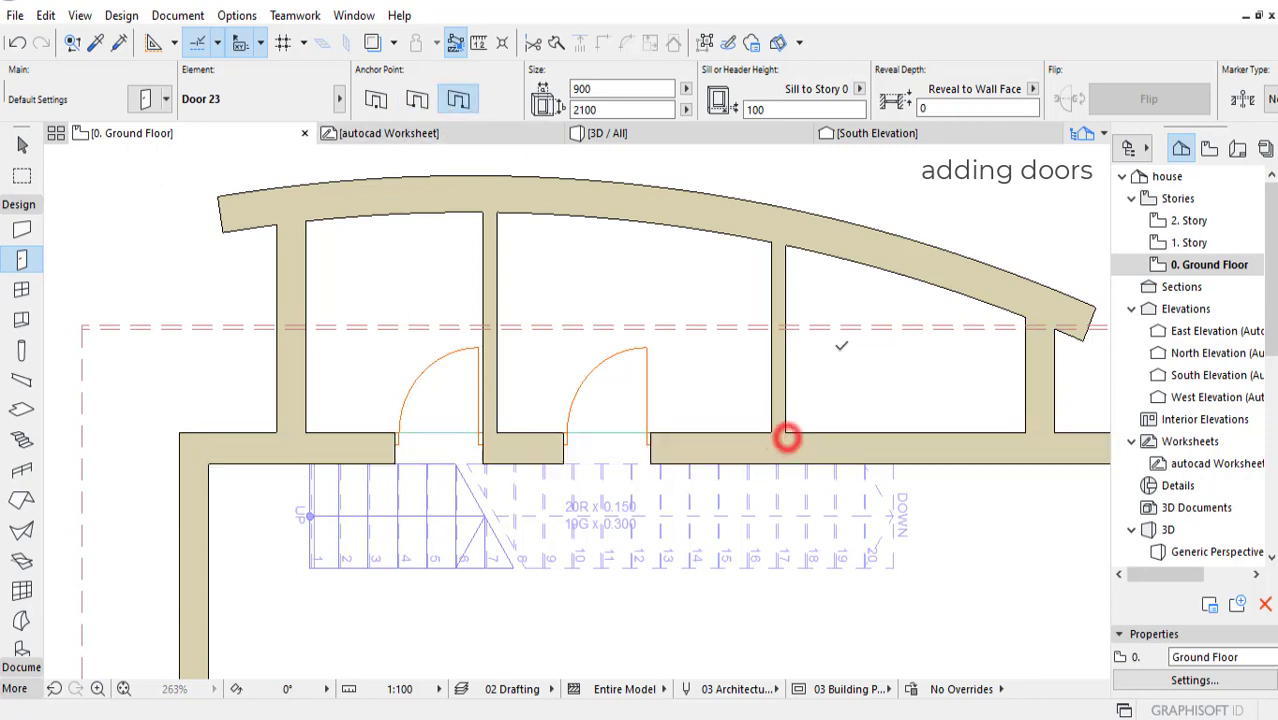
left_click(813, 342)
middle_click_drag(620, 451, 608, 442)
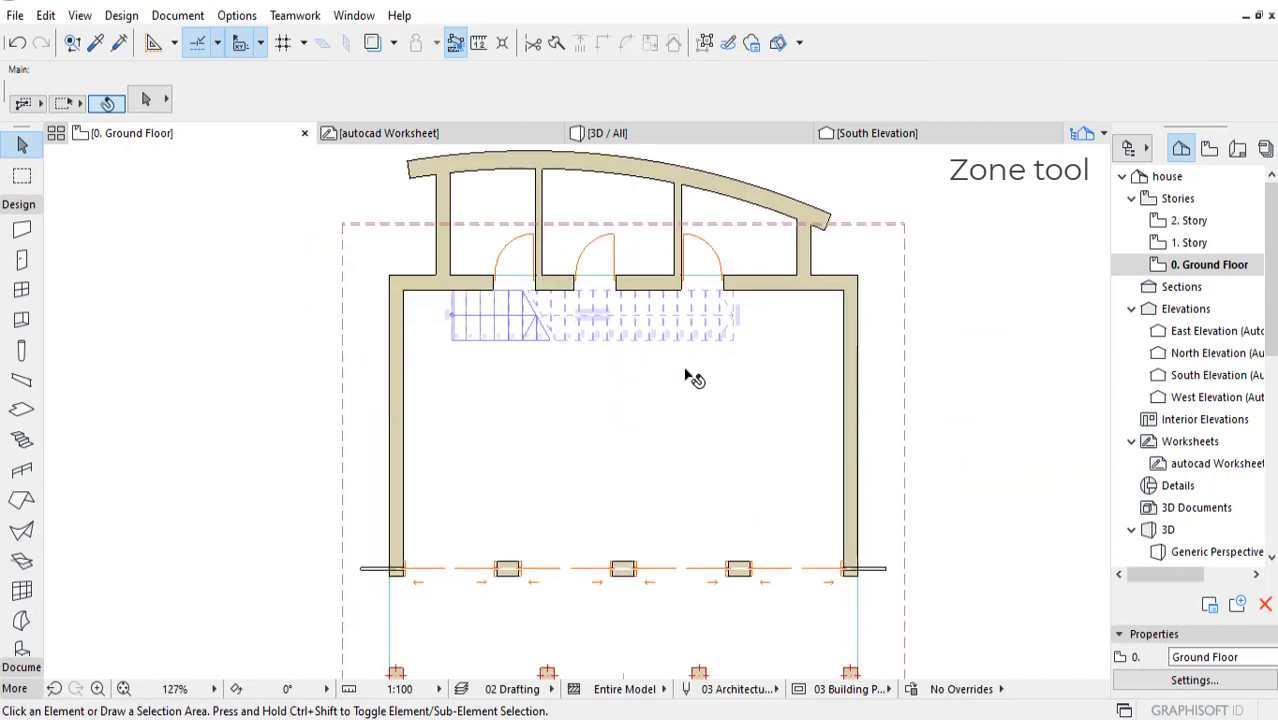
middle_click_drag(688, 374, 706, 441)
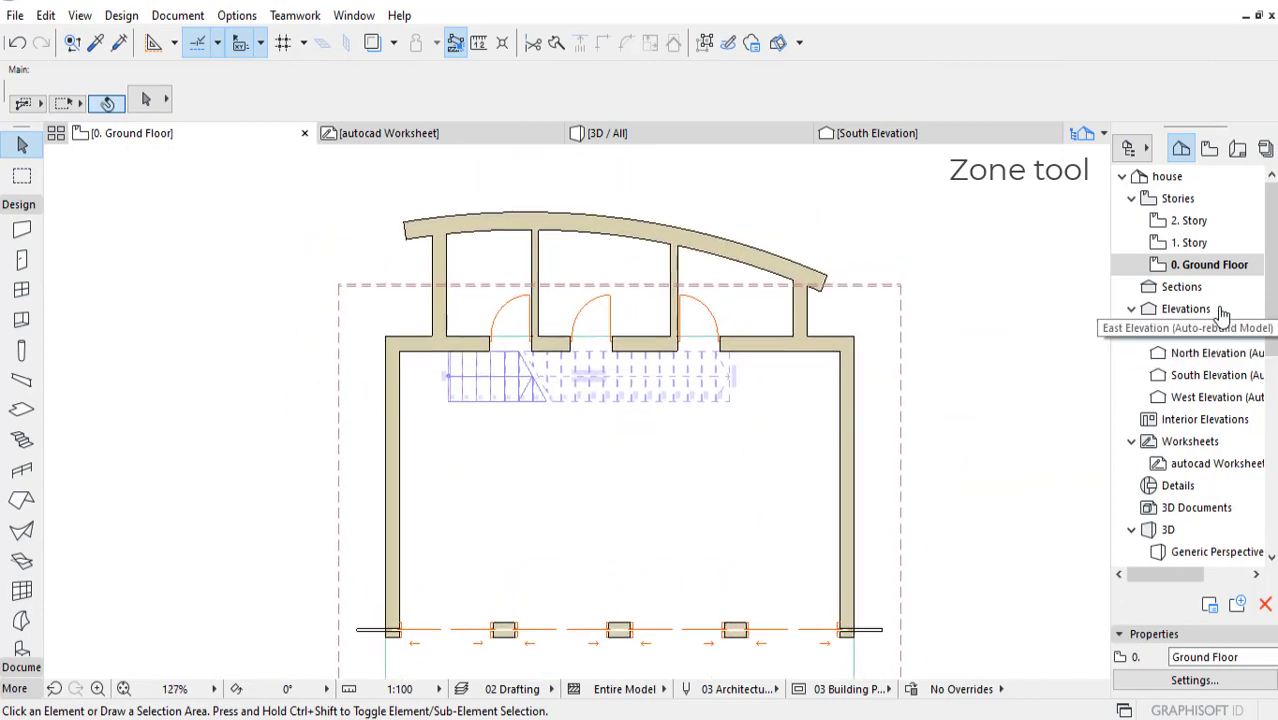
scroll(622, 455, "up", 2)
mouse_move(598, 462)
middle_mouse_down()
mouse_move(591, 345)
mouse_move(598, 446)
middle_mouse_up()
middle_click_drag(628, 493, 703, 507)
middle_click_drag(764, 536, 750, 496)
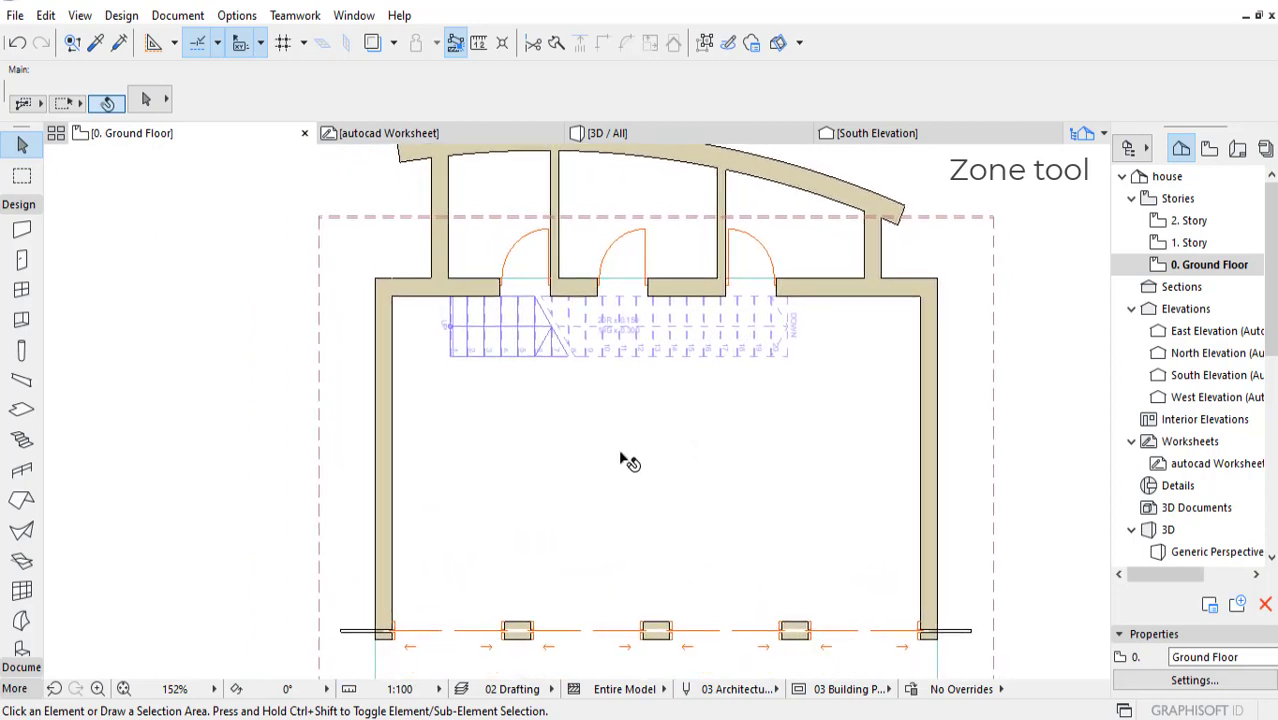
middle_click_drag(755, 404, 670, 426)
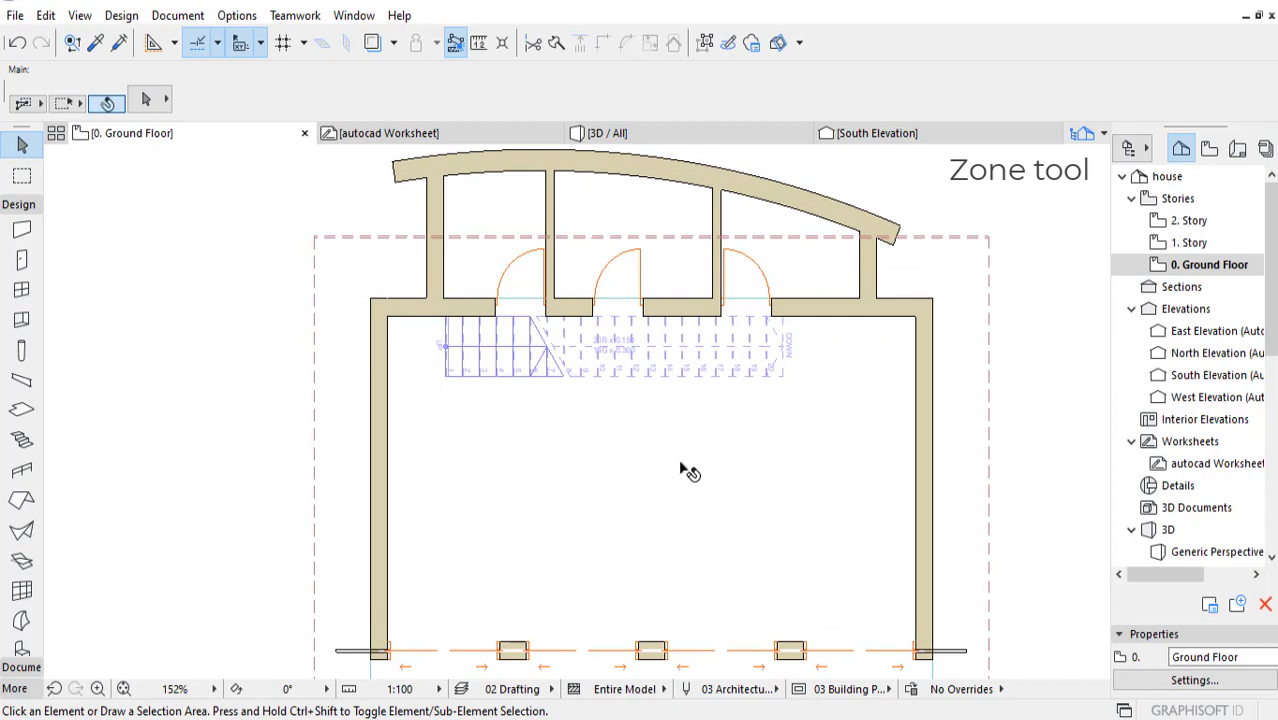
middle_click_drag(690, 473, 681, 457)
middle_click_drag(588, 458, 577, 486)
Step: Create a Generic zone in the large main room and place its stamp near the room's centre
scroll(18, 615, "down", 3)
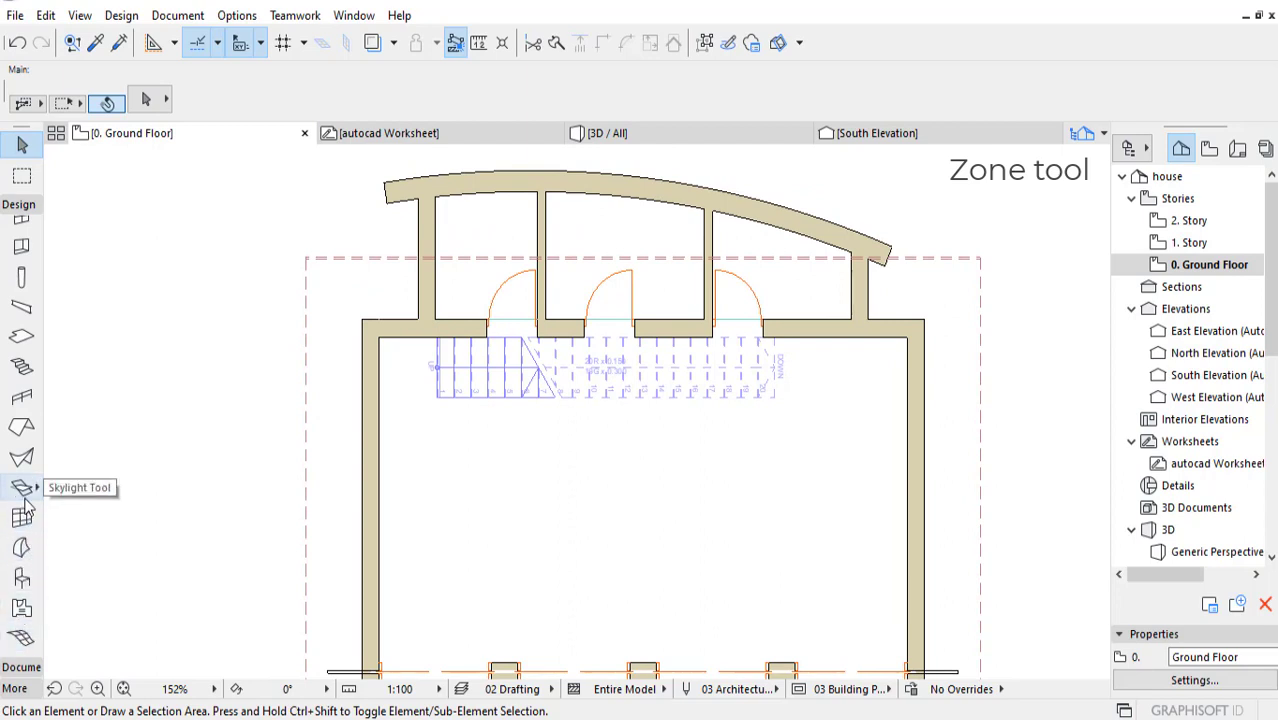
left_click(22, 607)
middle_click_drag(692, 483, 692, 461)
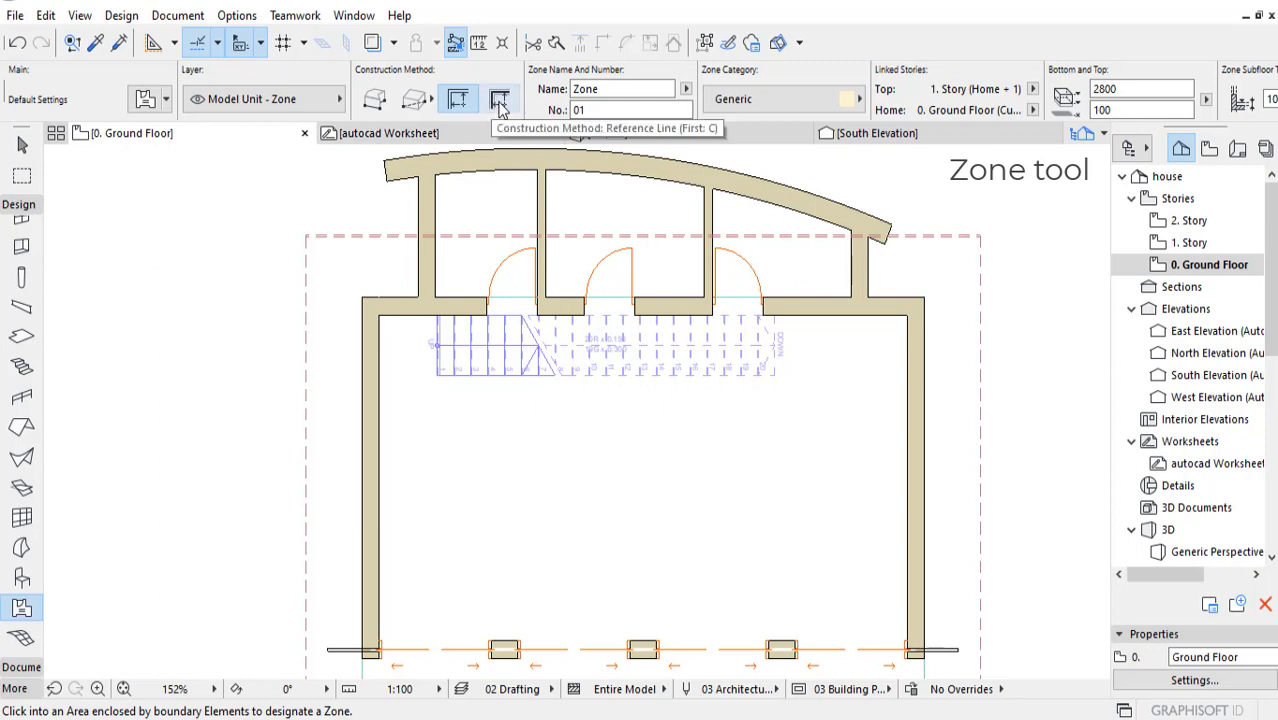
left_click(633, 479)
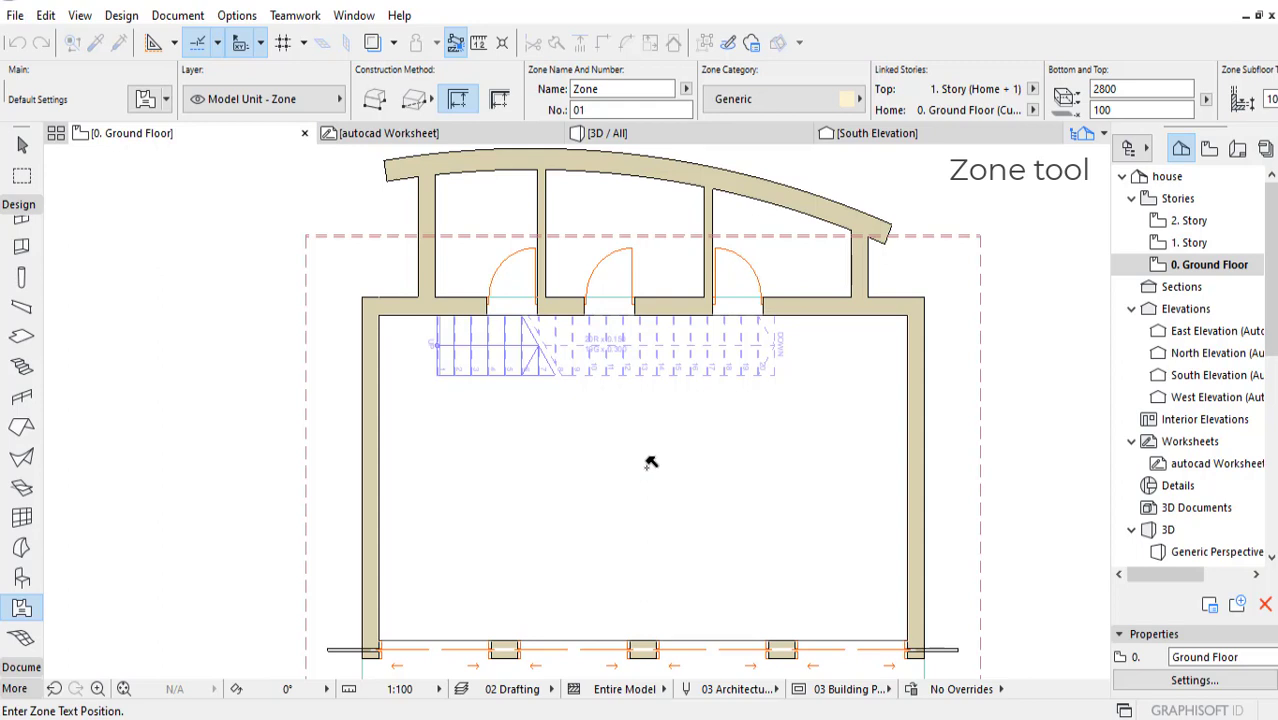
left_click(645, 466)
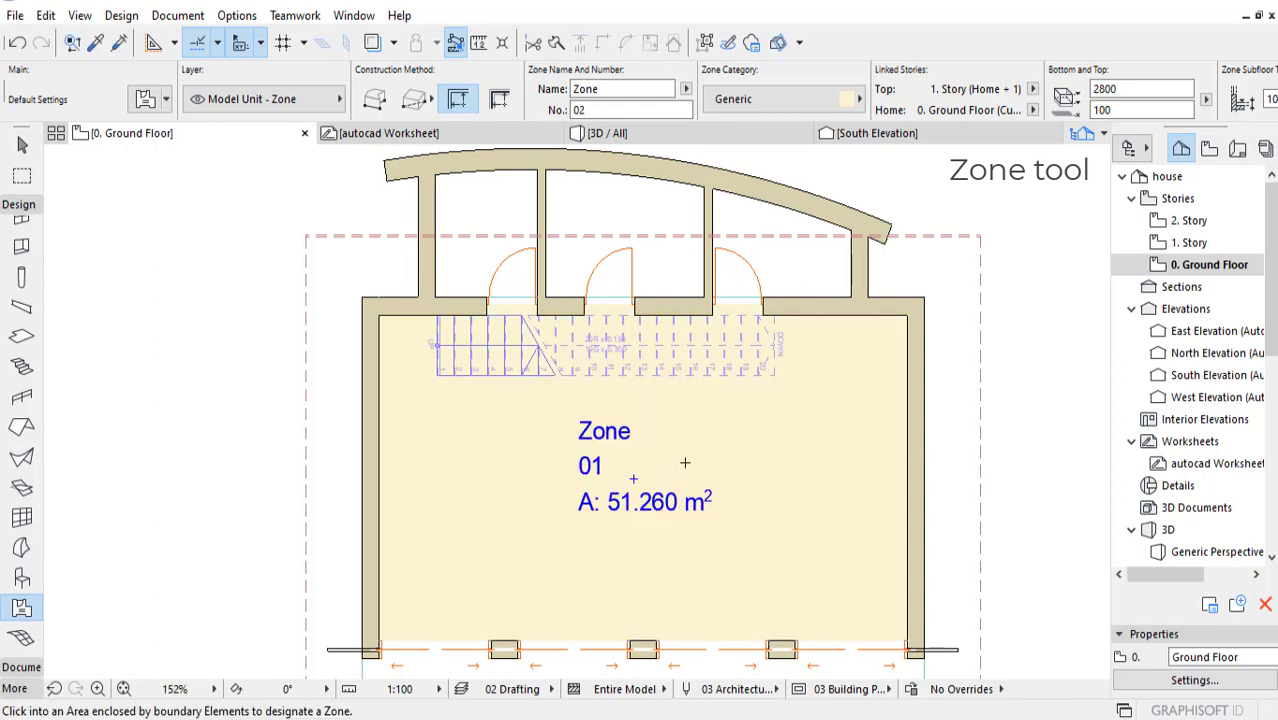
middle_click_drag(728, 473, 729, 455)
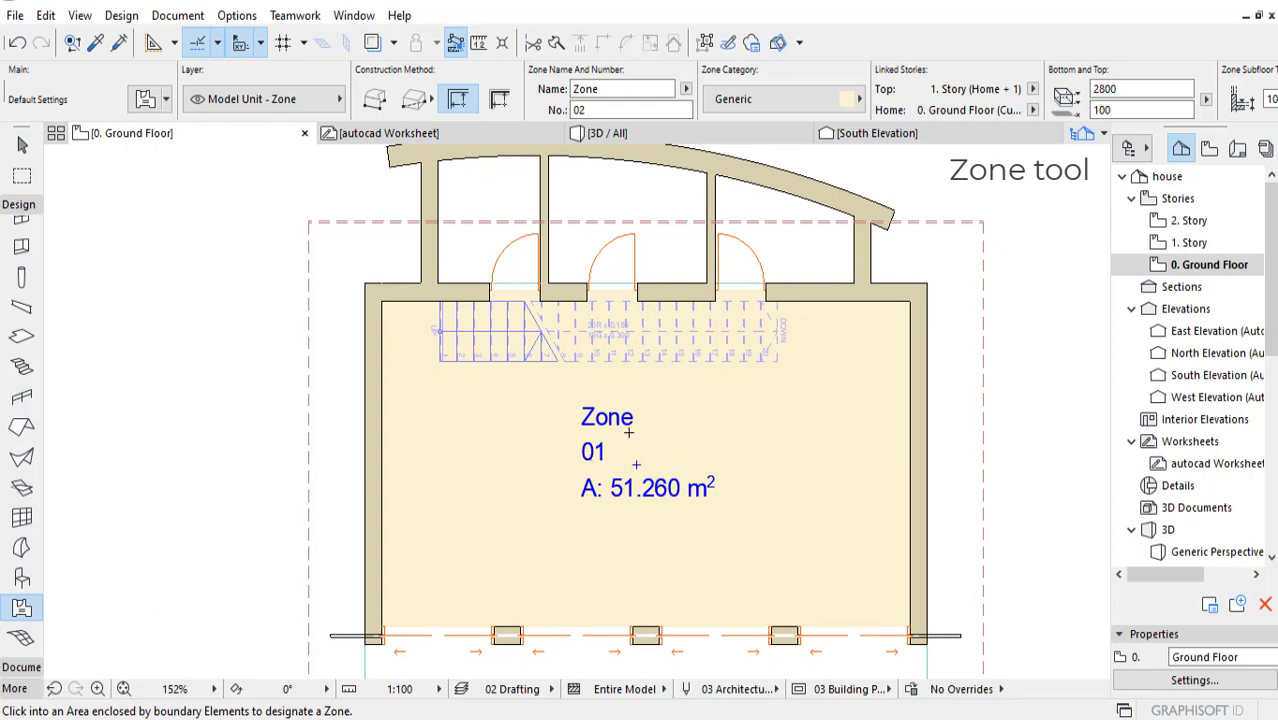
scroll(682, 422, "up", 3)
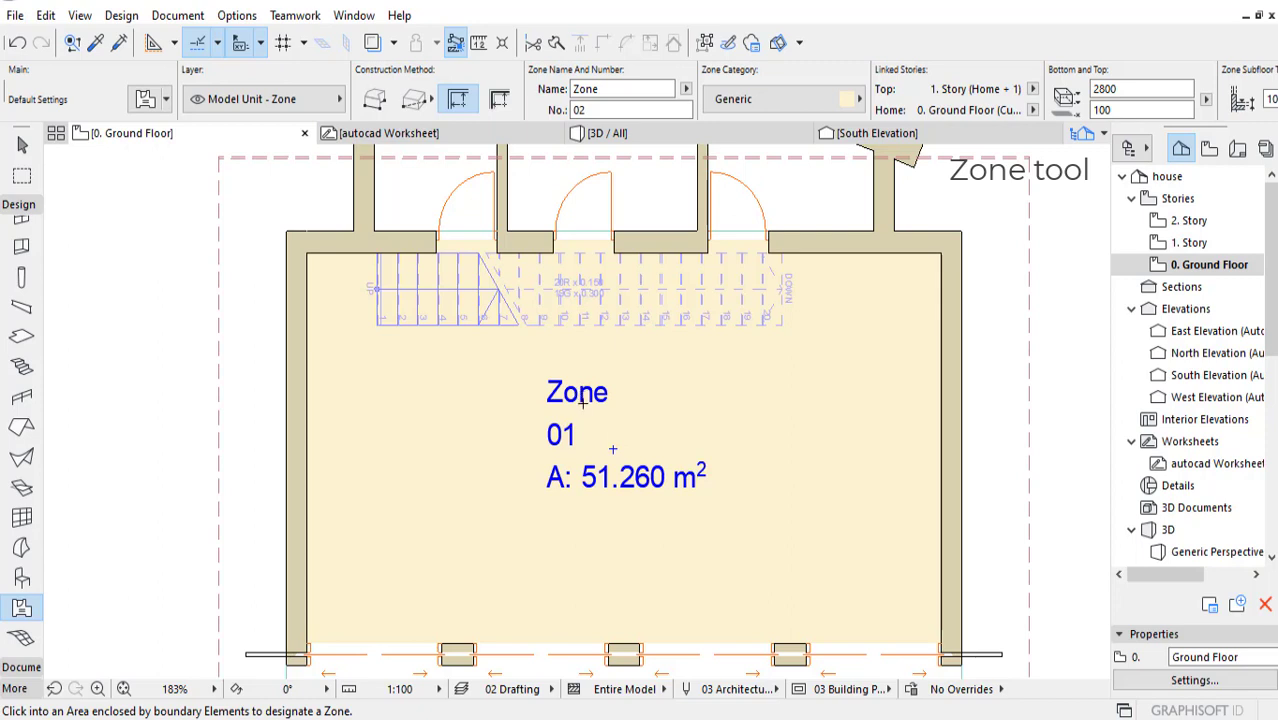
Step: Set the default zone name to Living and clear the default zone number
double_click(614, 90)
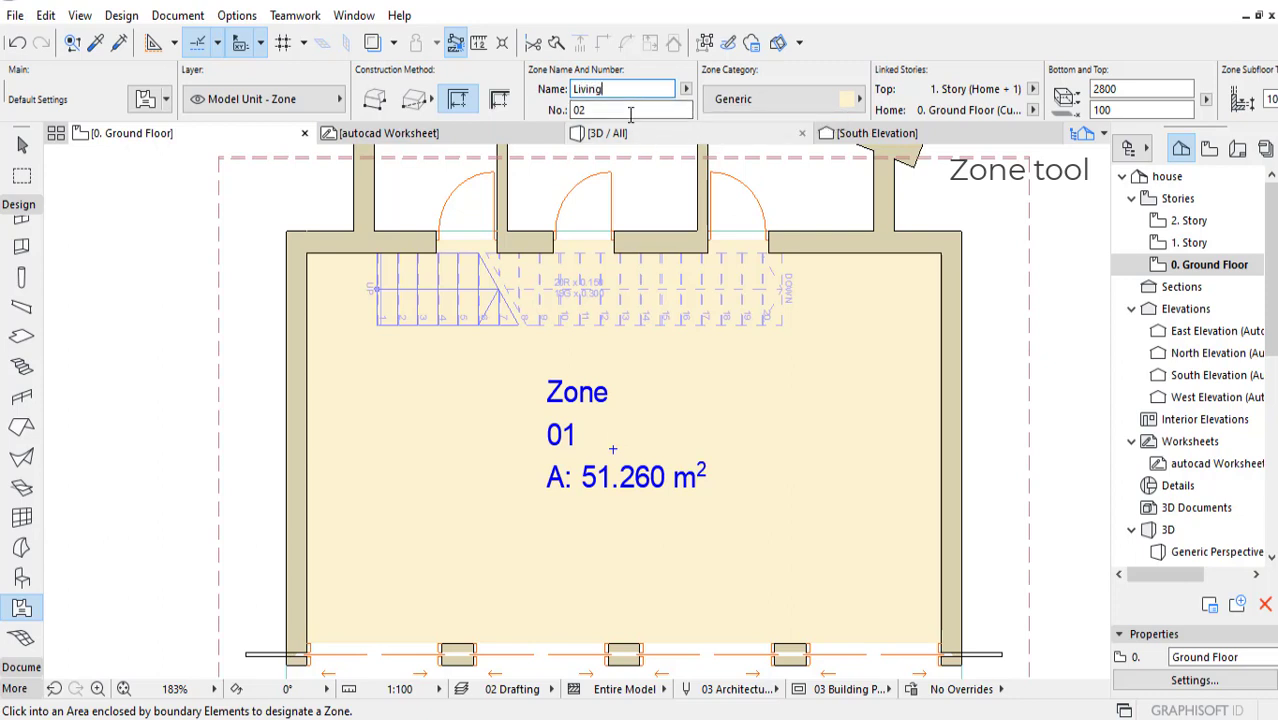
key("Tab")
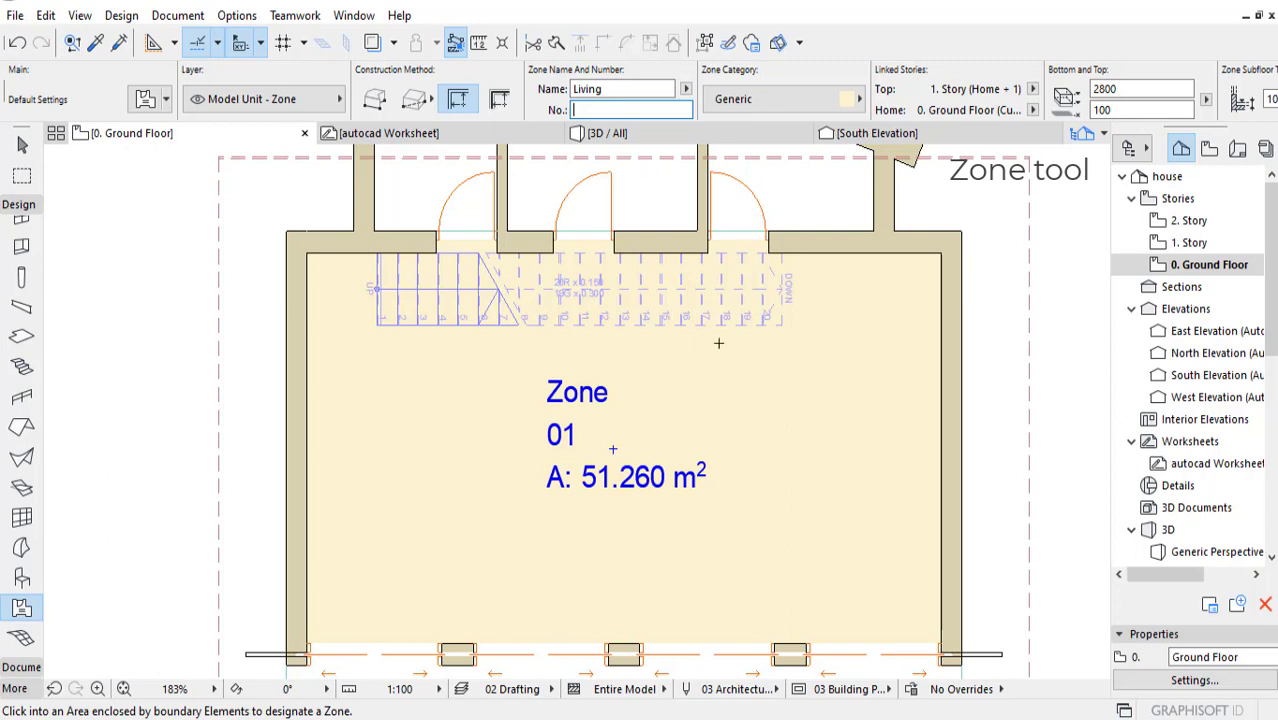
left_click(621, 89)
left_click(612, 110)
Step: Rename the main room's existing zone to Living and clear its zone number
left_click(592, 397, "shift")
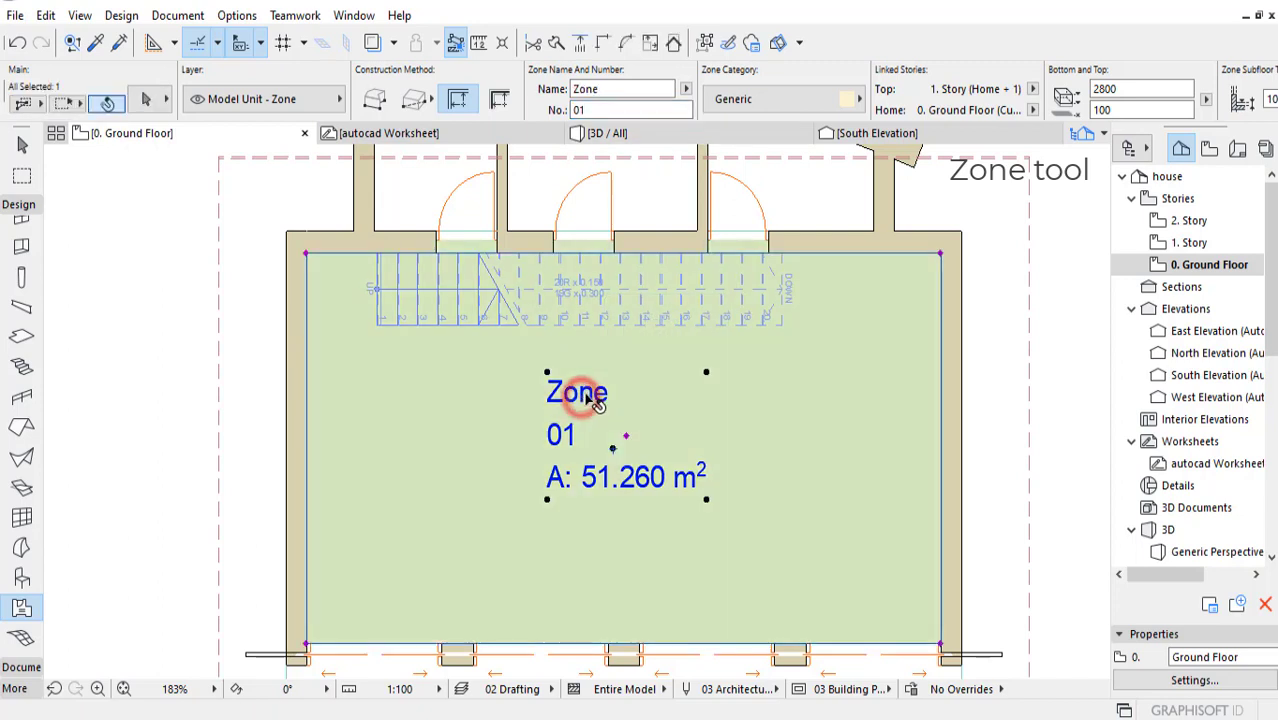
double_click(605, 89)
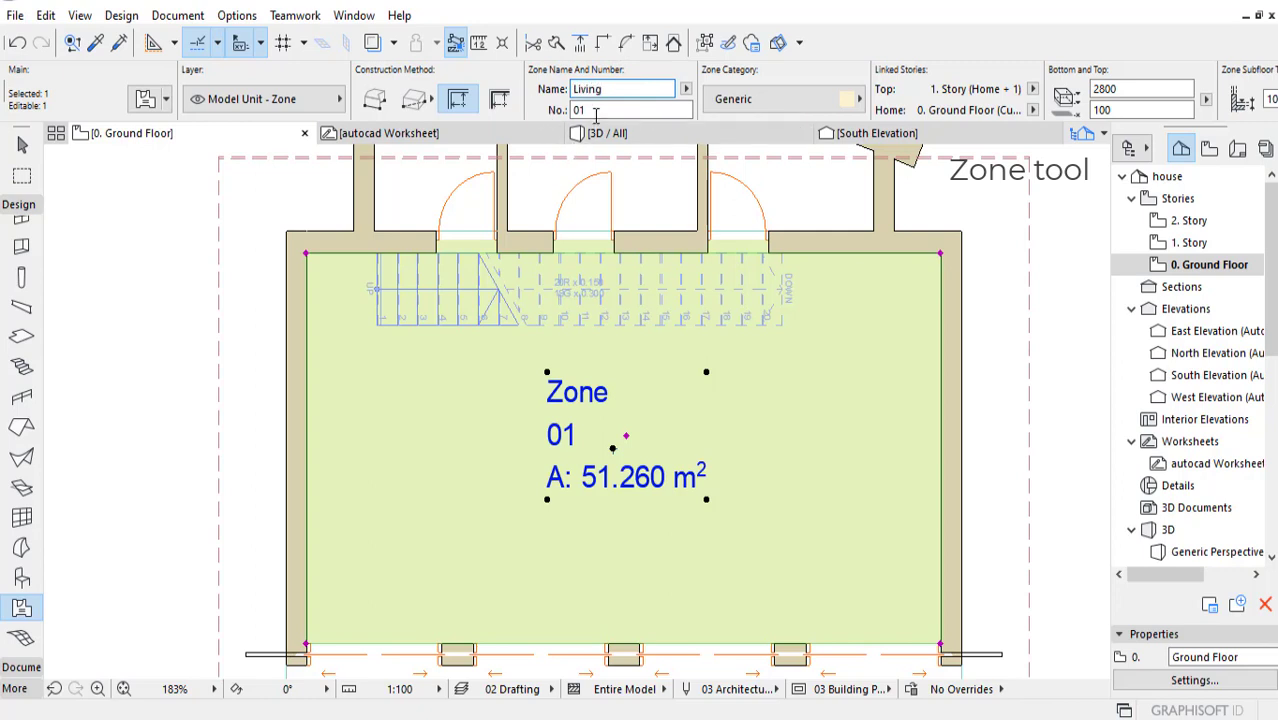
key("Tab")
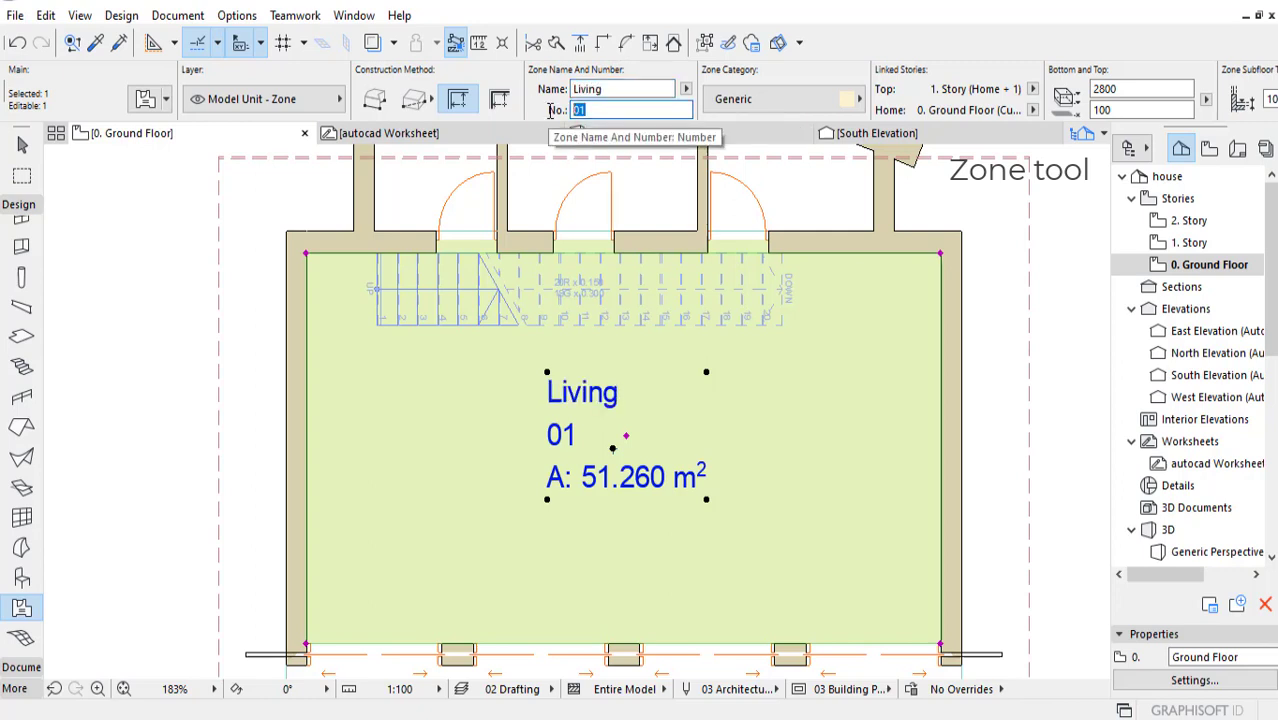
key("Return")
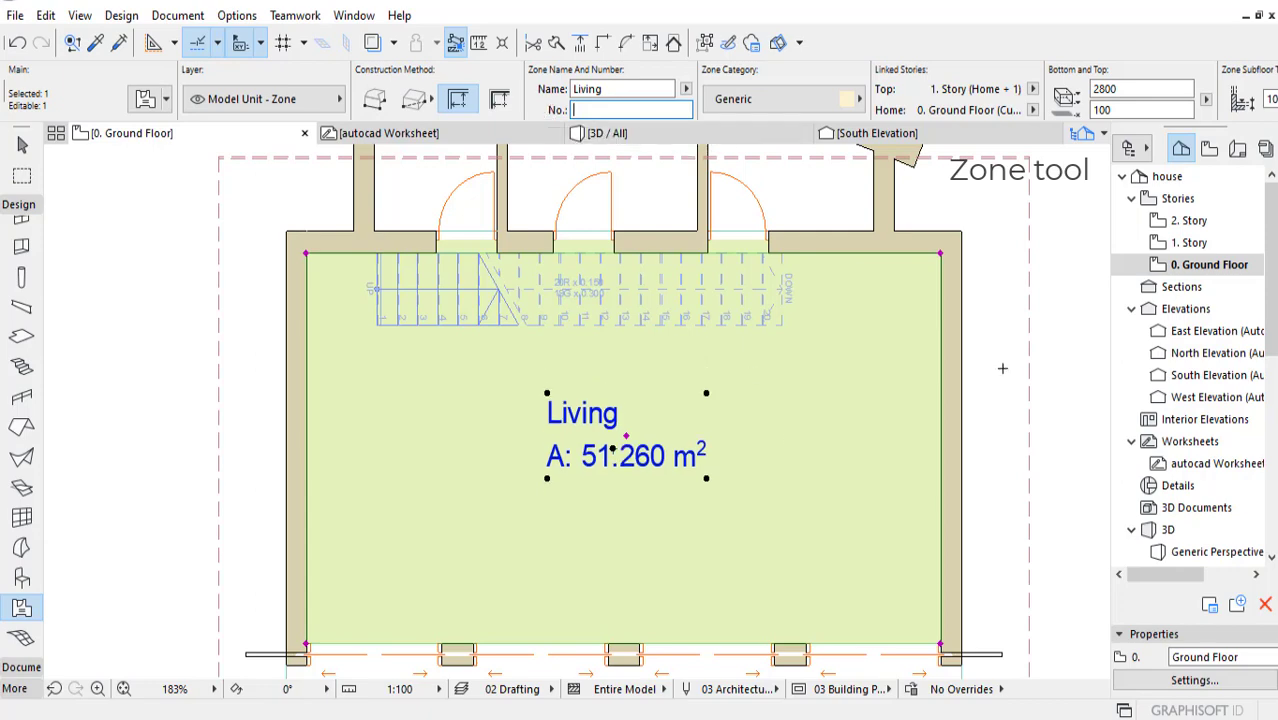
key("Escape")
middle_click_drag(783, 388, 797, 471)
key("Escape")
Step: Create a zone with its stamp in each of the three rear rooms, using the default name Living
middle_click_drag(448, 322, 464, 364)
scroll(471, 317, "up", 3)
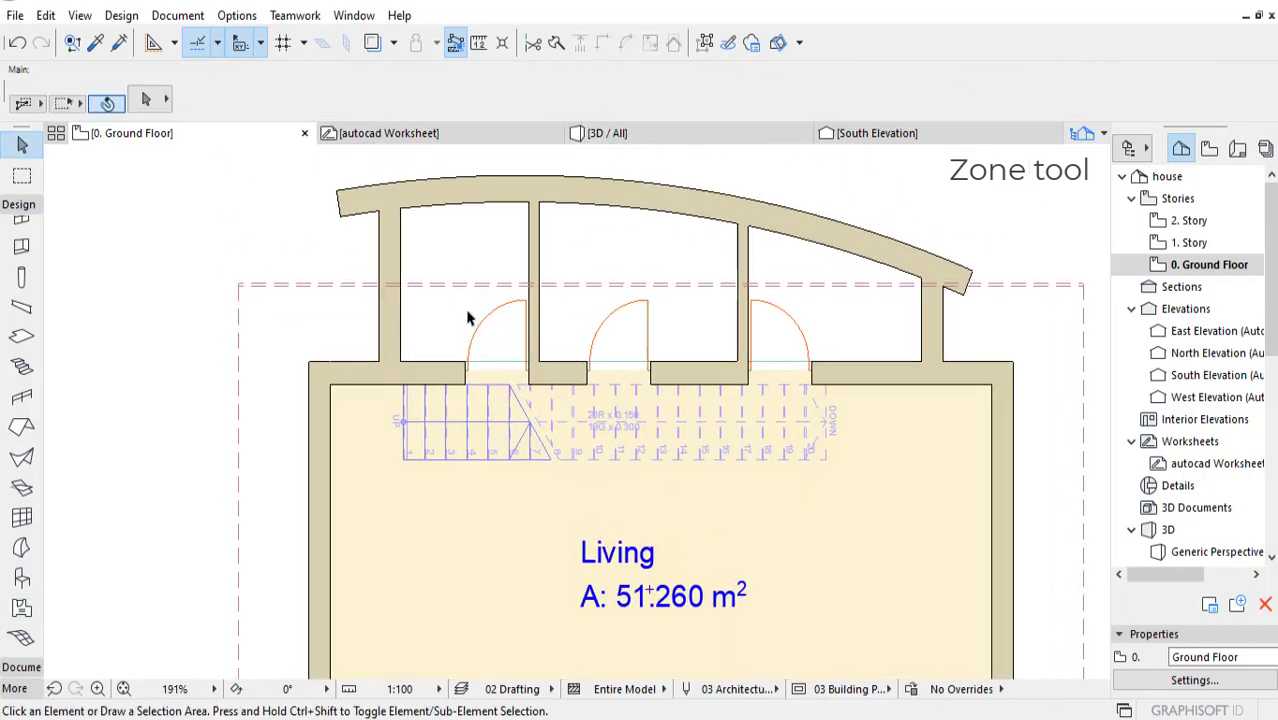
middle_click_drag(564, 321, 491, 330)
scroll(491, 330, "down", 3)
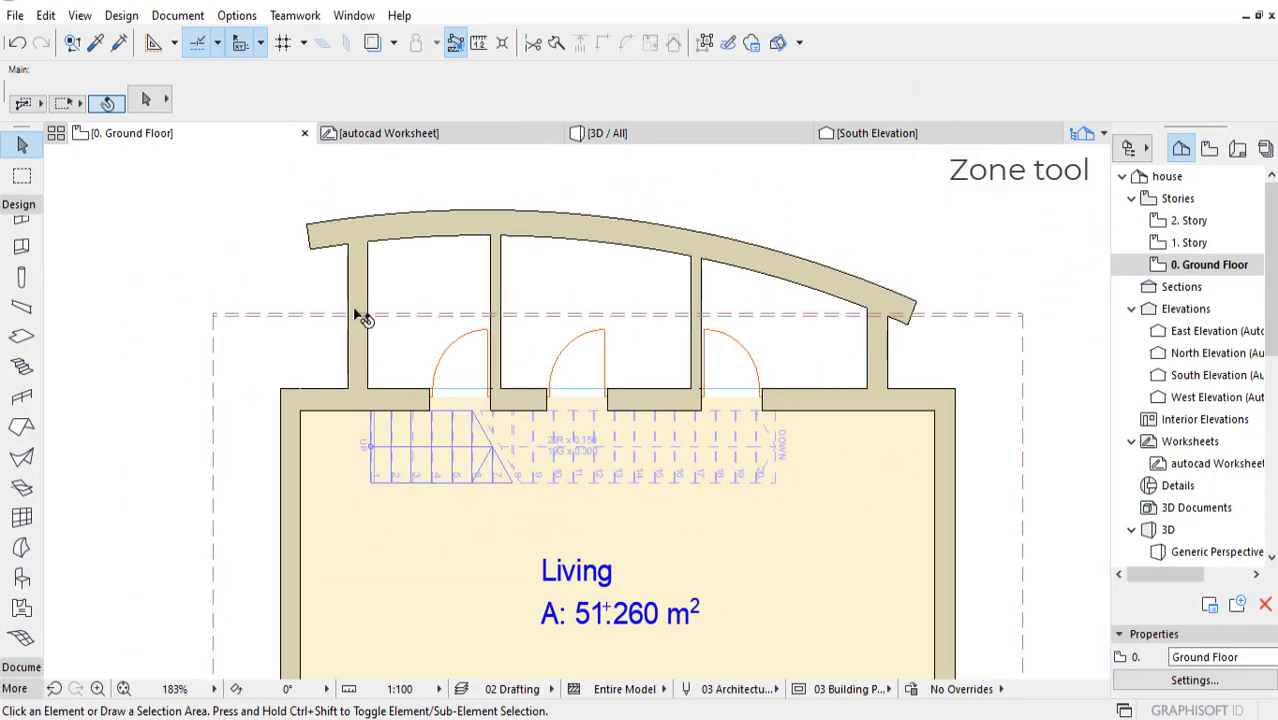
left_click(20, 608)
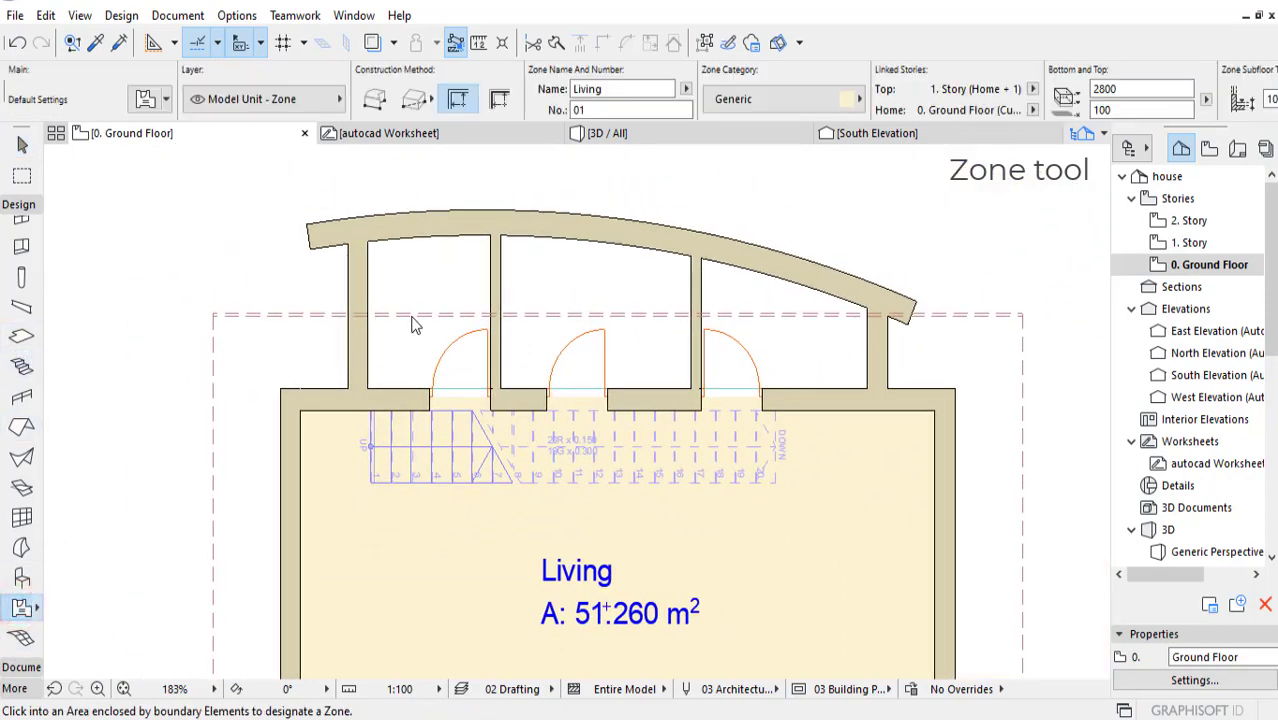
left_click(423, 291)
left_click(424, 291)
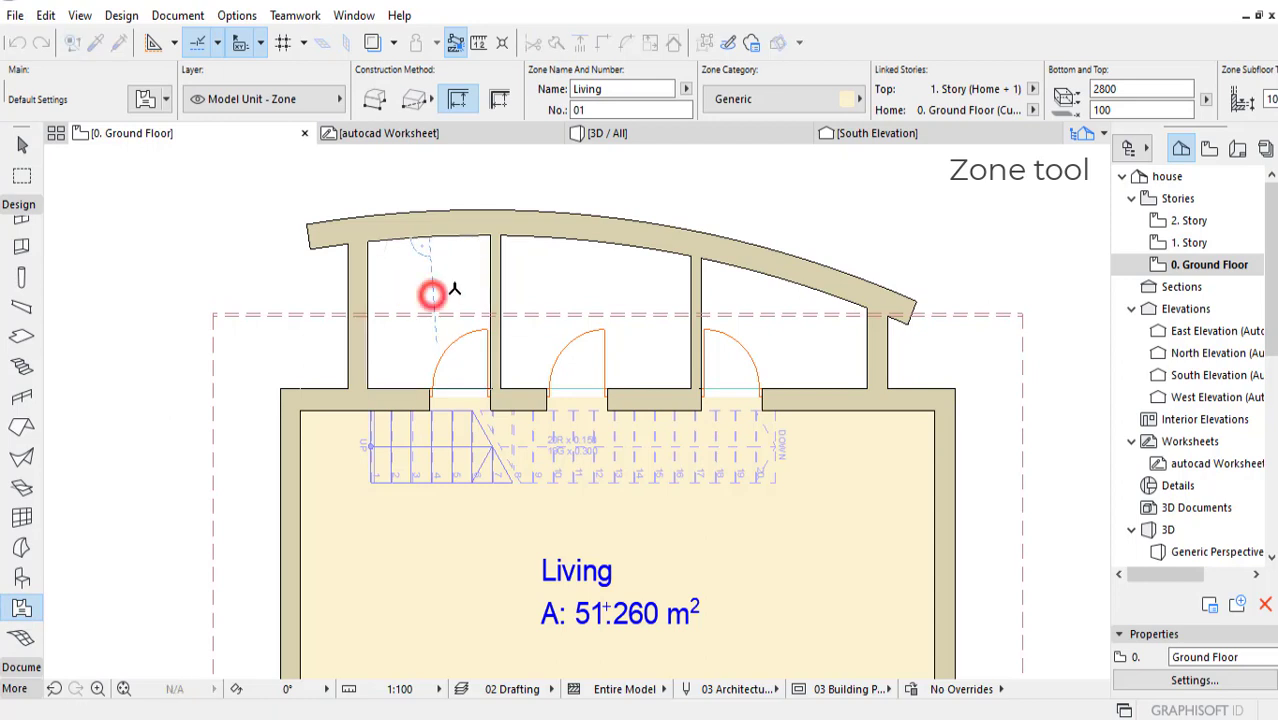
left_click(608, 295)
left_click(608, 296)
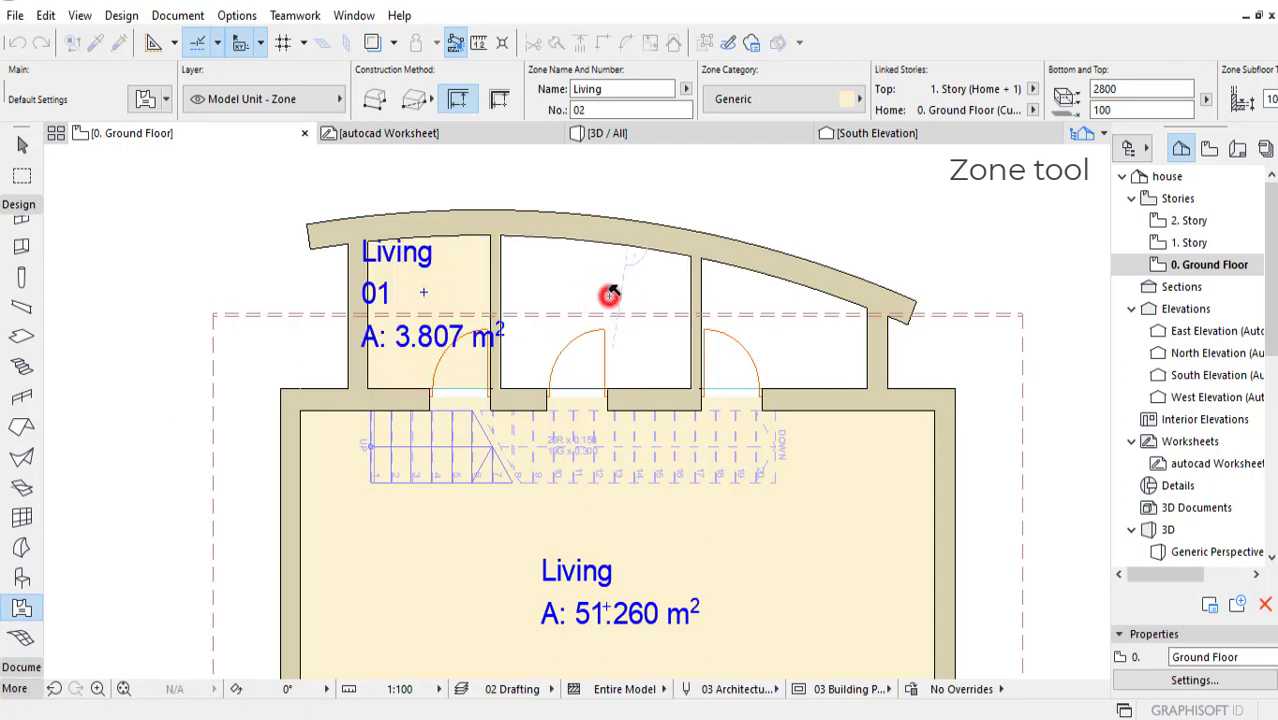
left_click(784, 340)
left_click(784, 340)
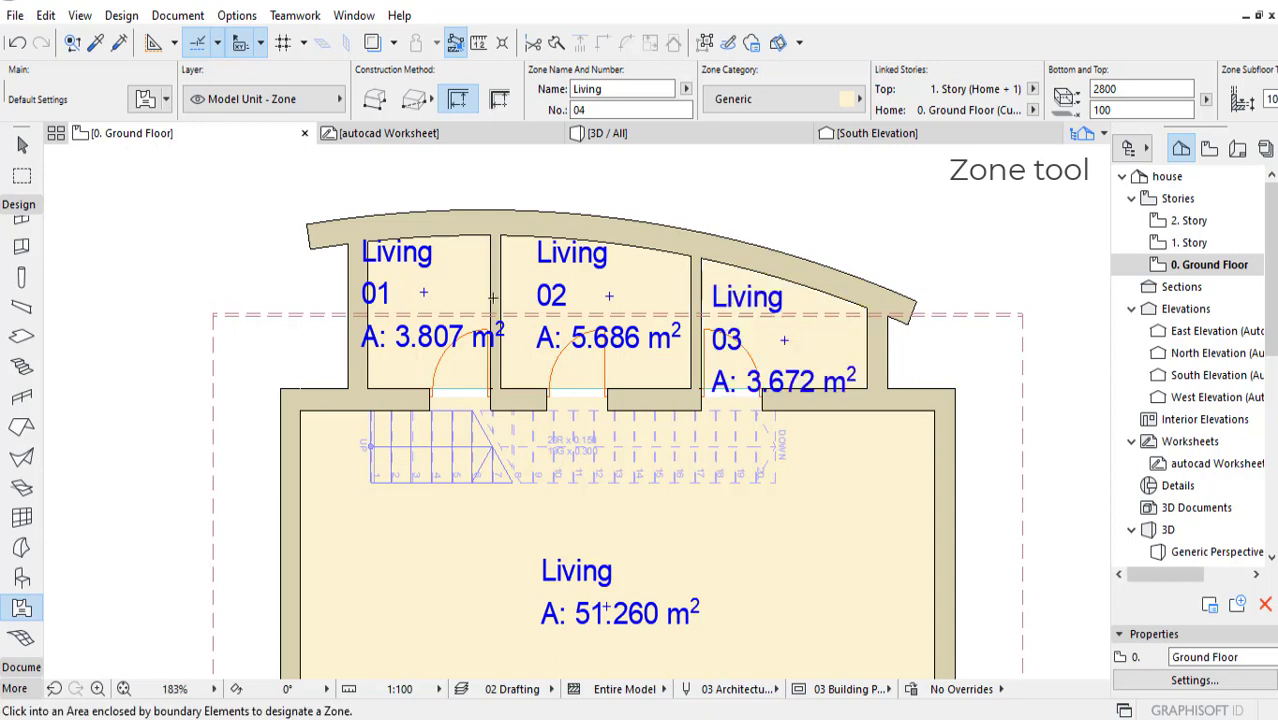
key("Escape")
left_click(397, 255)
left_click(397, 255)
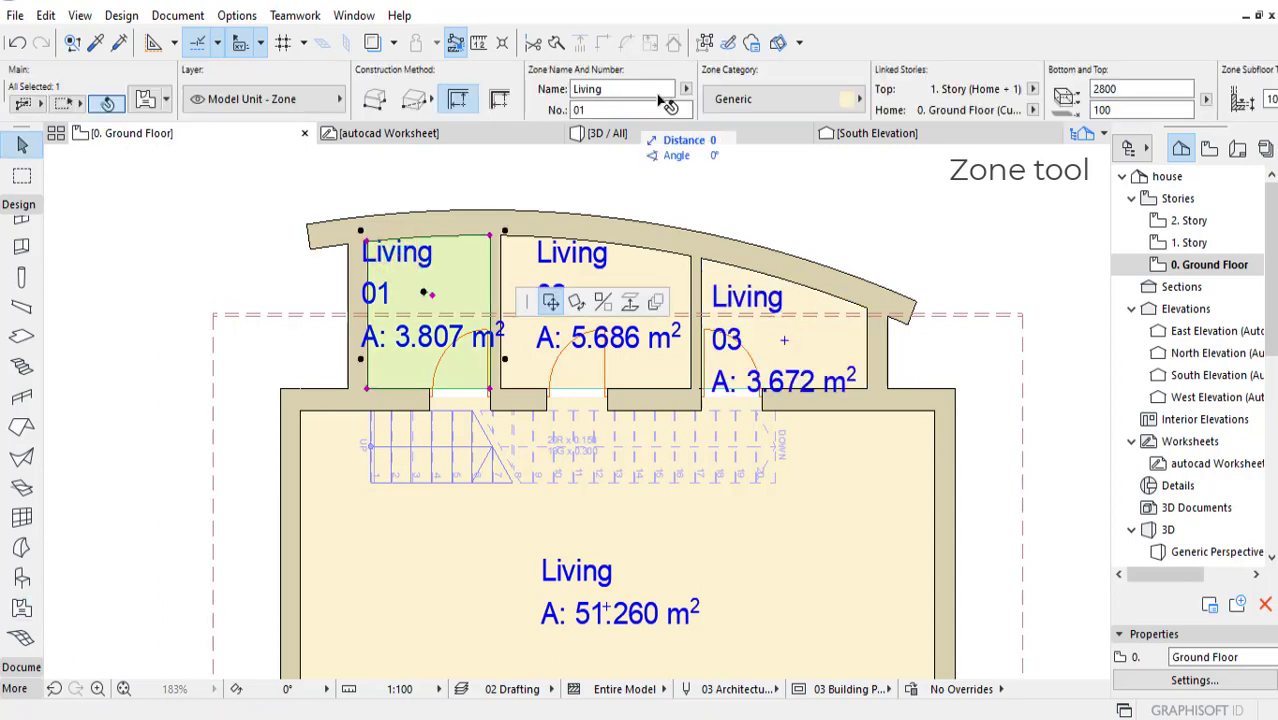
left_click(613, 90)
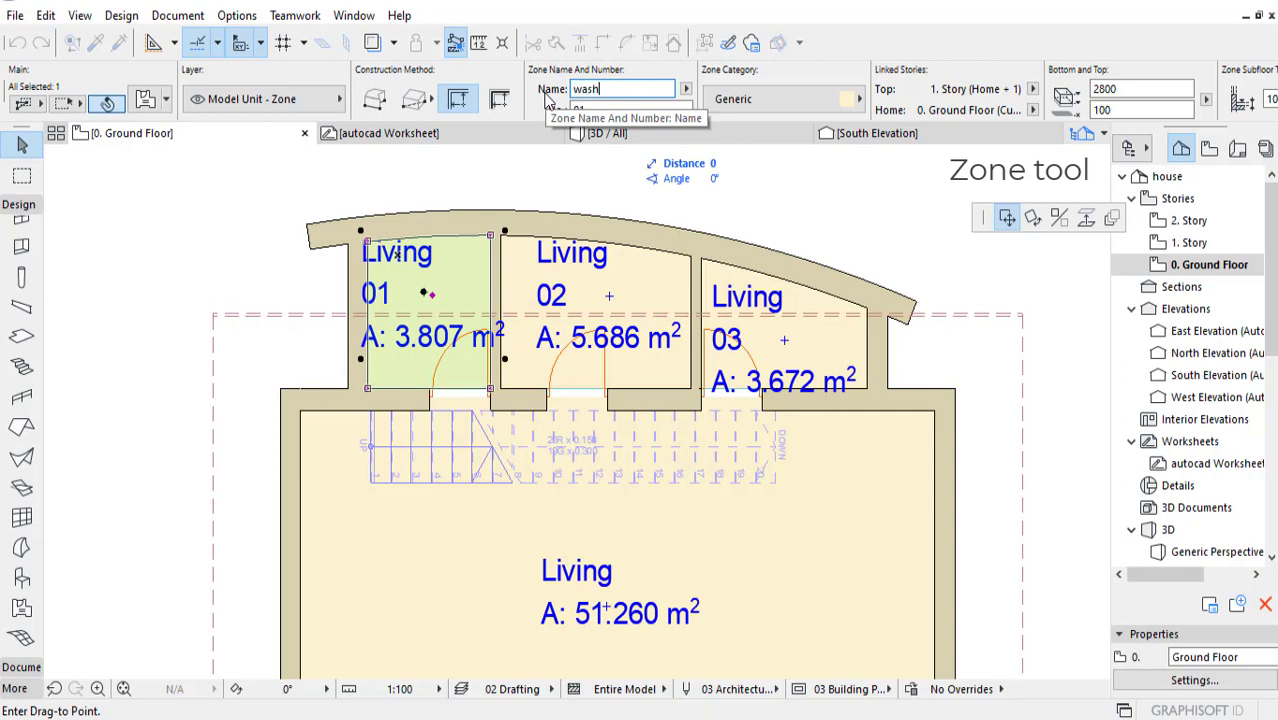
left_click(606, 109)
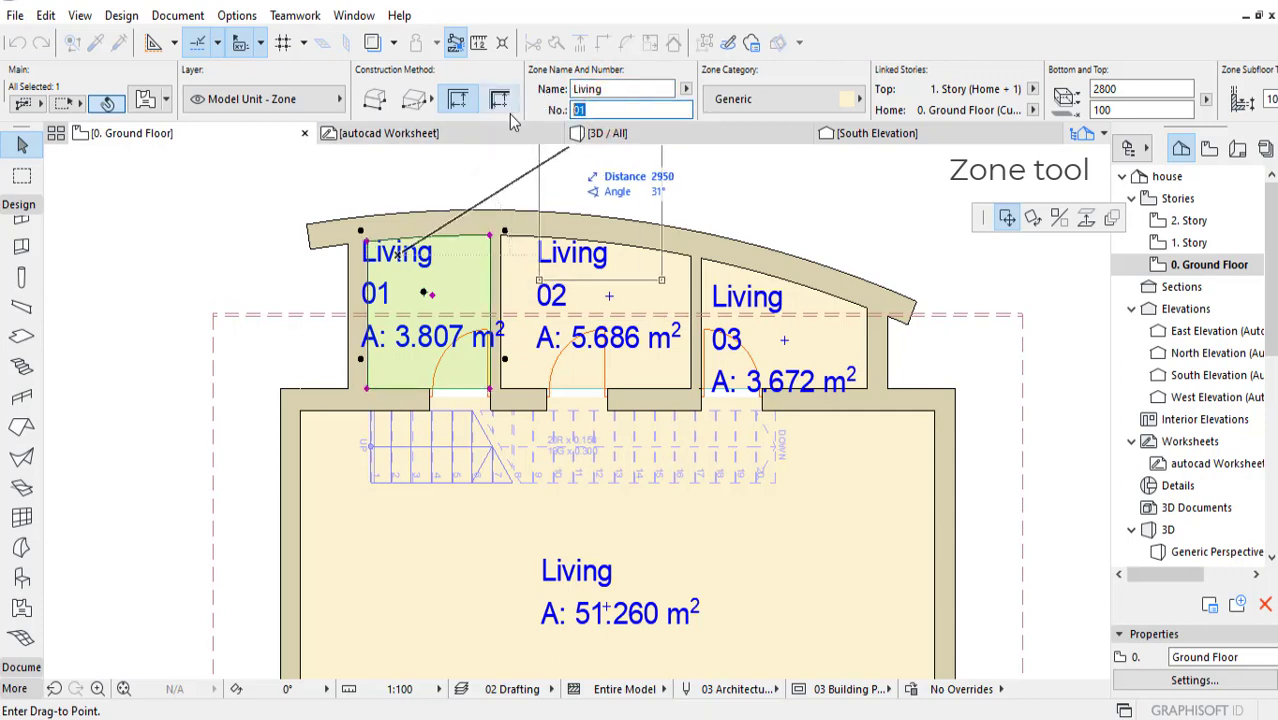
key("shift+Tab")
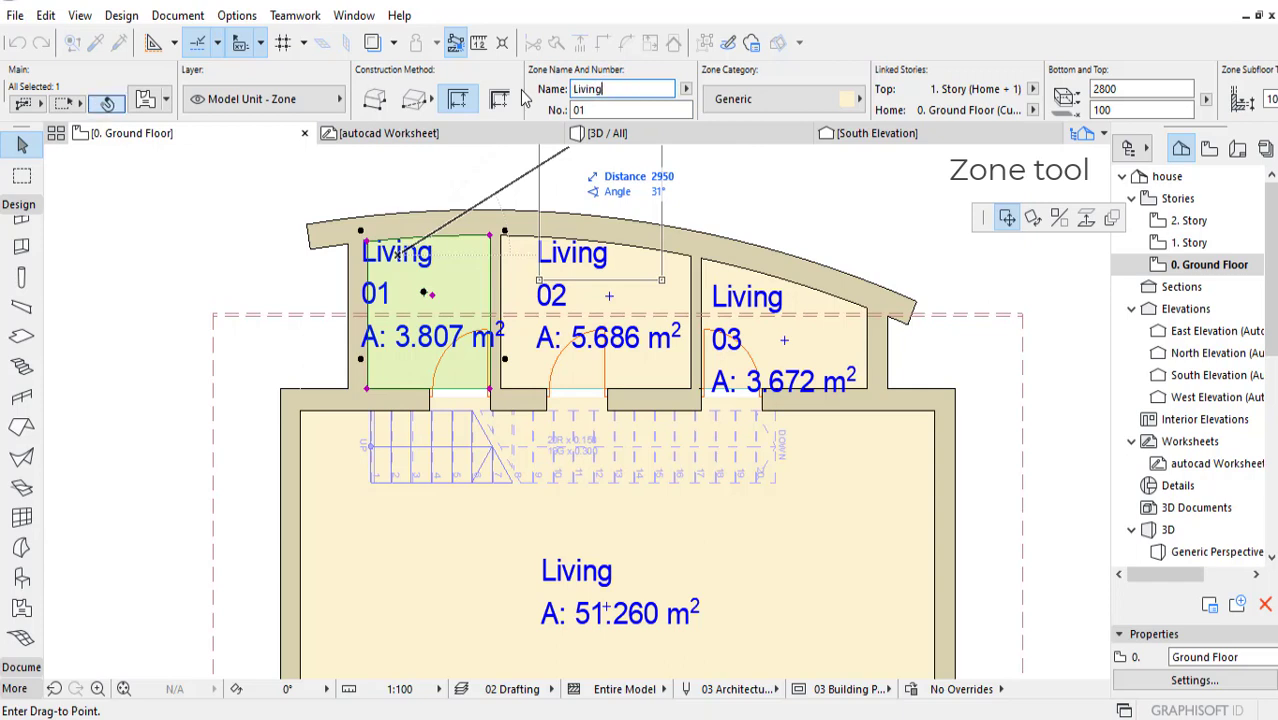
left_click(595, 109)
key("Escape")
key("Escape")
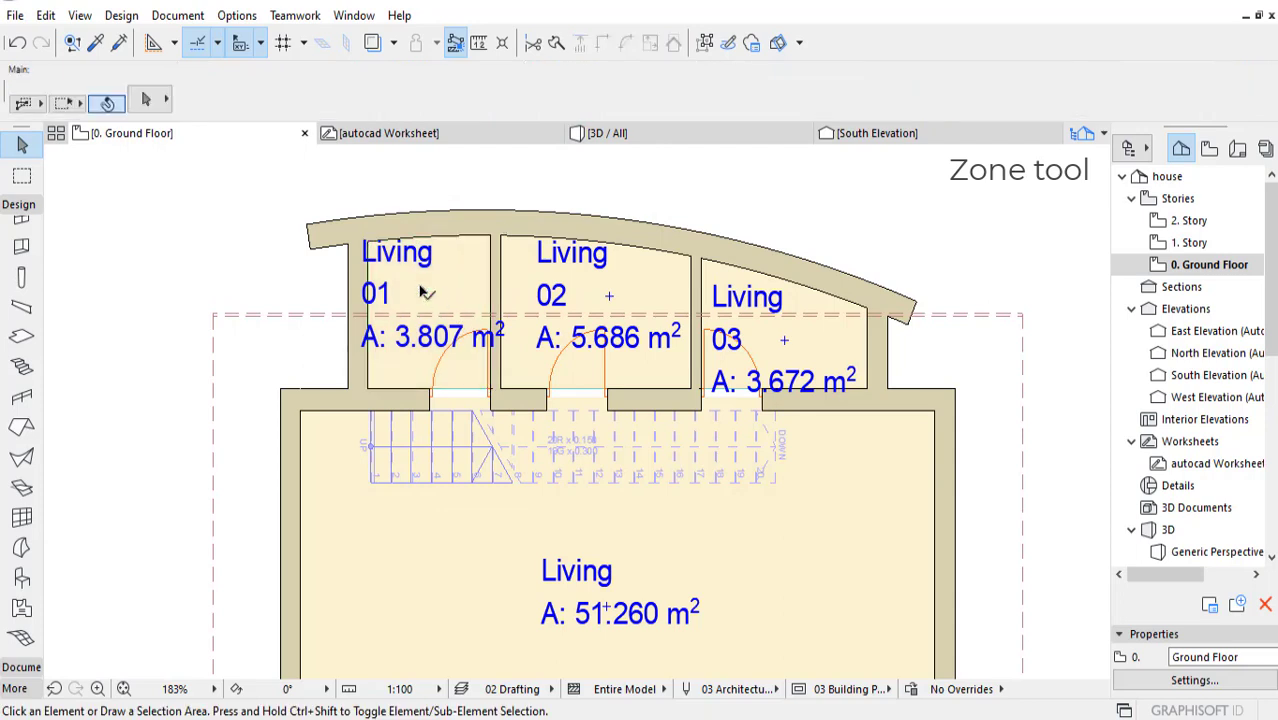
Step: Rename the leftmost rear room's zone to wash room and clear its zone number
left_click(431, 281)
left_click(600, 89)
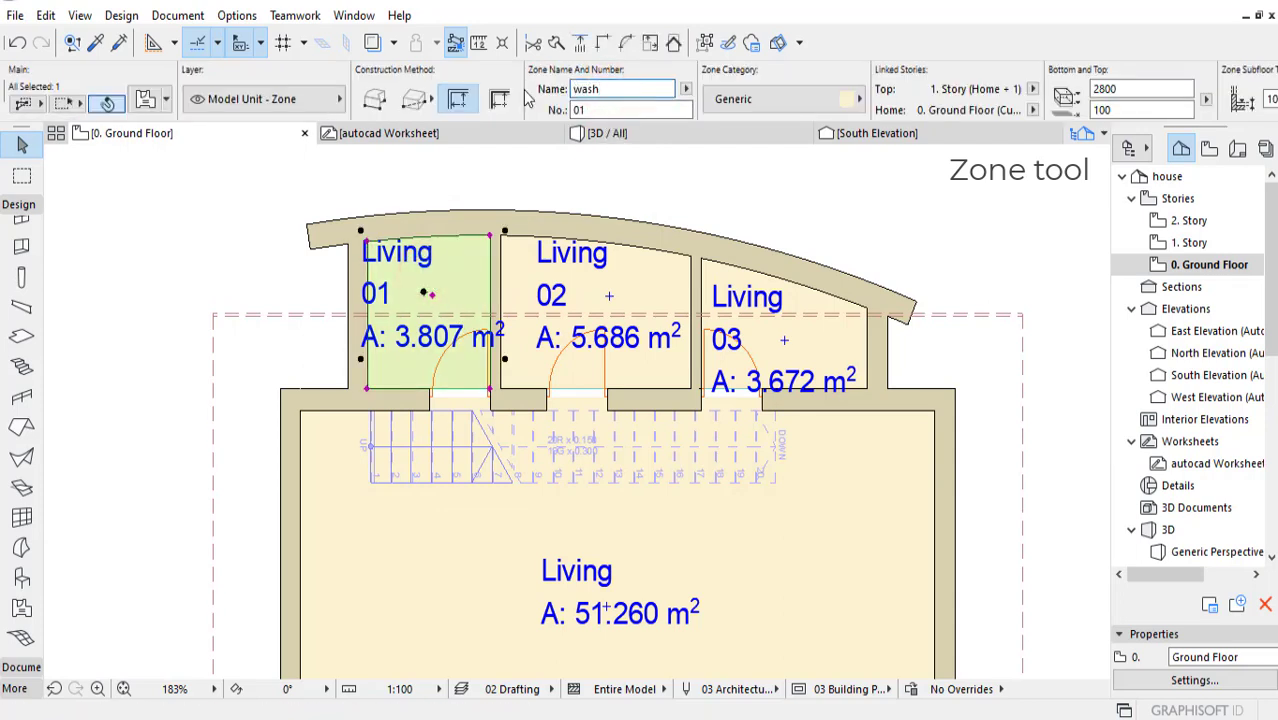
left_click(570, 110)
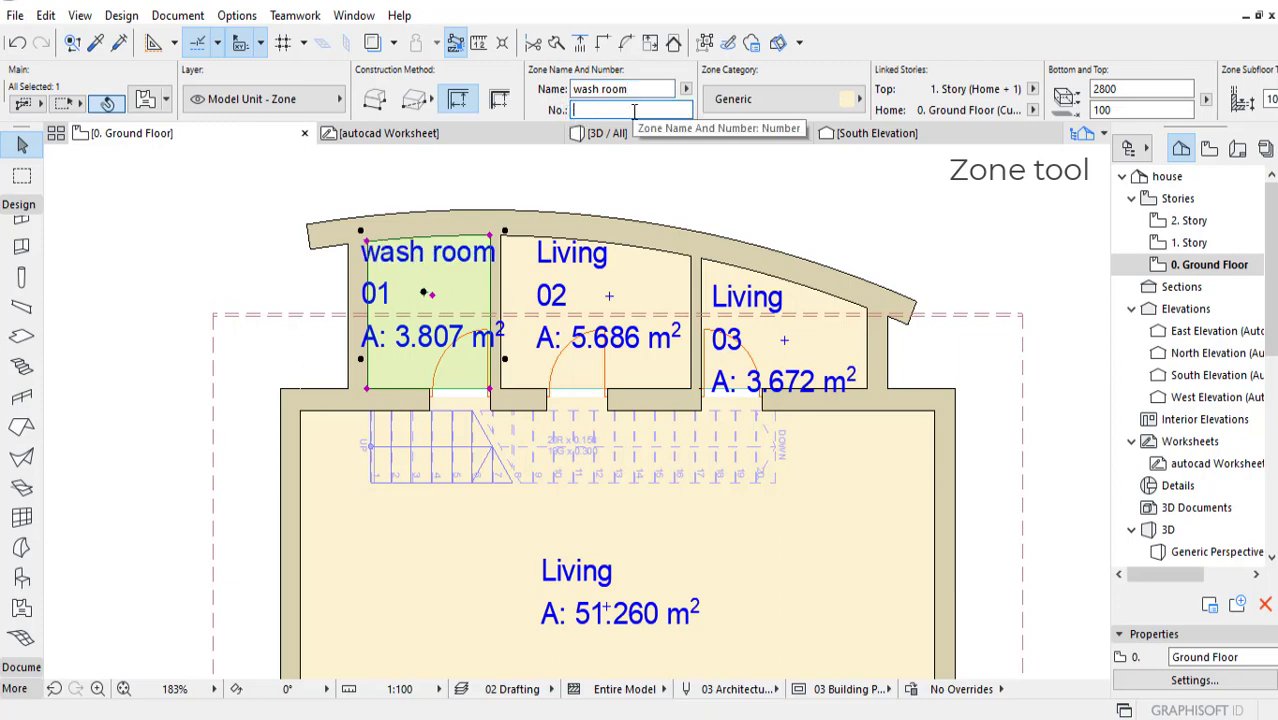
Step: Rename the middle rear room's zone to Stores and clear its zone number
left_click(592, 257)
left_click(588, 258)
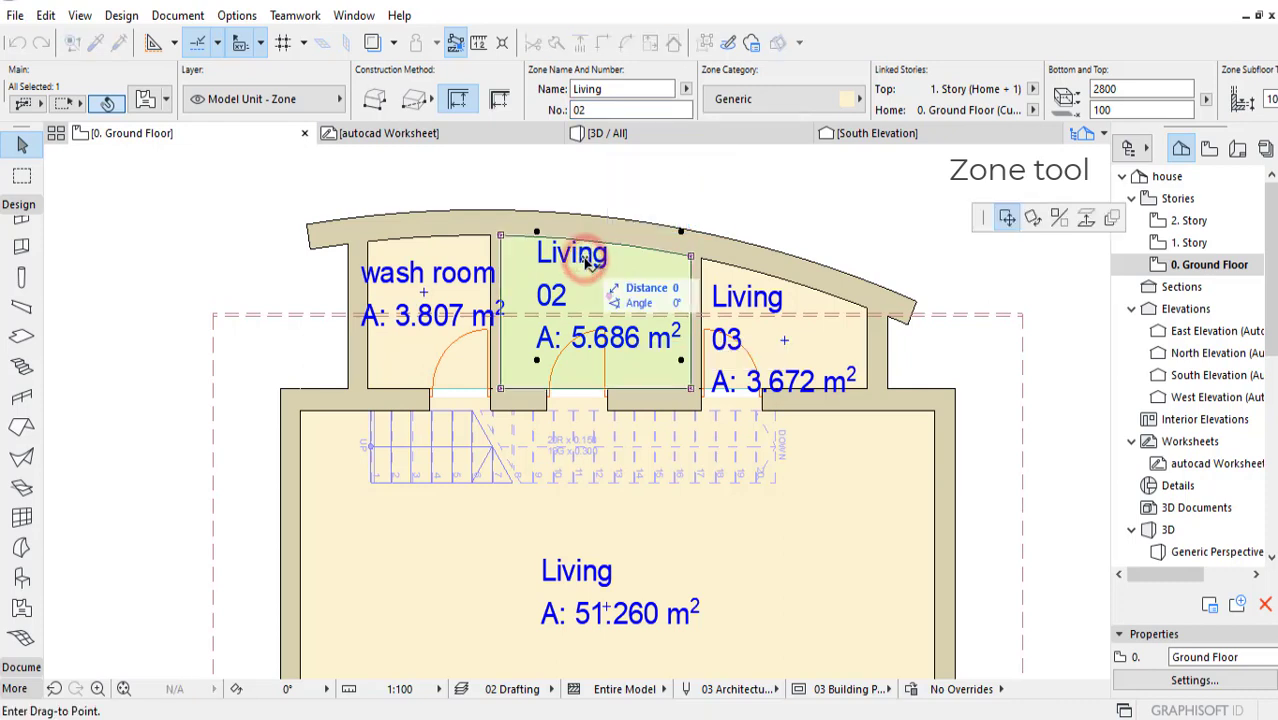
left_click(587, 261)
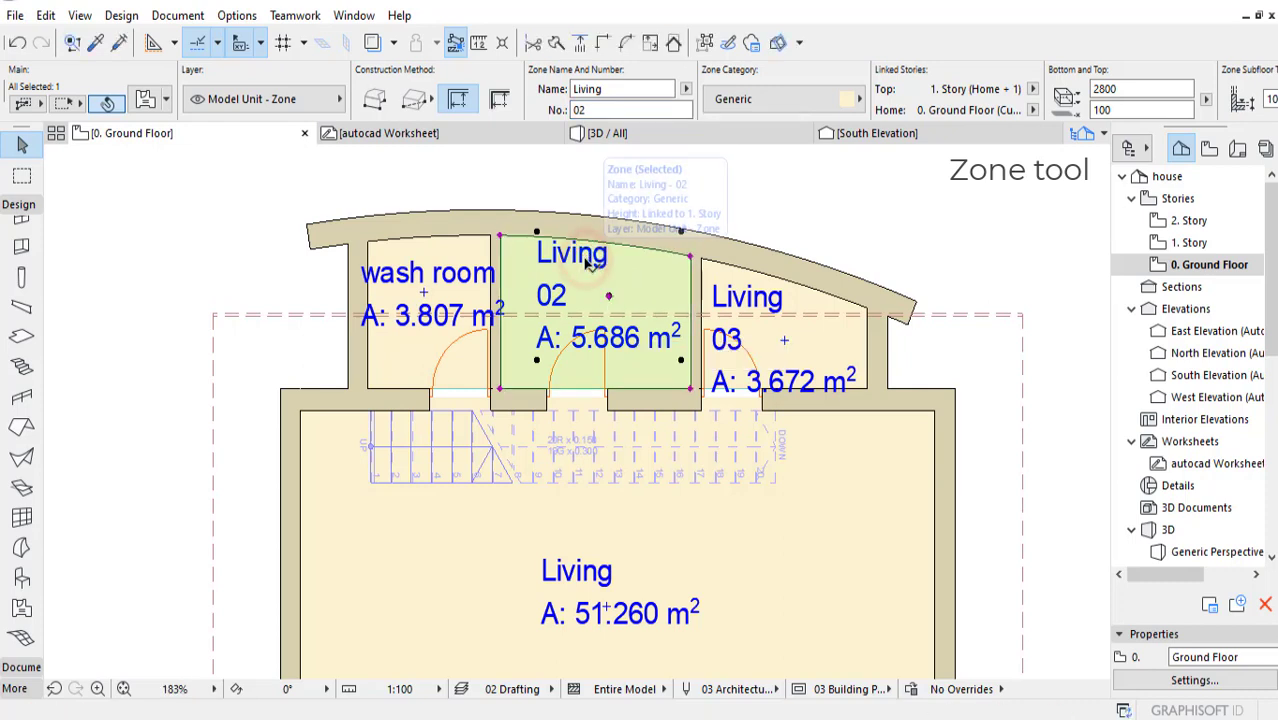
double_click(587, 89)
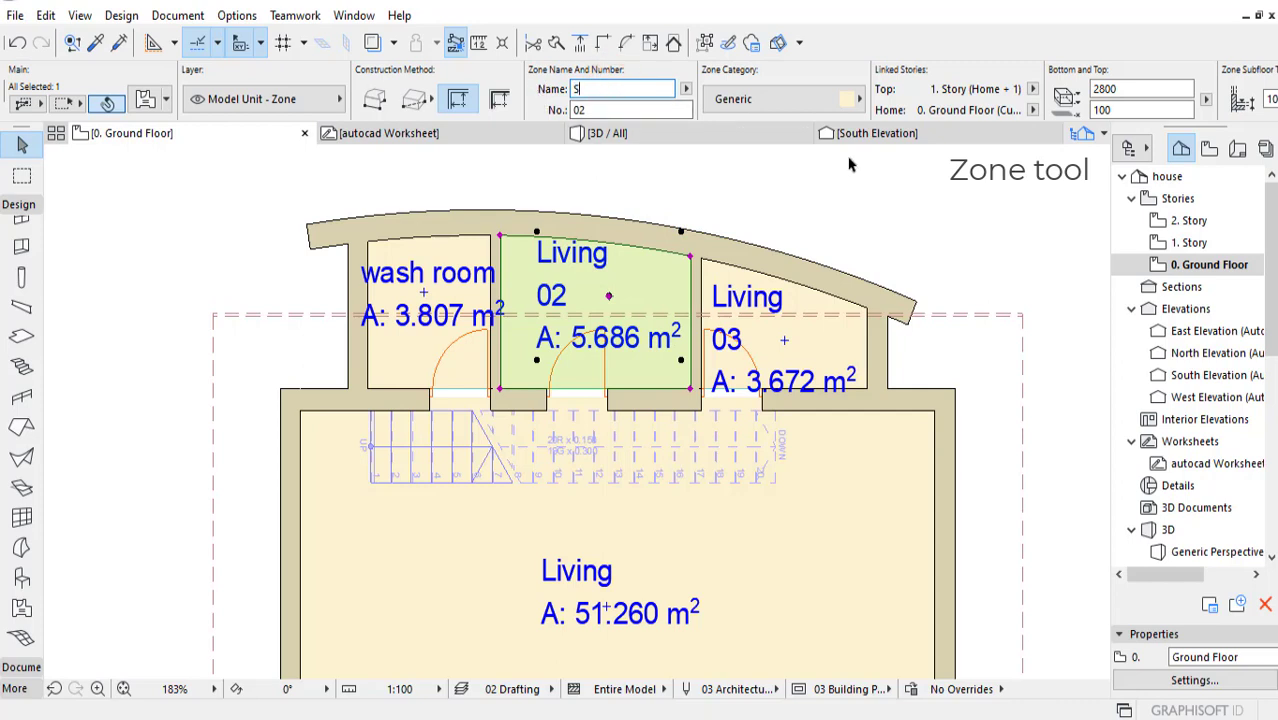
left_click(590, 110)
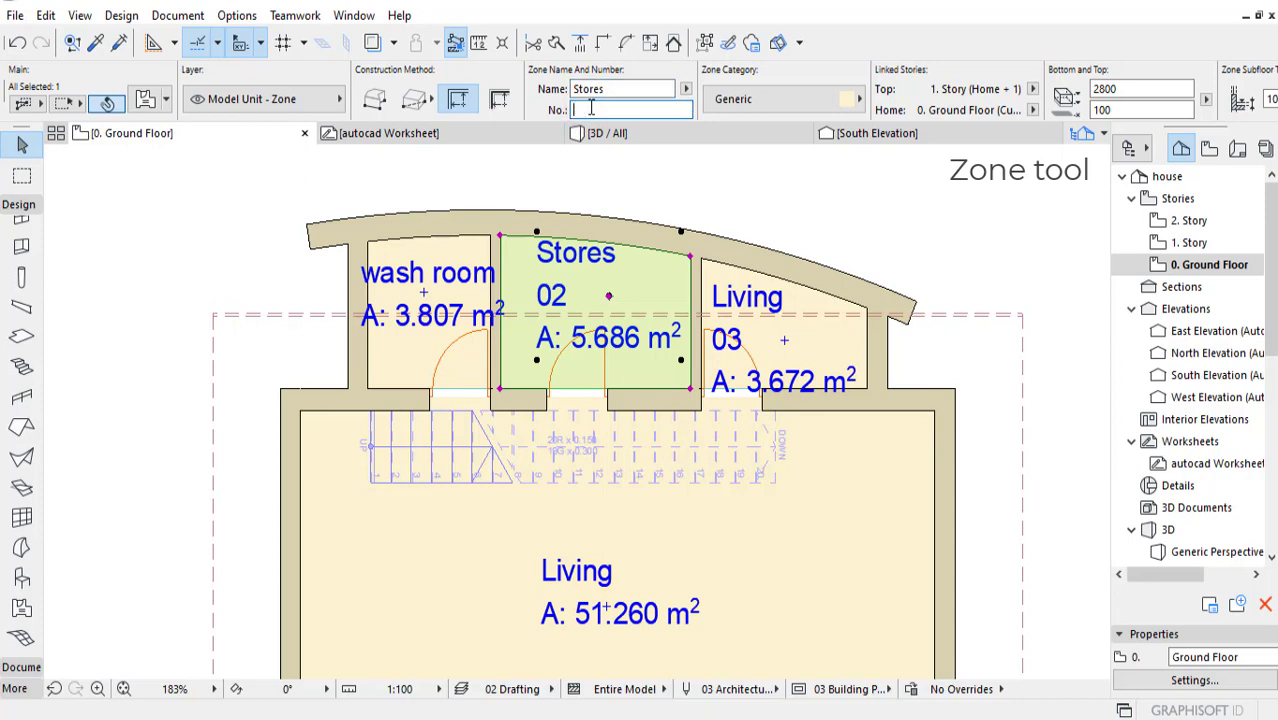
Step: Rename the rightmost rear room's zone to wash and clear its zone number
left_click(765, 307)
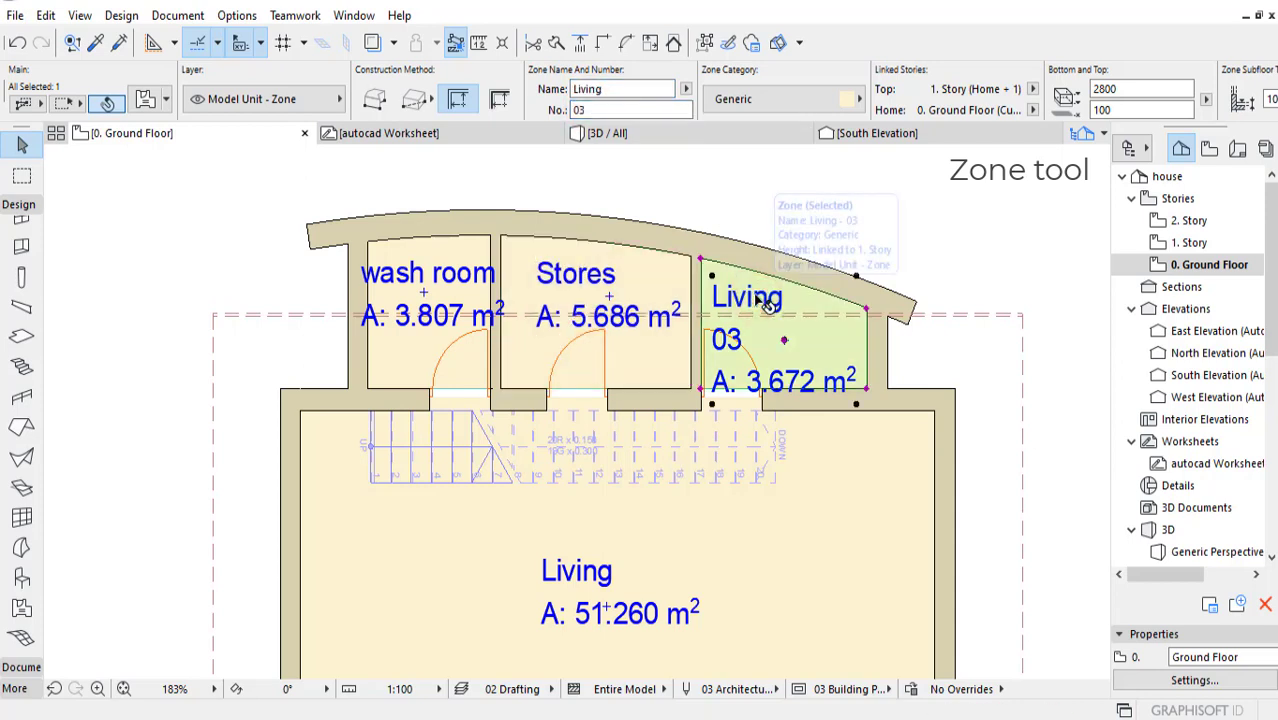
double_click(603, 87)
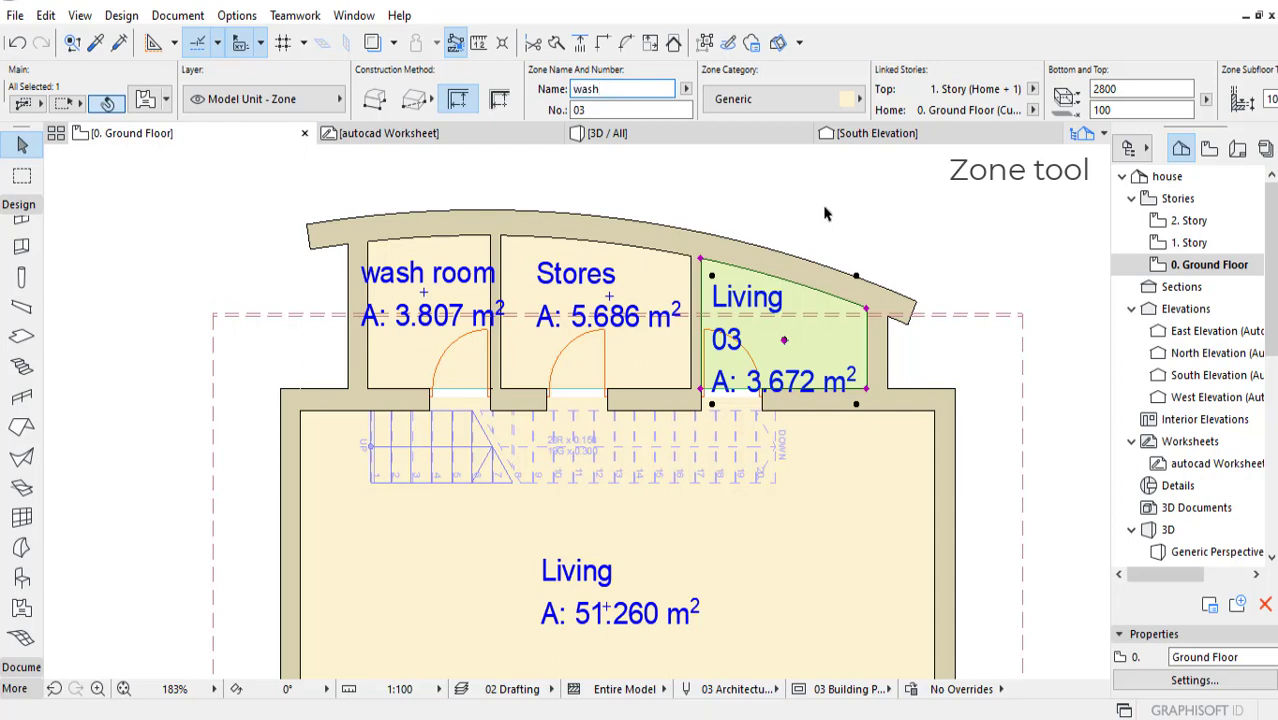
left_click(597, 110)
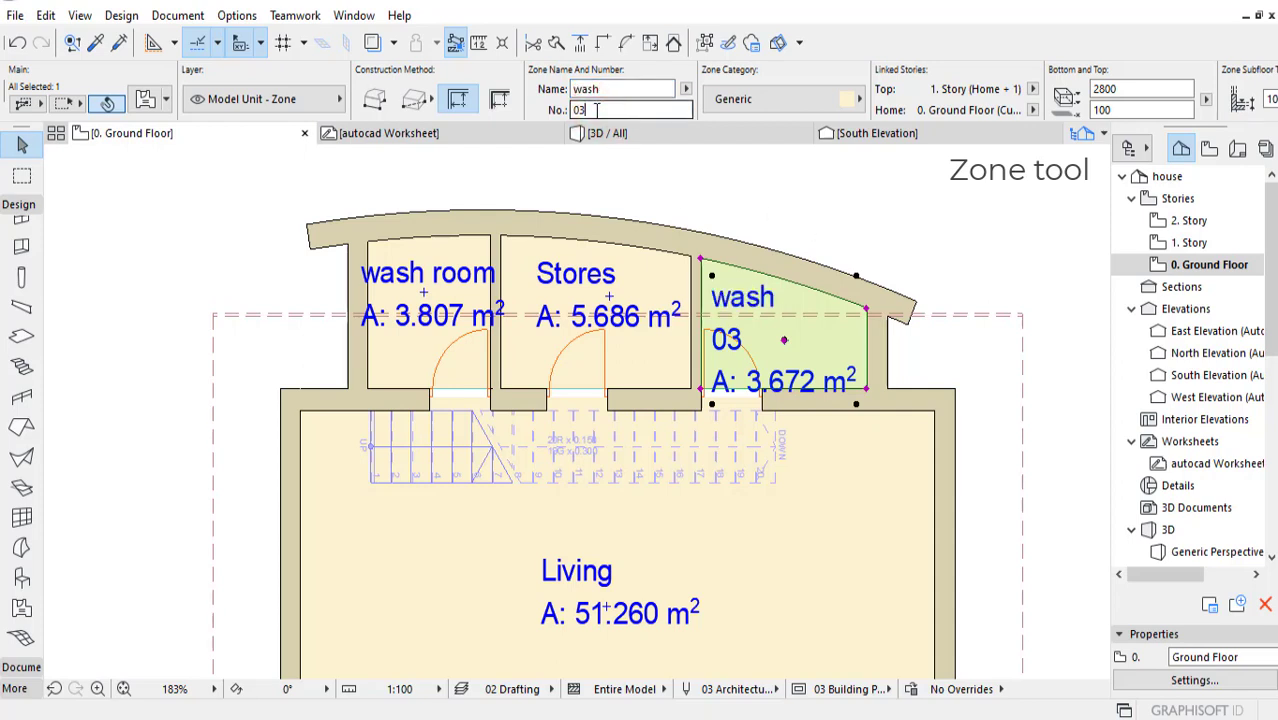
Step: Set the font size of the Stores zone's stamp to 2 mm
middle_click_drag(642, 311, 628, 287)
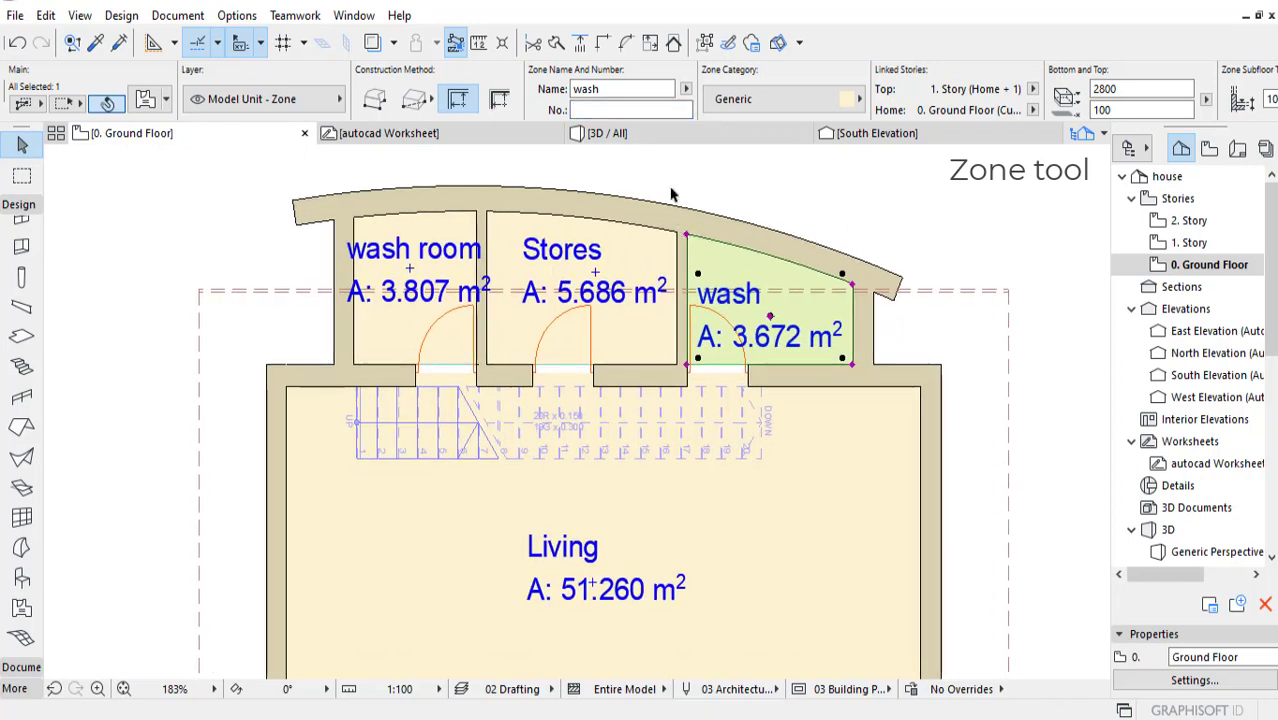
left_click(596, 249)
scroll(860, 103, "down", 3)
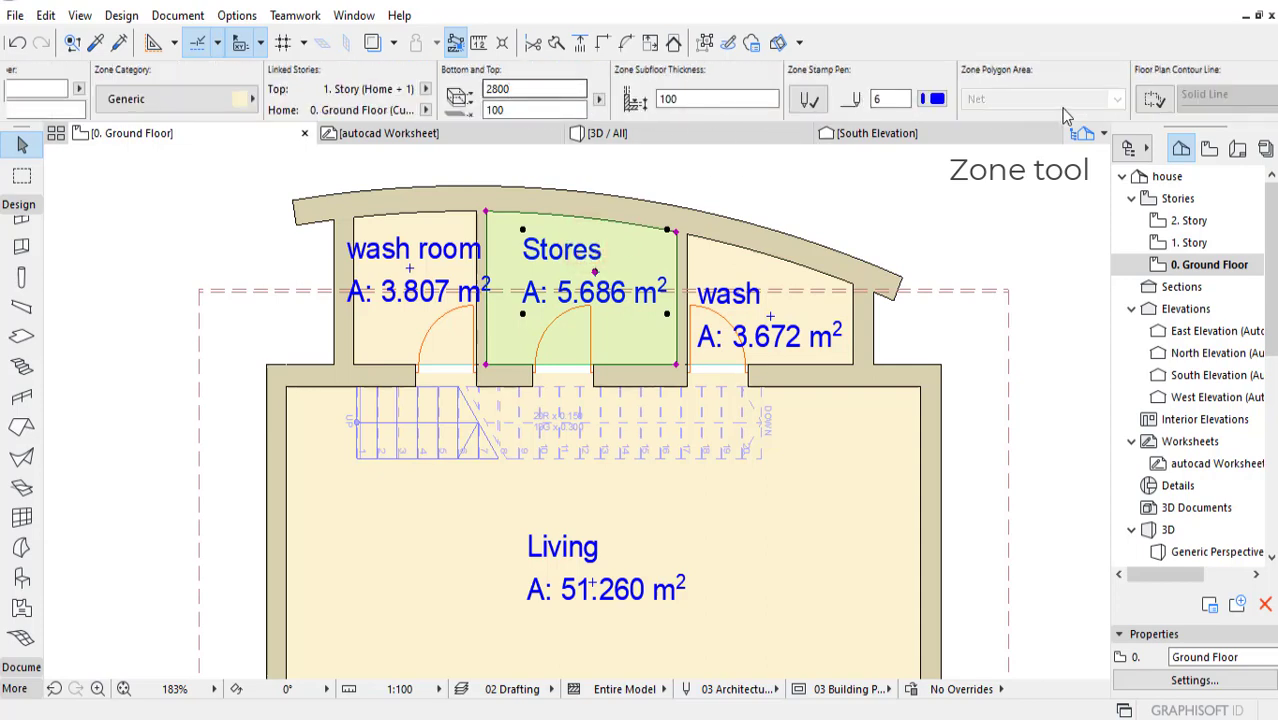
scroll(936, 95, "down", 3)
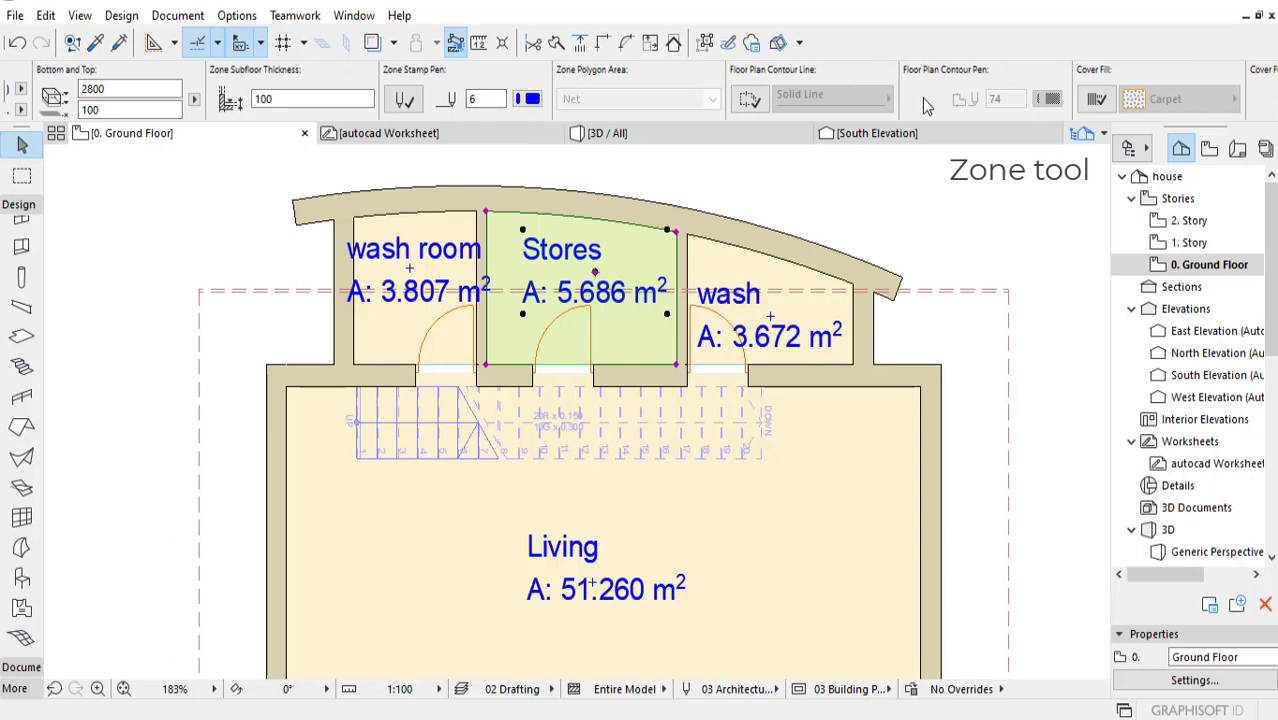
scroll(926, 105, "down", 5)
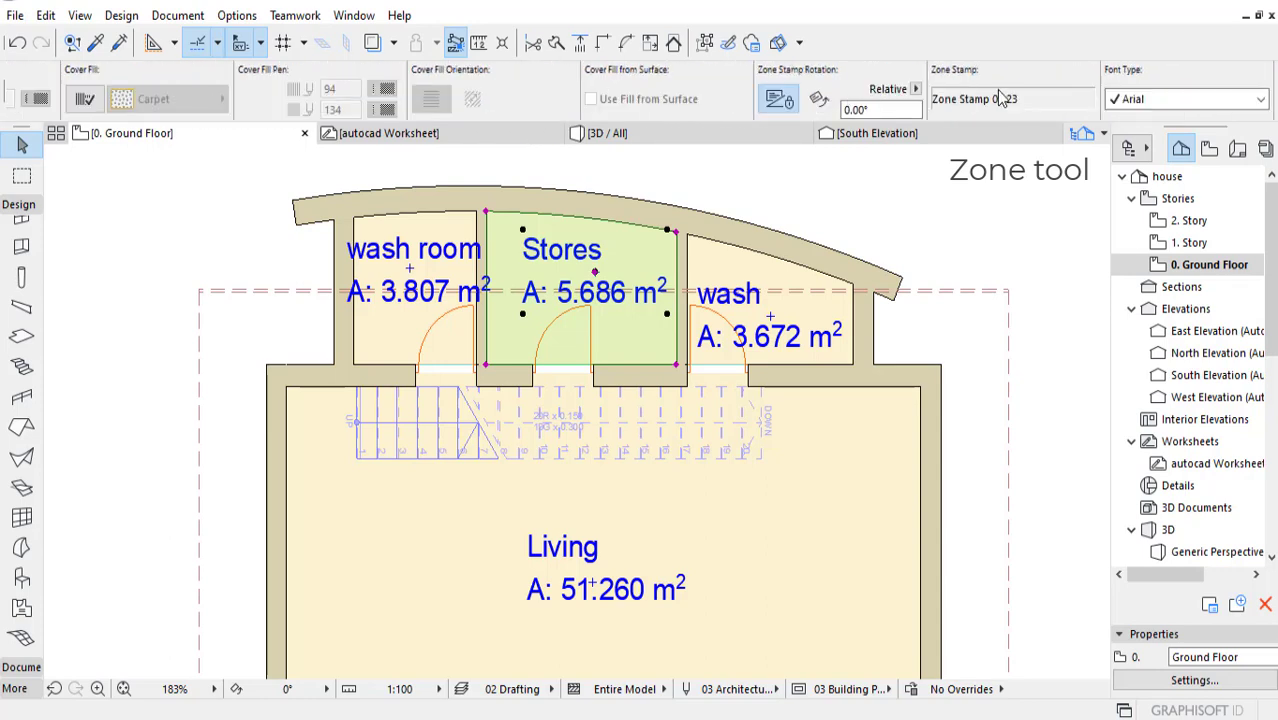
scroll(915, 95, "down", 5)
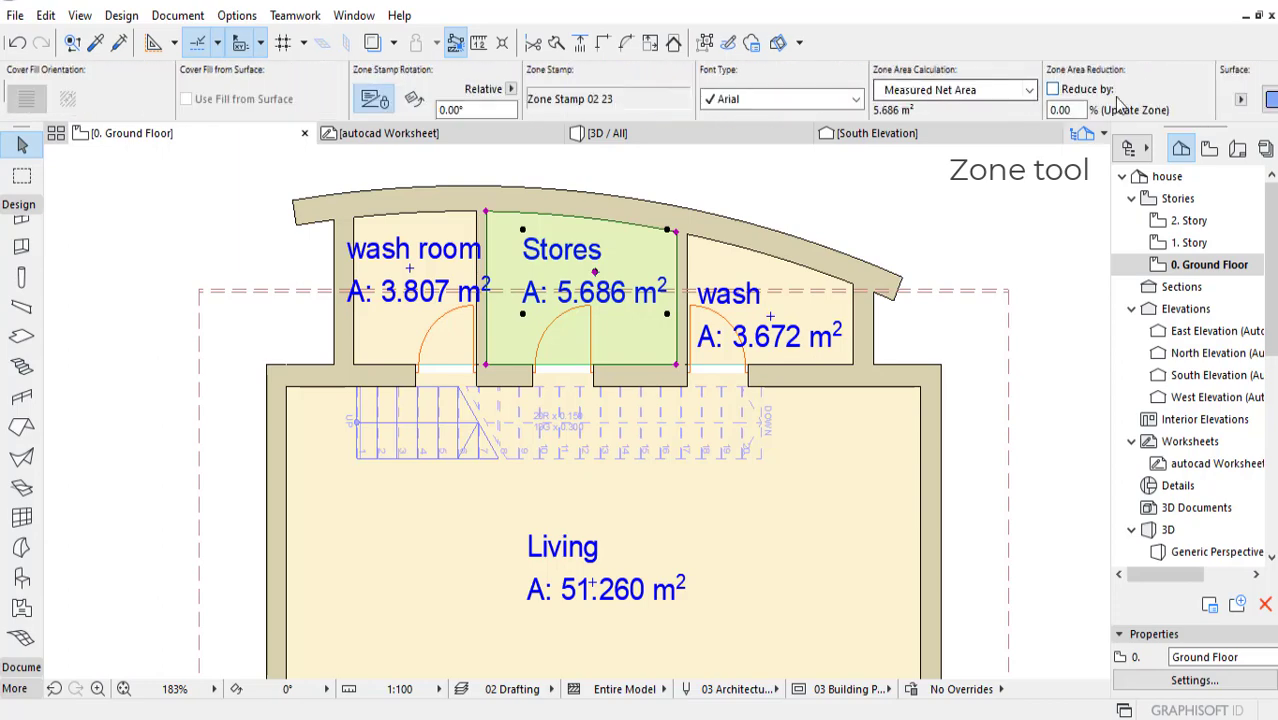
left_click(856, 99)
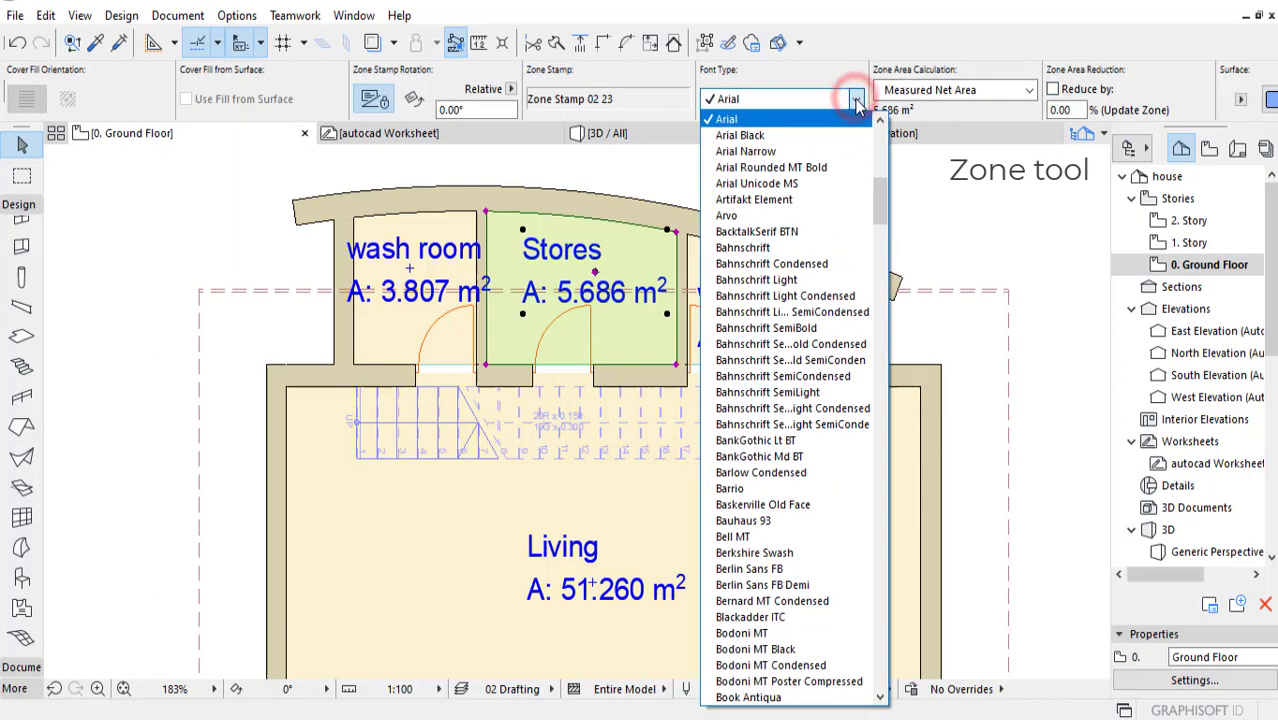
left_click(857, 101)
scroll(1068, 110, "down", 5)
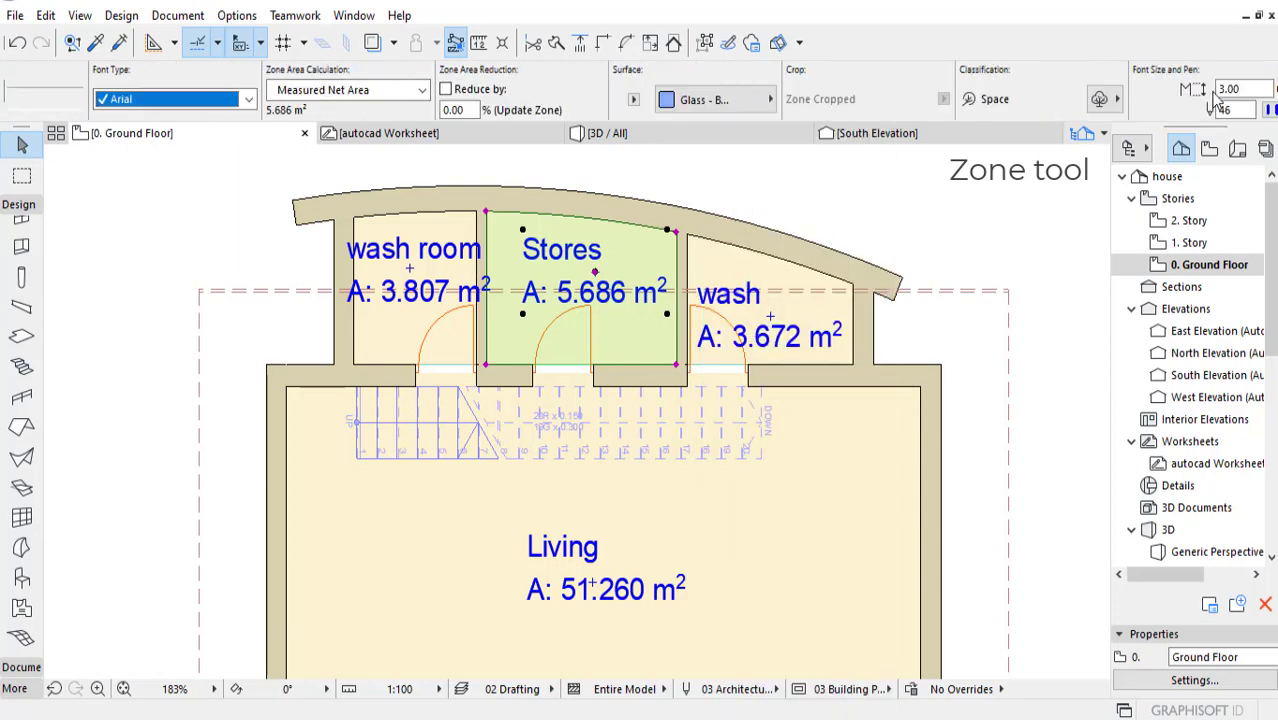
scroll(1218, 97, "down", 3)
left_click(1030, 89)
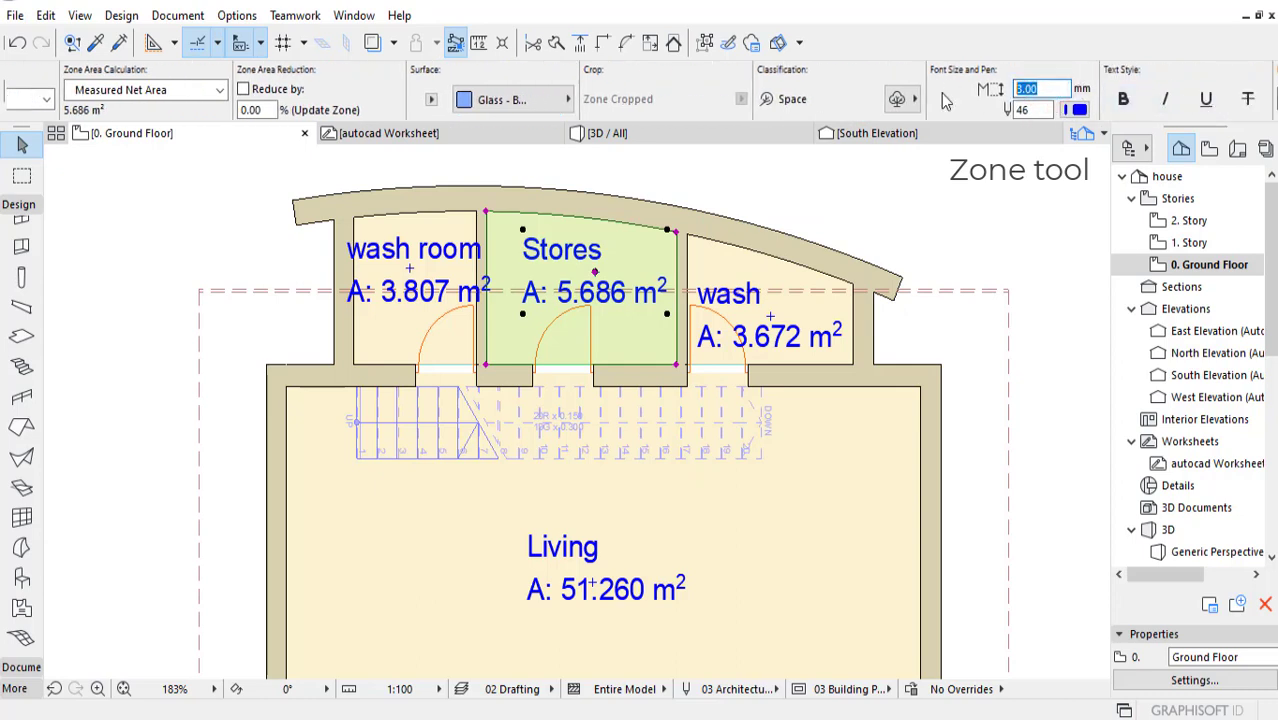
type("2")
key("Return")
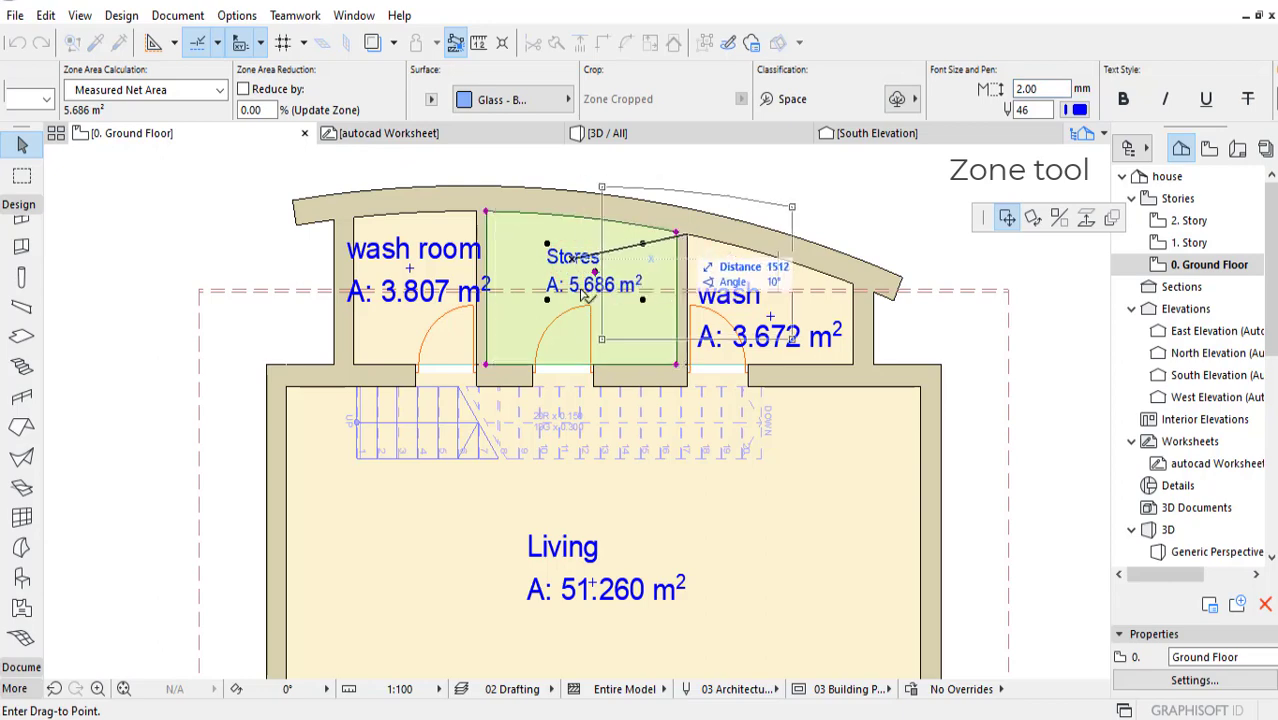
Step: Set the font size of the wash zone's stamp to 2.50 mm
left_click(752, 312)
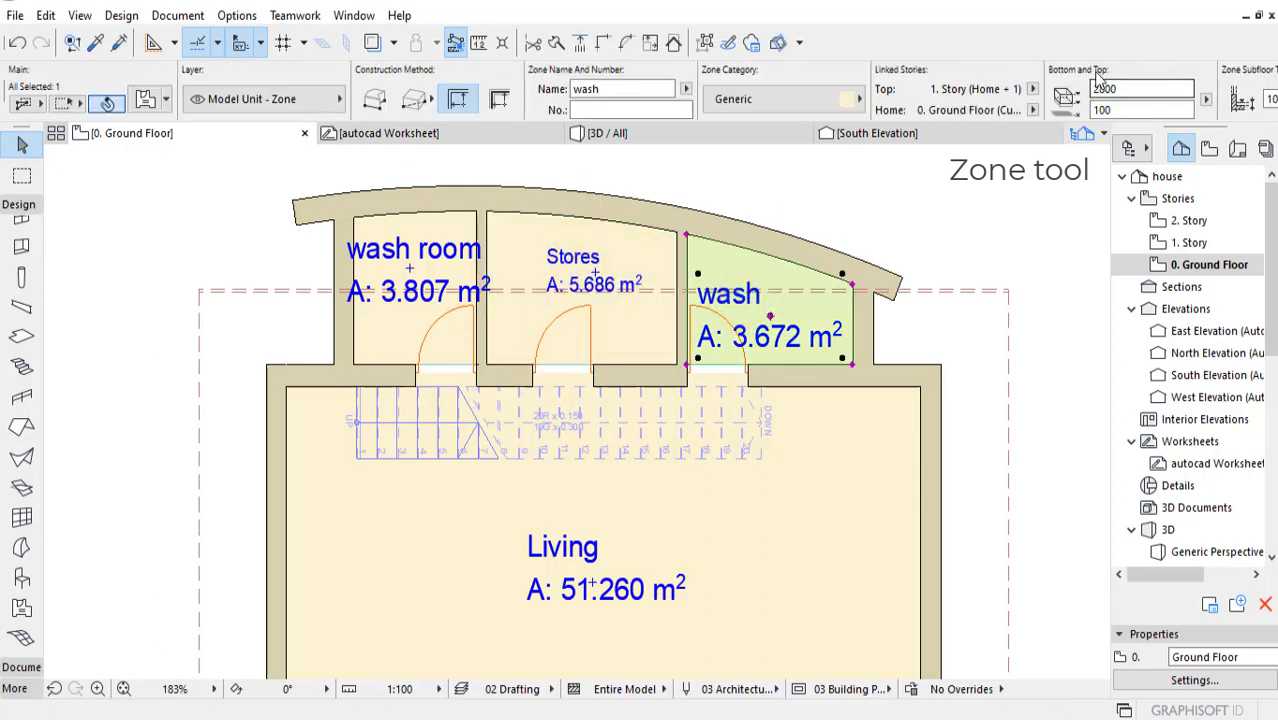
scroll(1170, 113, "down", 6)
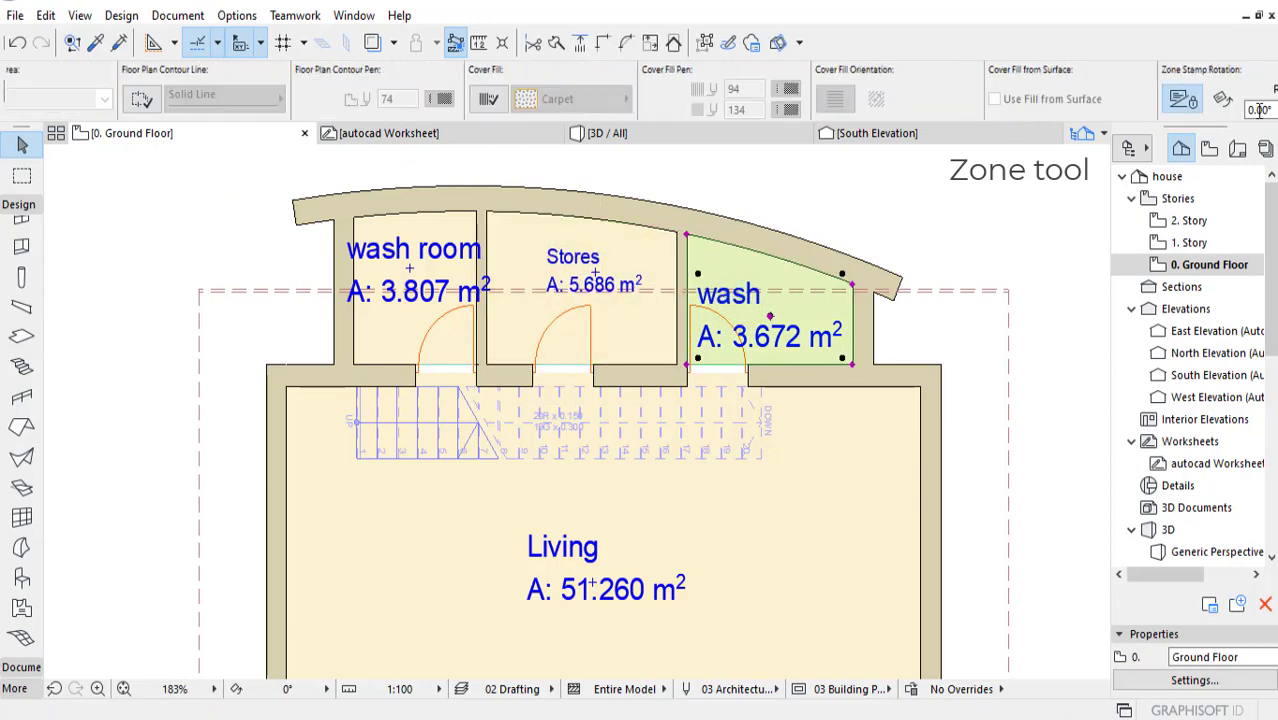
scroll(1075, 100, "down", 2)
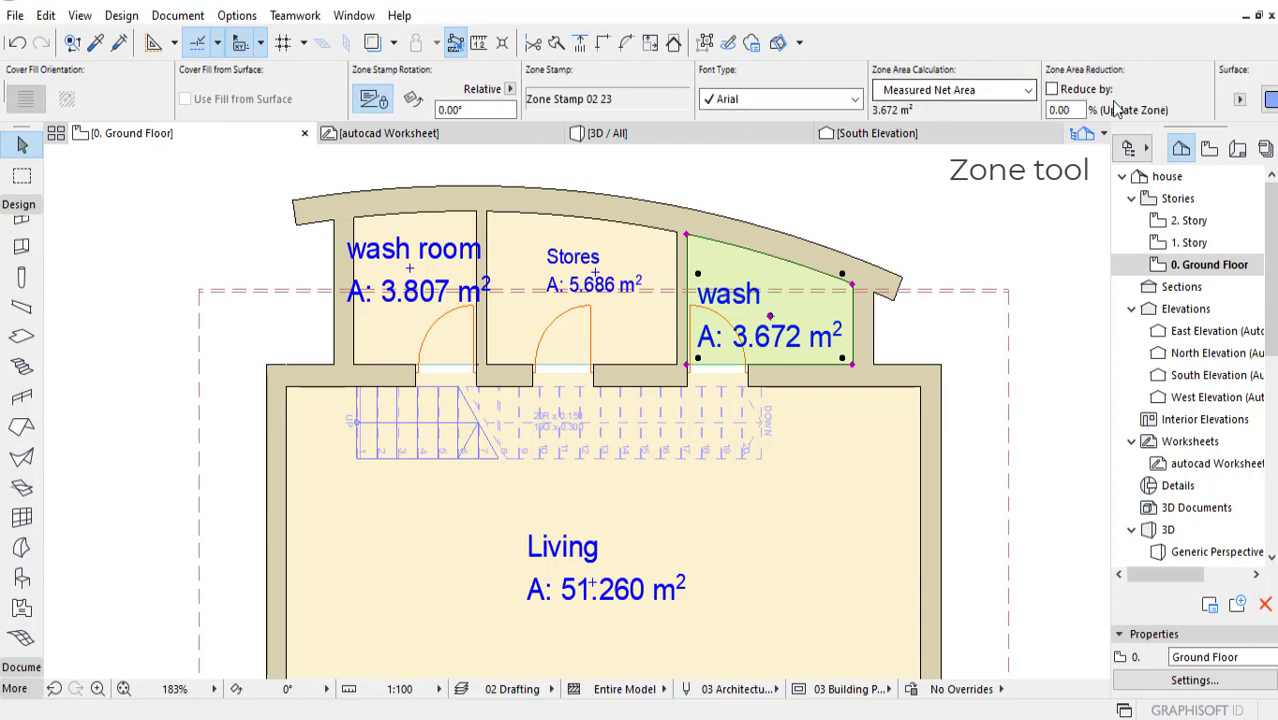
scroll(1008, 94, "down", 3)
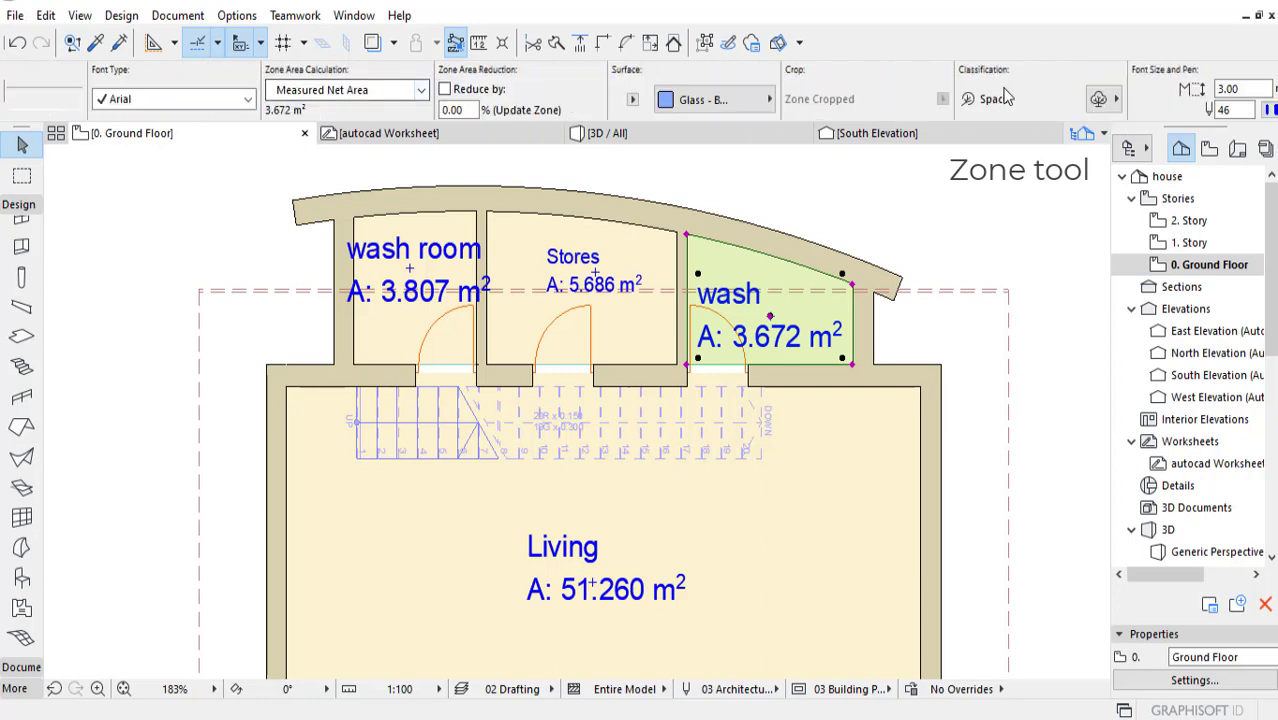
left_click(1238, 89)
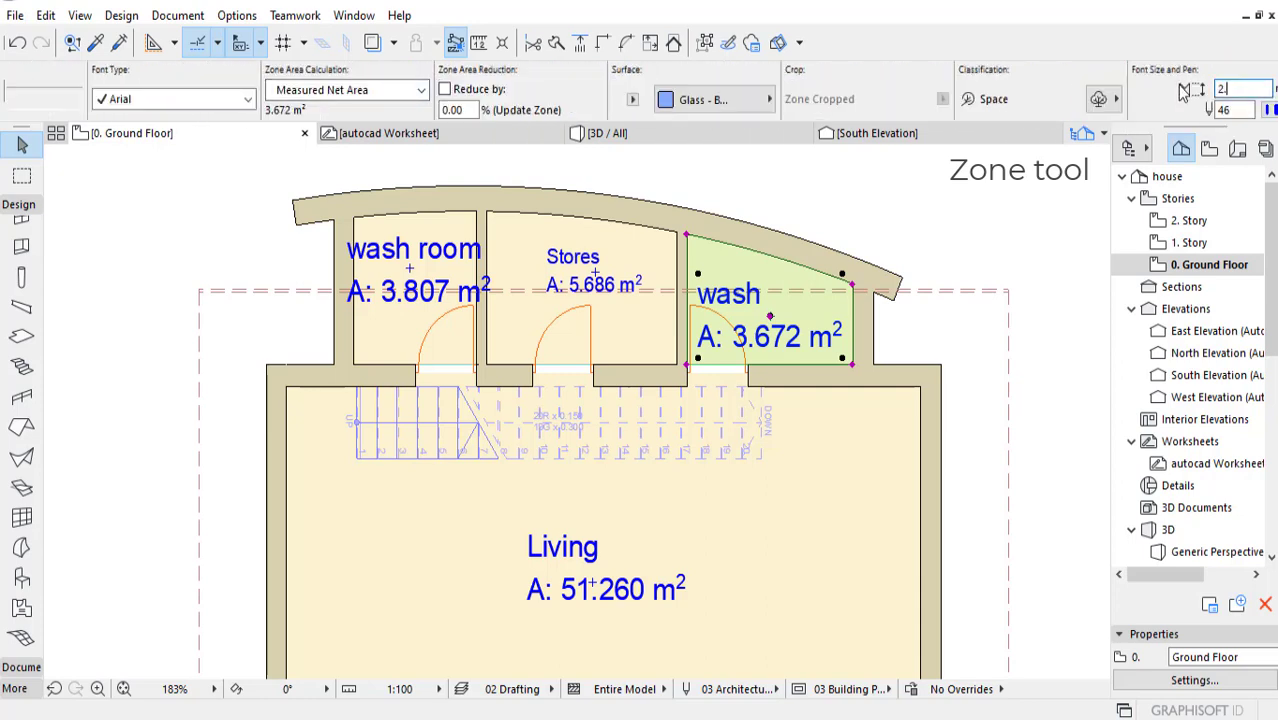
type("2.50")
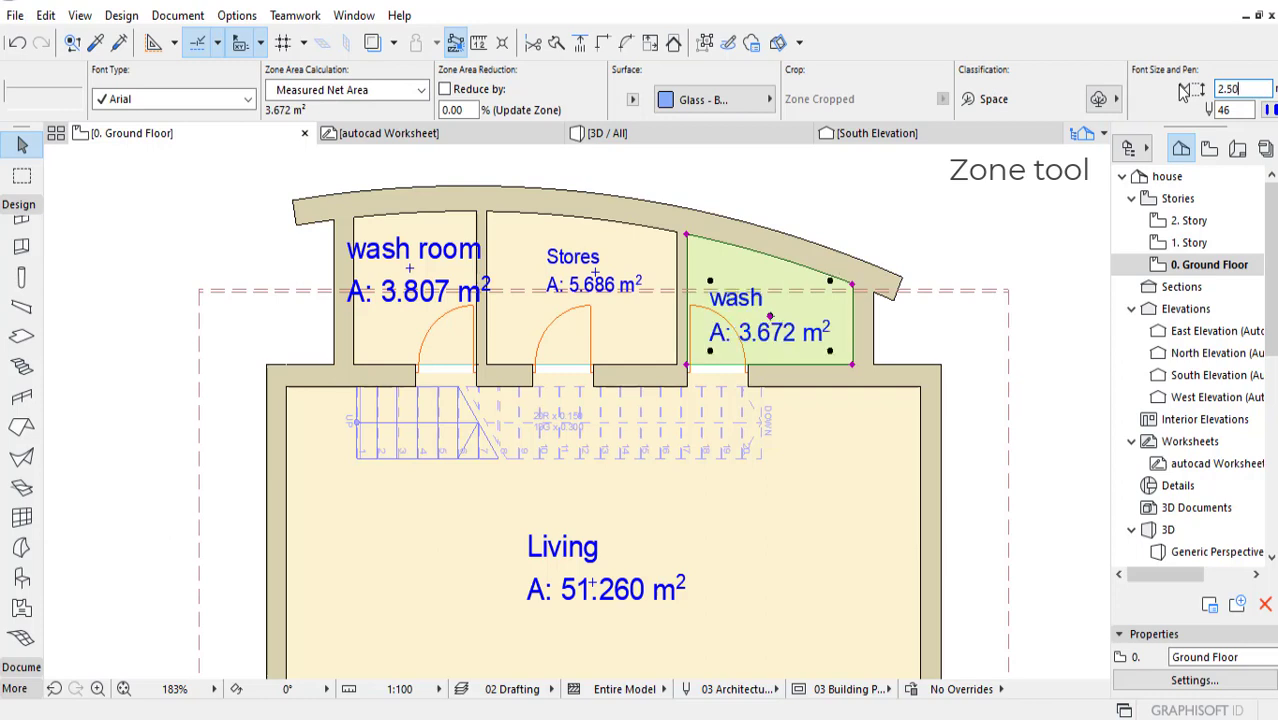
Step: Set the font size of the wash room zone's stamp to 2 mm and deselect the zone
left_click(450, 258)
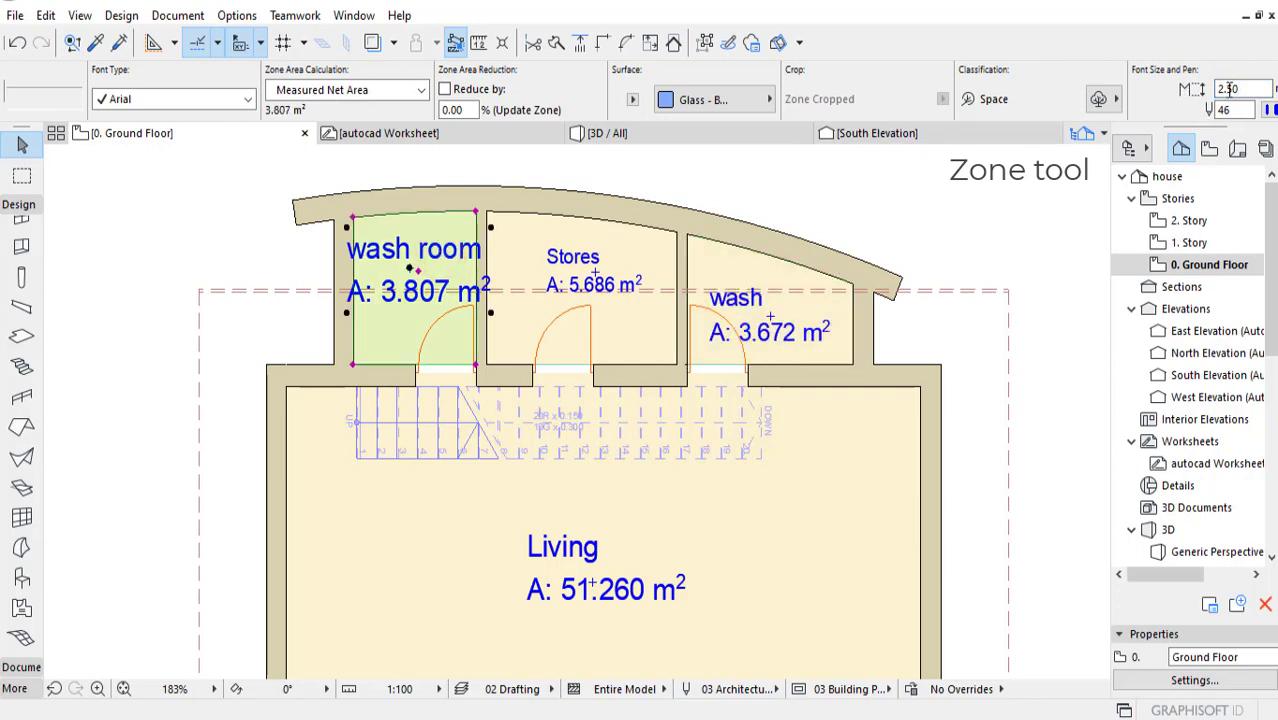
left_click(1238, 88)
left_click_drag(1238, 88, 1177, 84)
left_click(452, 259)
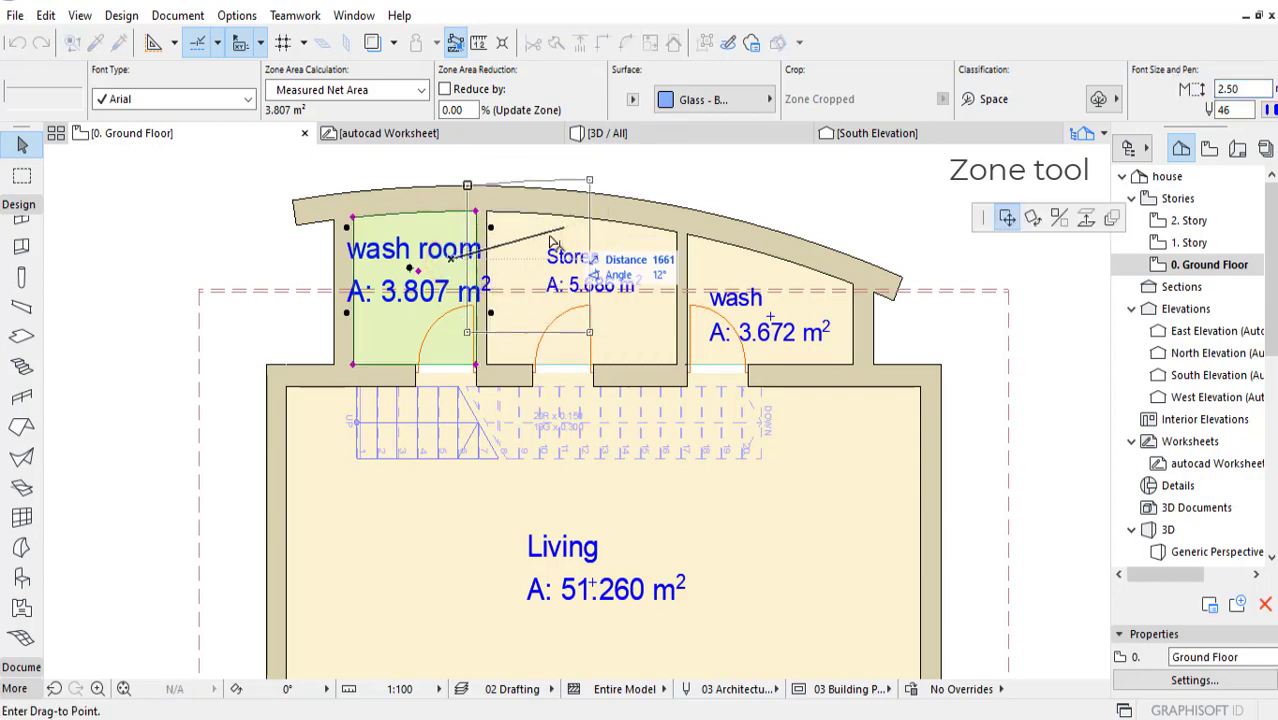
key("Escape")
double_click(1246, 88)
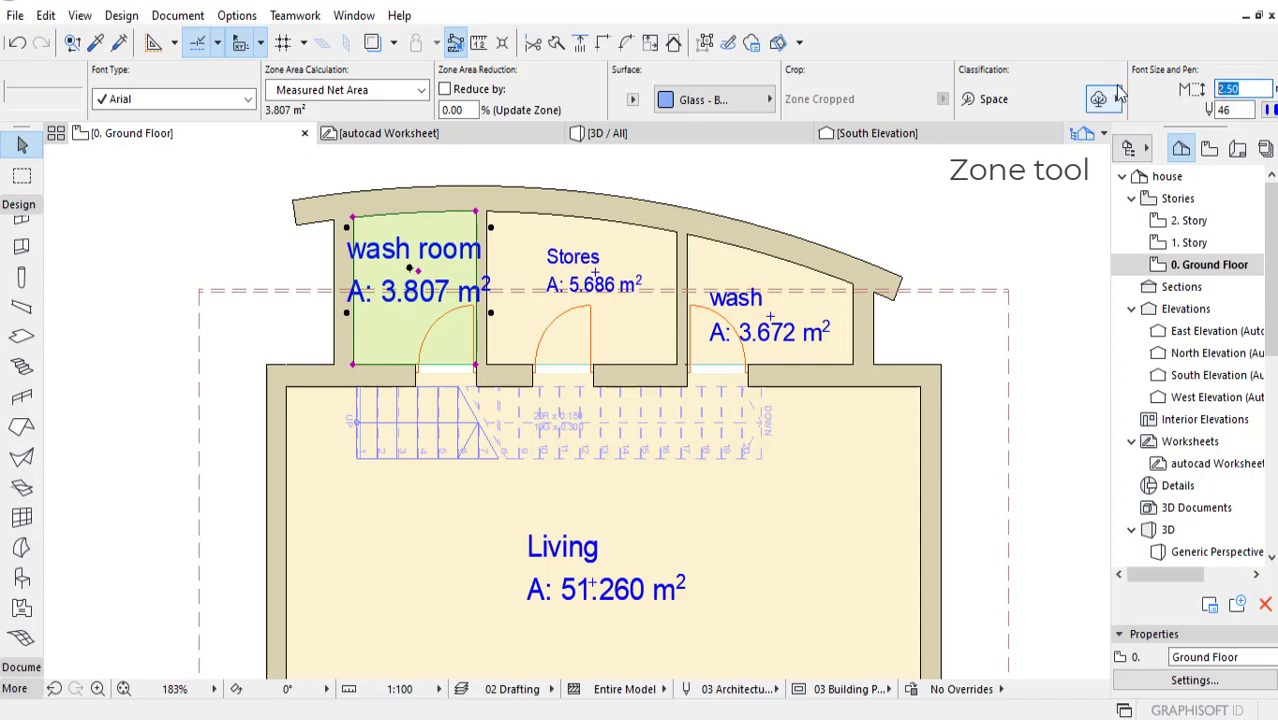
type("2")
key("Return")
key("Escape")
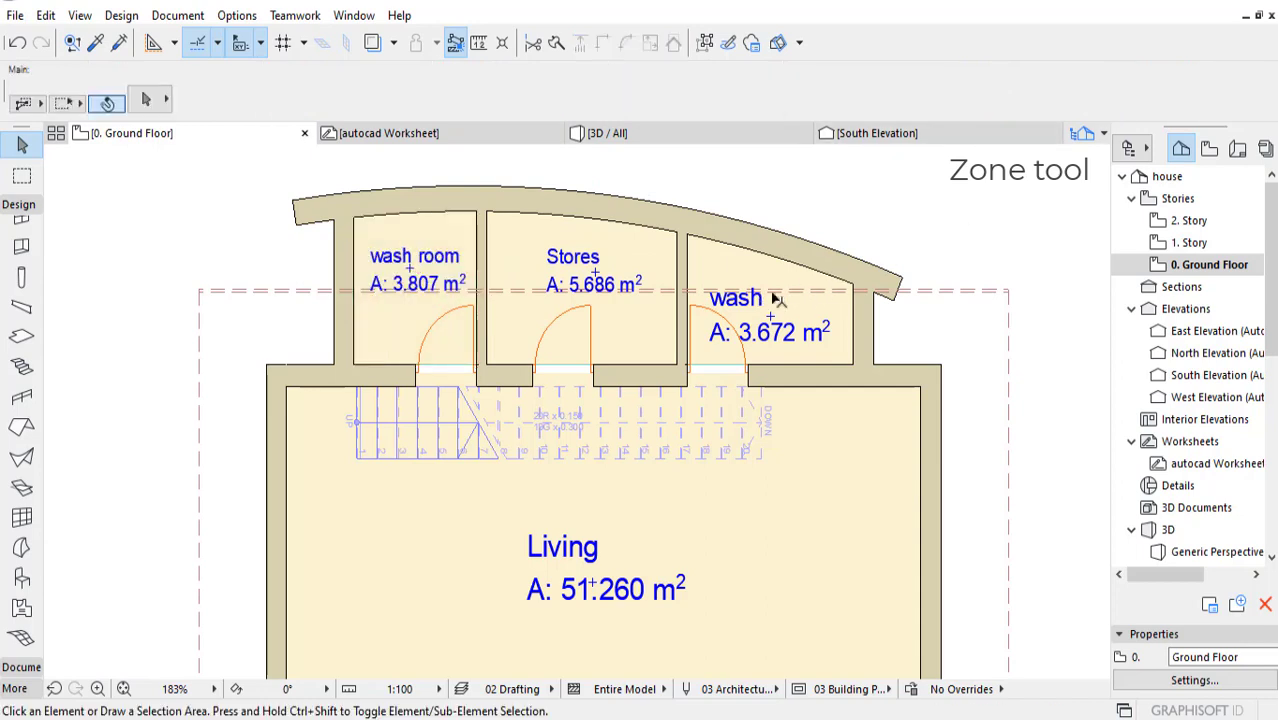
Step: Examine the wash zone's stamp text settings and look over the zones on the ground-floor plan
left_click(750, 303)
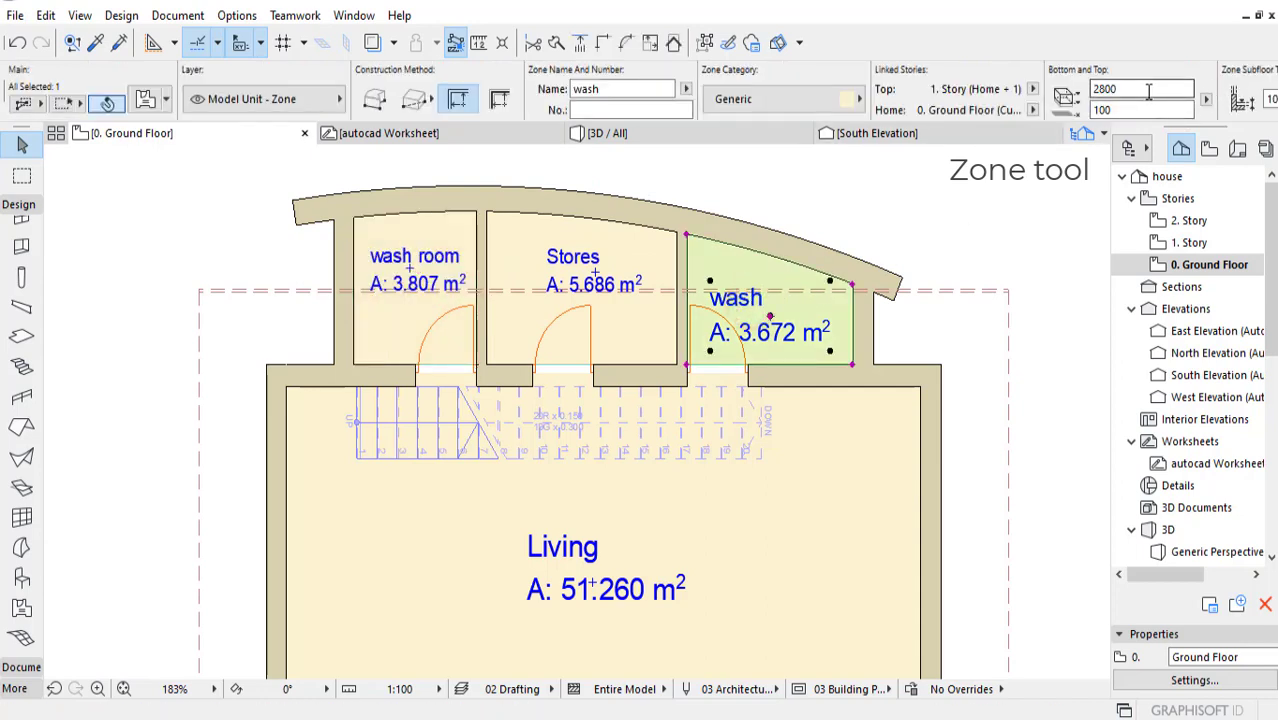
scroll(1180, 95, "down", 6)
scroll(1137, 108, "down", 2)
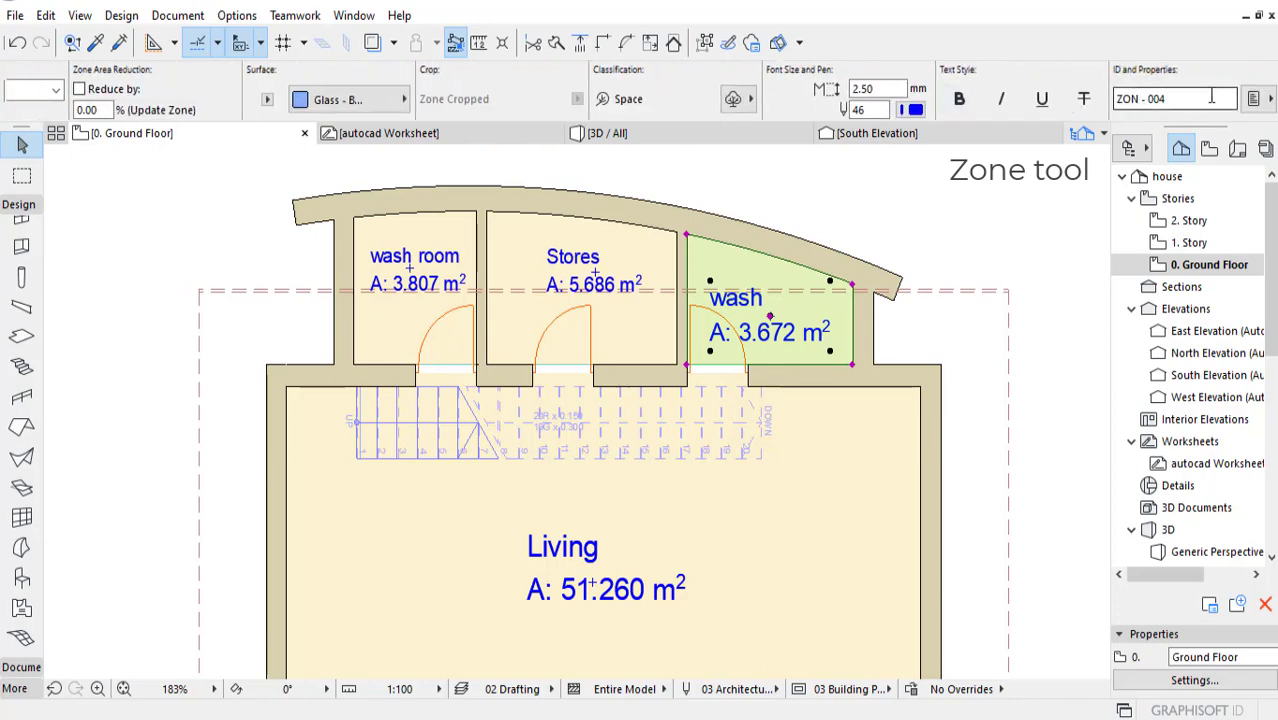
middle_click_drag(840, 345, 752, 331)
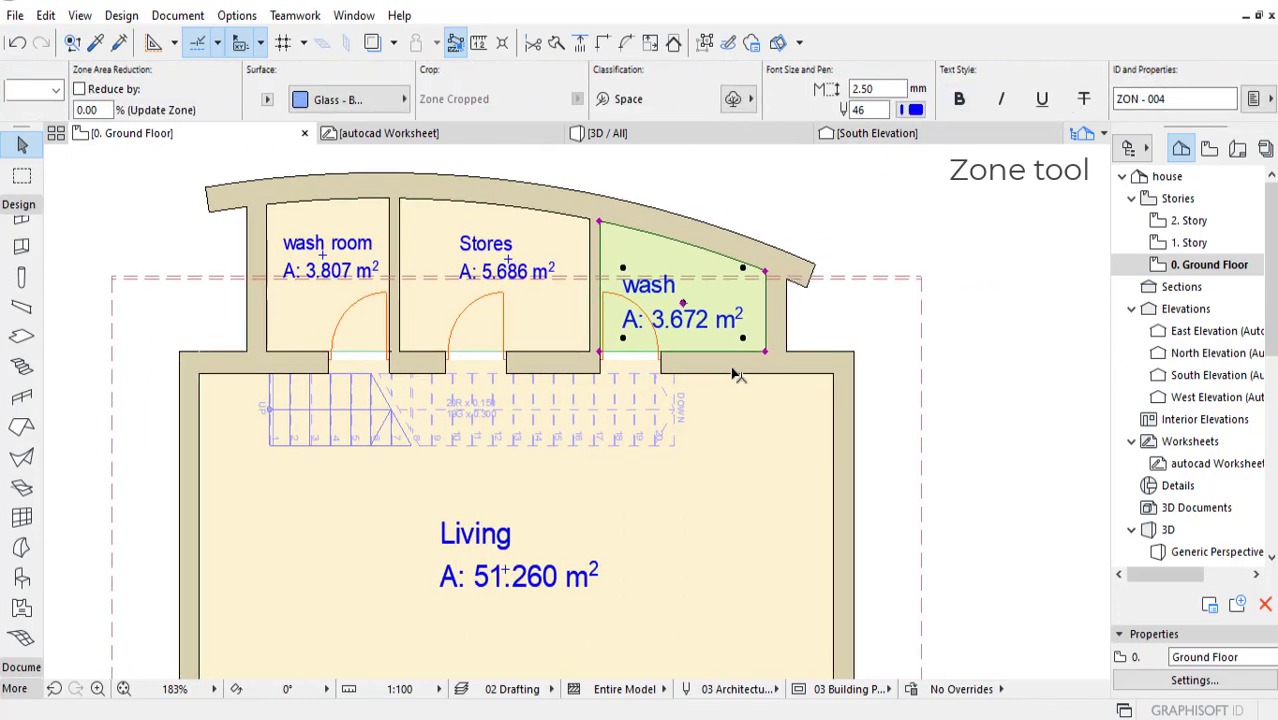
scroll(732, 450, "down", 4)
middle_click_drag(731, 505, 728, 460)
scroll(668, 429, "up", 3)
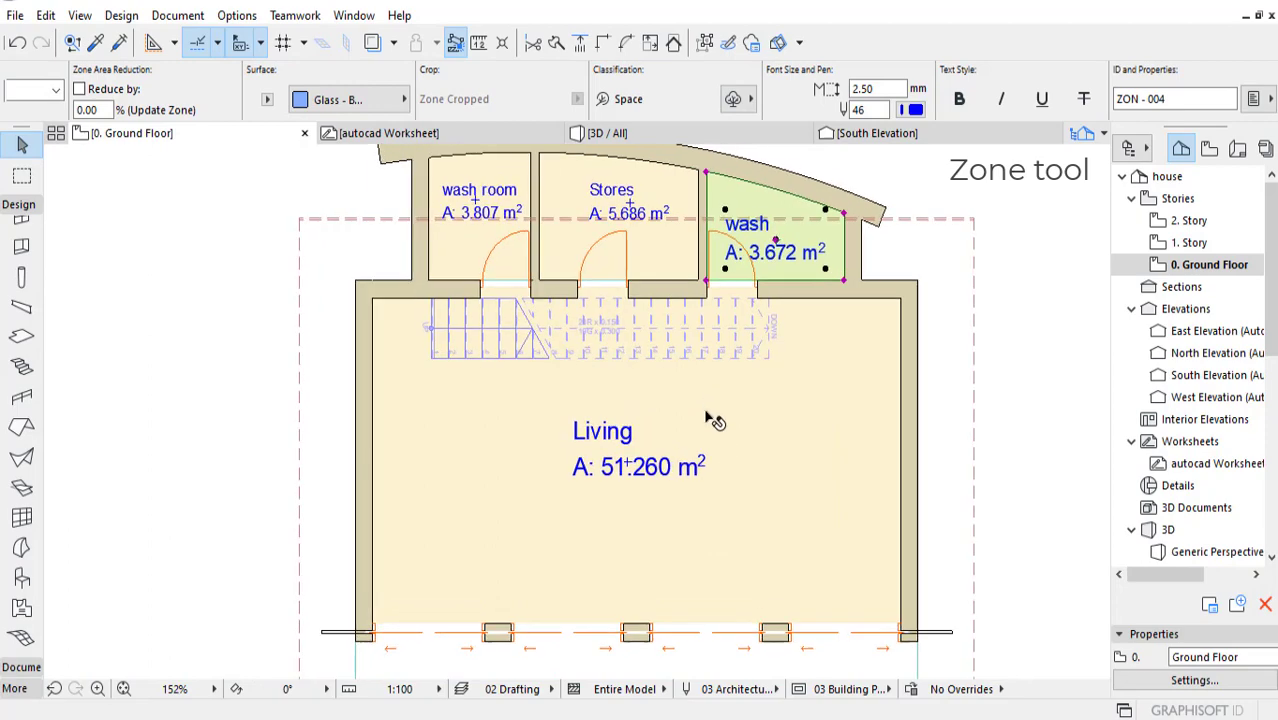
middle_click_drag(708, 406, 710, 430)
scroll(711, 402, "down", 3)
scroll(305, 240, "up", 2)
middle_click_drag(783, 520, 618, 409)
middle_click_drag(726, 408, 694, 460)
Step: View the house from a lower angle in the 3D view and return to the ground-floor plan
left_click(632, 136)
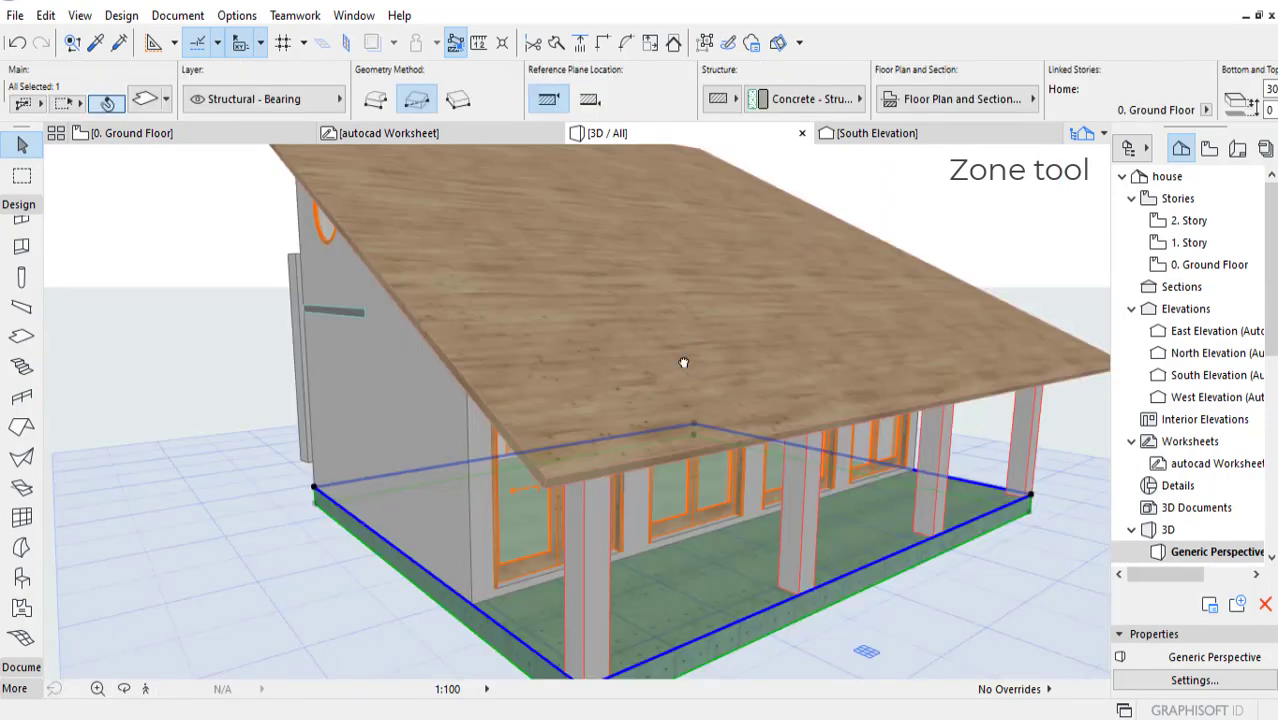
middle_click_drag(684, 362, 610, 264, "shift")
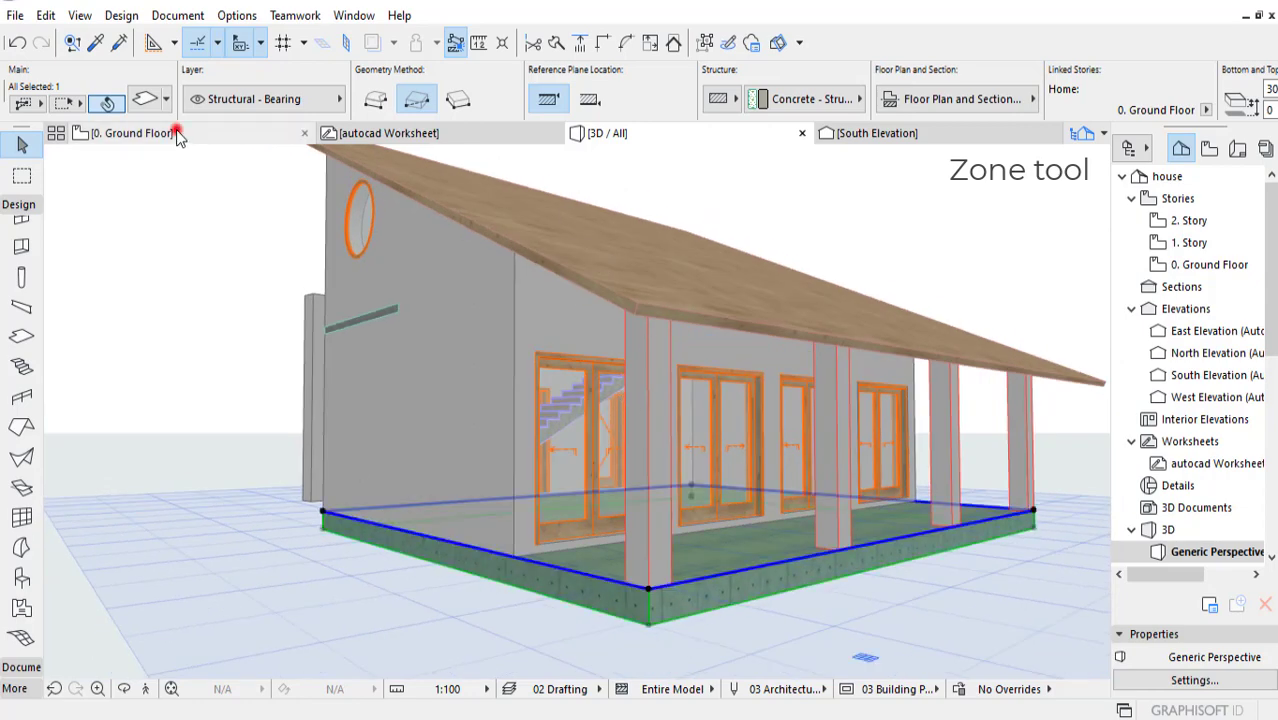
left_click(177, 133)
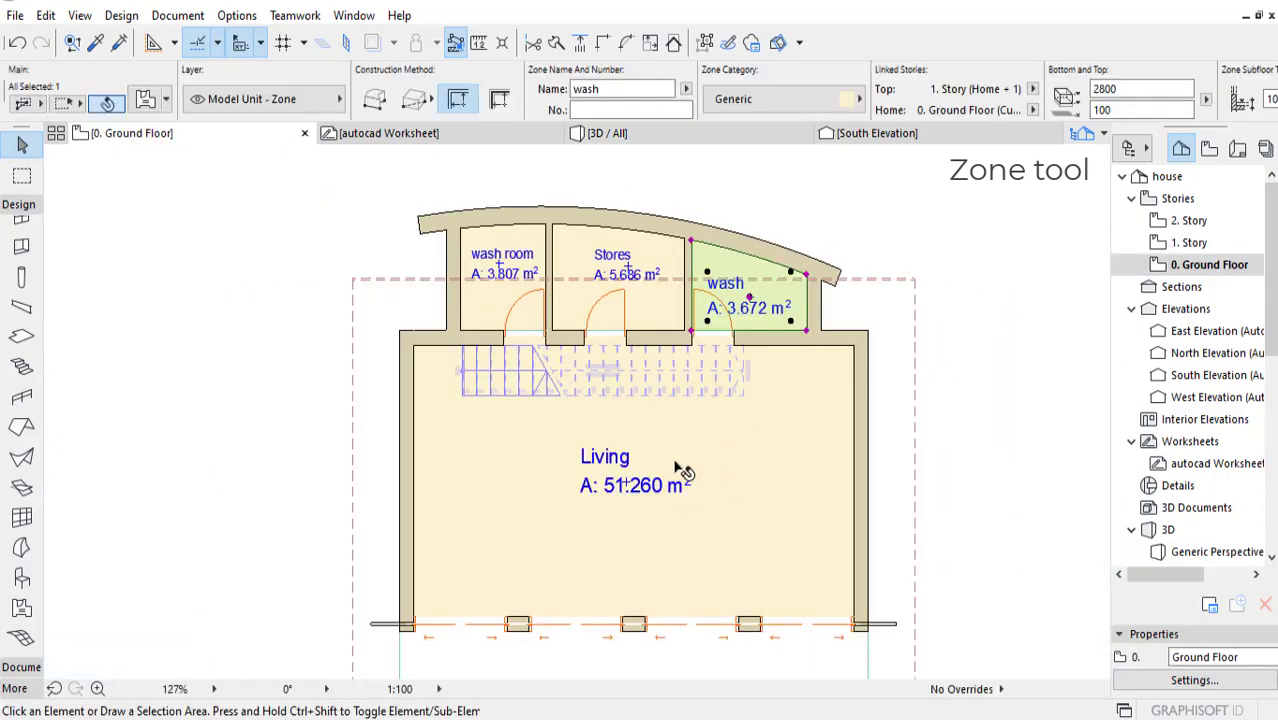
Step: Select the Living zone on the ground-floor plan and set its zone category to 8 Technical Equipment
left_click(606, 474)
key("Escape")
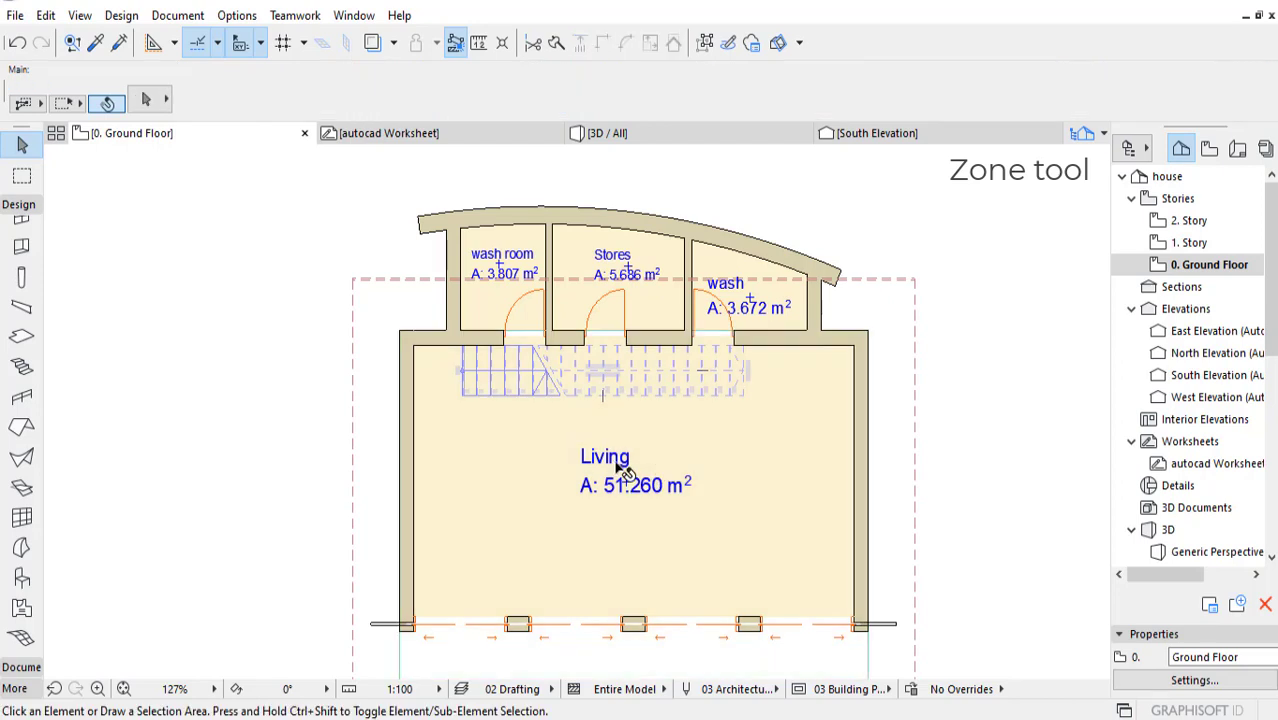
left_click(615, 461)
key("Escape")
left_click(615, 461)
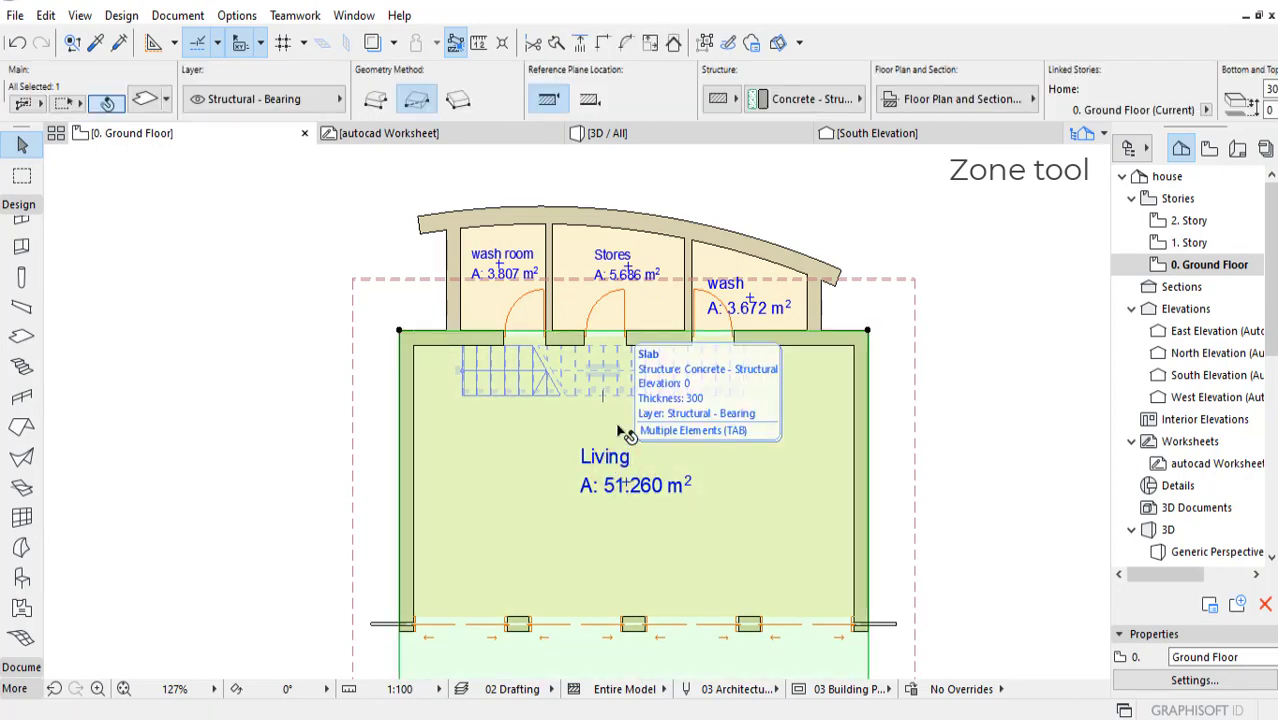
key("Escape")
left_click(619, 490)
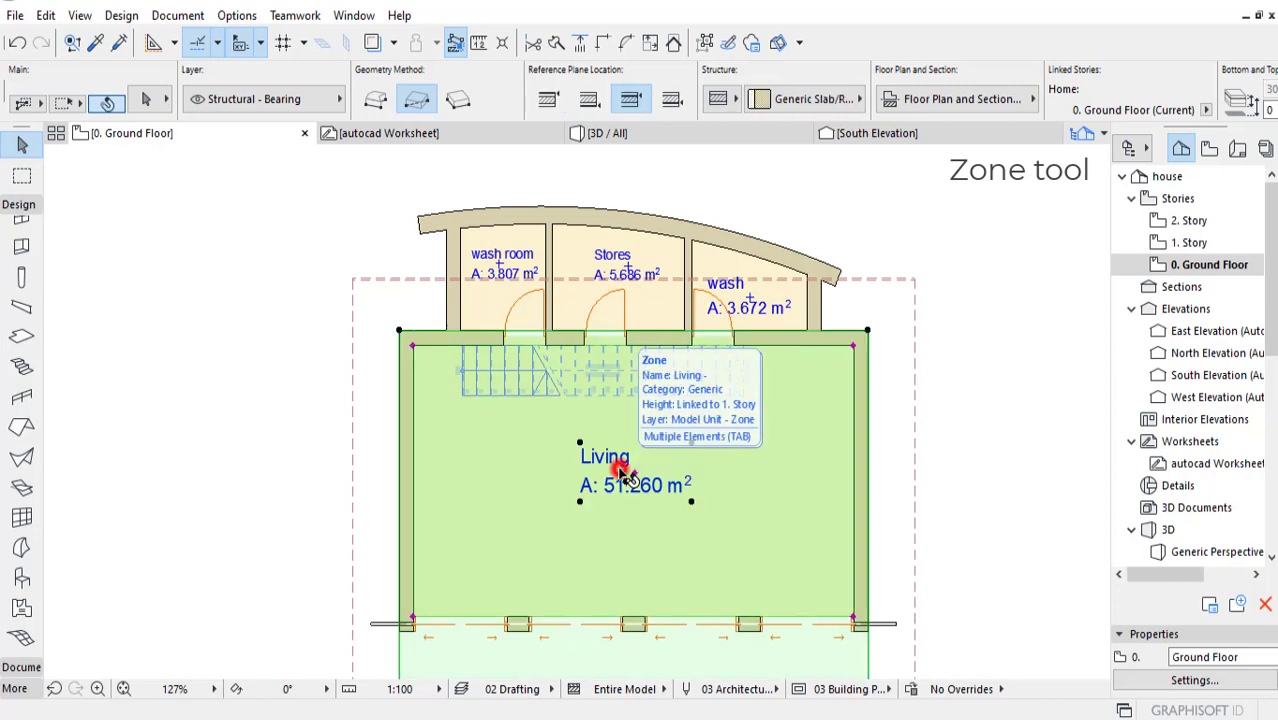
left_click(622, 479, "shift")
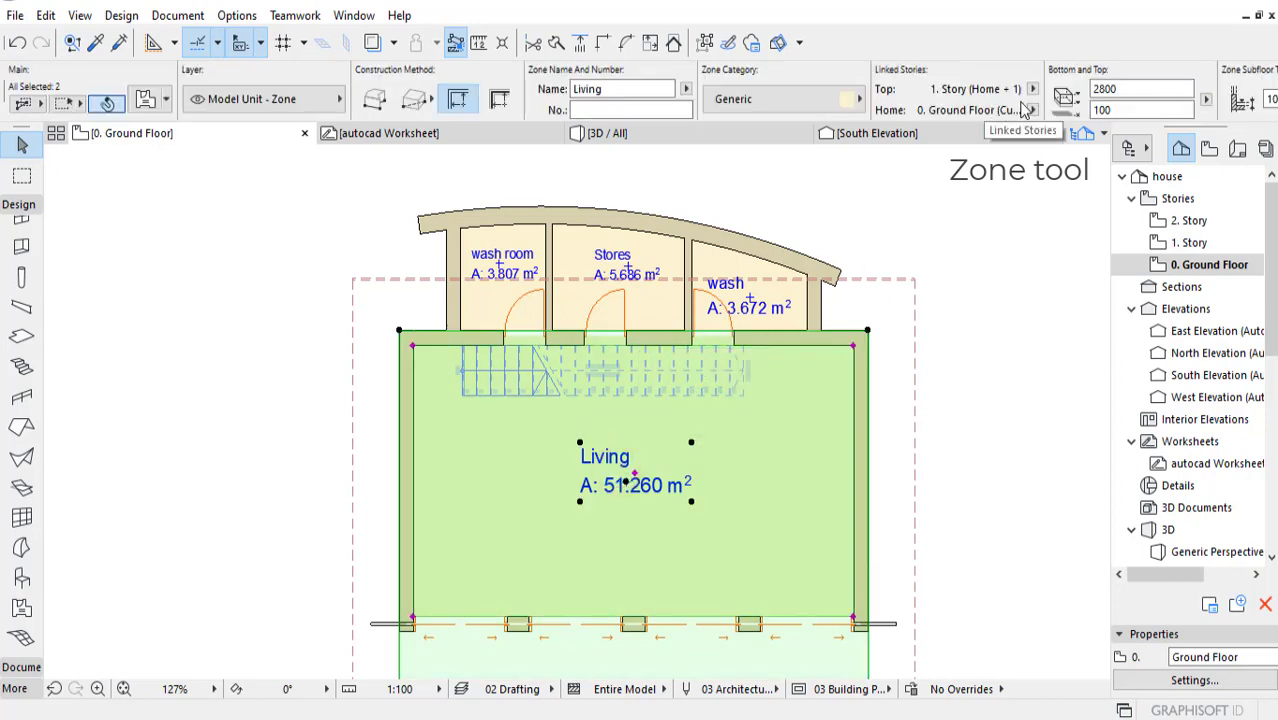
left_click(850, 99)
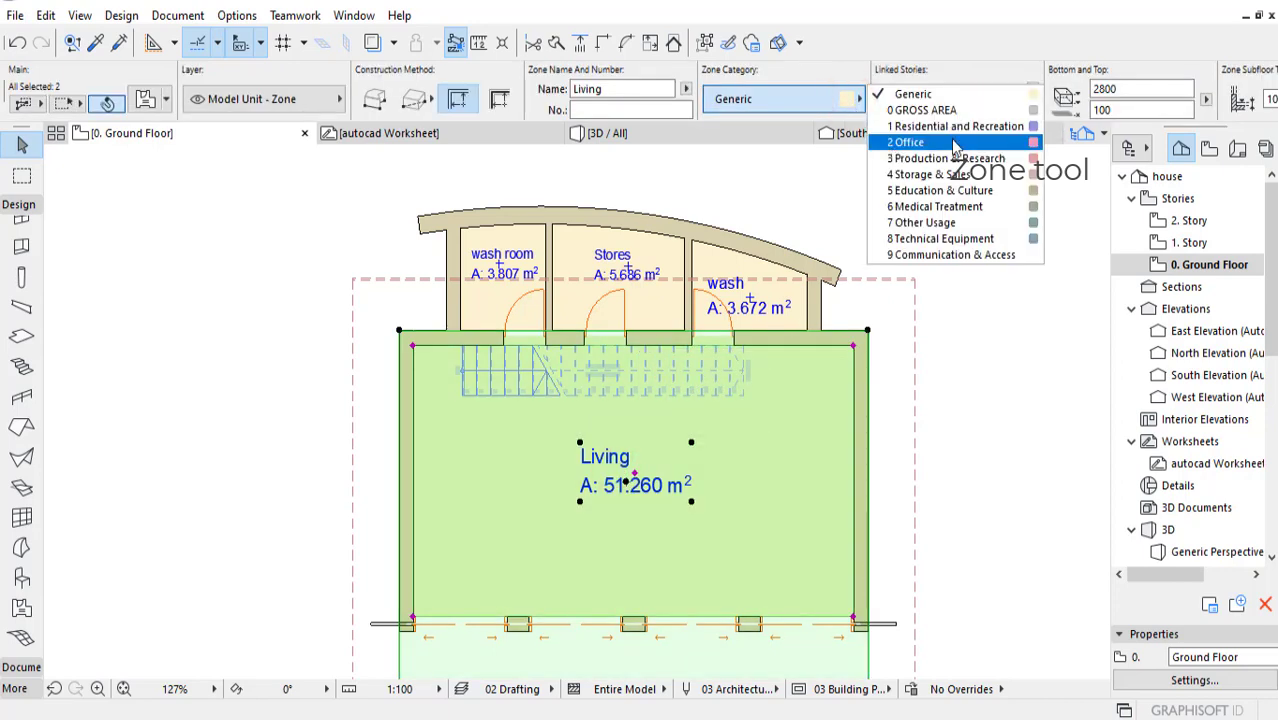
left_click(1020, 245)
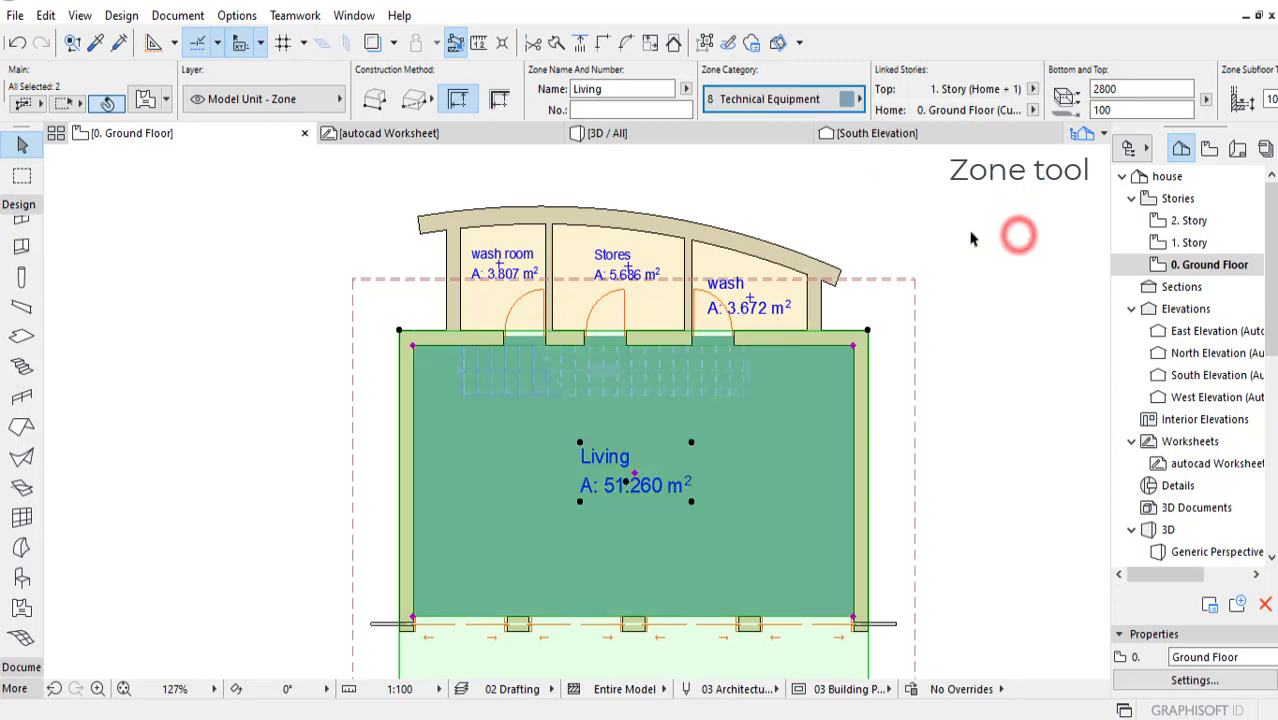
Step: Set the zone category of both the wash room and wash zones to 2 Office, leaving no zone selected
left_click(746, 287)
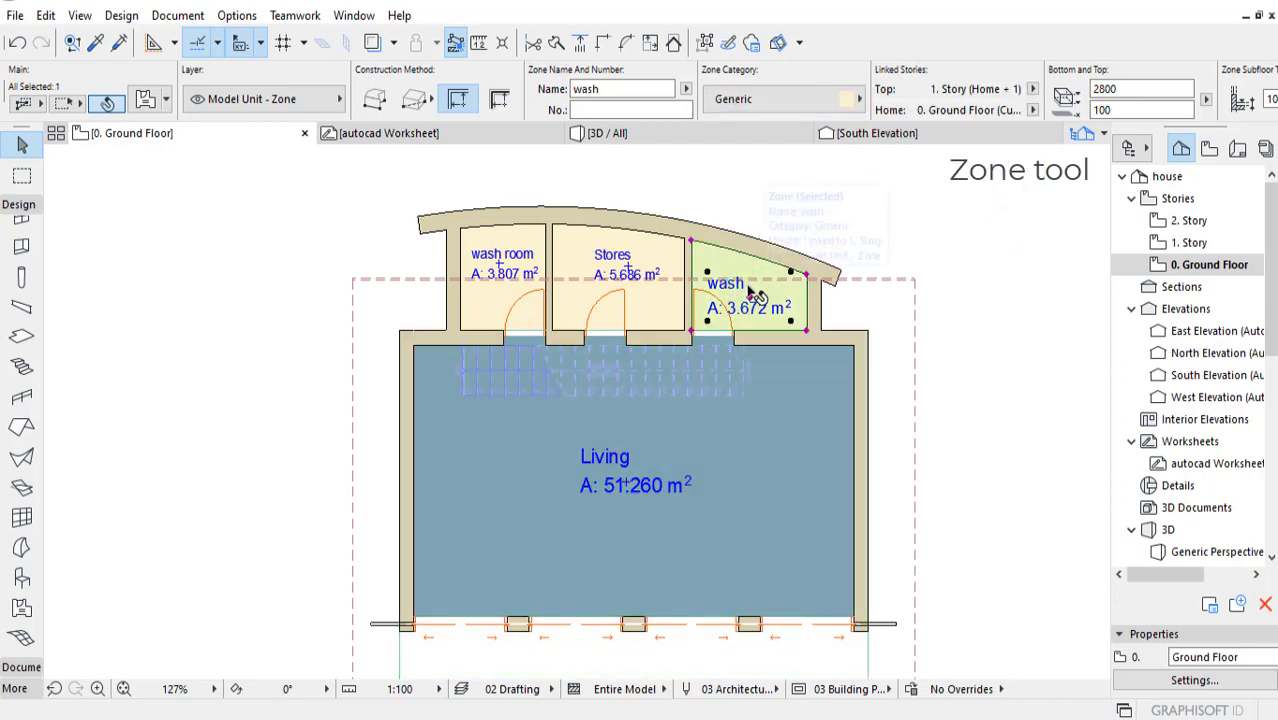
left_click(517, 255)
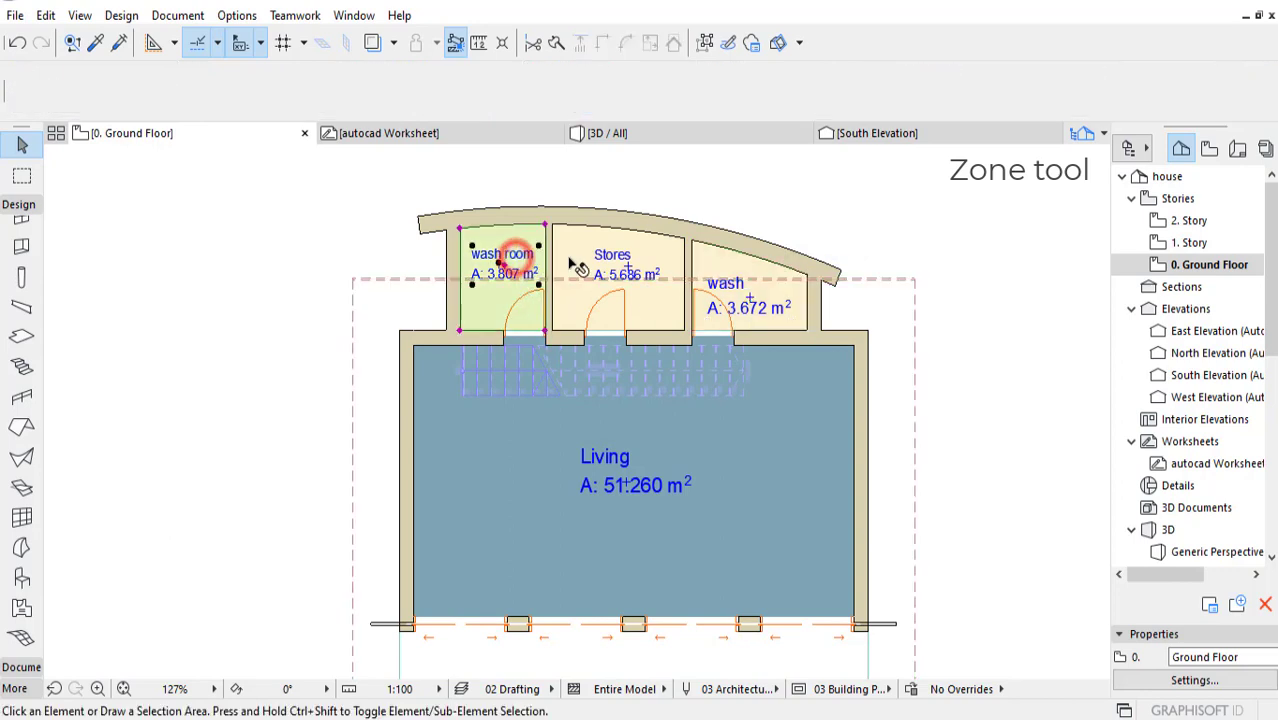
left_click(728, 293, "shift")
left_click(833, 100)
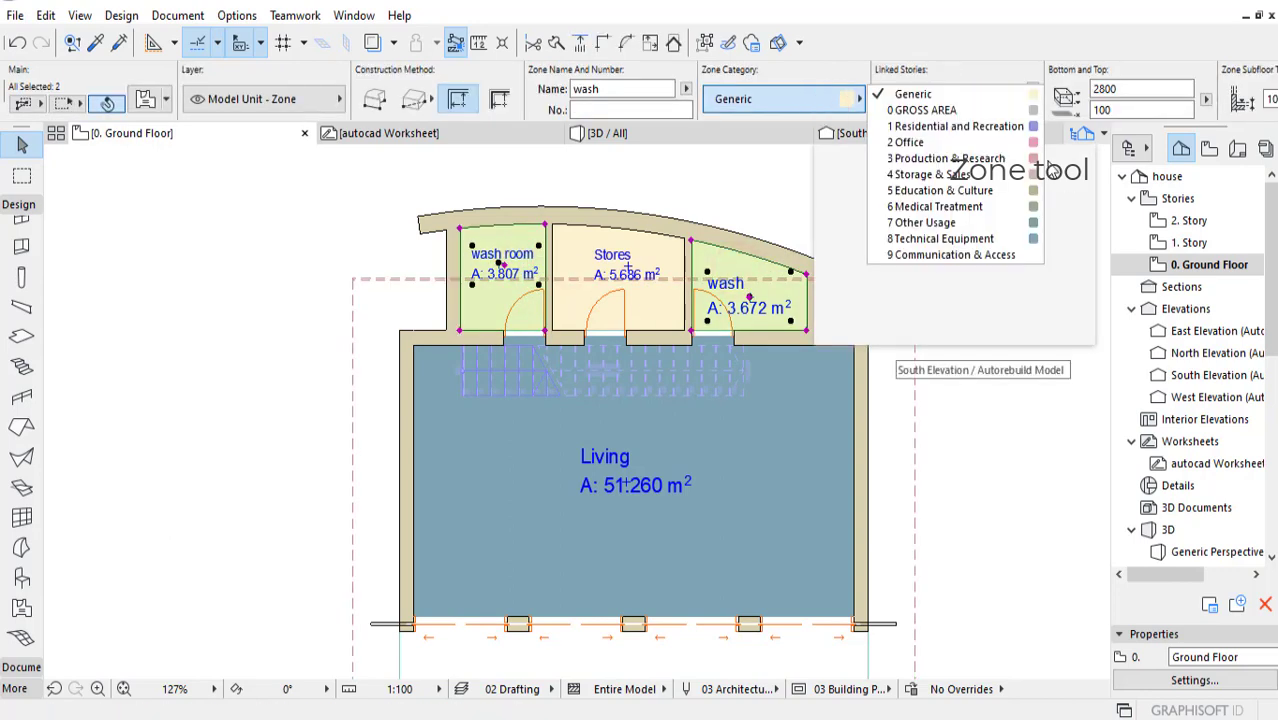
left_click(907, 142)
left_click(645, 268)
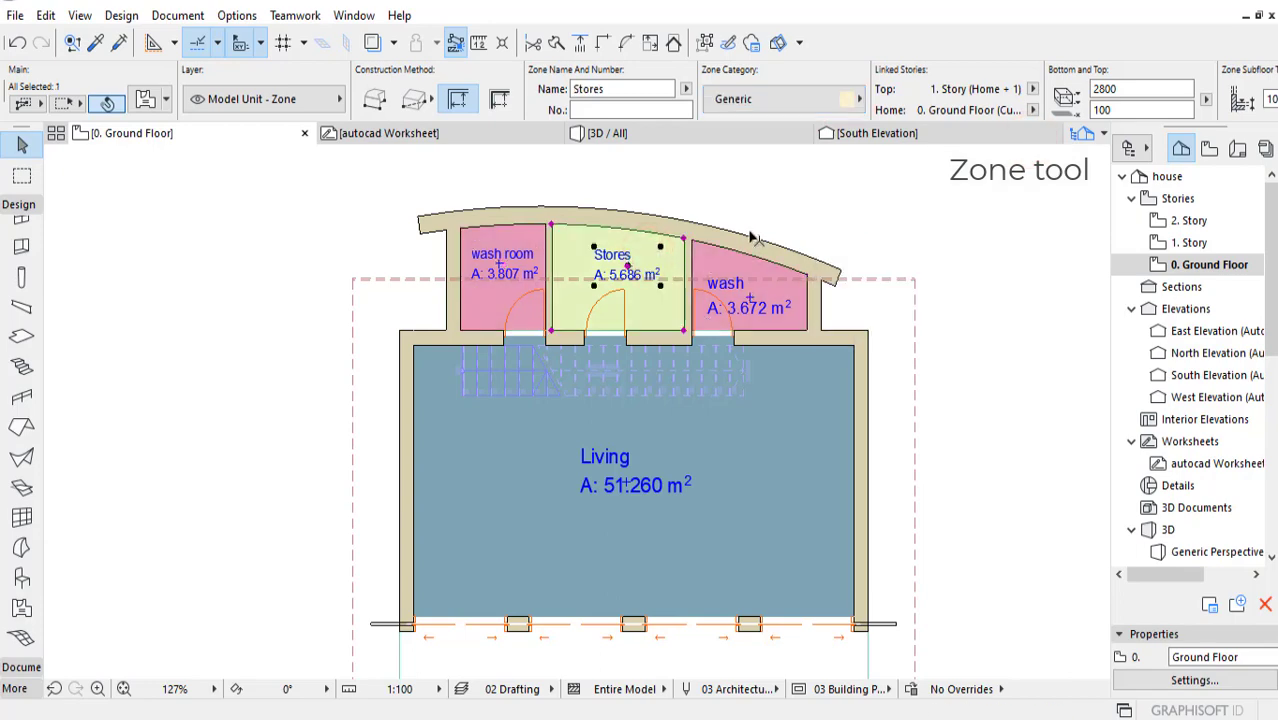
left_click(913, 285)
middle_click_drag(940, 303, 867, 314)
Step: Compare the ground-floor plan with the 3D view and view the house from the veranda side in 3D
left_click(598, 135)
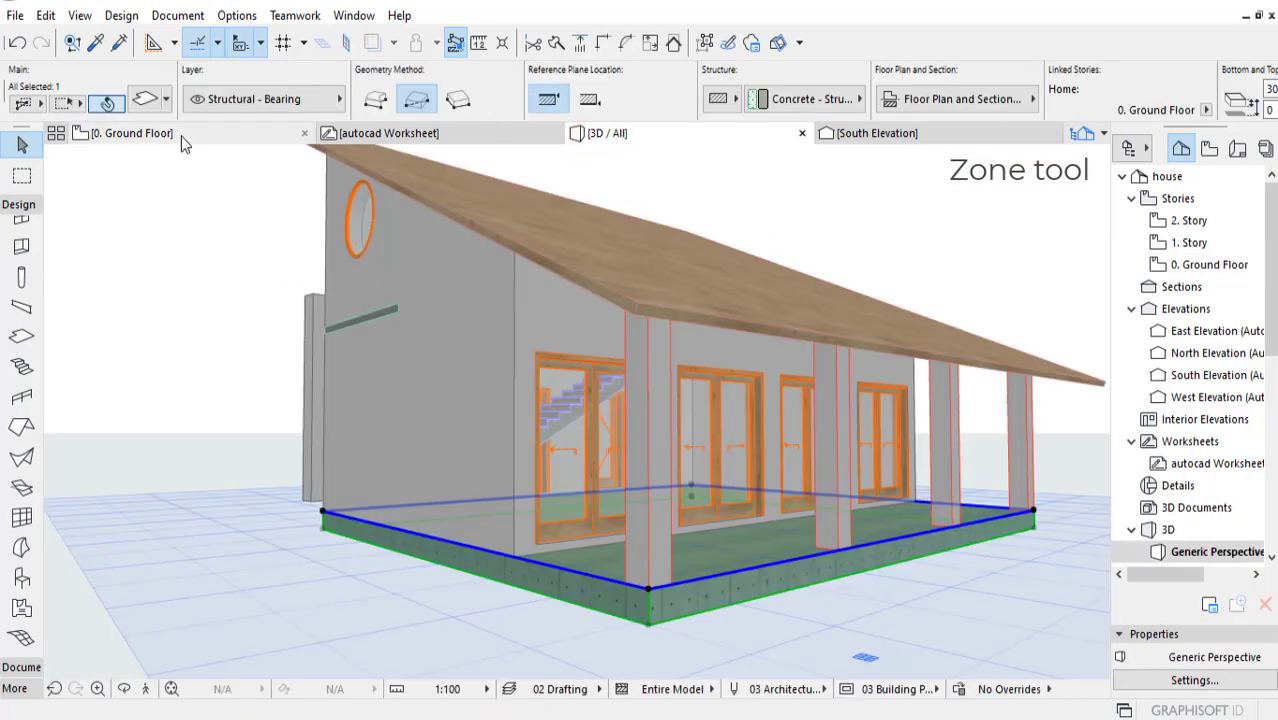
left_click(181, 136)
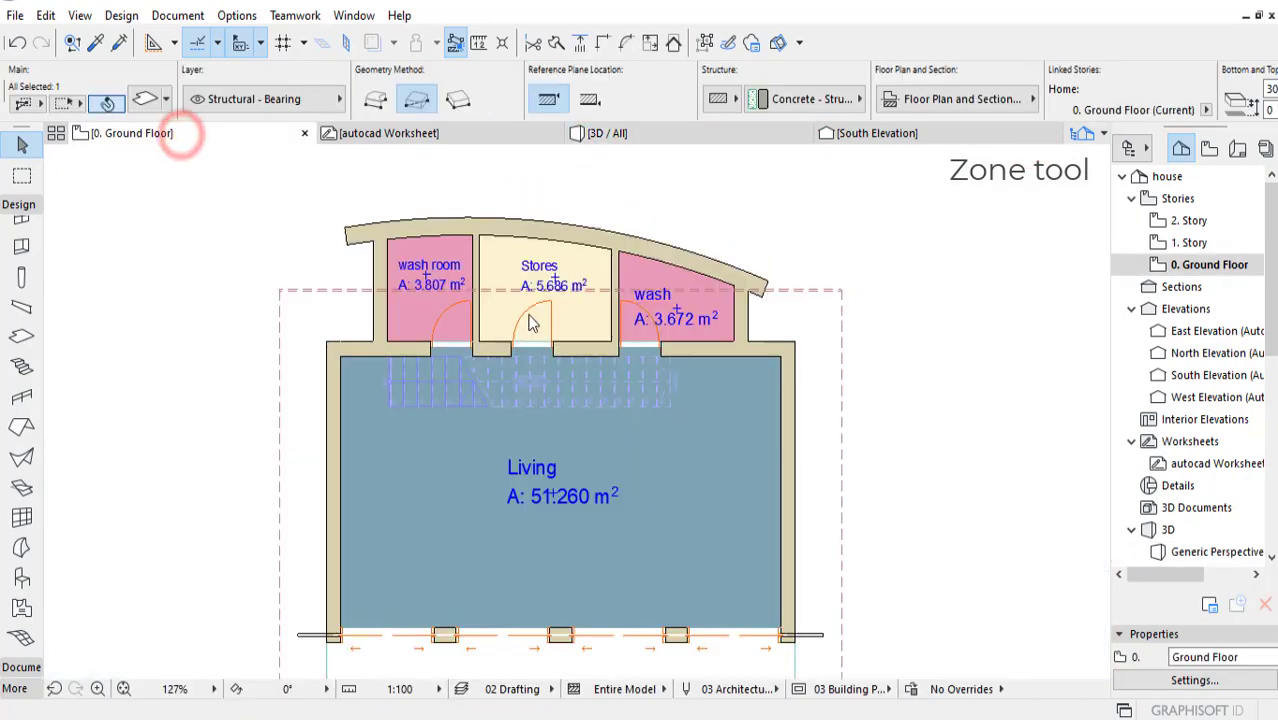
left_click(612, 134)
mouse_move(714, 358)
middle_mouse_down("shift")
mouse_move(709, 374)
mouse_move(725, 358)
middle_mouse_up("shift")
middle_click_drag(794, 307, 760, 318, "shift")
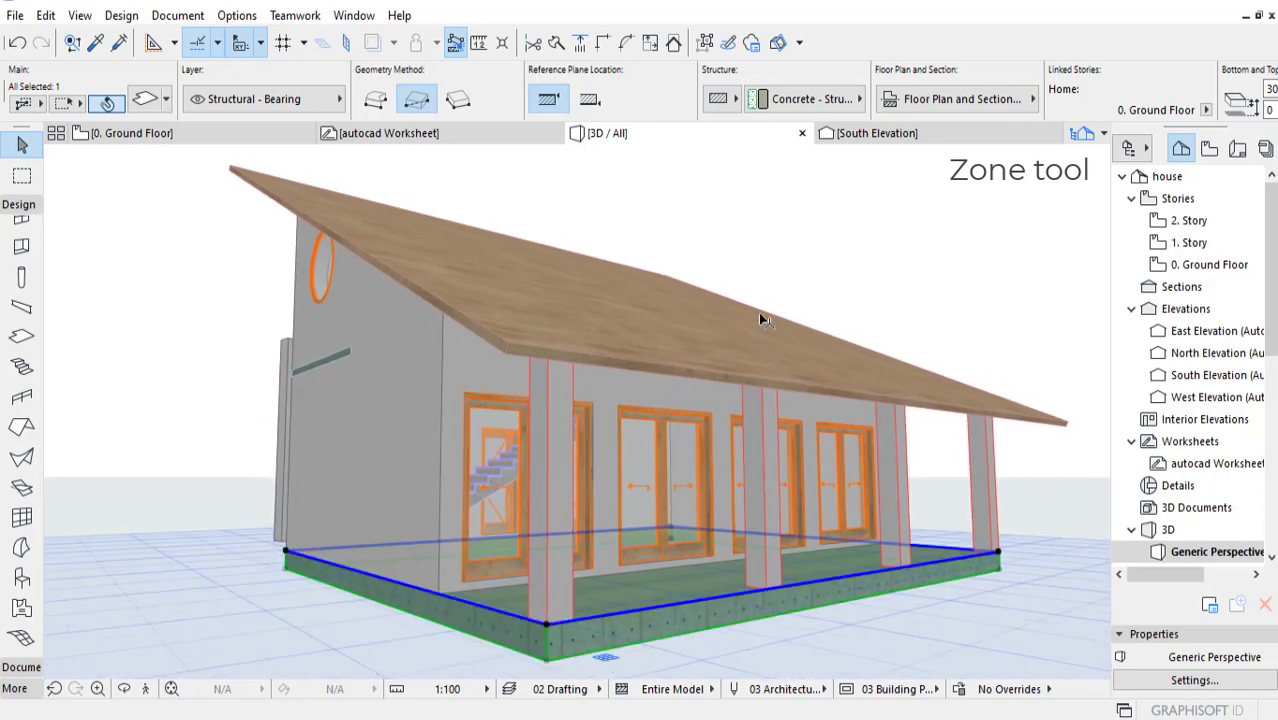
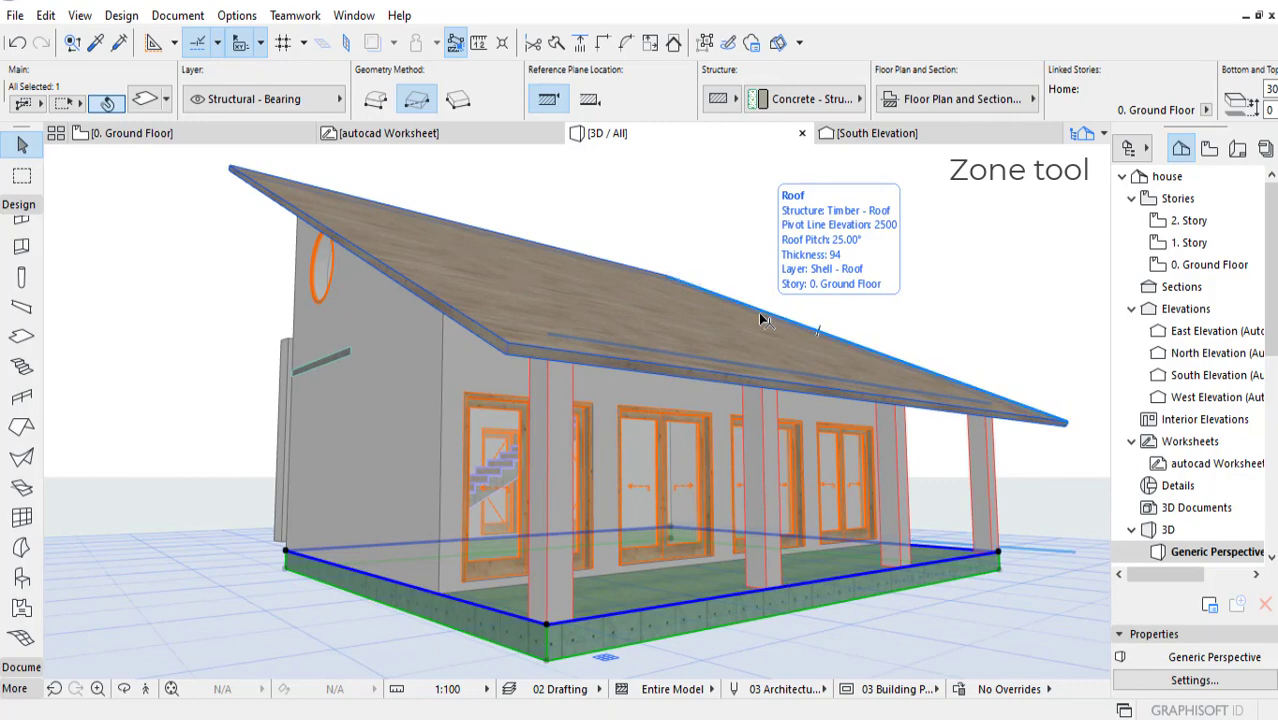
Step: Add two new layers named walls and slabs in the model view layer settings
key("ctrl+l")
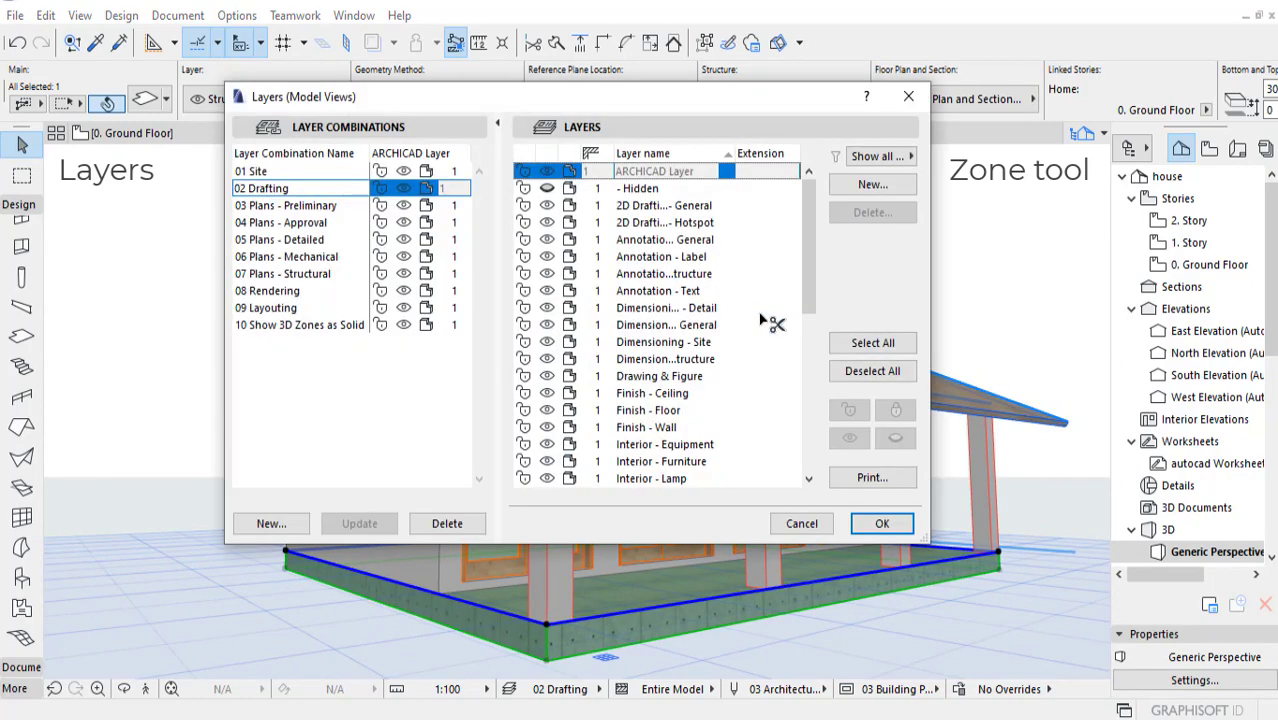
left_click(891, 184)
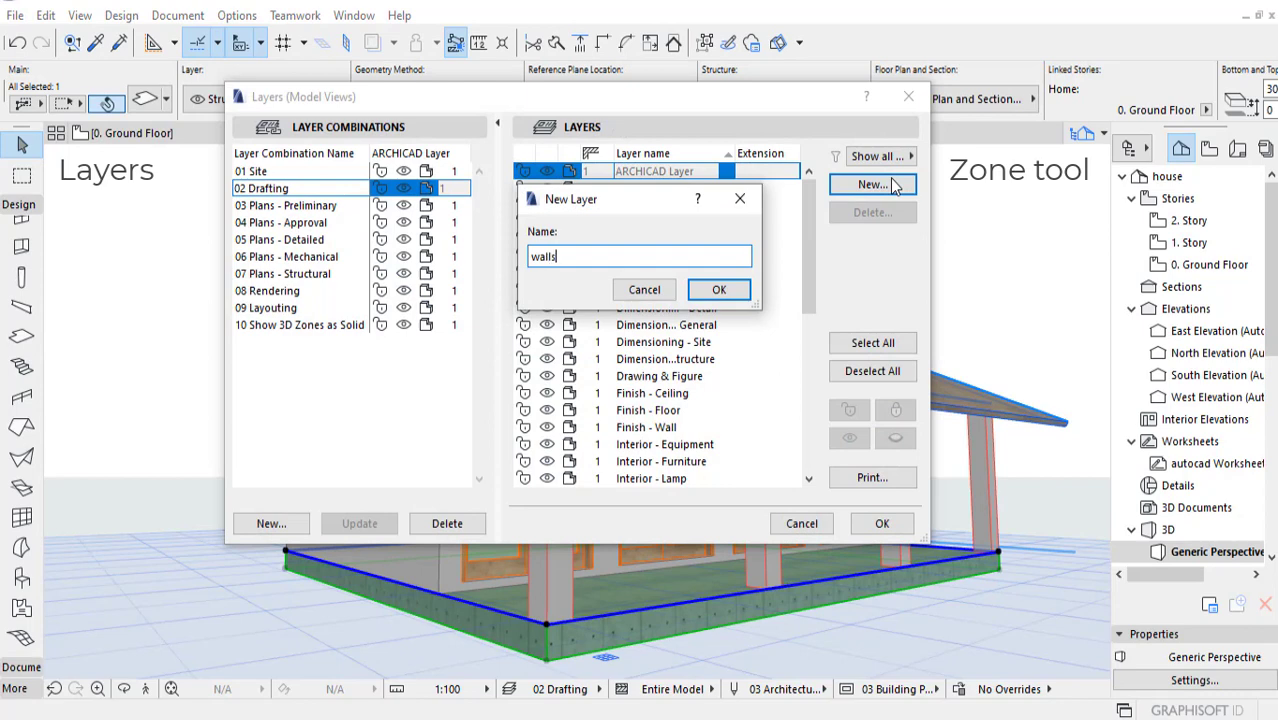
left_click(716, 288)
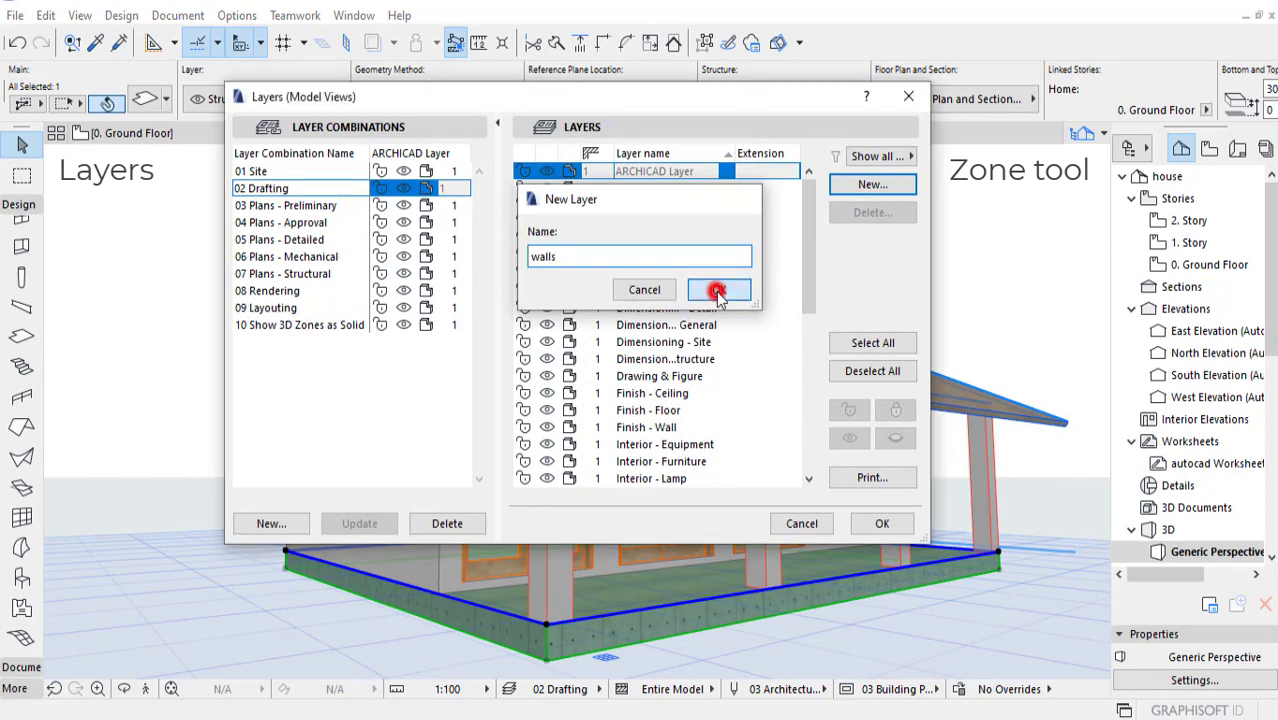
left_click(866, 187)
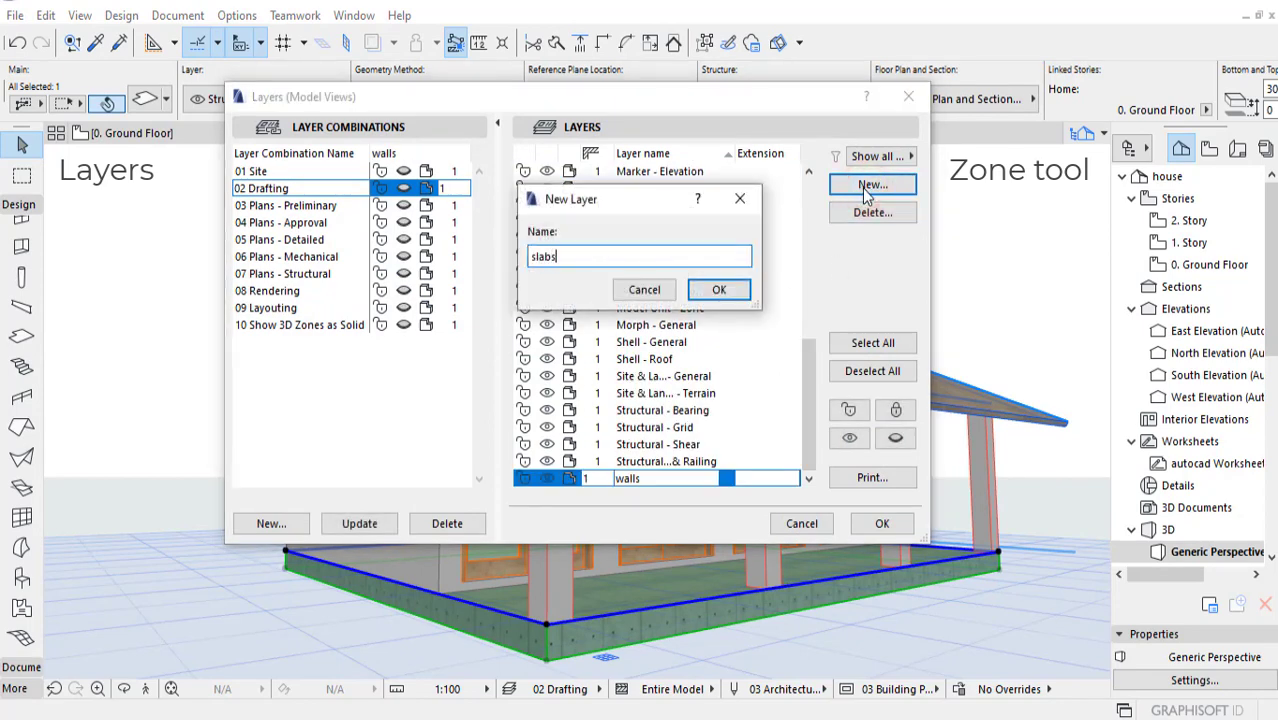
left_click(716, 290)
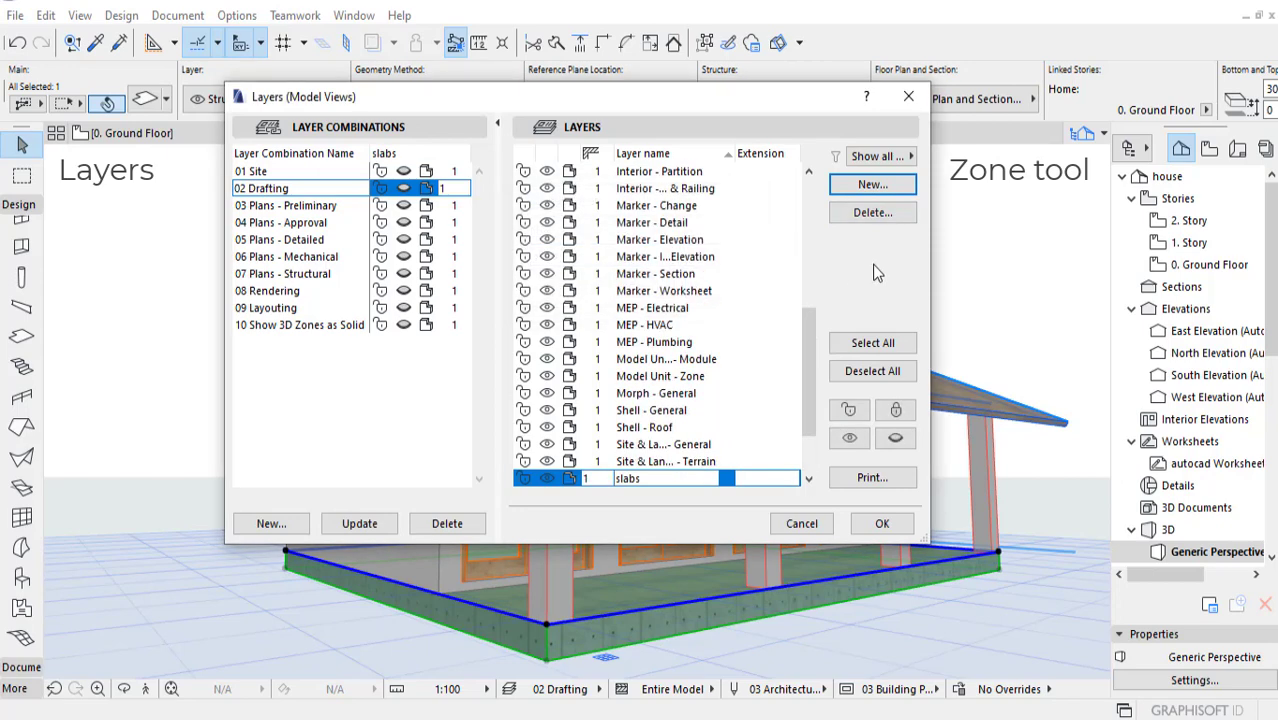
Step: Add two more layers named roof and columns and apply the layer settings
left_click(880, 188)
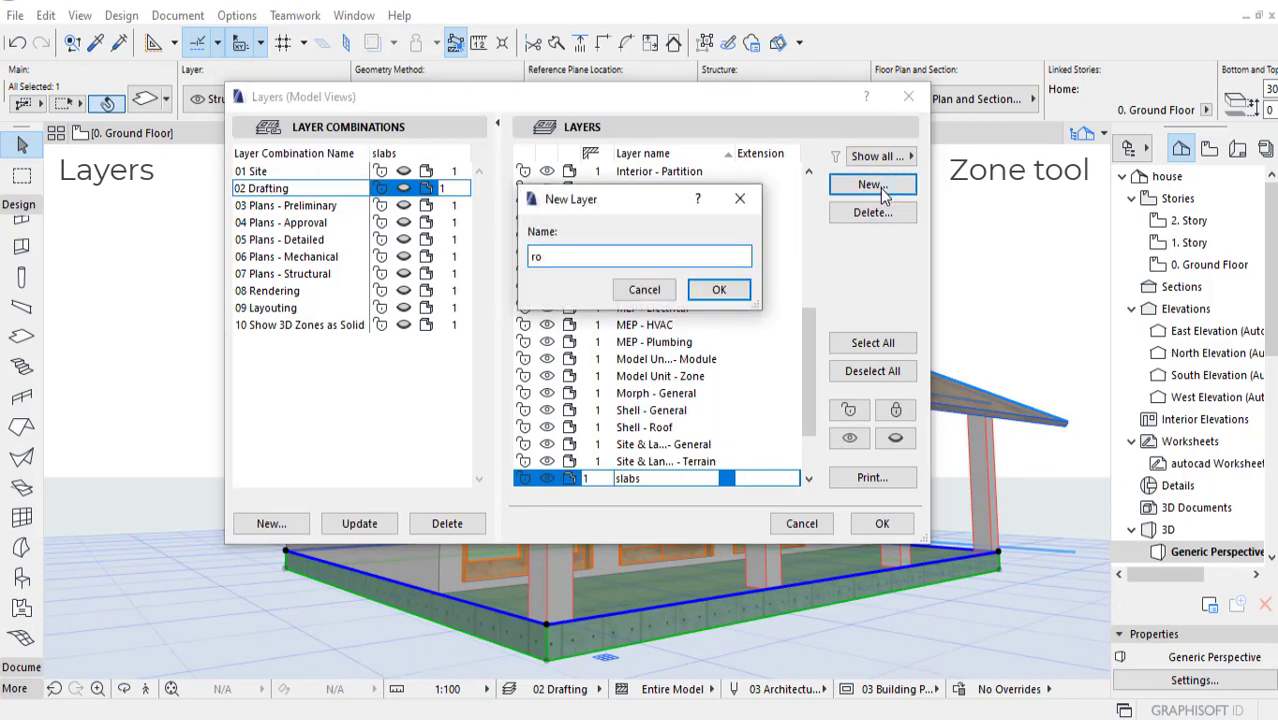
type("roof")
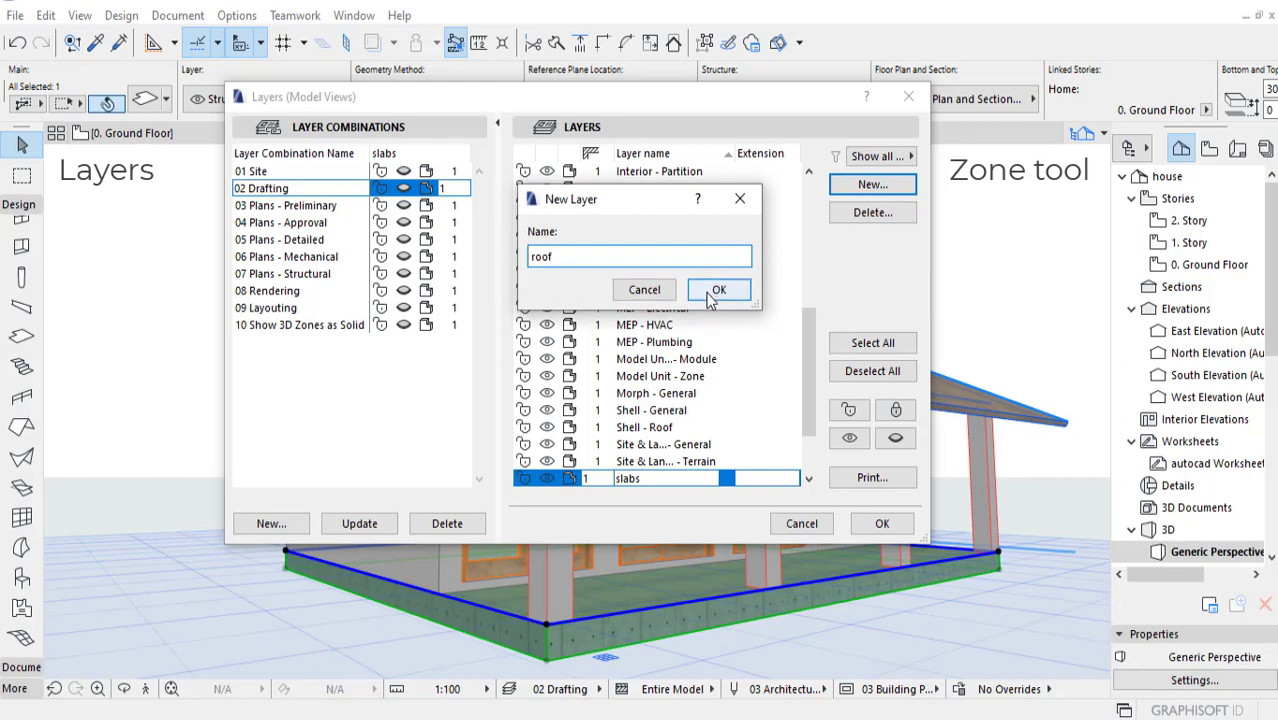
left_click(716, 289)
left_click(879, 184)
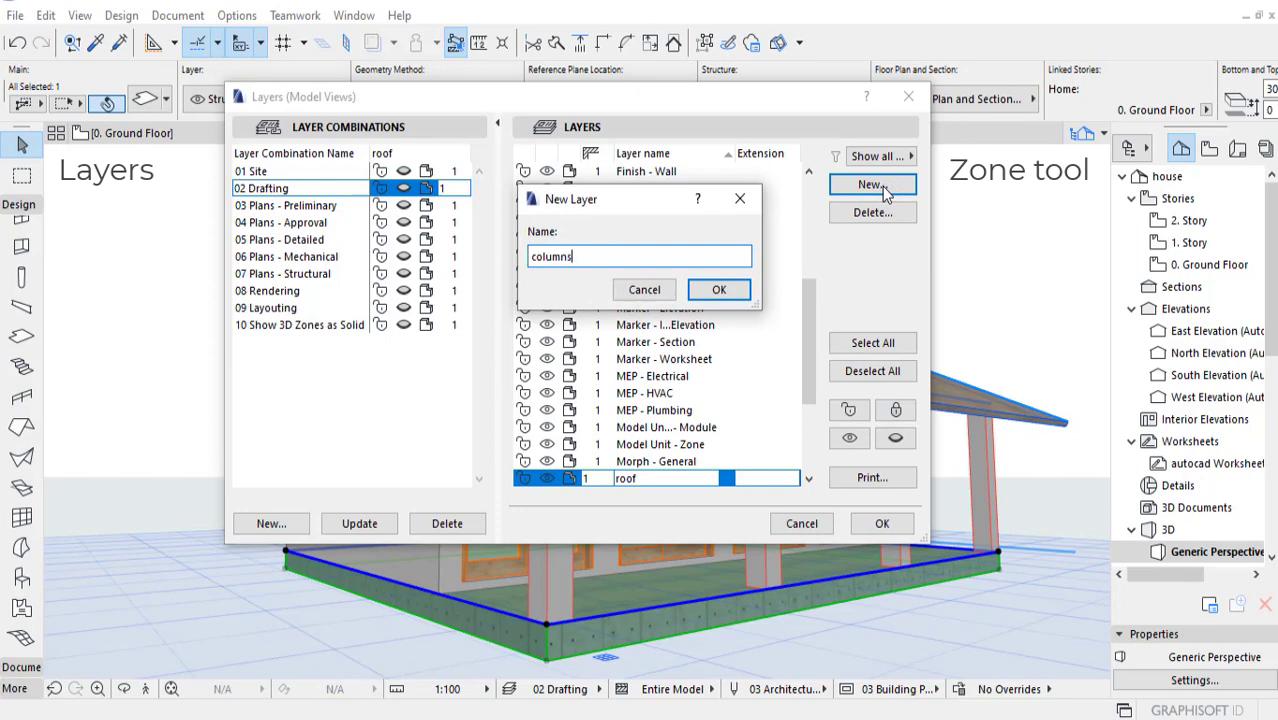
left_click(722, 289)
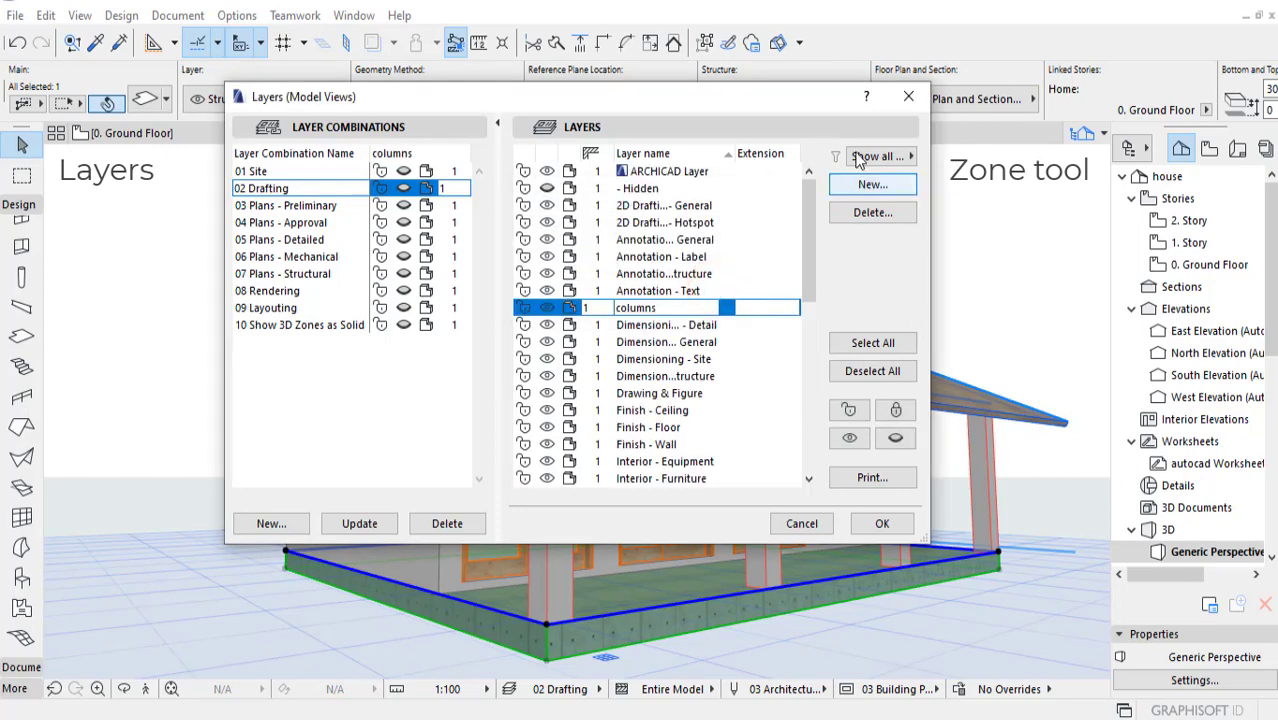
left_click_drag(812, 97, 852, 145)
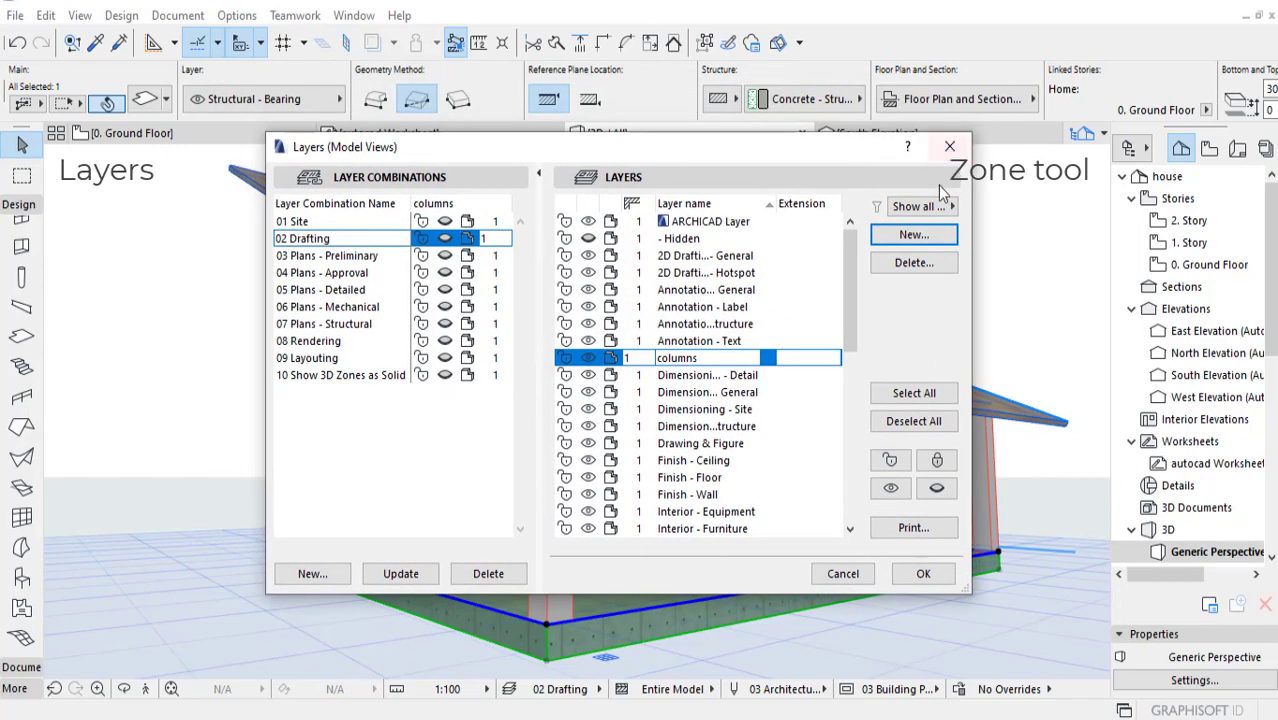
left_click_drag(850, 308, 838, 483)
left_click(923, 573)
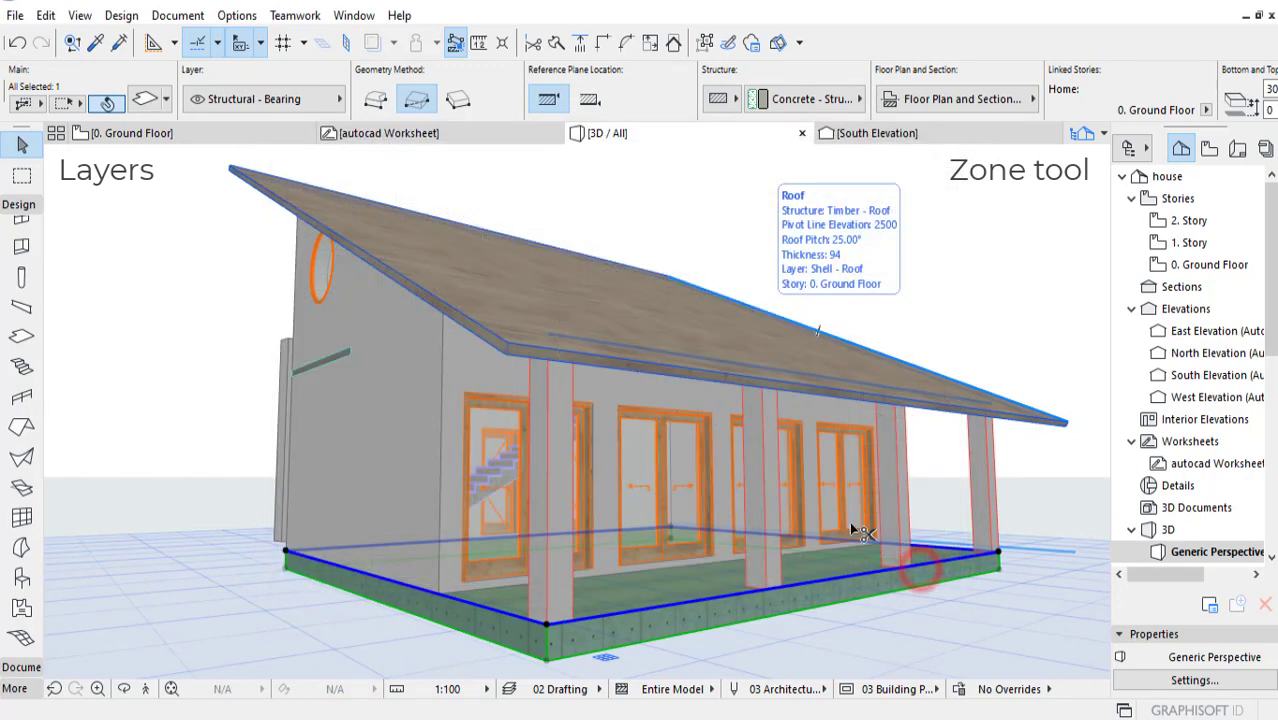
Step: Select all the walls of the house in 3D and assign them to the walls layer, leaving nothing selected
middle_click_drag(409, 402, 428, 421, "shift")
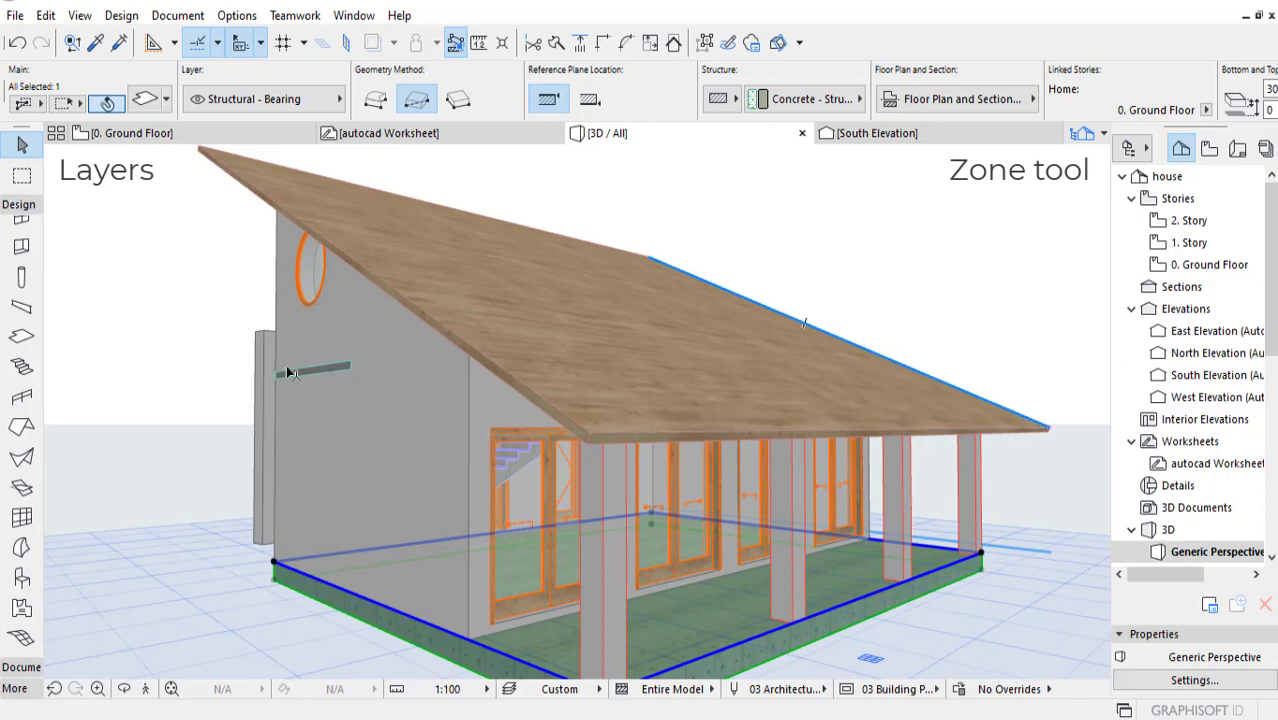
middle_click_drag(341, 402, 346, 427, "shift")
left_click(798, 211)
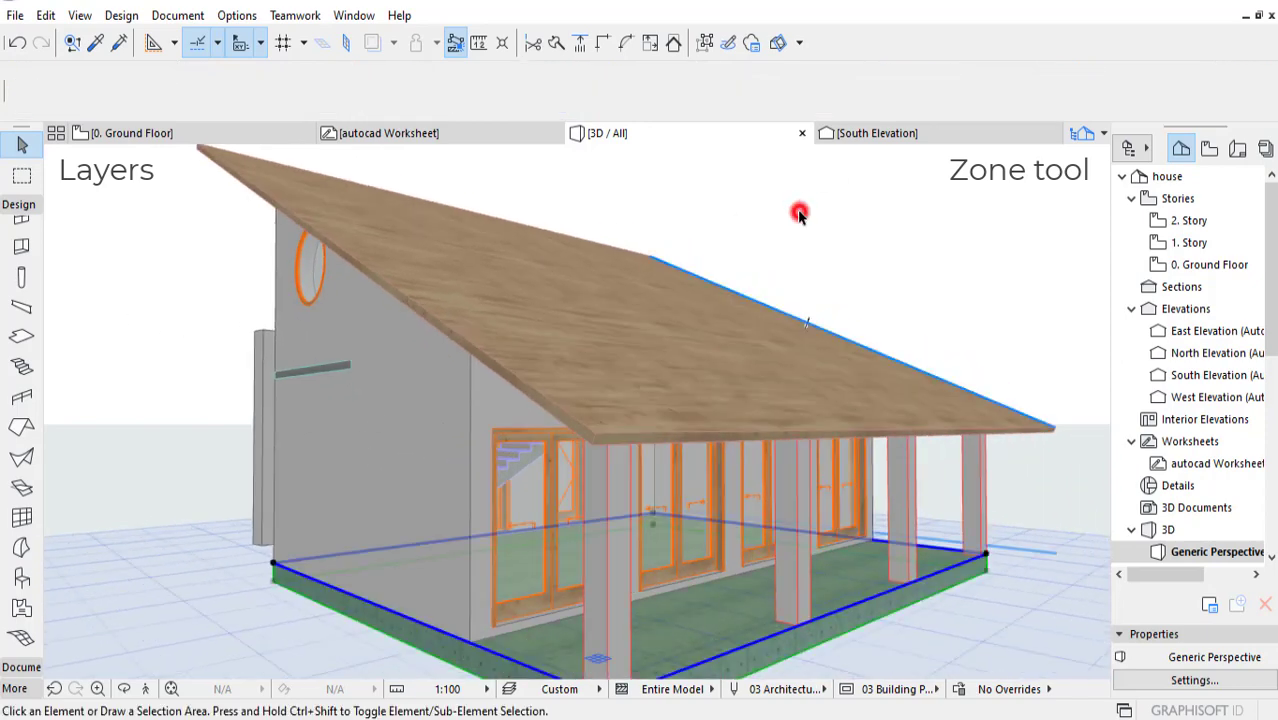
scroll(29, 244, "up", 2)
left_click(22, 232)
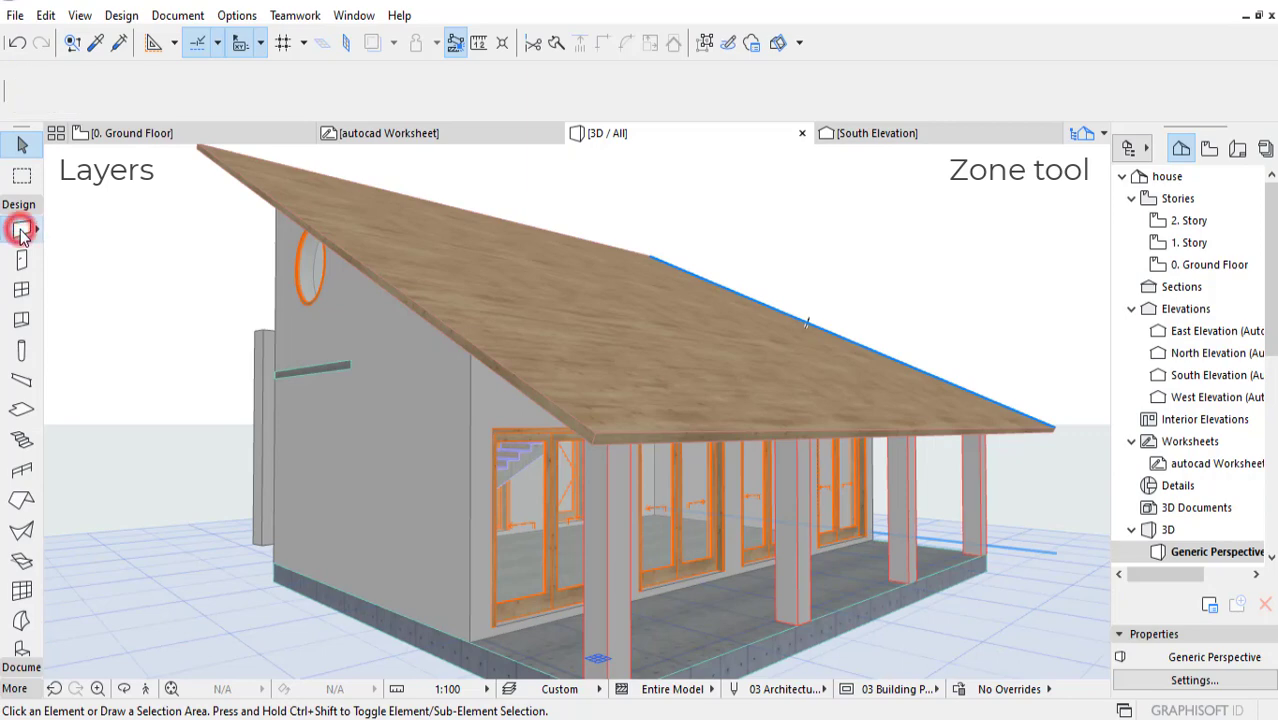
key("ctrl+a")
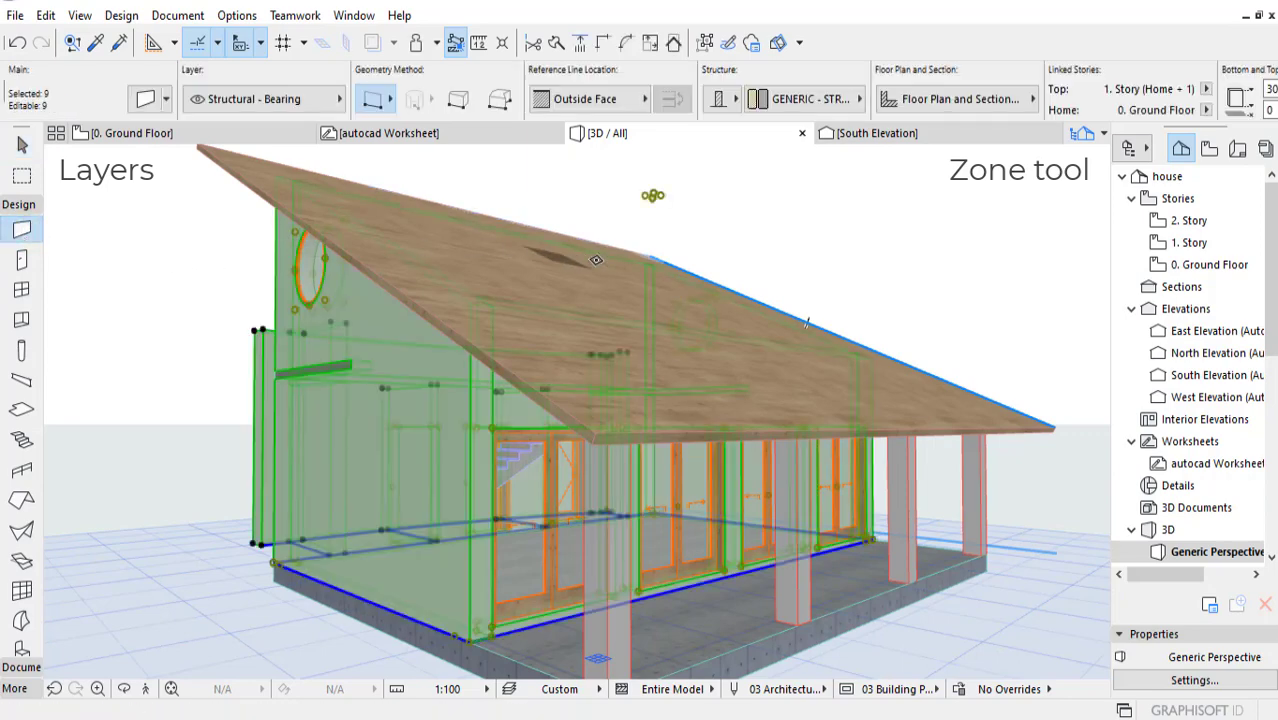
left_click(320, 103)
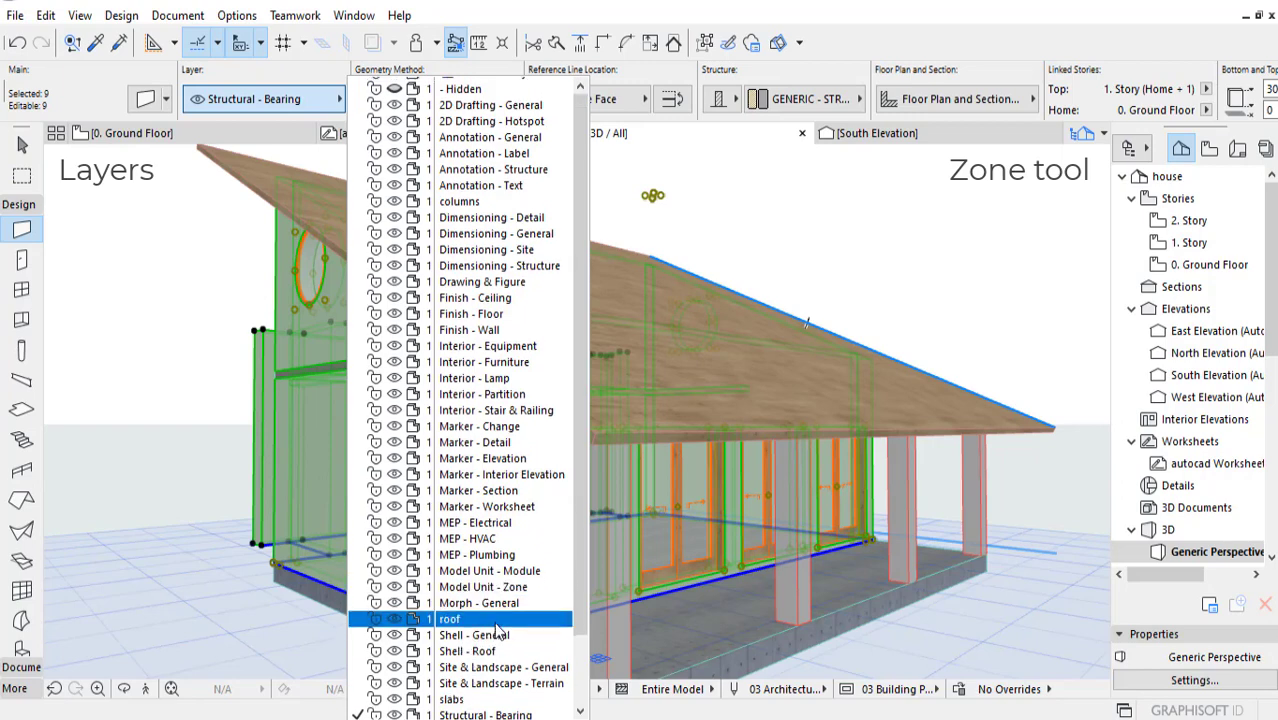
scroll(497, 640, "down", 2)
left_click(468, 711)
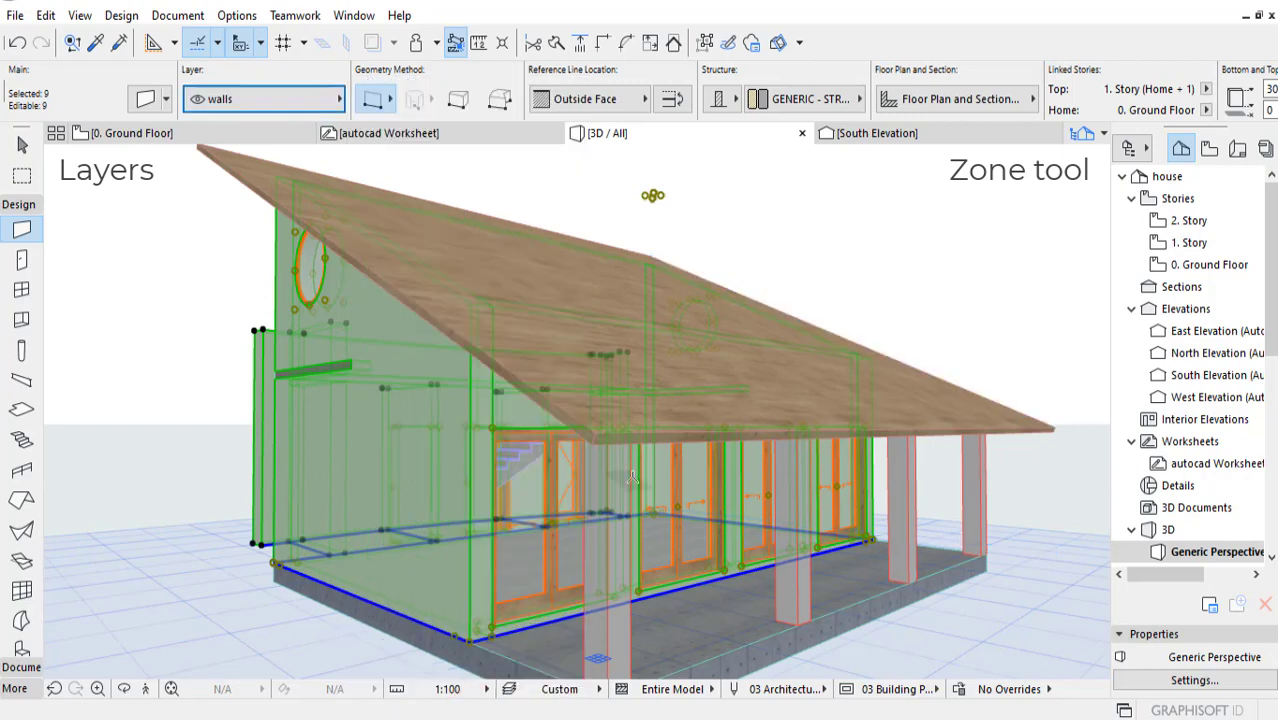
key("Escape")
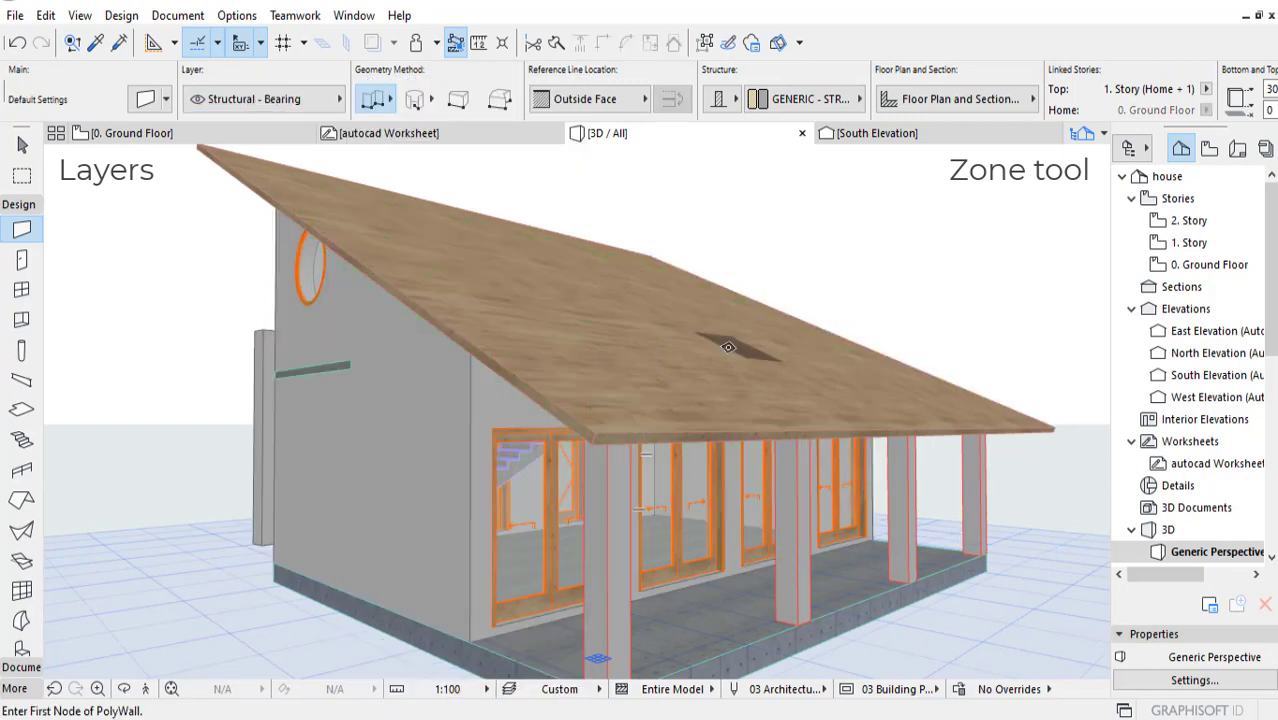
key("Escape")
Step: Select the timber roof and assign it to the roof layer
left_click(721, 342)
left_click(236, 100)
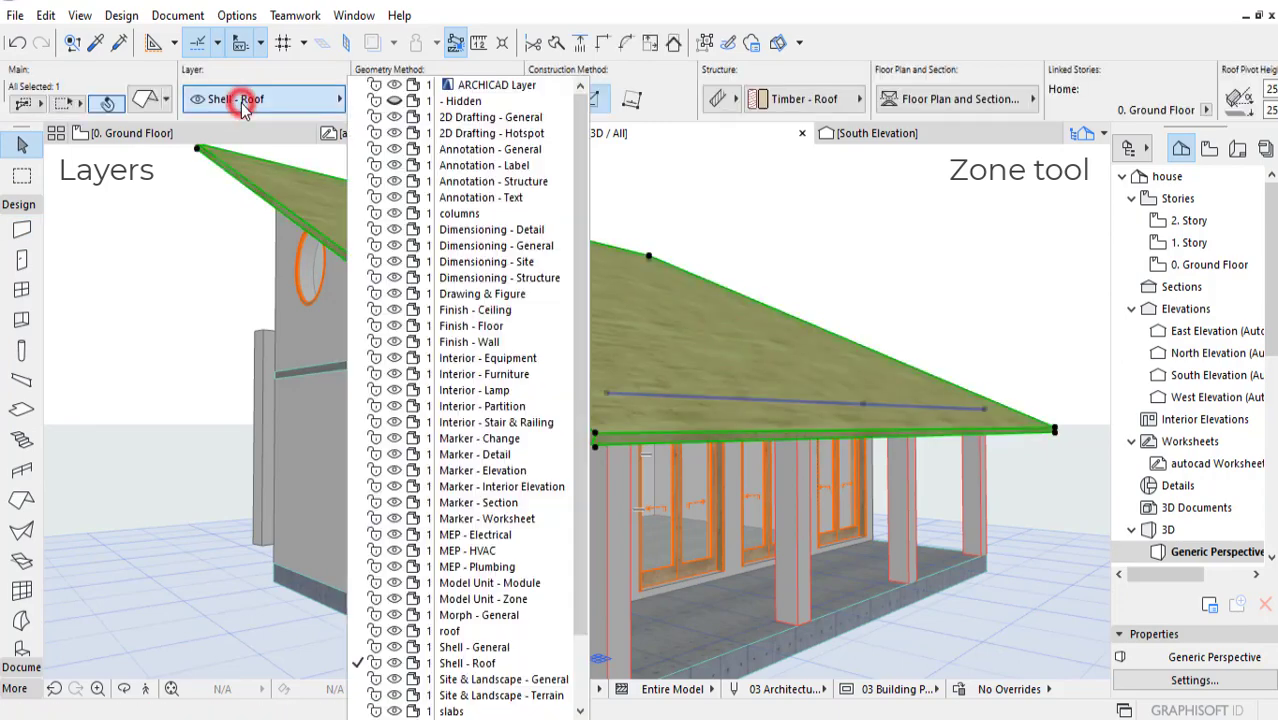
left_click(466, 624)
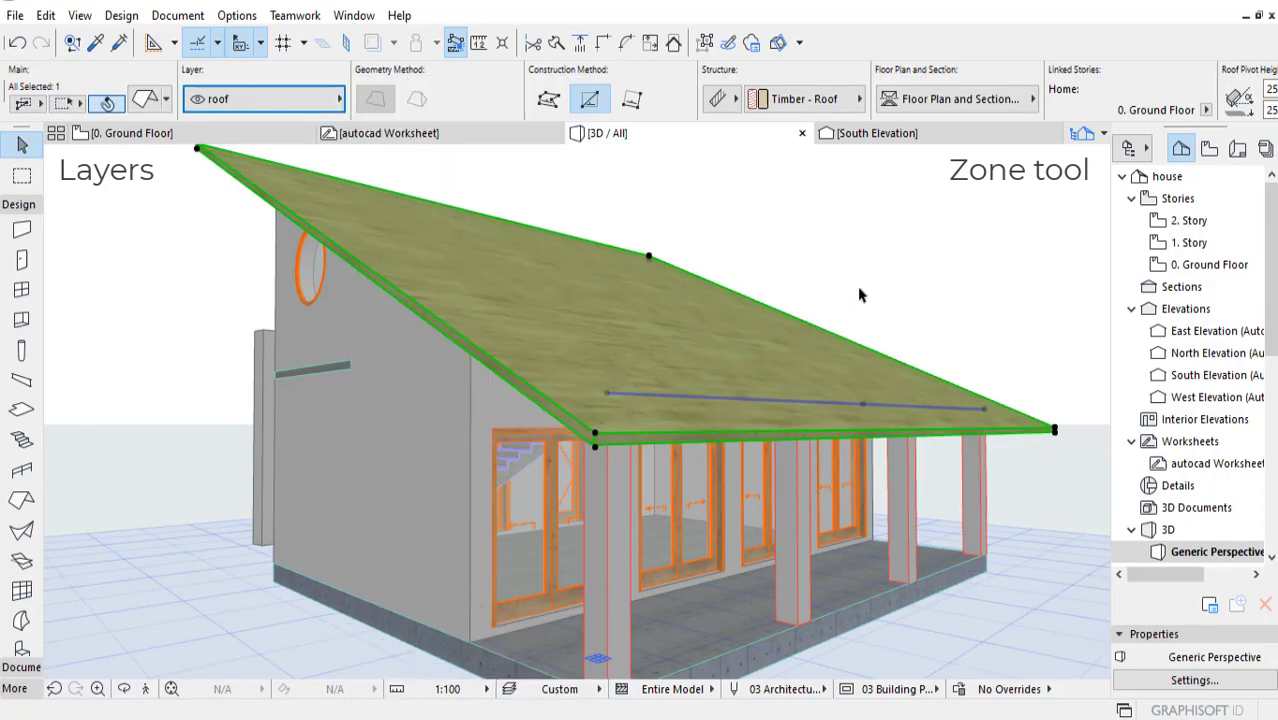
Step: Add all the slabs to the selection and set the layer to slabs
middle_click_drag(890, 272, 892, 359)
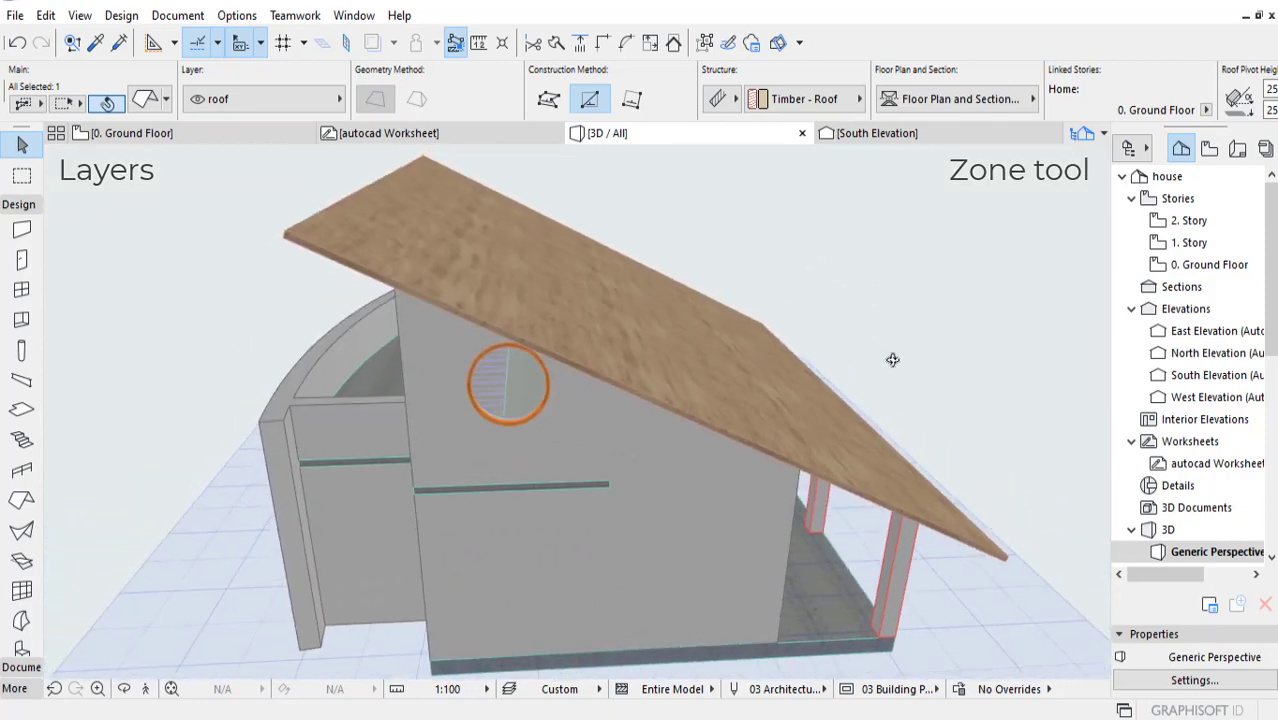
left_click(24, 412)
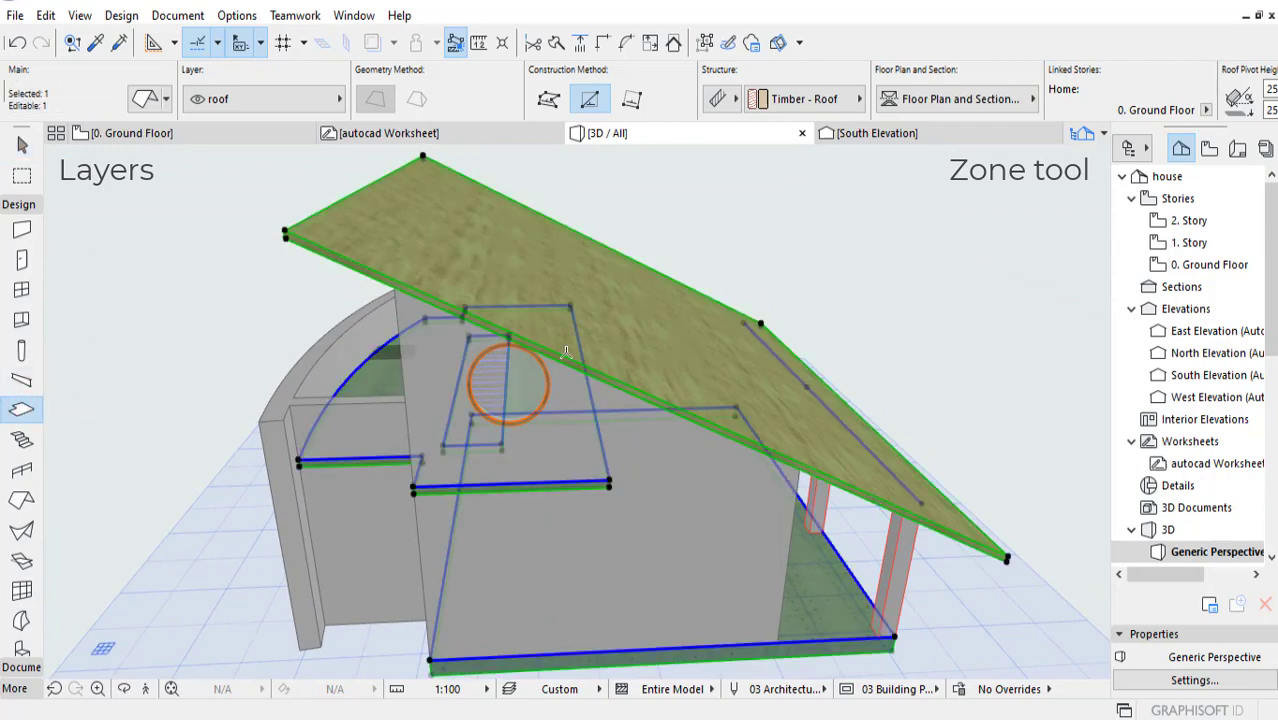
middle_click_drag(922, 307, 862, 310)
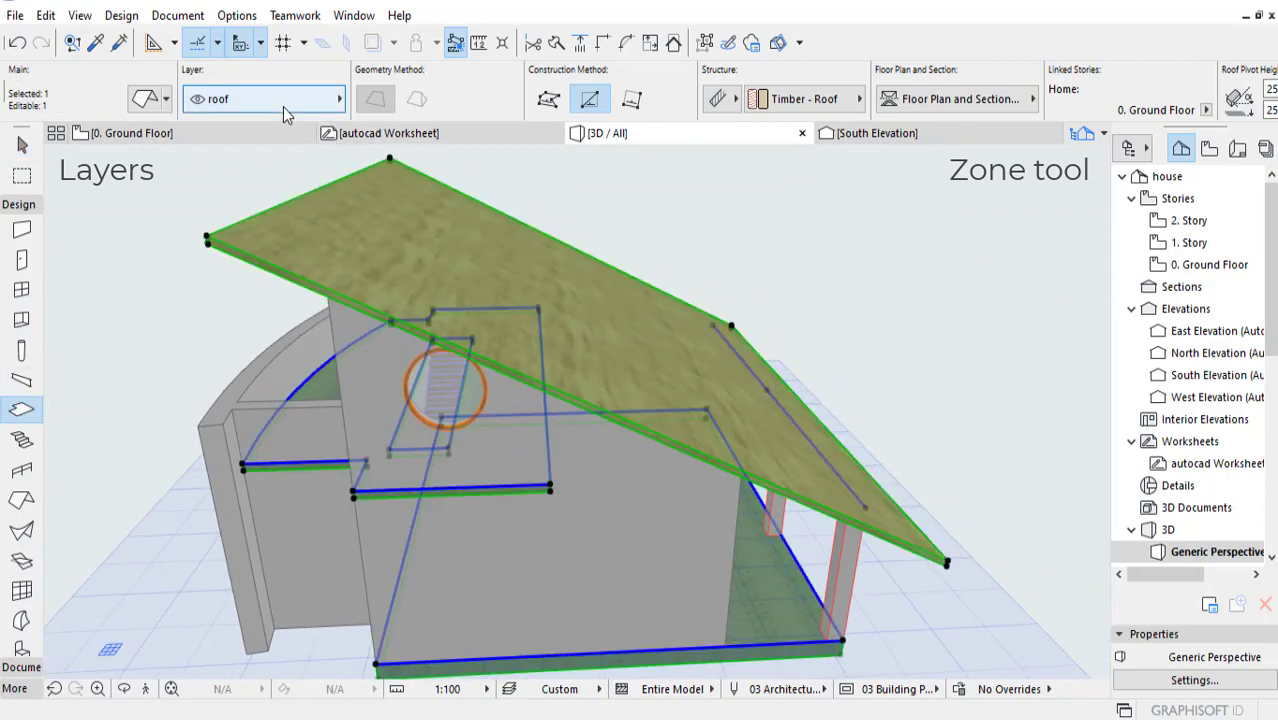
left_click(283, 107)
scroll(505, 668, "down", 1)
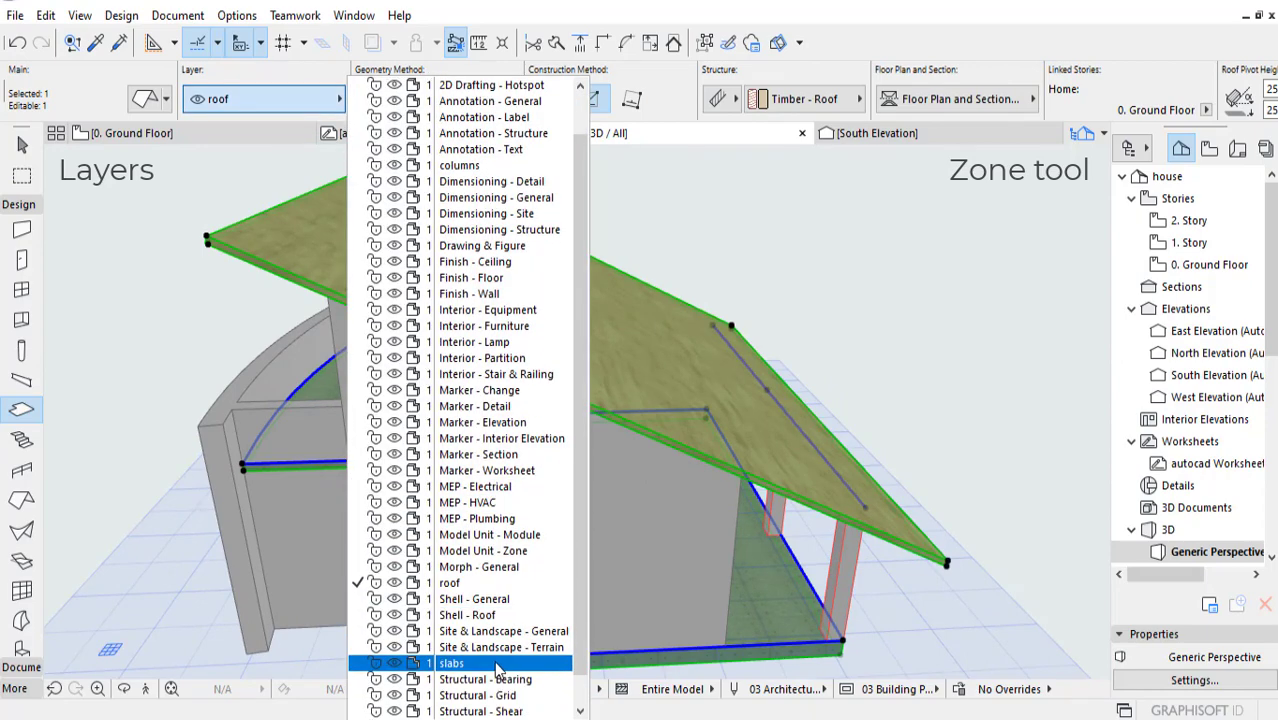
left_click(498, 667)
Step: Open the model view layer settings and bring the walls and slabs layers into view
middle_click_drag(825, 300, 740, 329, "shift")
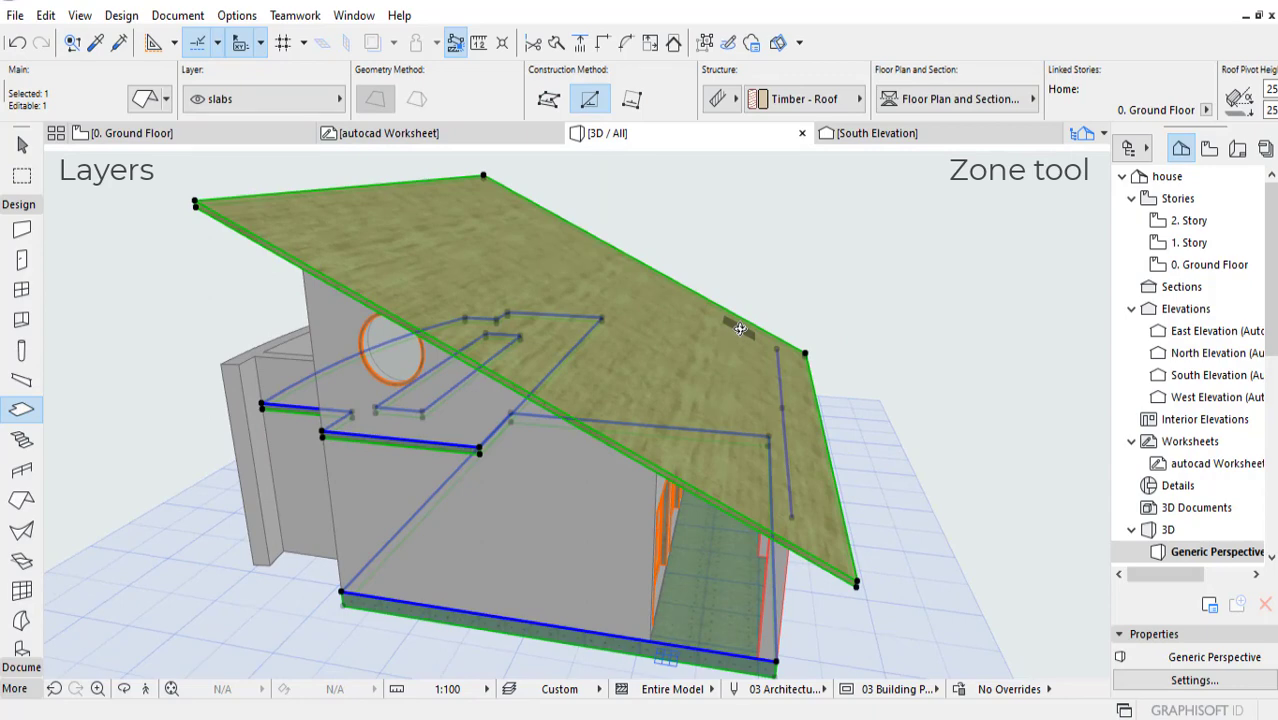
left_click(177, 15)
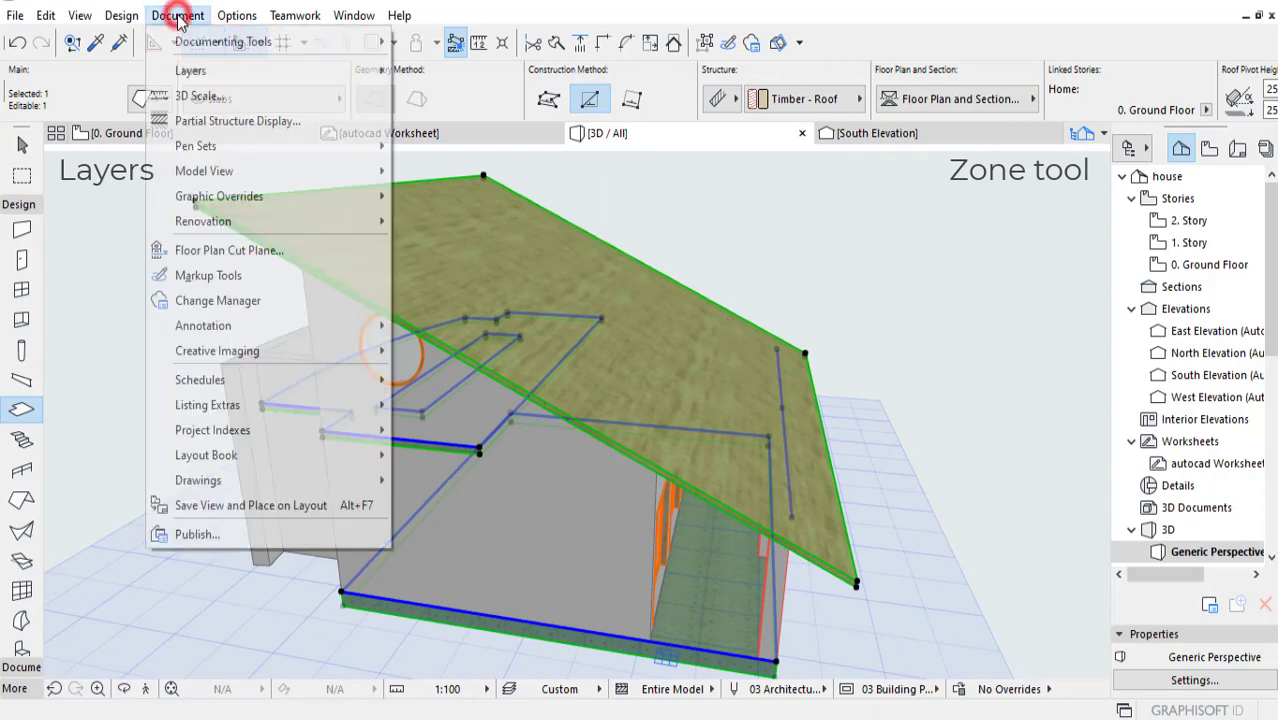
left_click(191, 71)
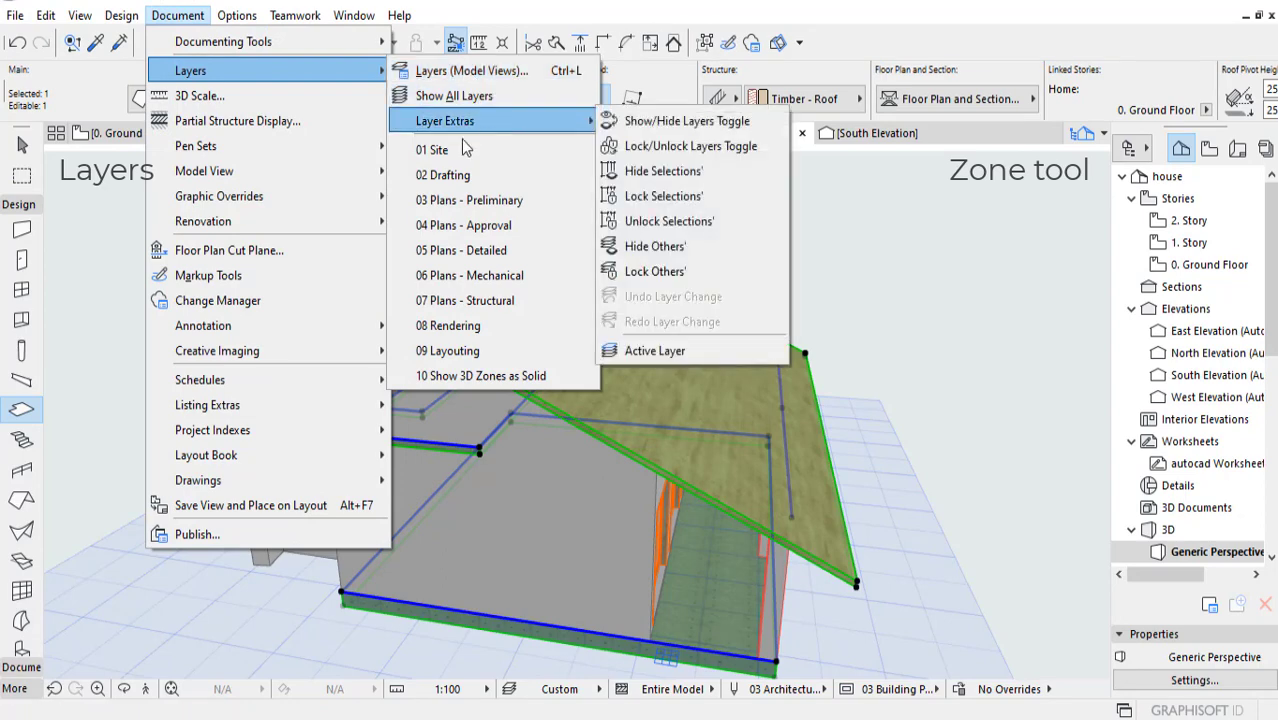
left_click(468, 72)
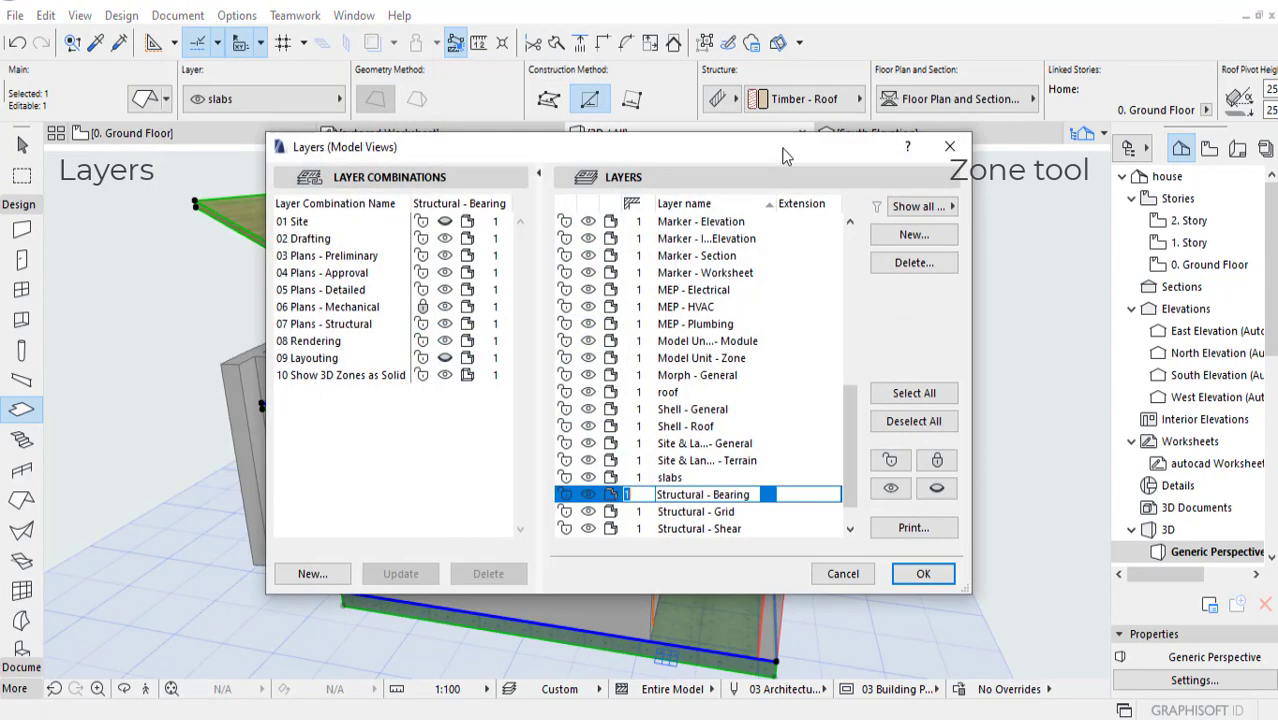
left_click_drag(866, 440, 866, 484)
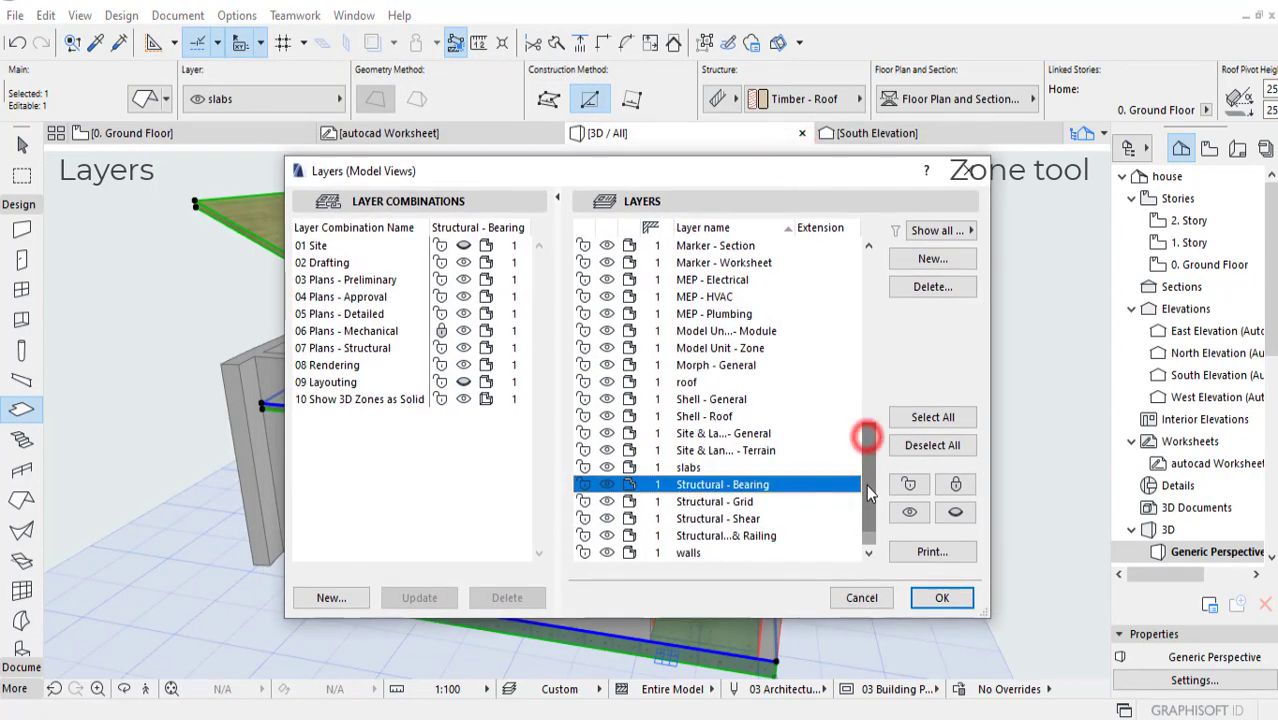
Step: Try hiding the walls and slabs layers, and restore the visibility of both
left_click(607, 552)
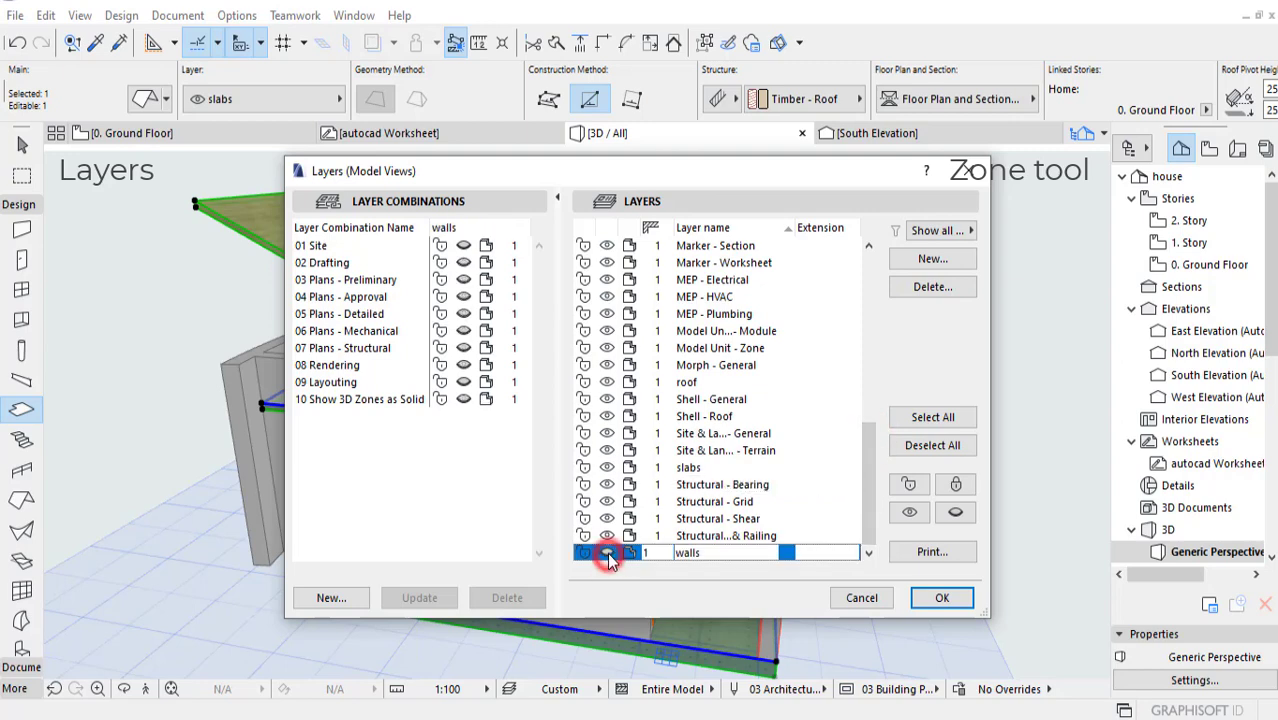
left_click(607, 467)
left_click_drag(826, 175, 902, 190)
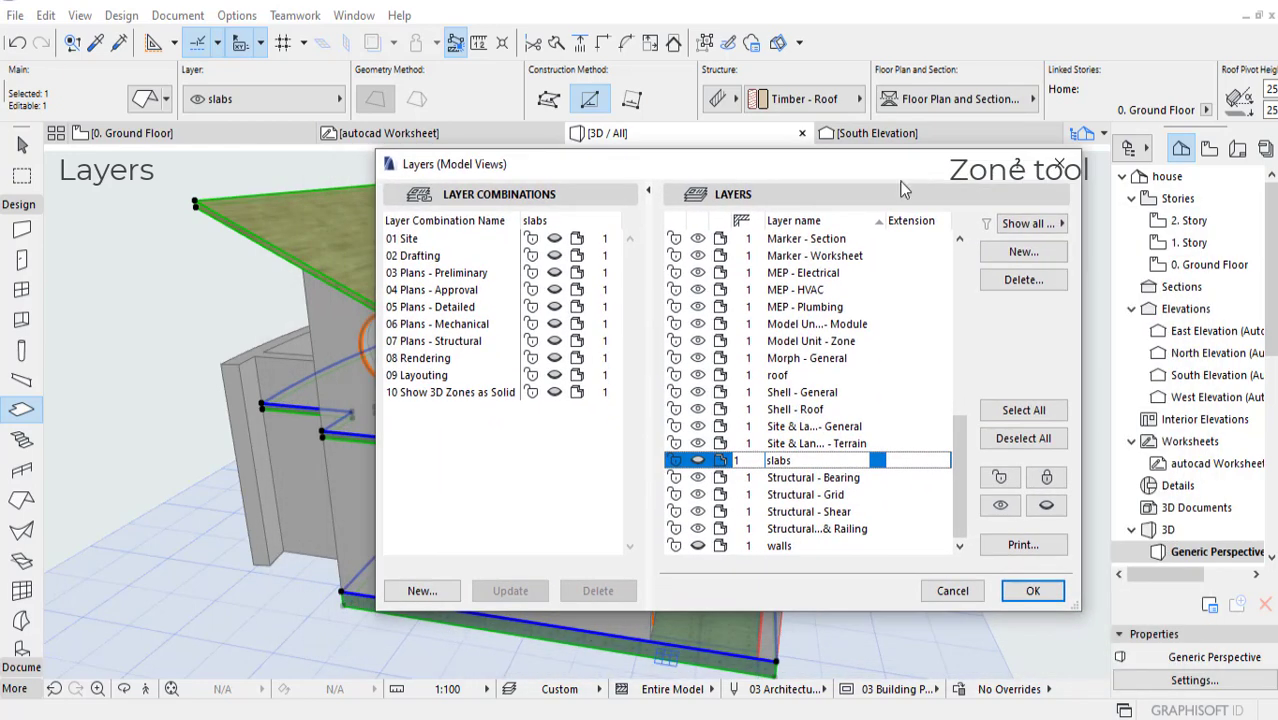
left_click(696, 549)
Step: Switch the slabs, walls and roof layers to wireframe display, apply the settings and inspect the house in 3D
left_click(722, 461)
left_click(724, 550)
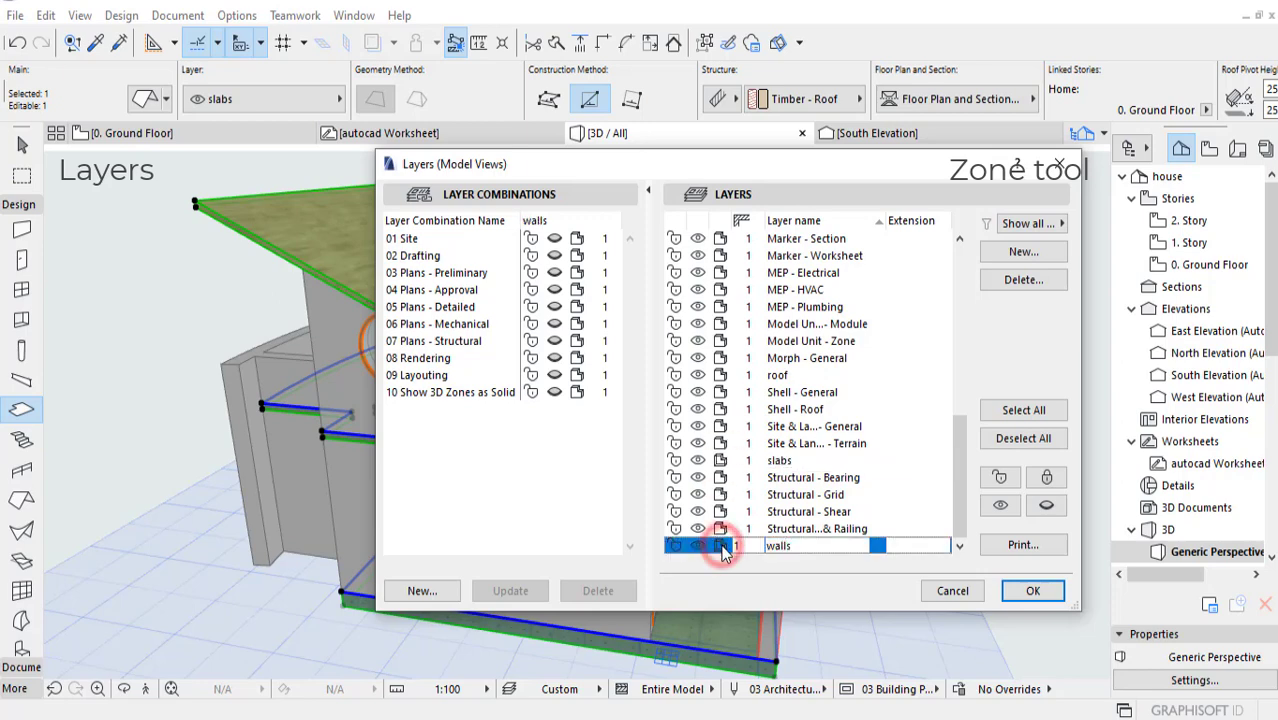
left_click(722, 376)
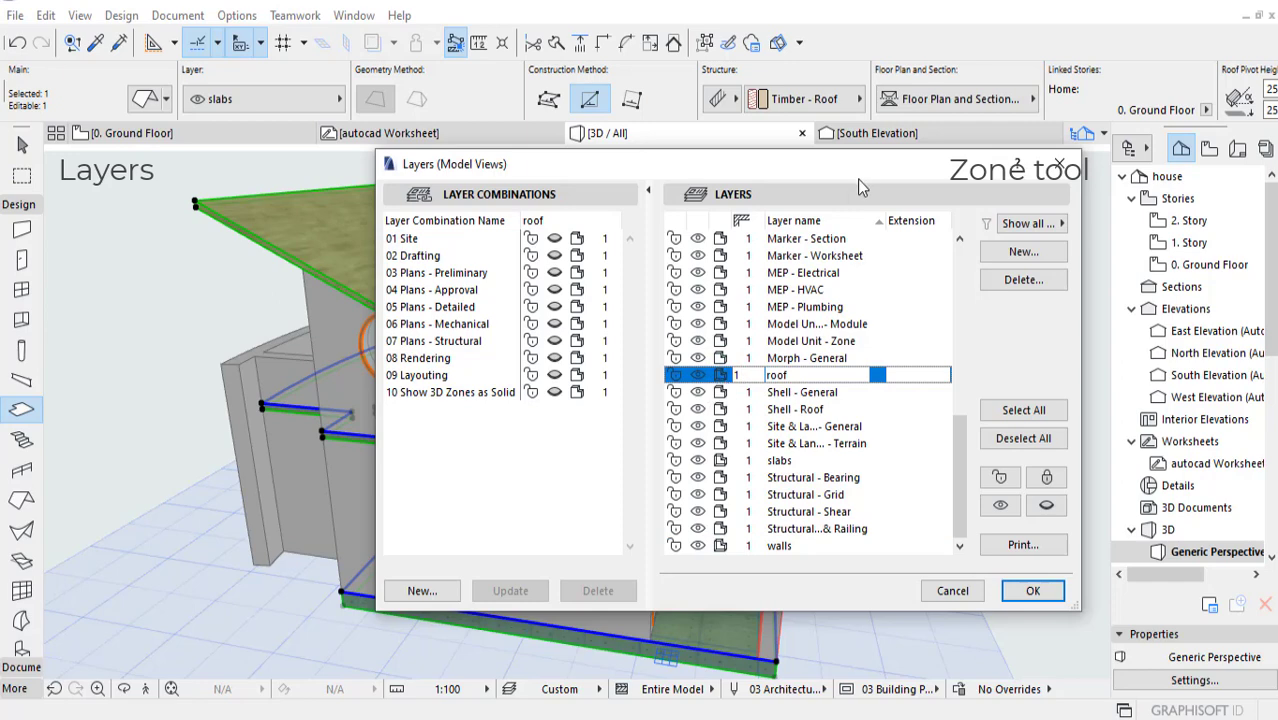
left_click_drag(847, 164, 800, 190)
left_click(980, 608)
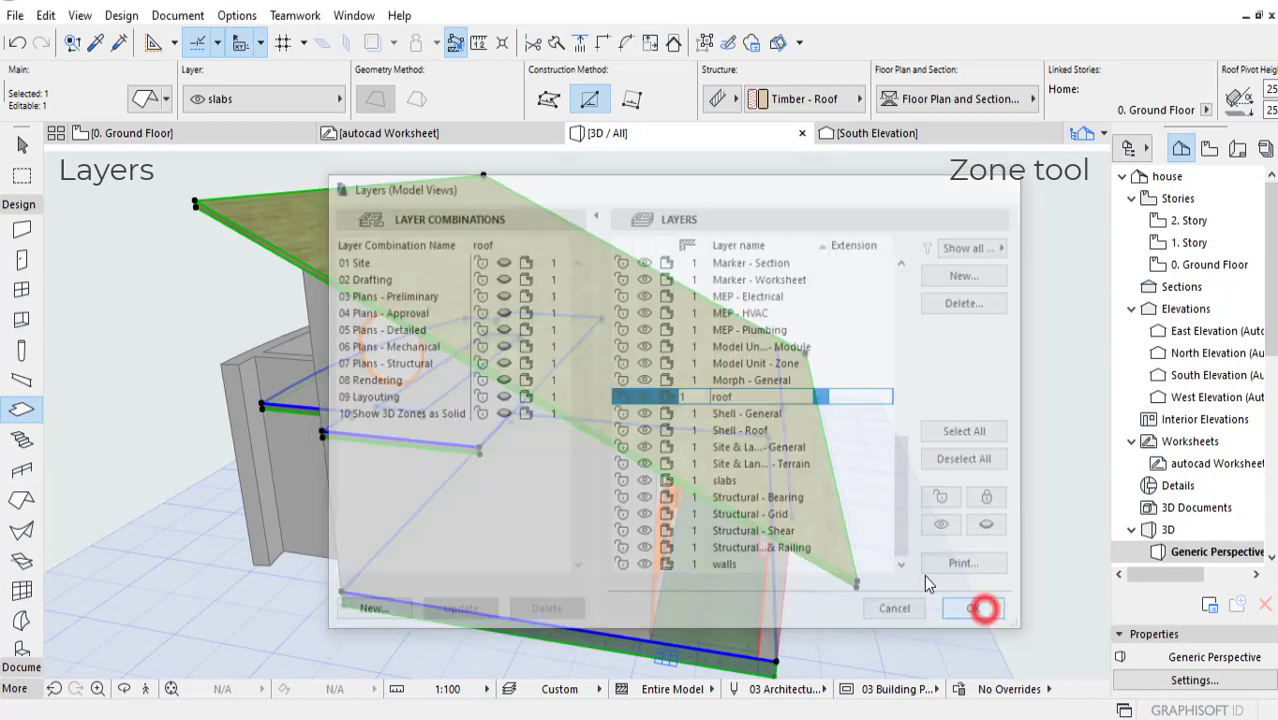
middle_click_drag(795, 493, 751, 478, "shift")
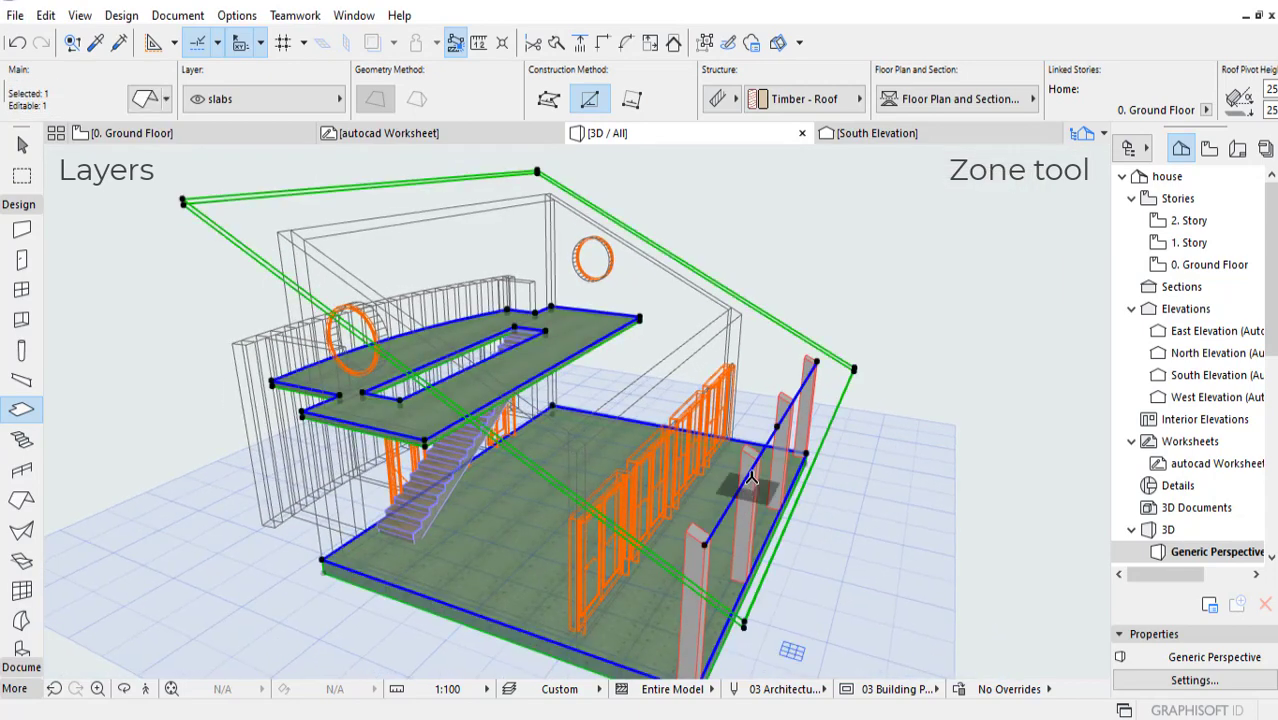
Step: Clear the selection and inspect the partly wireframed house in 3D from several angles
key("Escape")
mouse_move(900, 352)
middle_mouse_down("shift")
mouse_move(850, 320)
mouse_move(875, 325)
middle_mouse_up("shift")
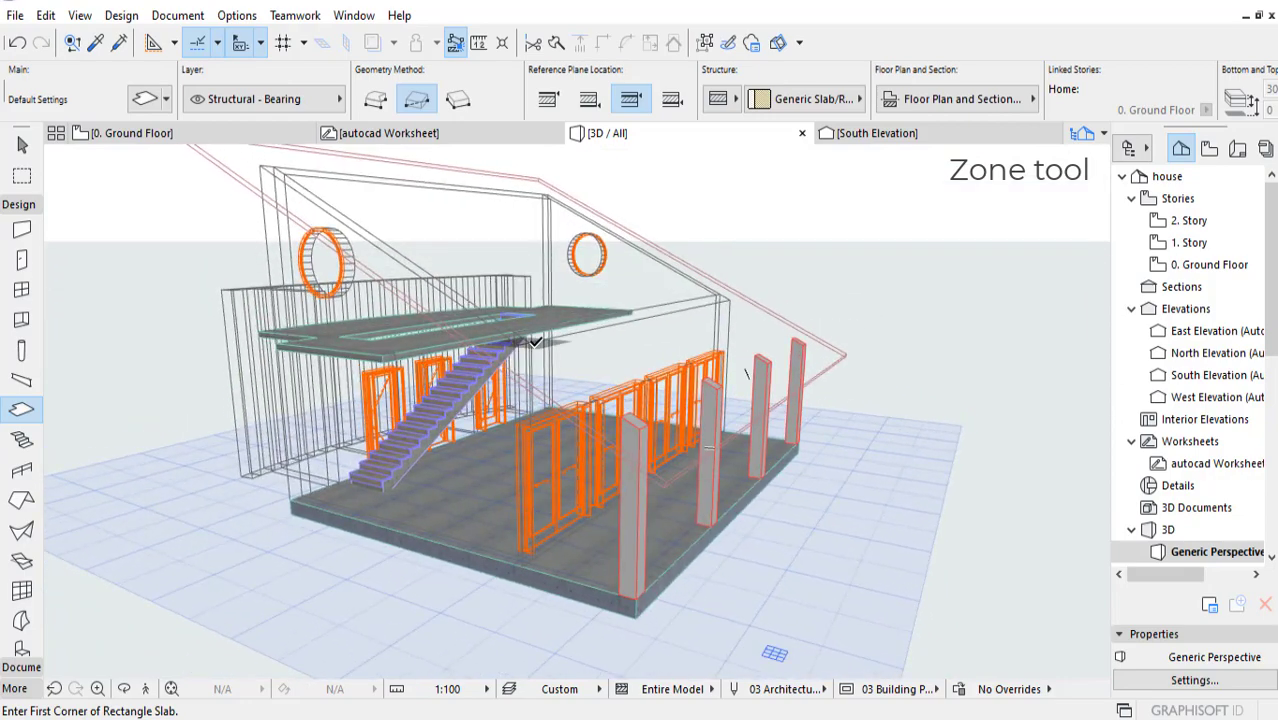
scroll(535, 341, "up", 1)
middle_click_drag(613, 371, 631, 412)
middle_click_drag(779, 386, 787, 411)
middle_click_drag(885, 334, 890, 350)
middle_click_drag(799, 352, 831, 356)
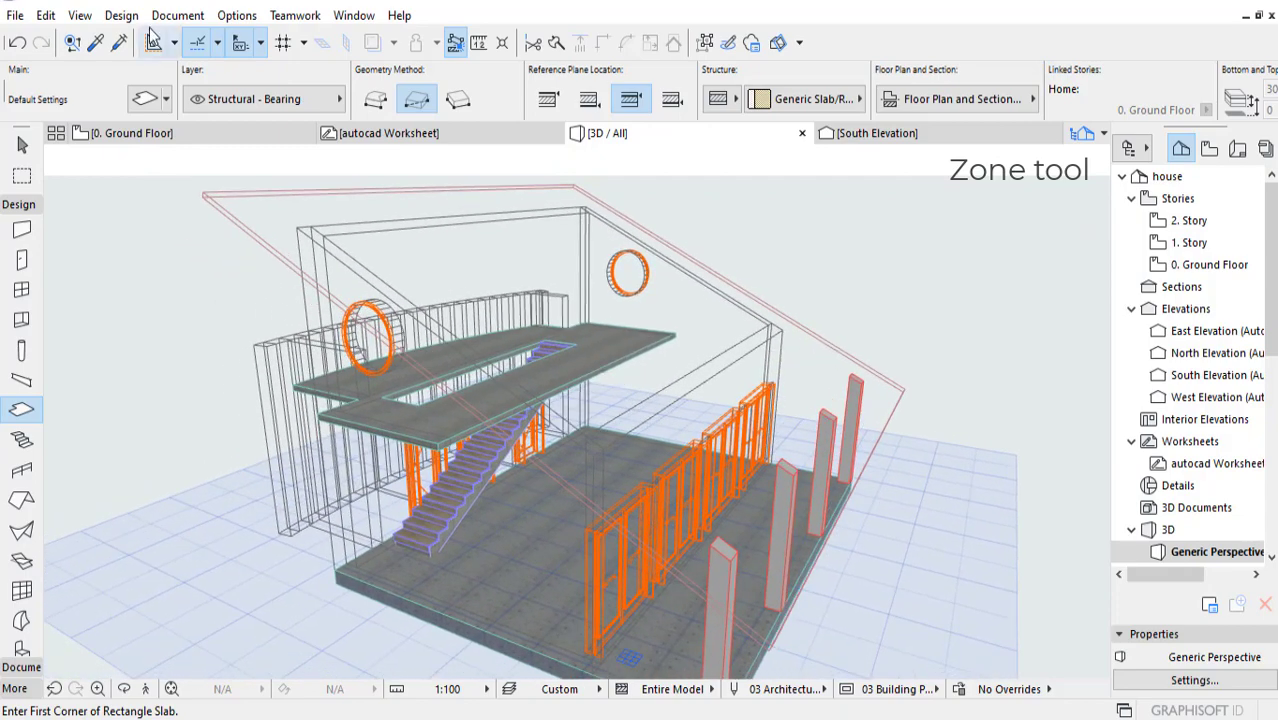
Step: Enable the Zone element type in the Filter and Cut Elements in 3D settings and apply them
left_click(46, 15)
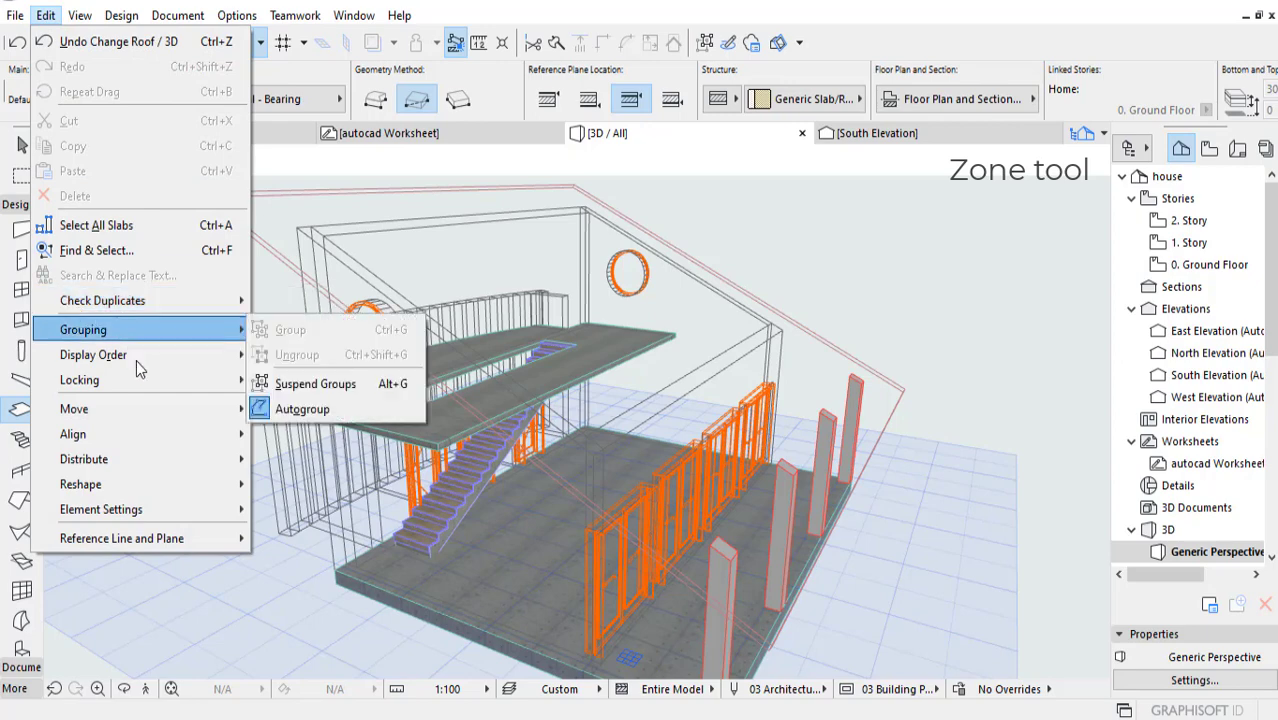
mouse_move(89, 16)
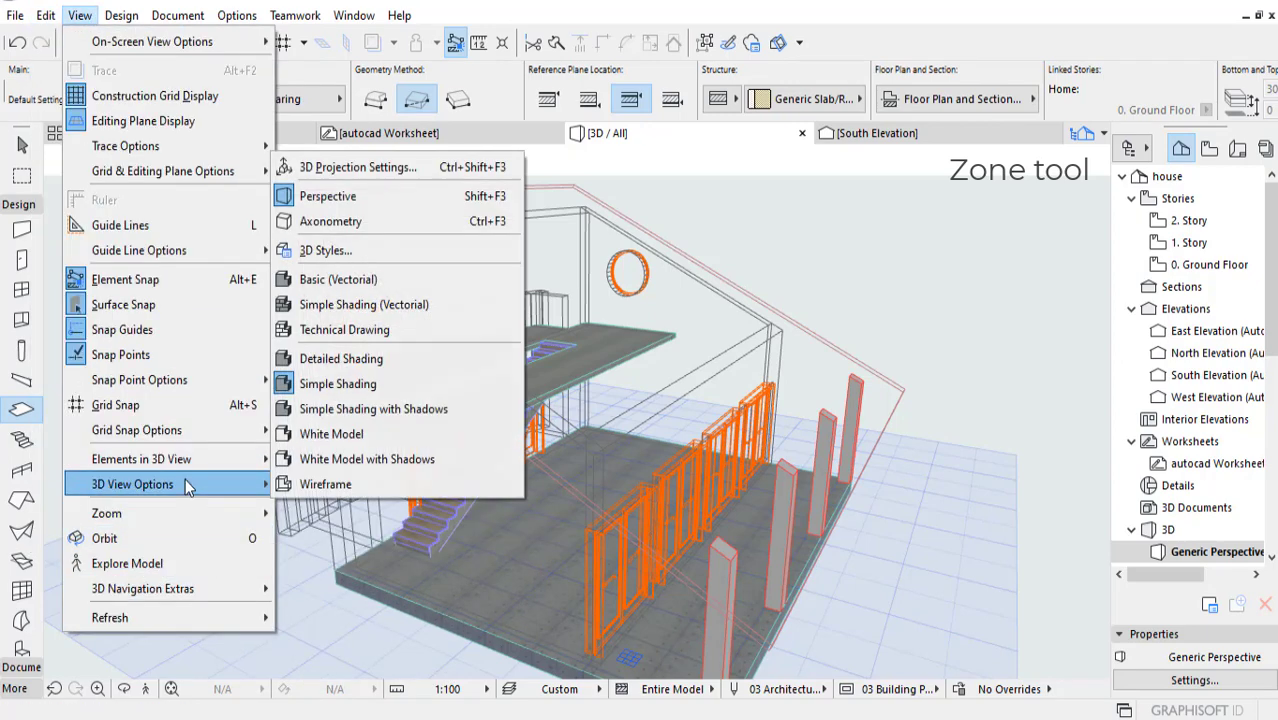
mouse_move(195, 460)
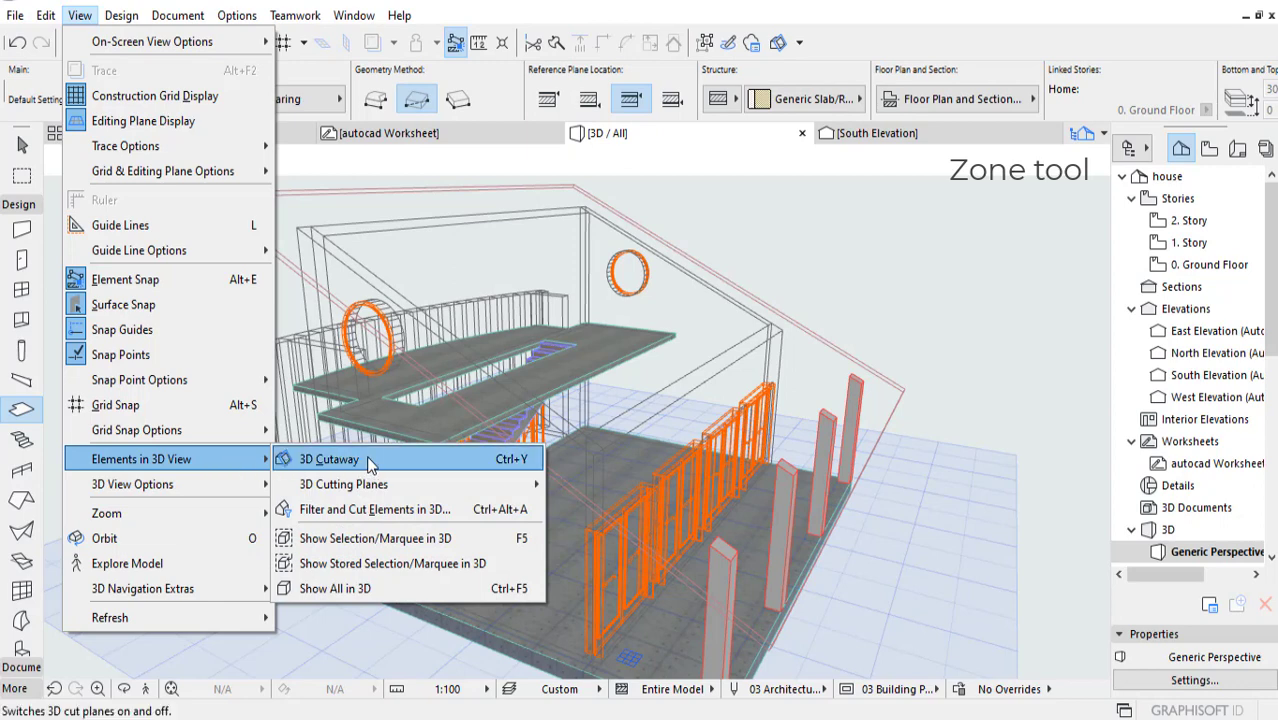
left_click(383, 510)
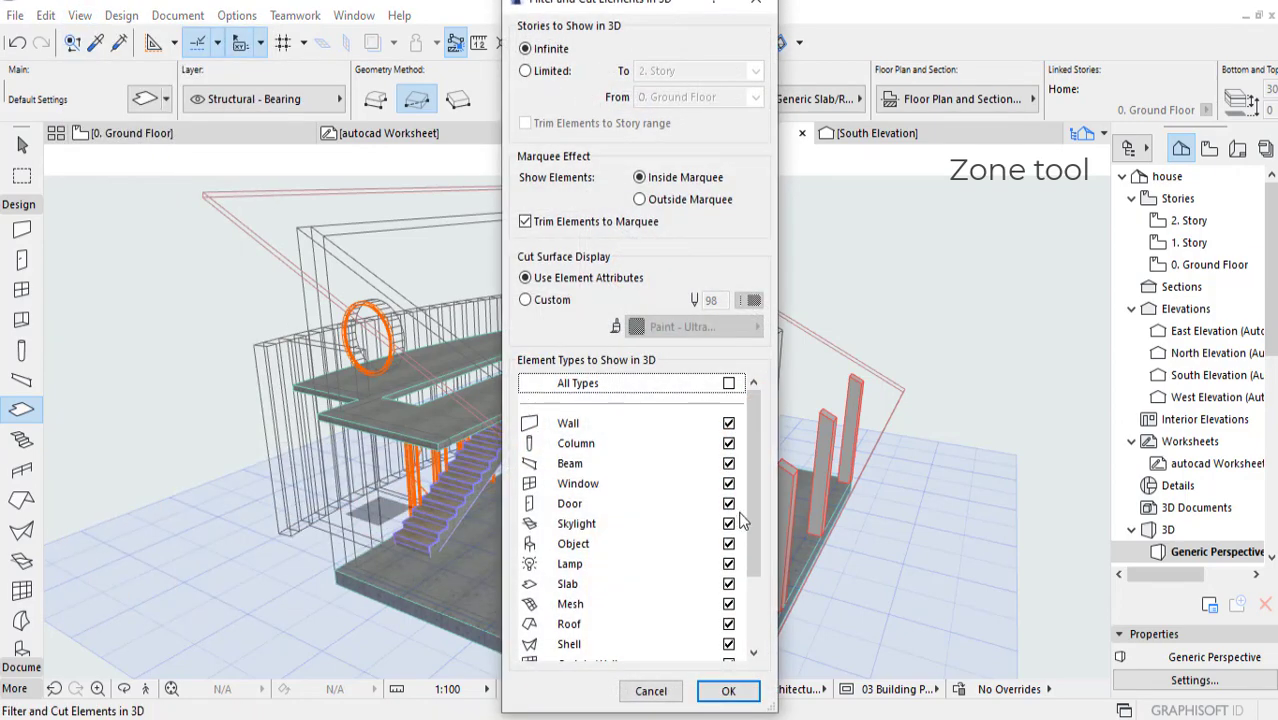
left_click_drag(606, 2, 208, 2)
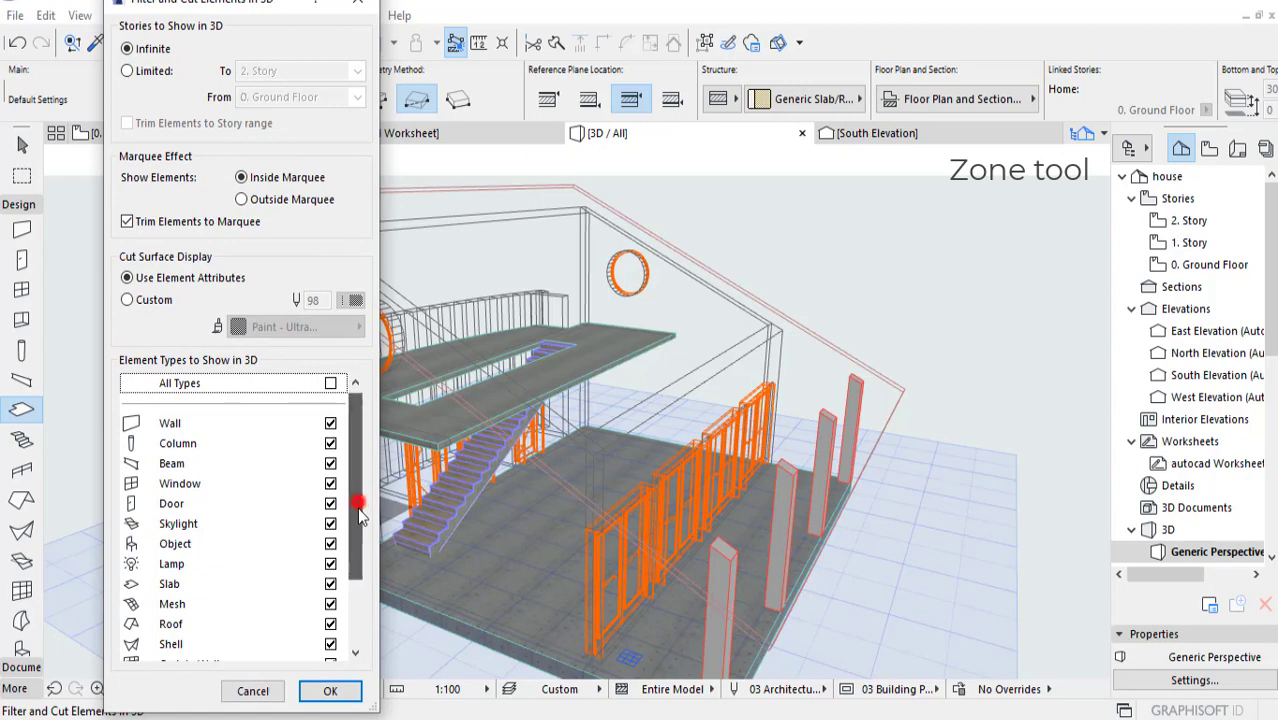
left_click_drag(357, 507, 350, 557)
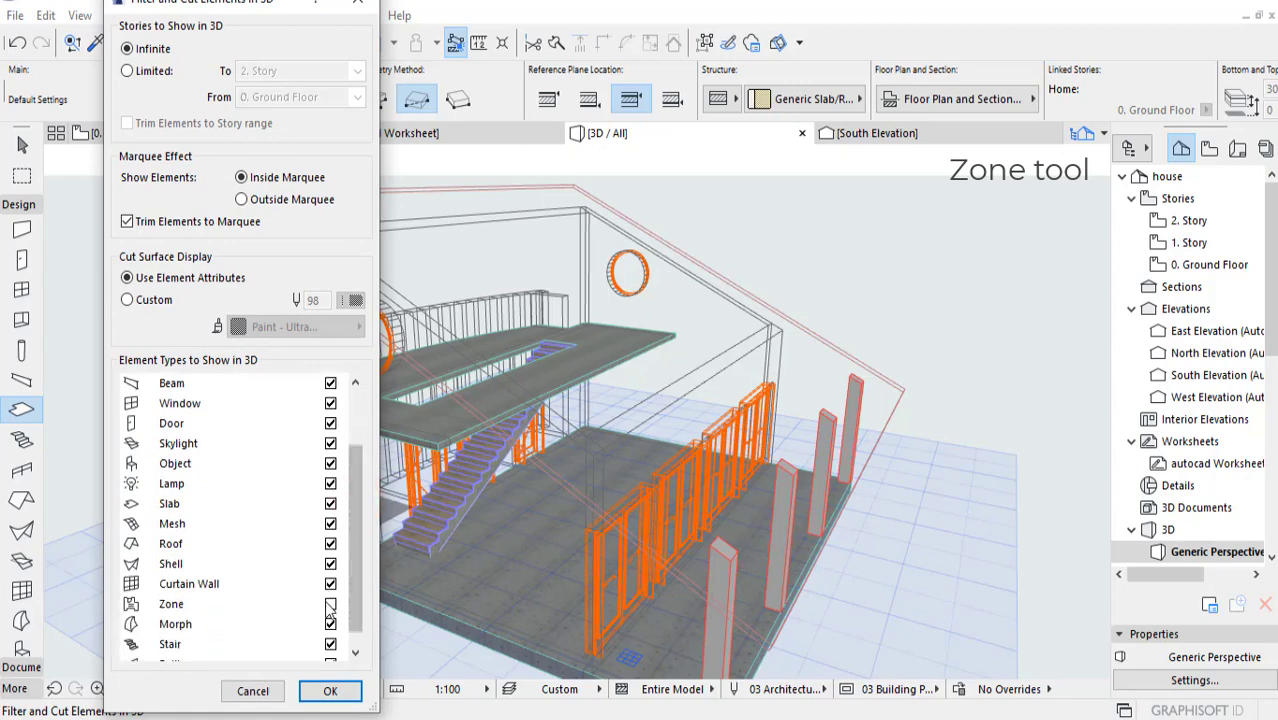
left_click(331, 604)
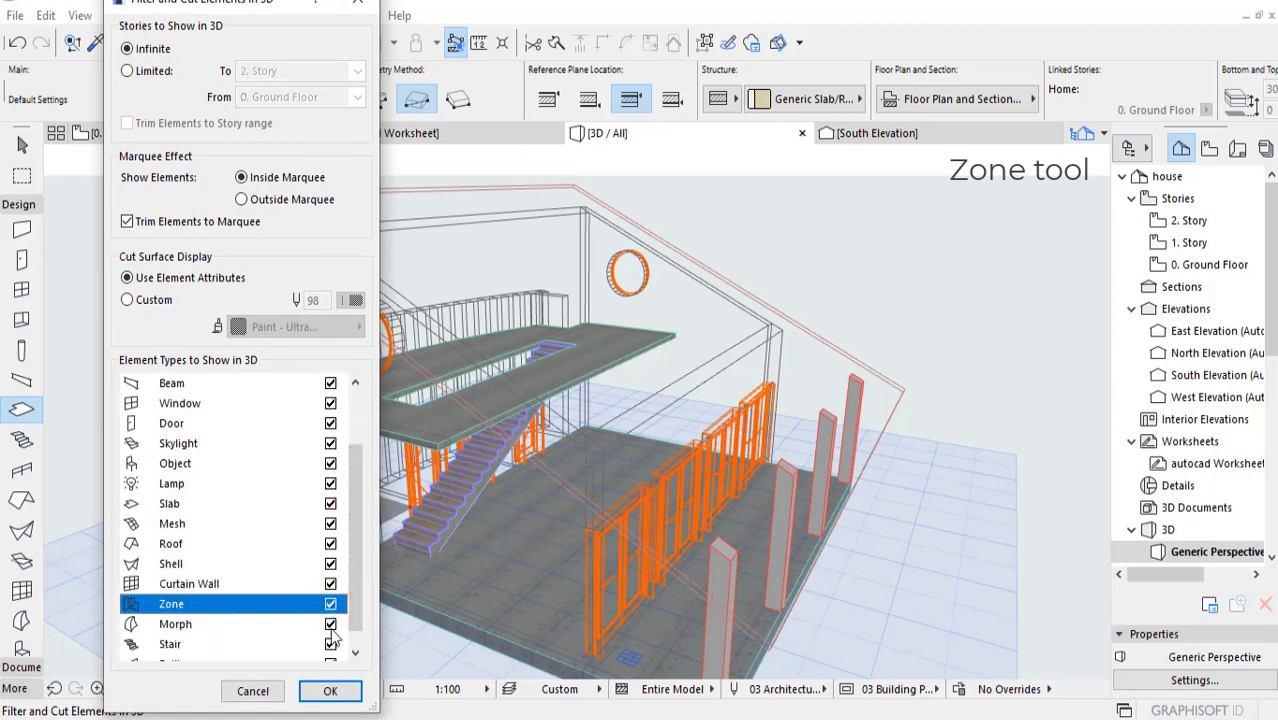
left_click(330, 692)
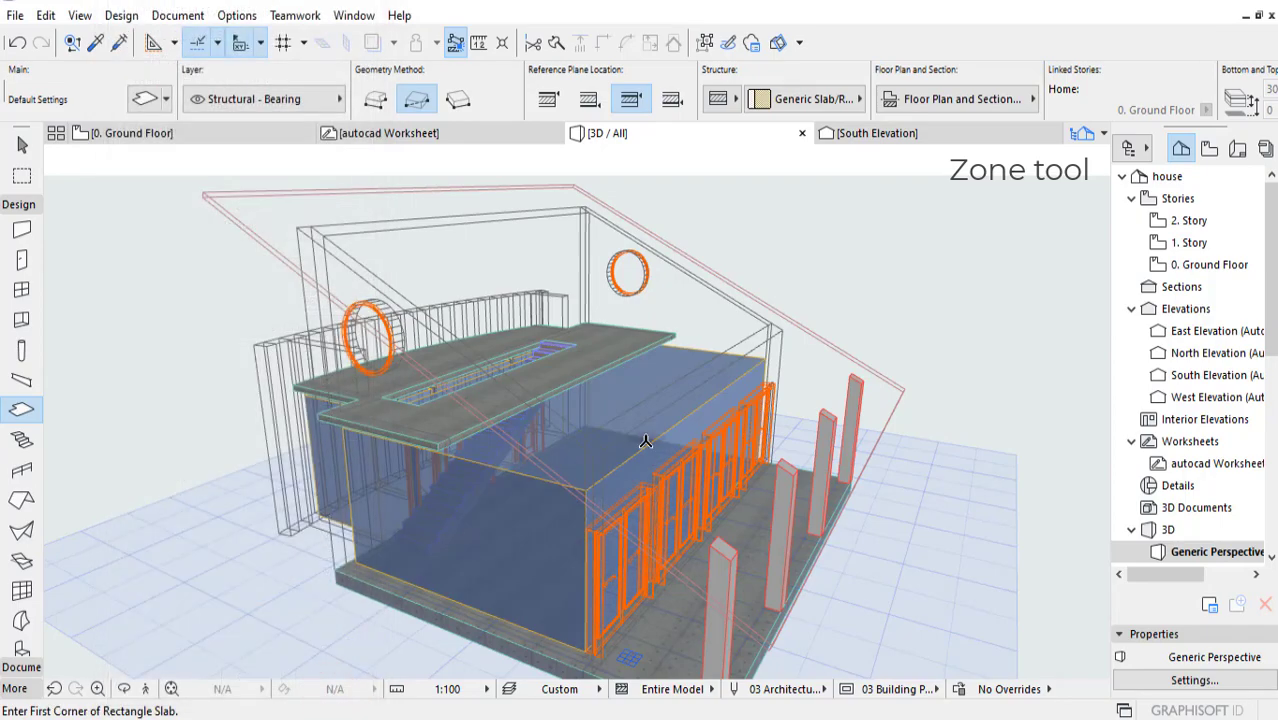
Step: Select the Living zone in 3D and set its top value to 8000
scroll(635, 438, "up", 5)
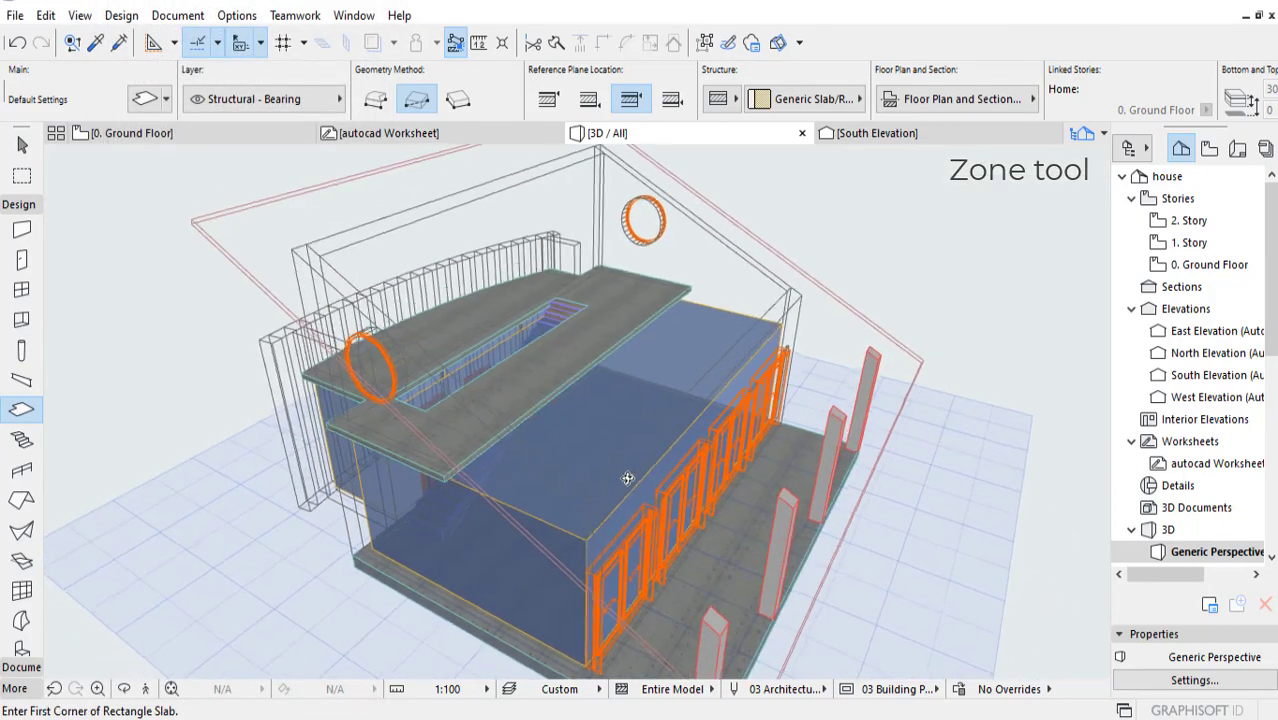
middle_click_drag(600, 429, 479, 449, "shift")
middle_click_drag(265, 500, 628, 438, "shift")
left_click(655, 465)
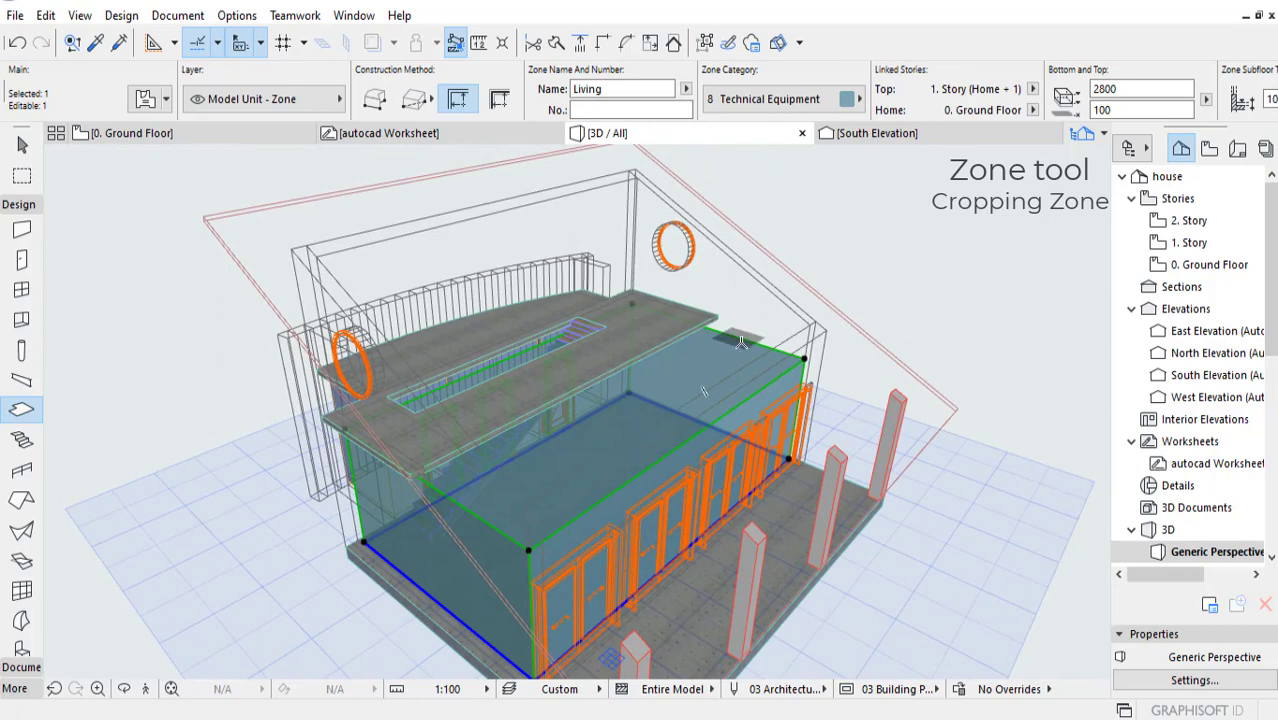
middle_click_drag(703, 391, 732, 452, "shift")
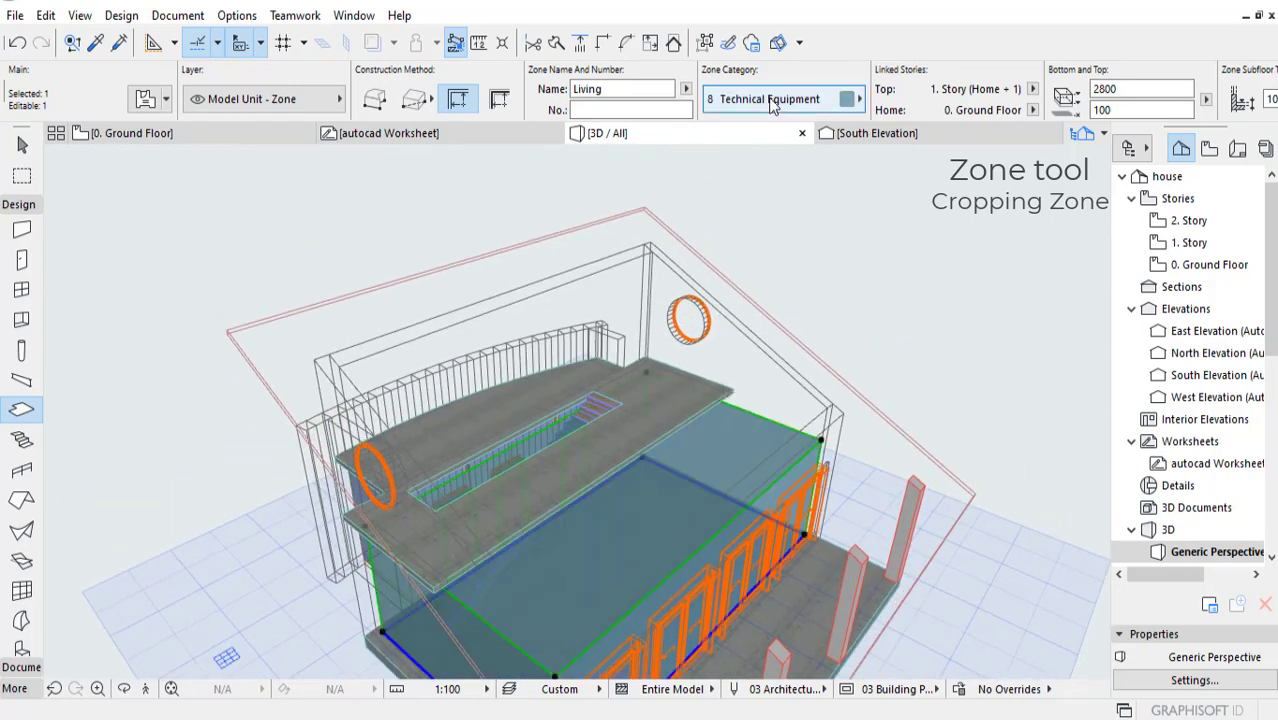
scroll(908, 106, "down", 3)
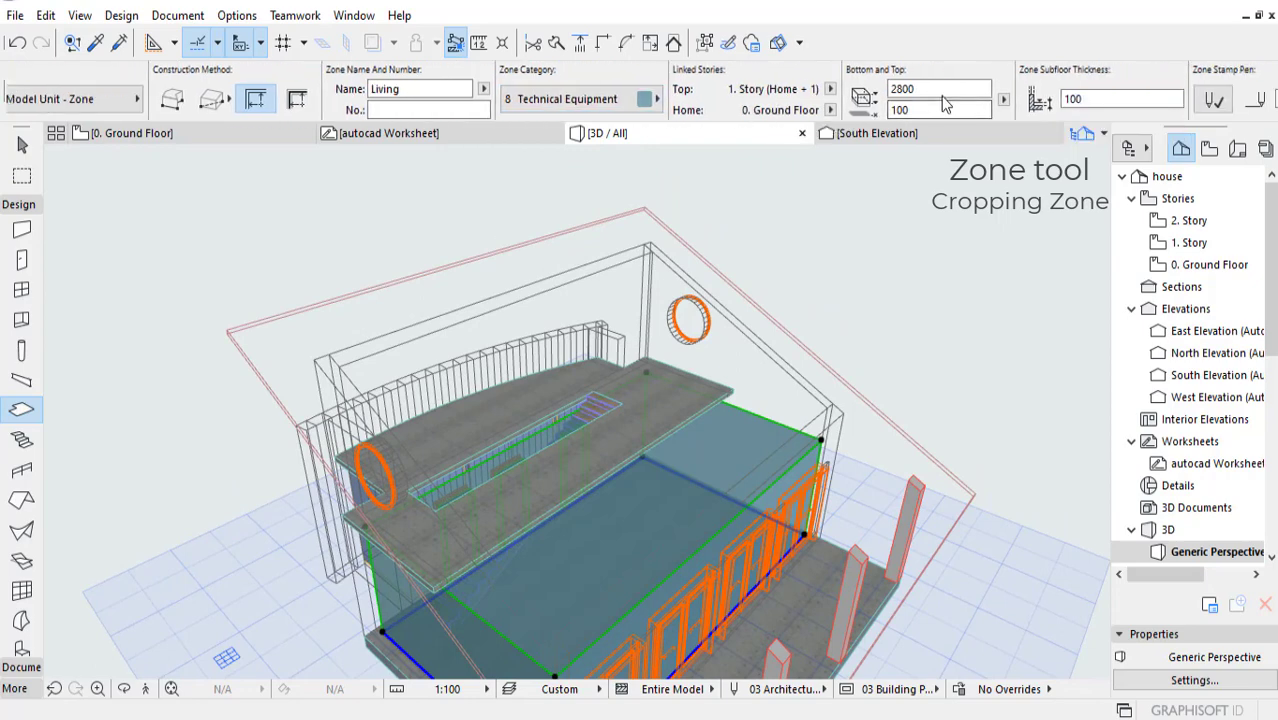
double_click(918, 88)
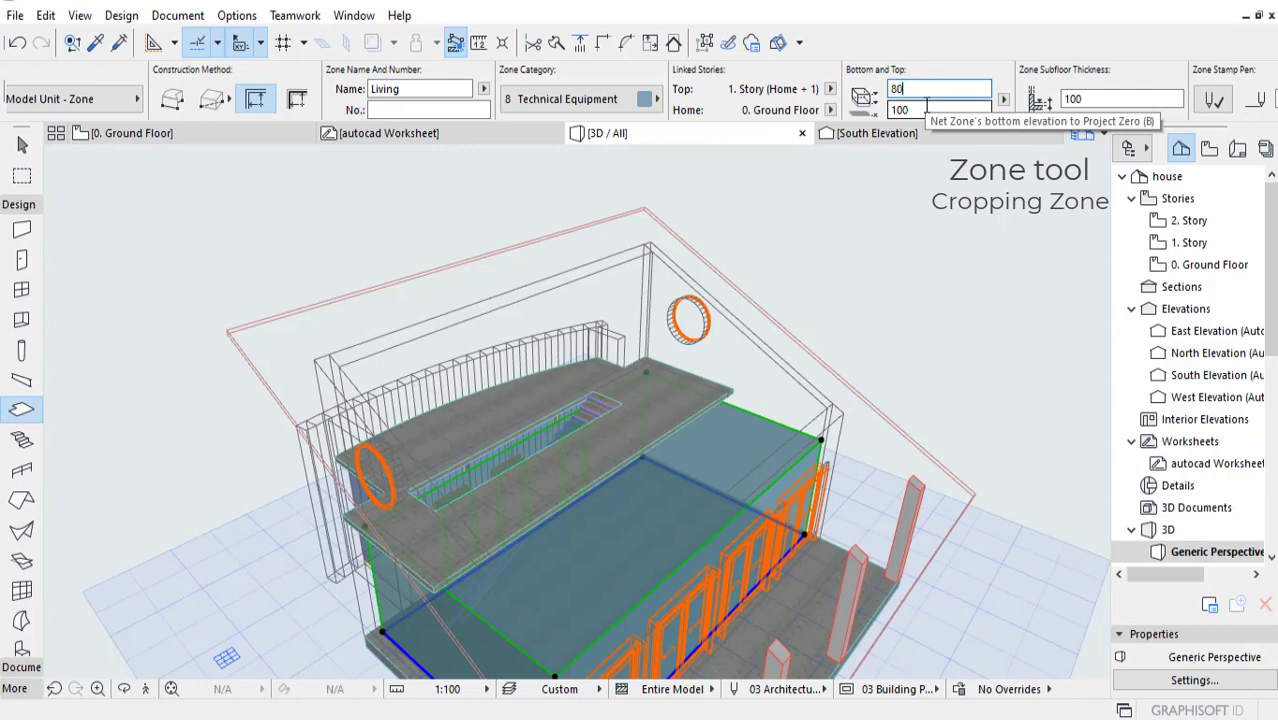
key("Return")
Step: Try cropping to the single-plane roof, using Crop Element Top for Walls, Columns & Beams, and inspect the zone volume
middle_click_drag(452, 489, 838, 431, "shift")
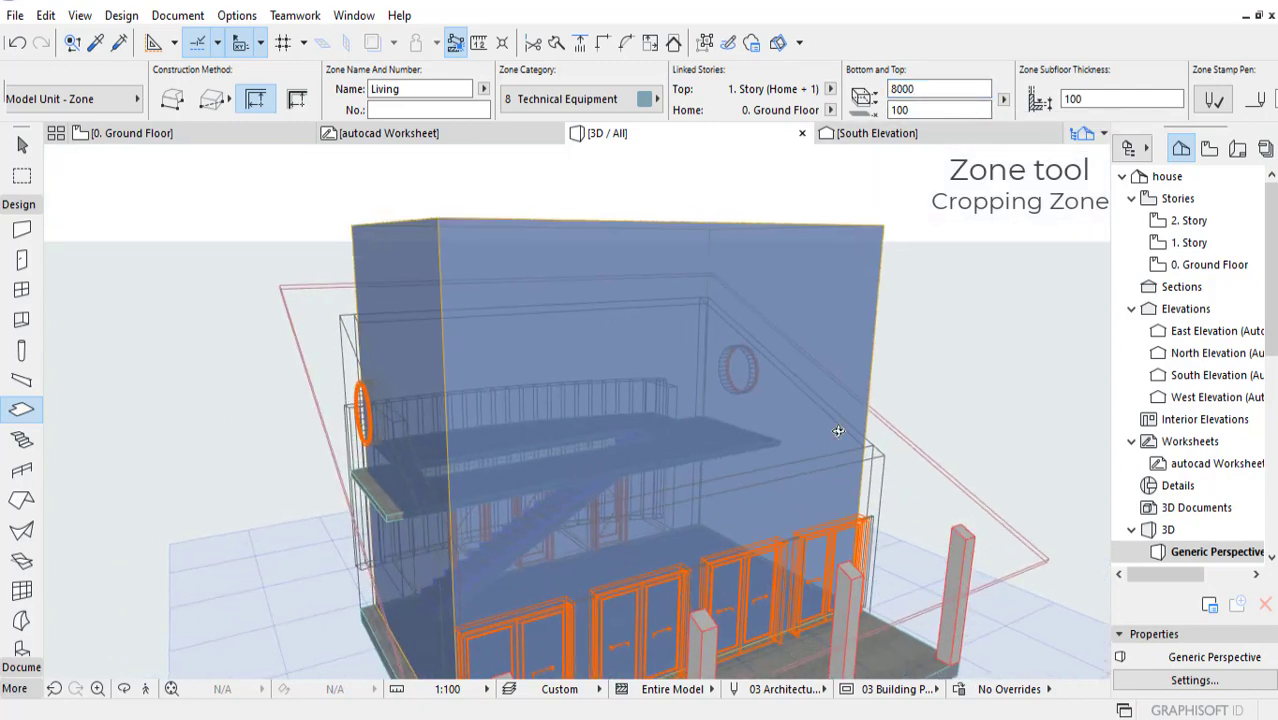
left_click(947, 483)
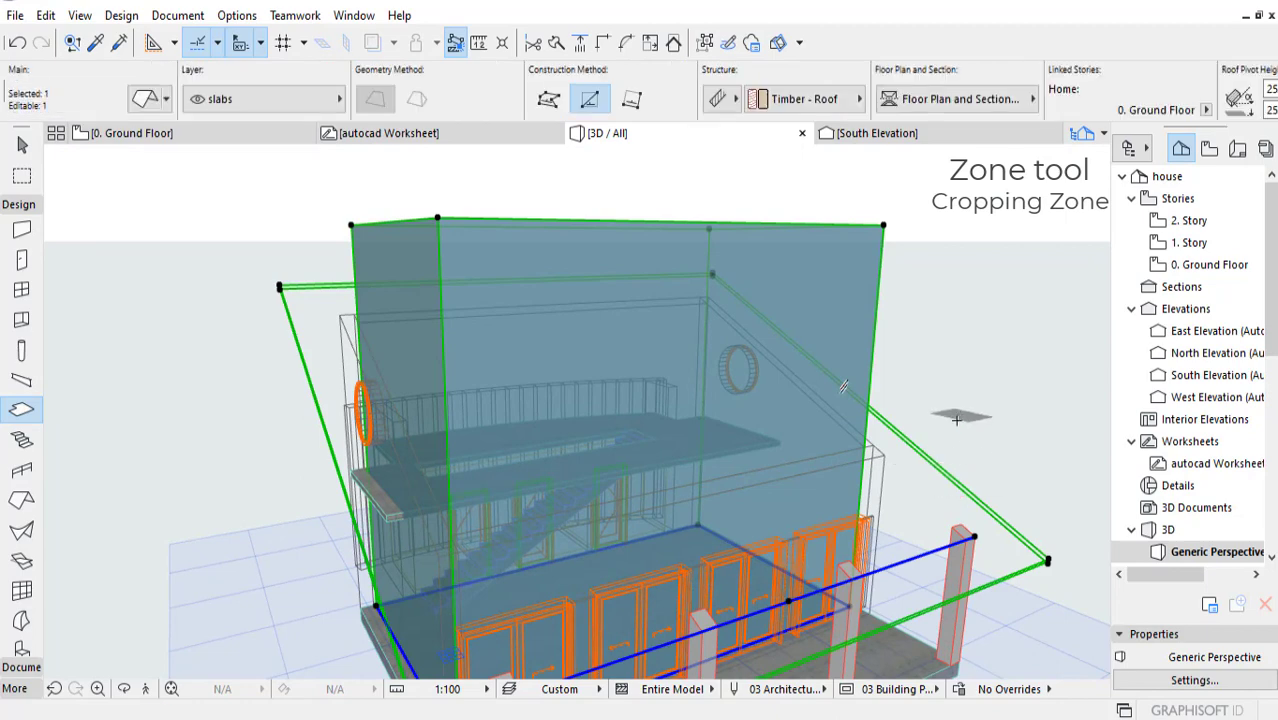
key("Escape")
key("Escape")
left_click(927, 459)
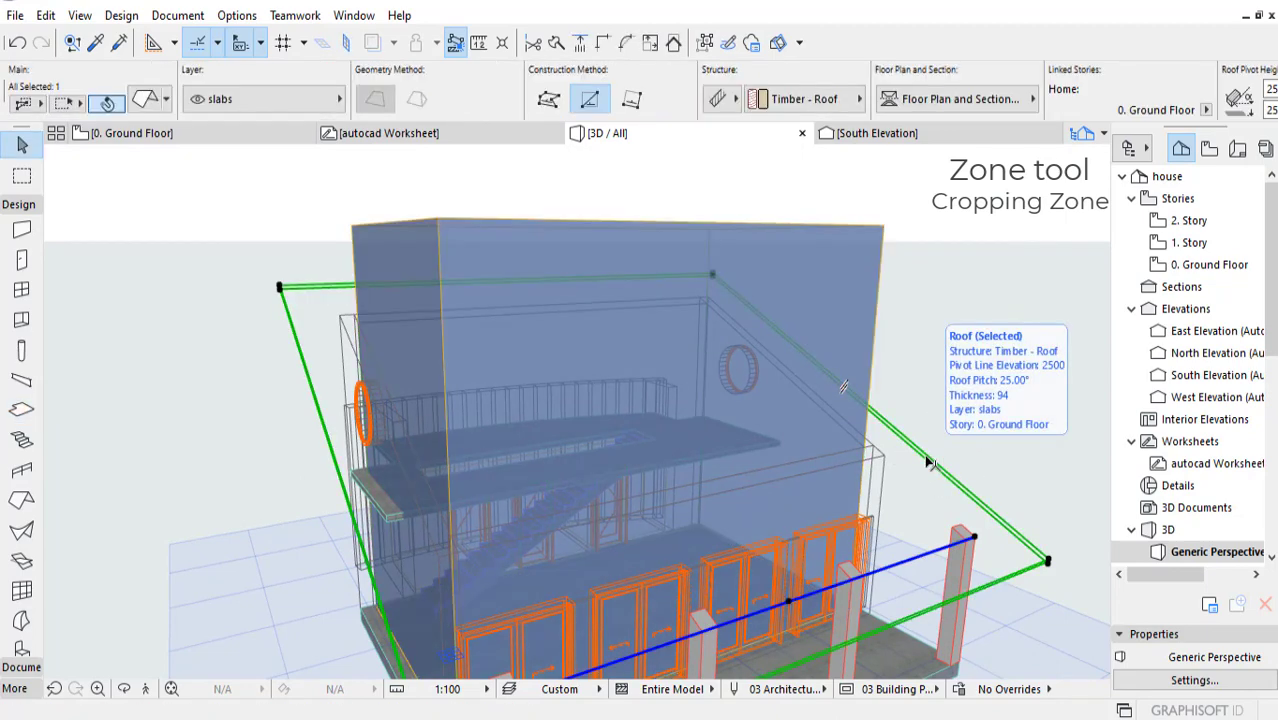
right_click(929, 463)
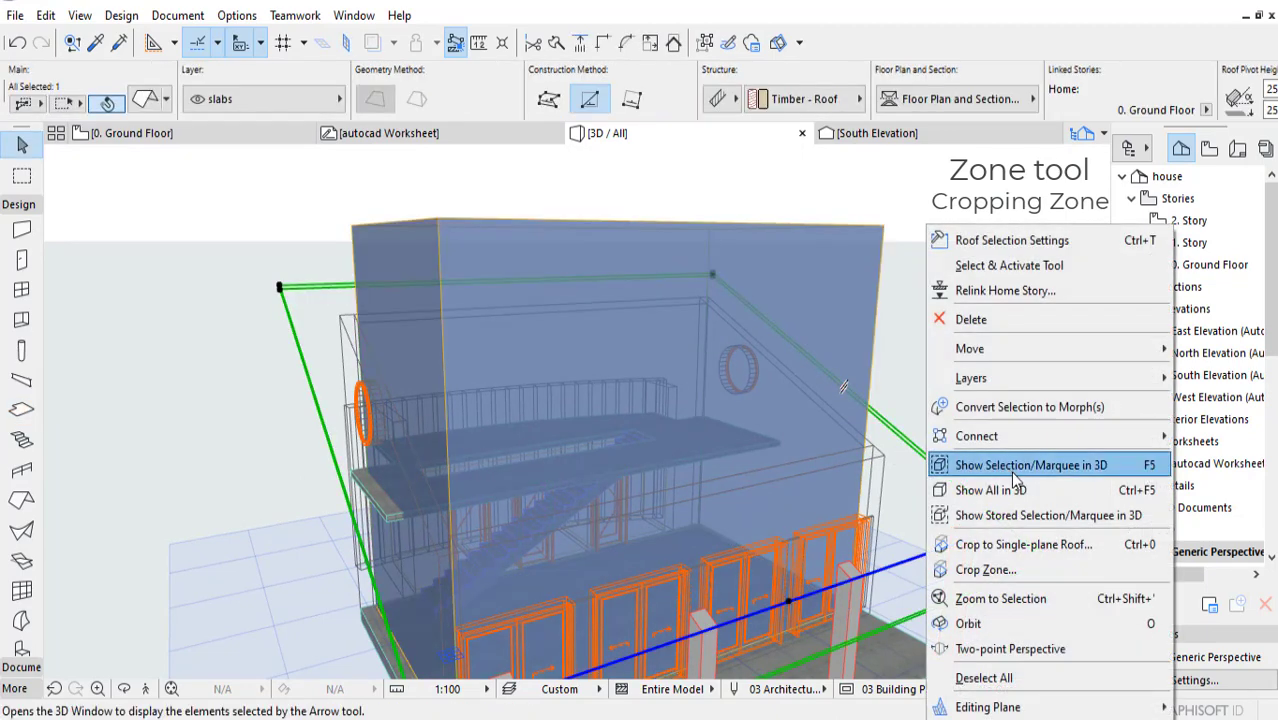
left_click(1030, 544)
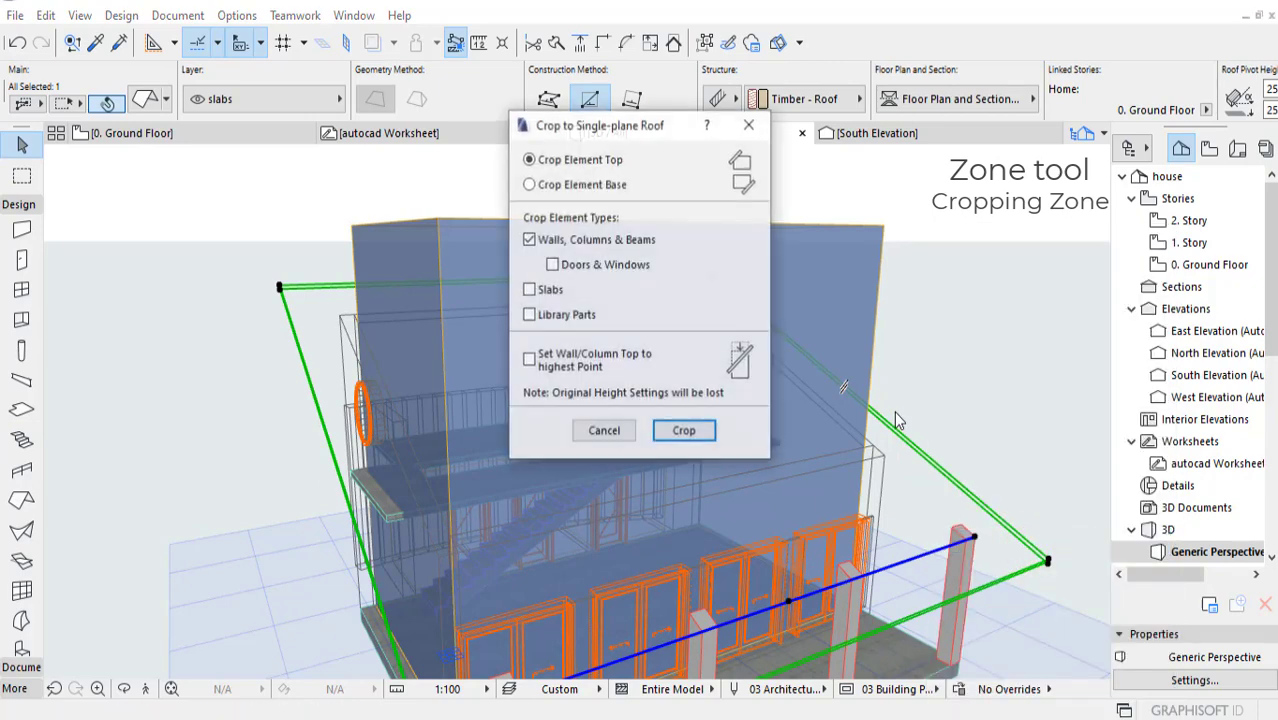
left_click(697, 436)
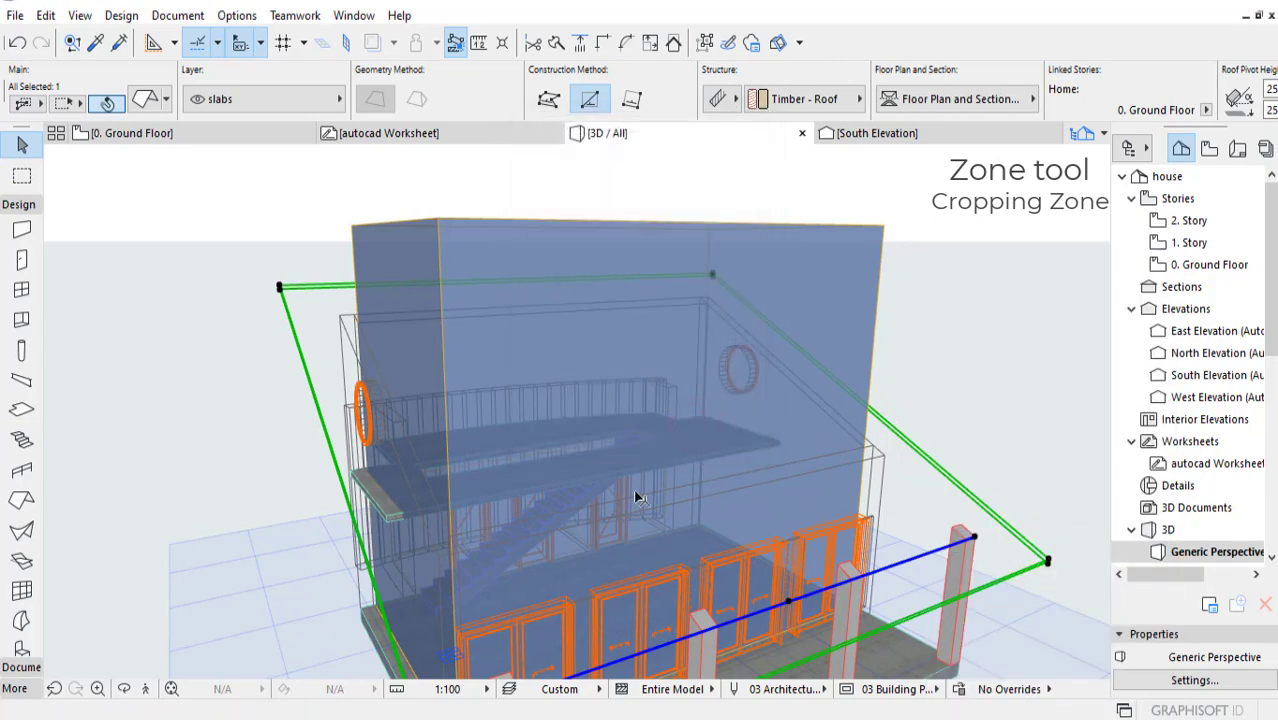
middle_click_drag(1016, 428, 525, 439, "shift")
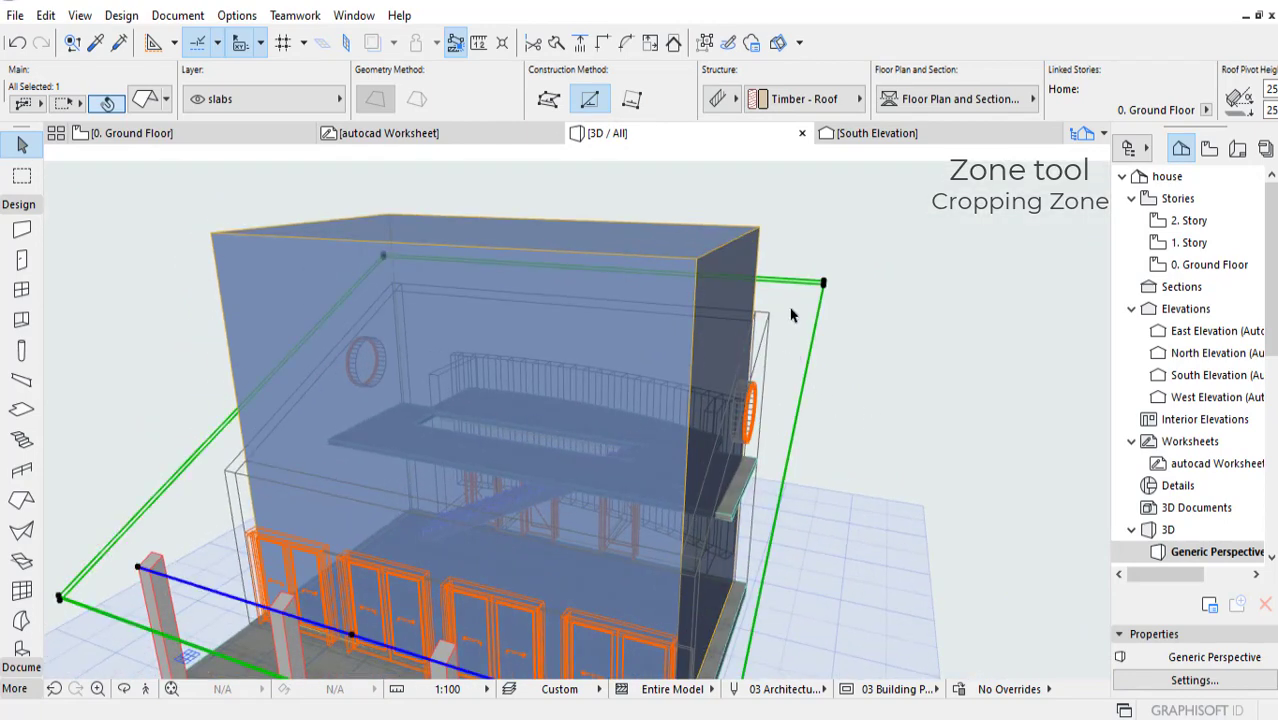
middle_click_drag(817, 407, 843, 389)
Step: Select the Living zone and crop it to the sloping roof with Crop Zone
key("Escape")
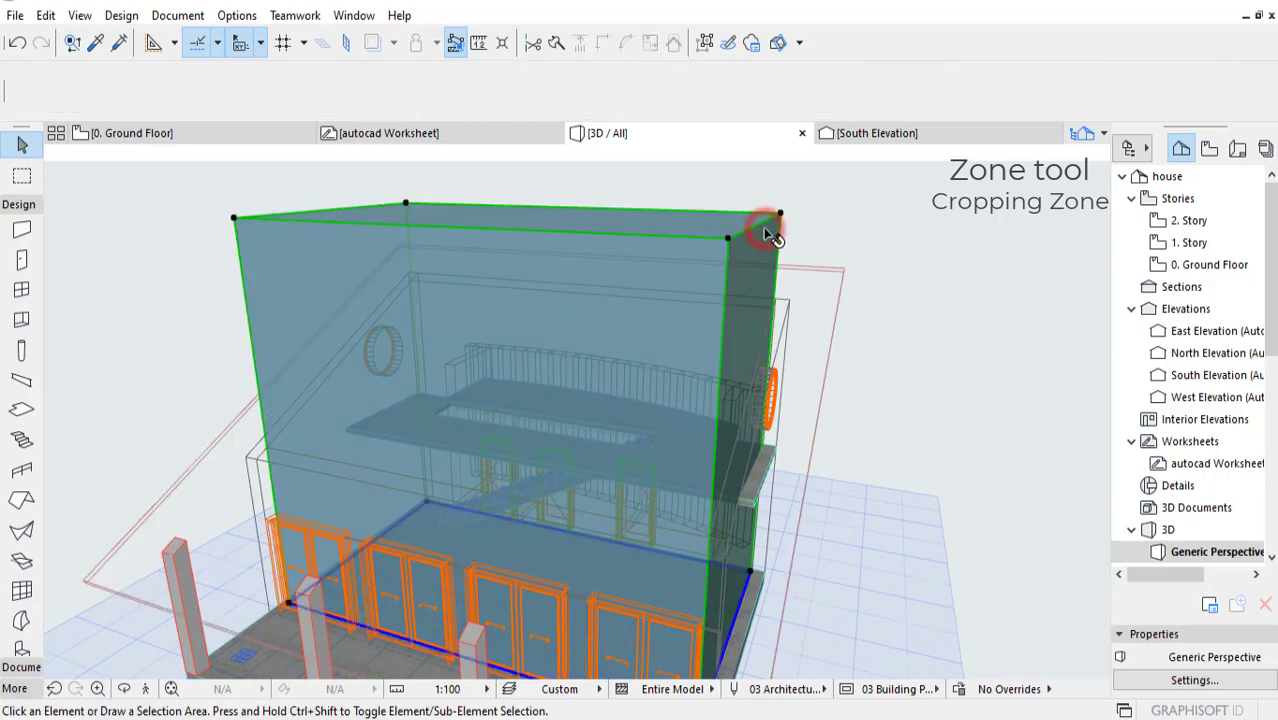
left_click(764, 230)
right_click(764, 230)
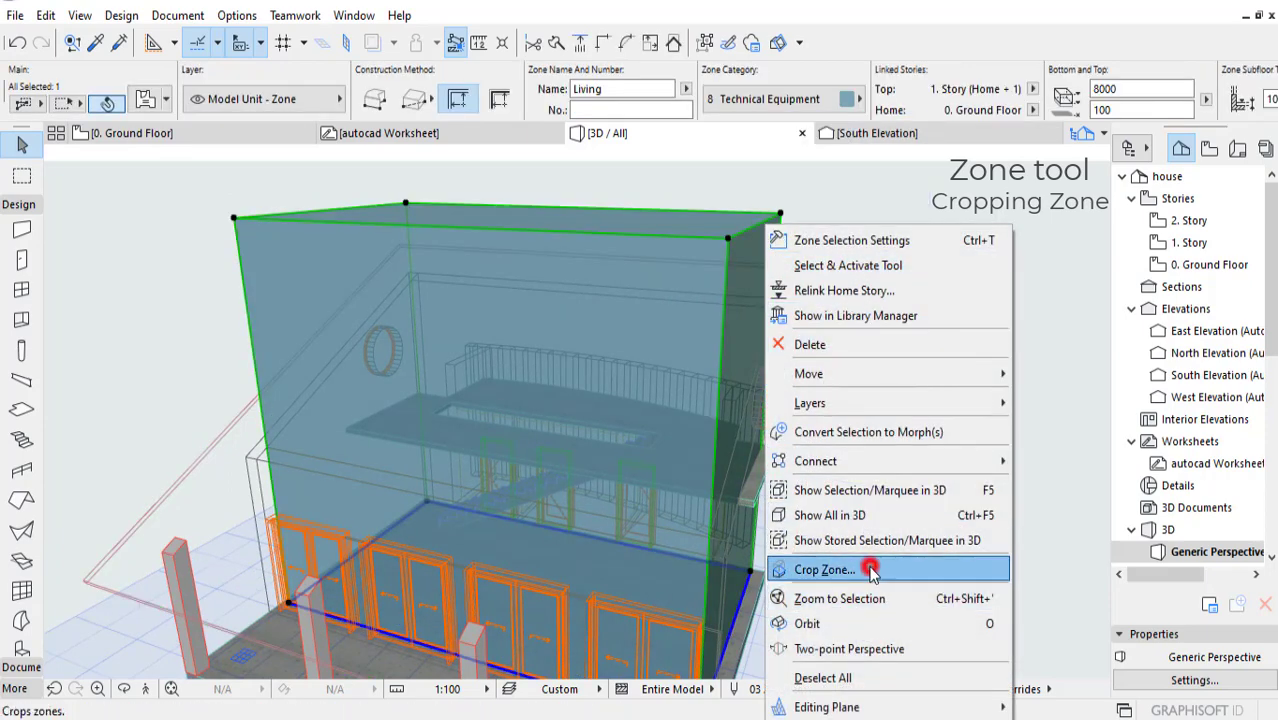
left_click(828, 569)
left_click(675, 378)
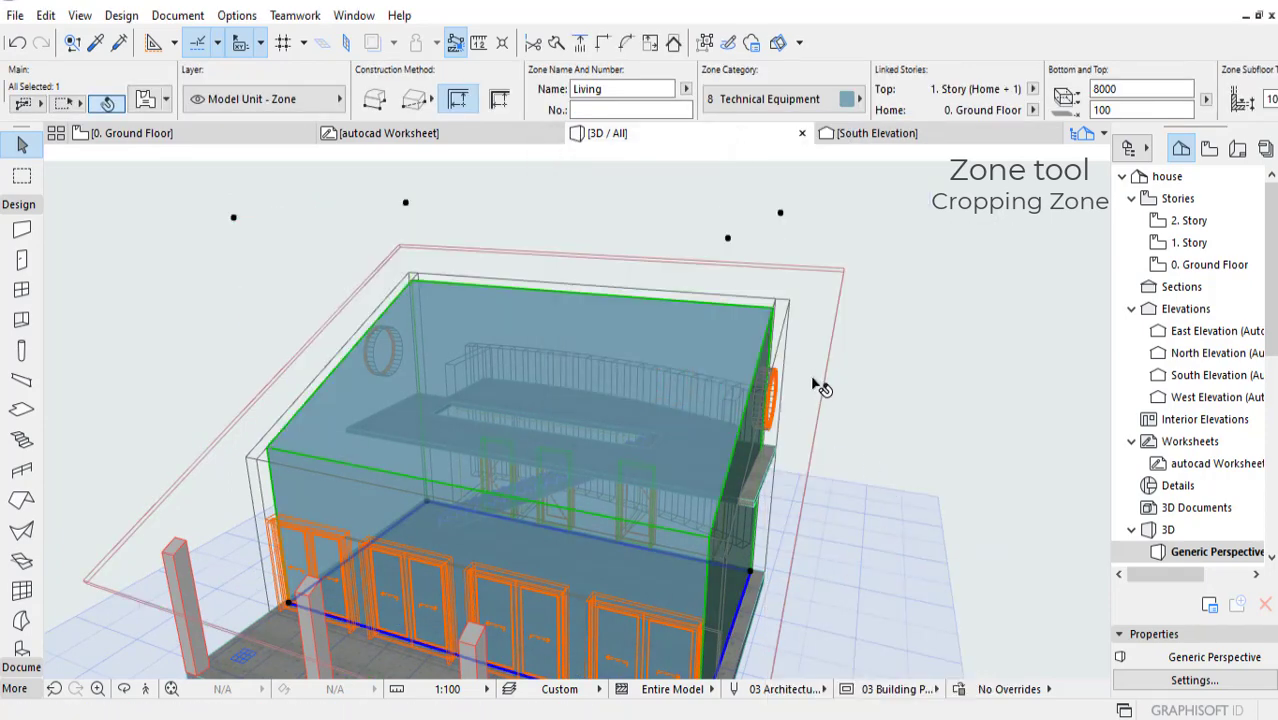
middle_click_drag(836, 392, 692, 498, "shift")
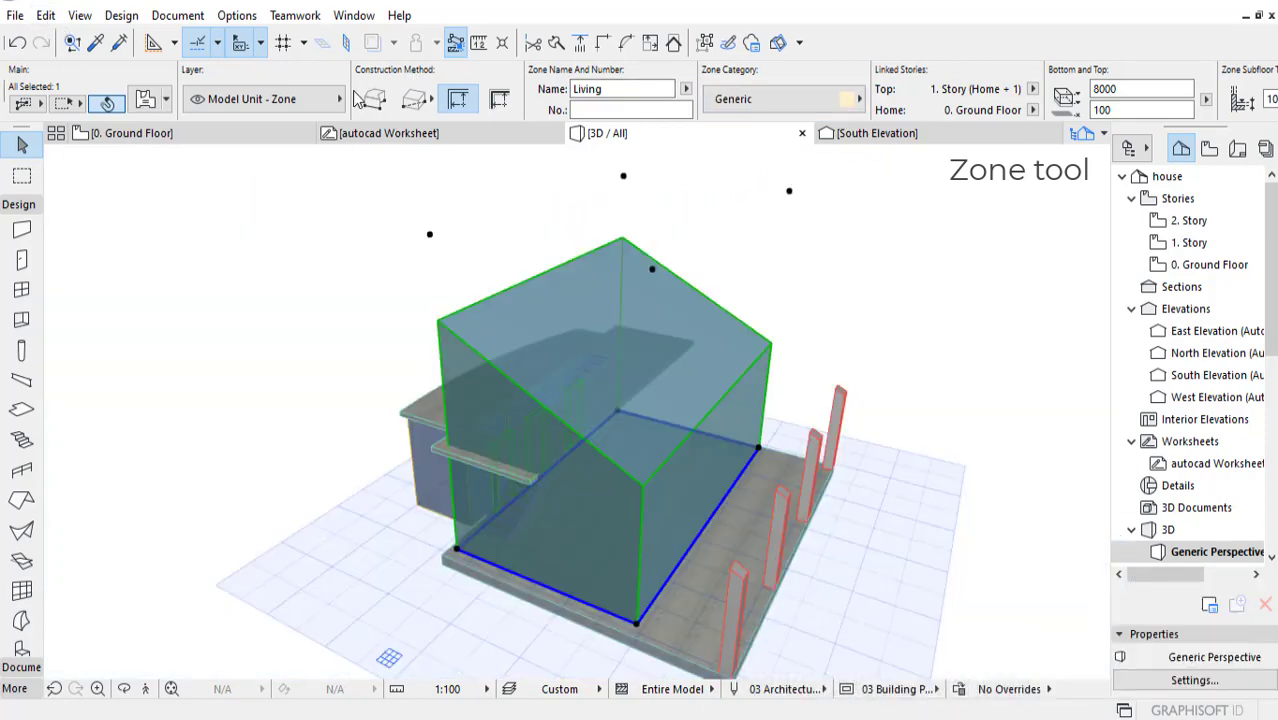
Step: Review the available categories for the Living zone, check the zone colours on the ground floor plan, and return to the 3D view
scroll(498, 80, "down", 5)
scroll(419, 98, "up", 4)
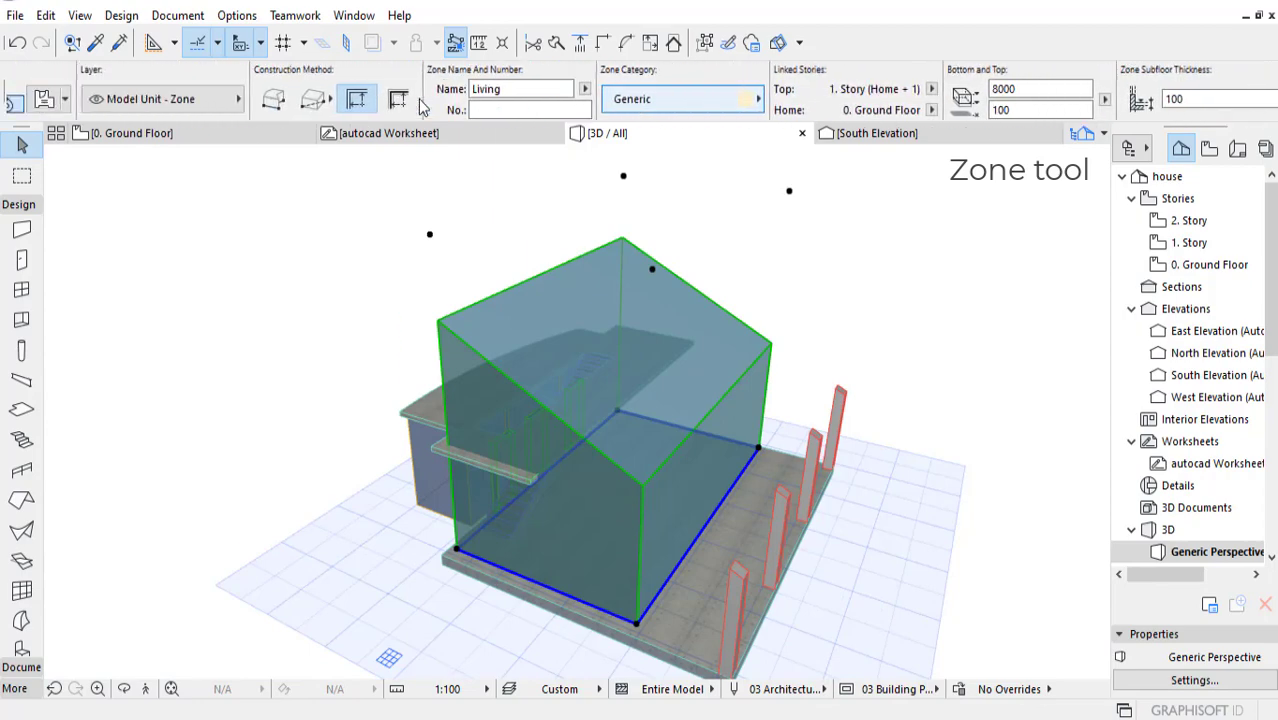
scroll(422, 107, "up", 1)
left_click(780, 100)
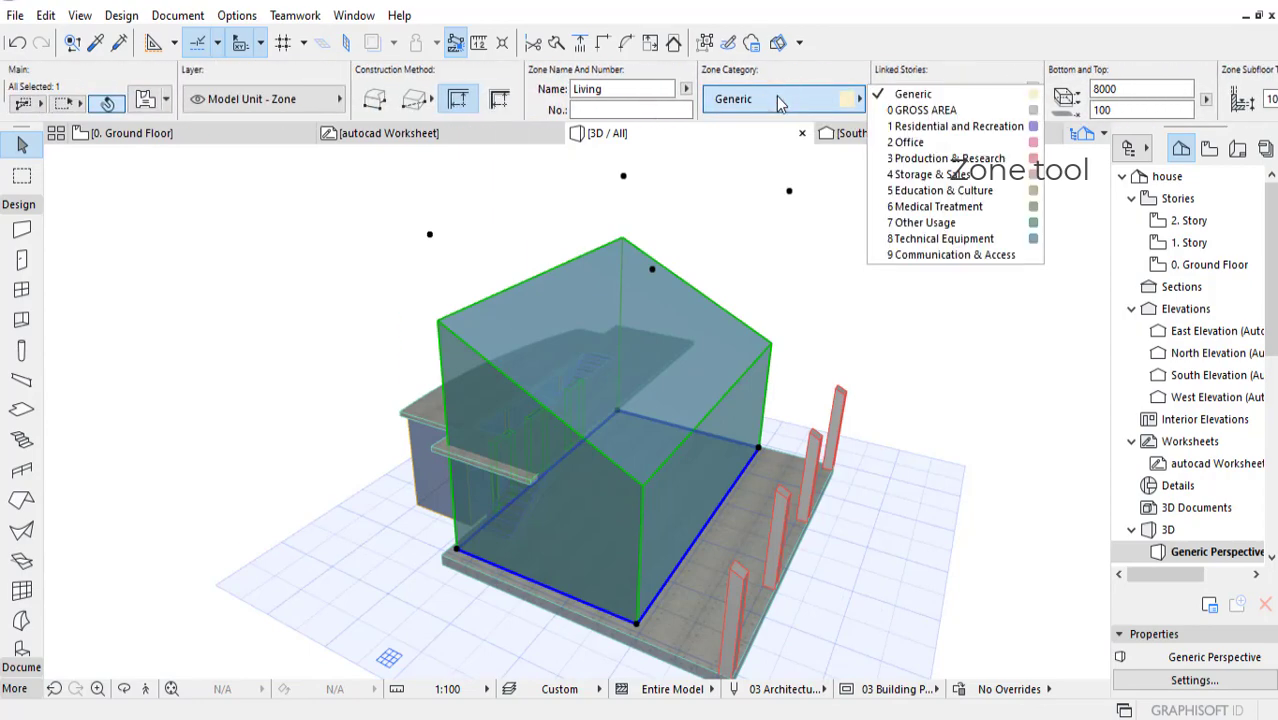
left_click(780, 100)
left_click(775, 97)
left_click(775, 97)
left_click(186, 134)
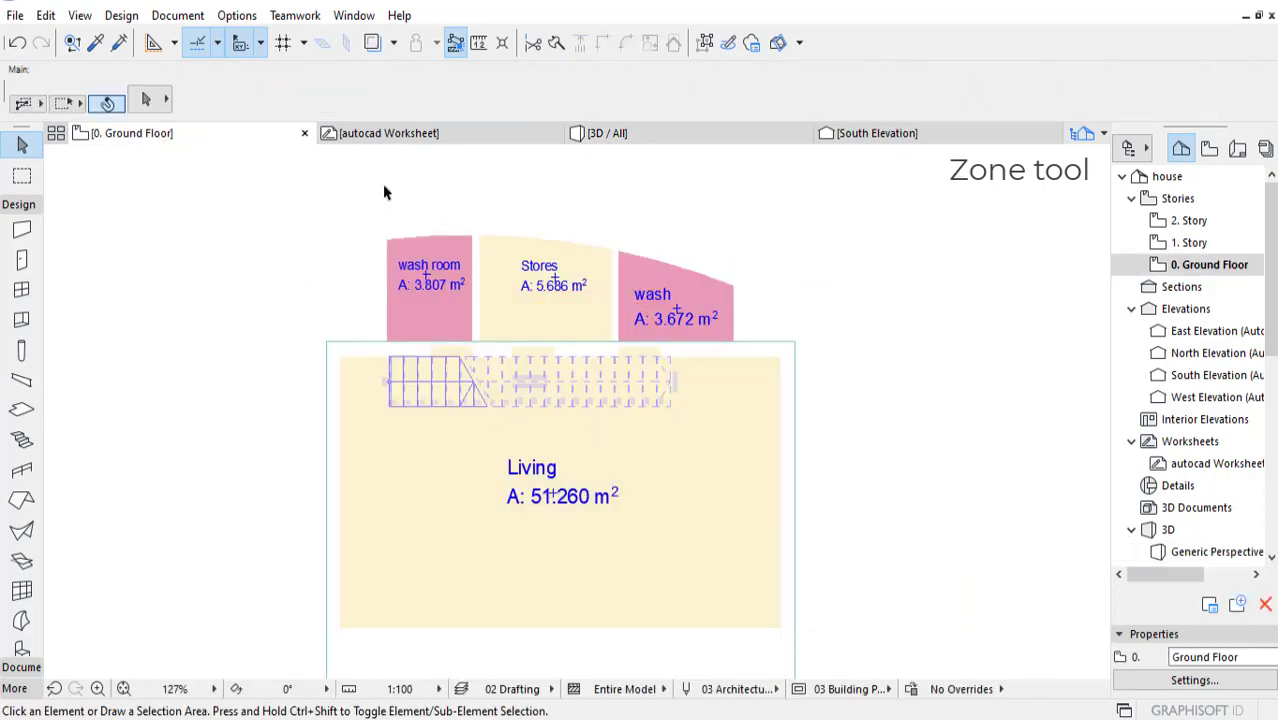
left_click(622, 134)
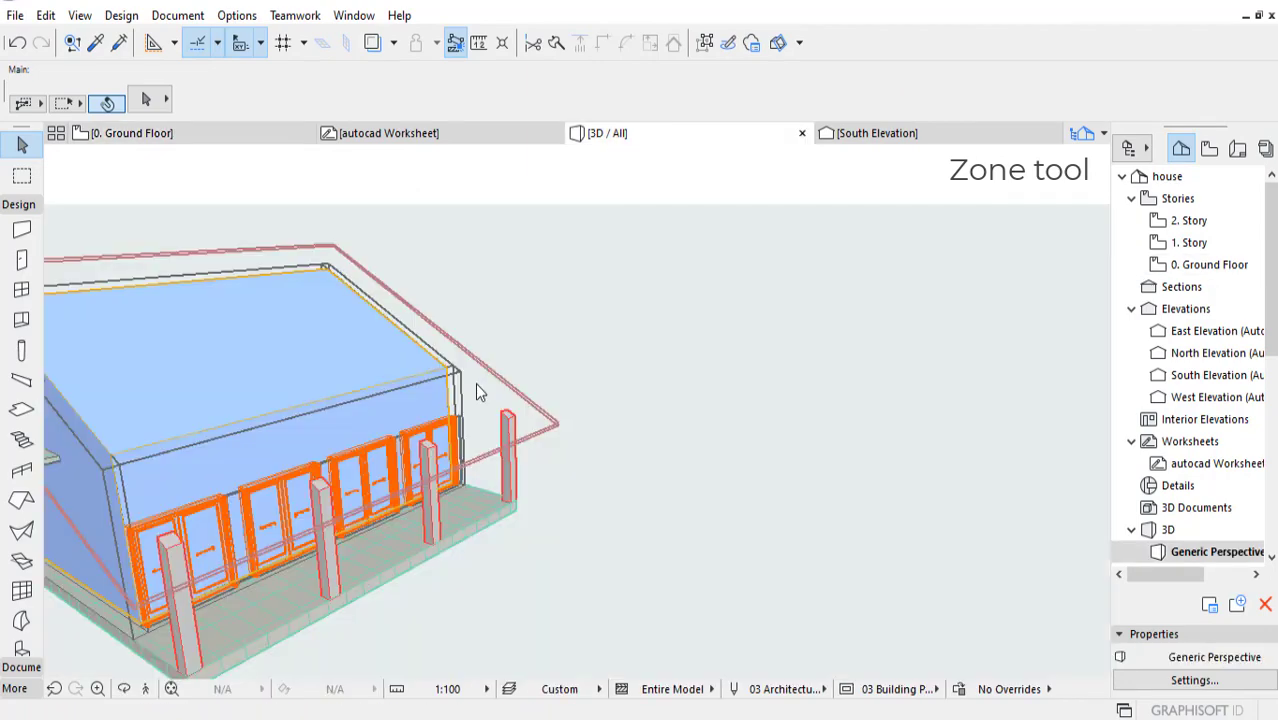
Step: Show the roof, walls and slabs layers and set them to display as wireframe in 3D
key("ctrl+l")
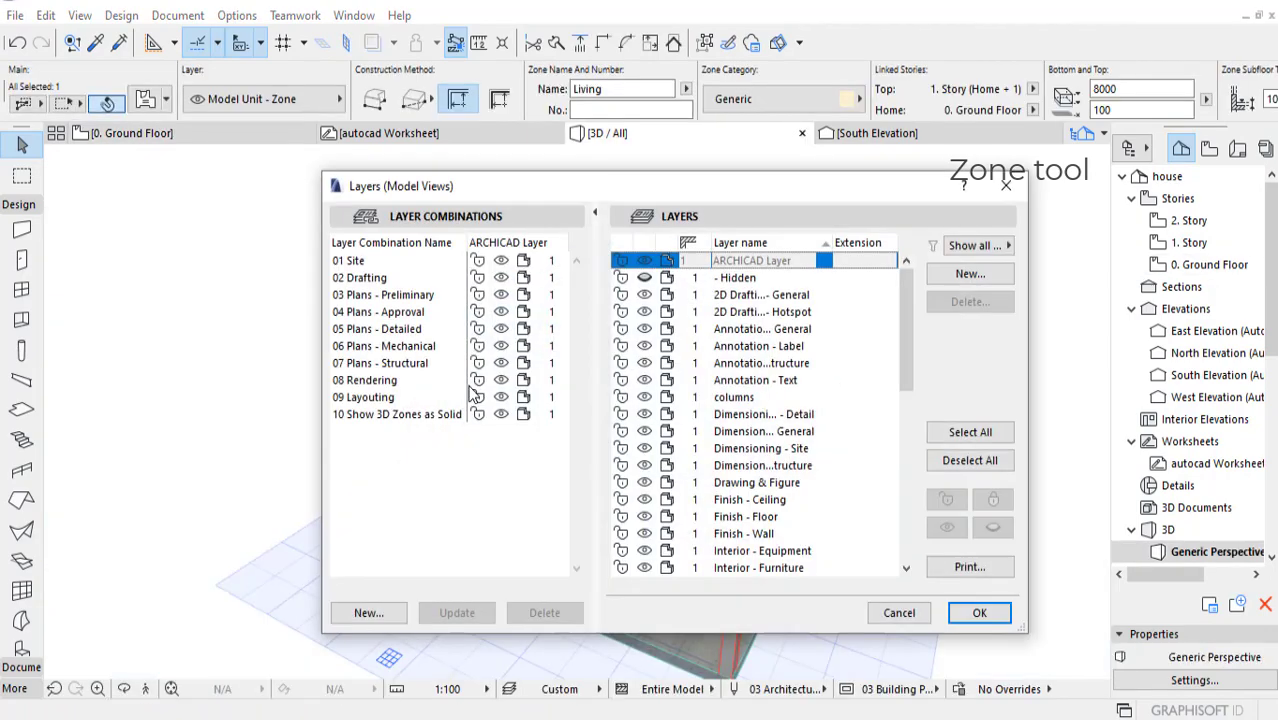
left_click_drag(910, 345, 909, 497)
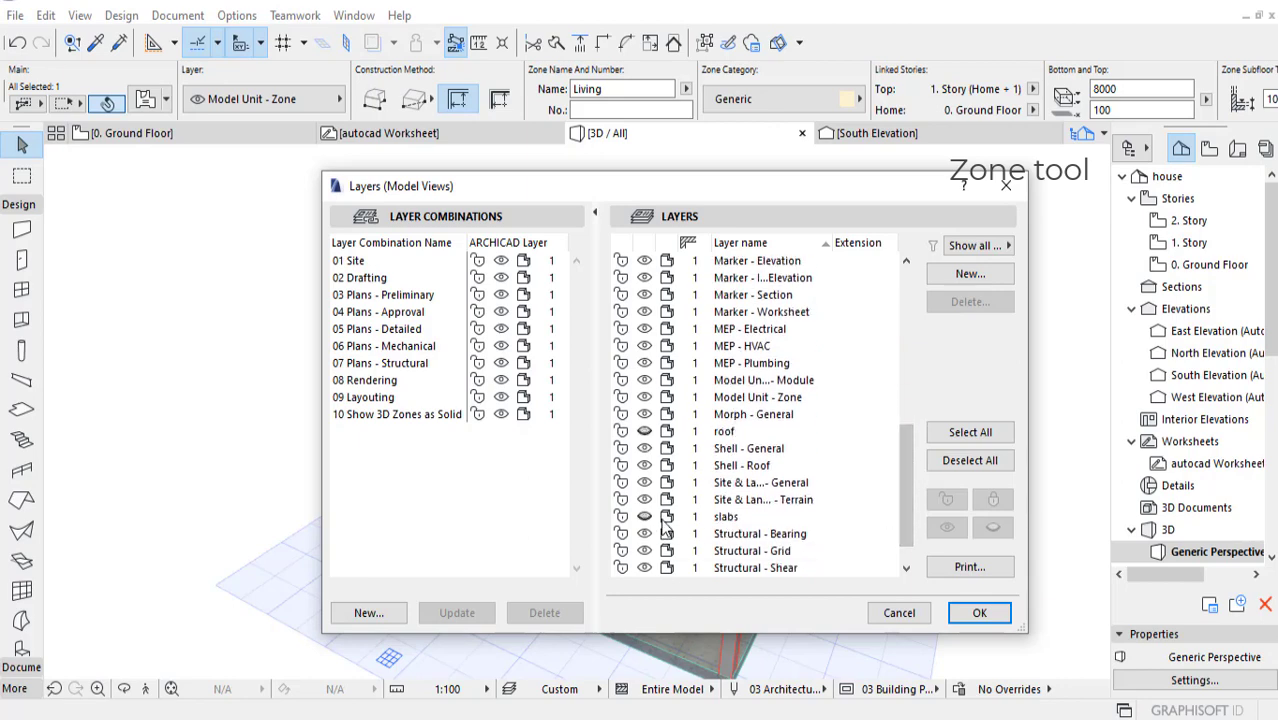
scroll(684, 530, "down", 2)
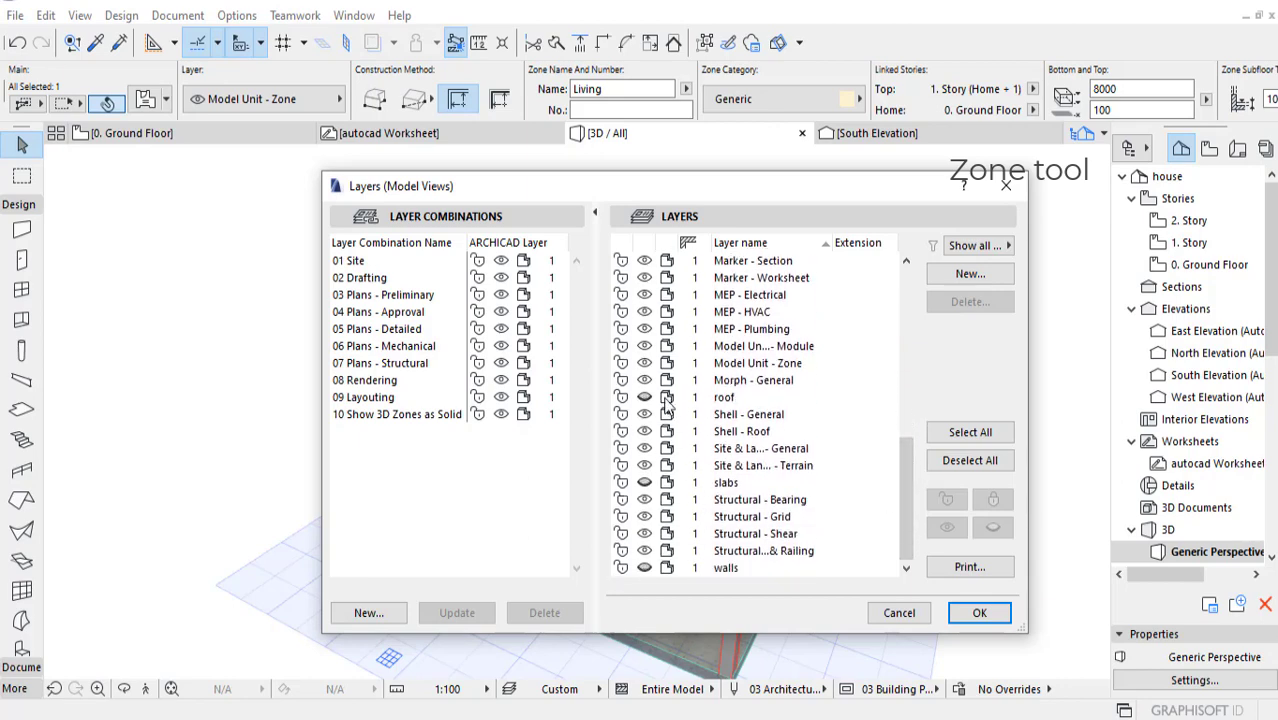
left_click(667, 400)
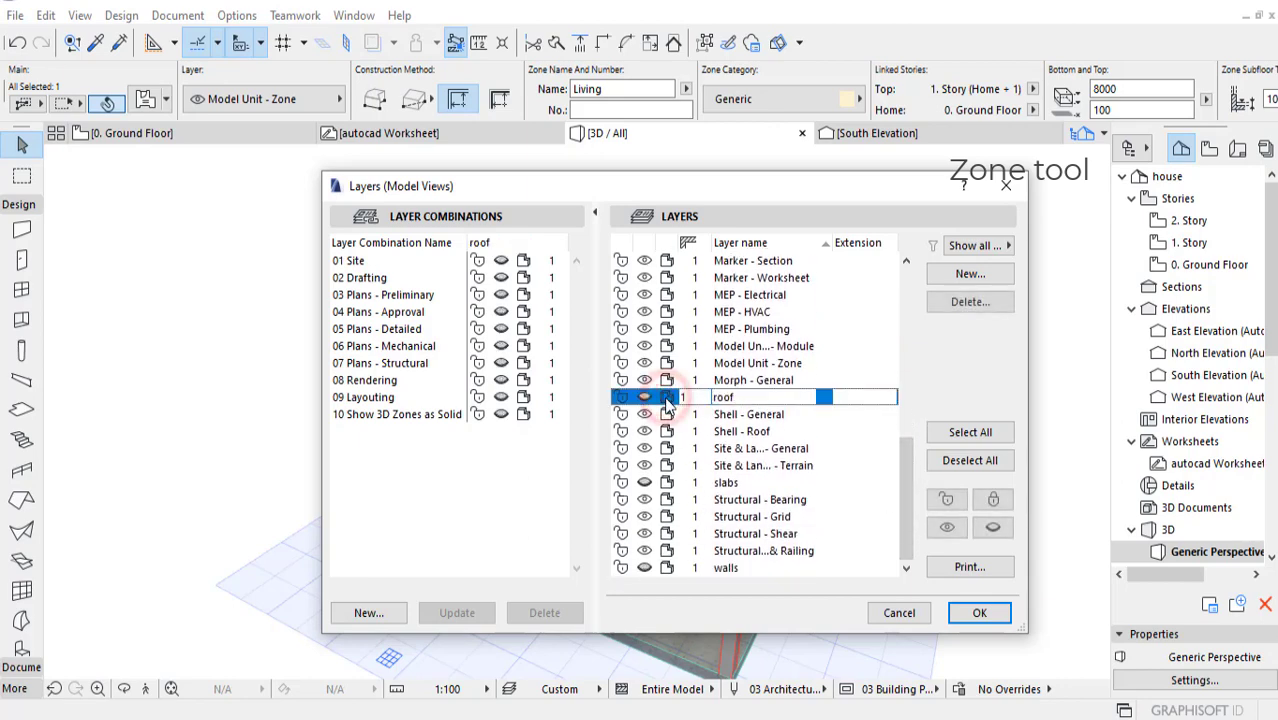
left_click(669, 568)
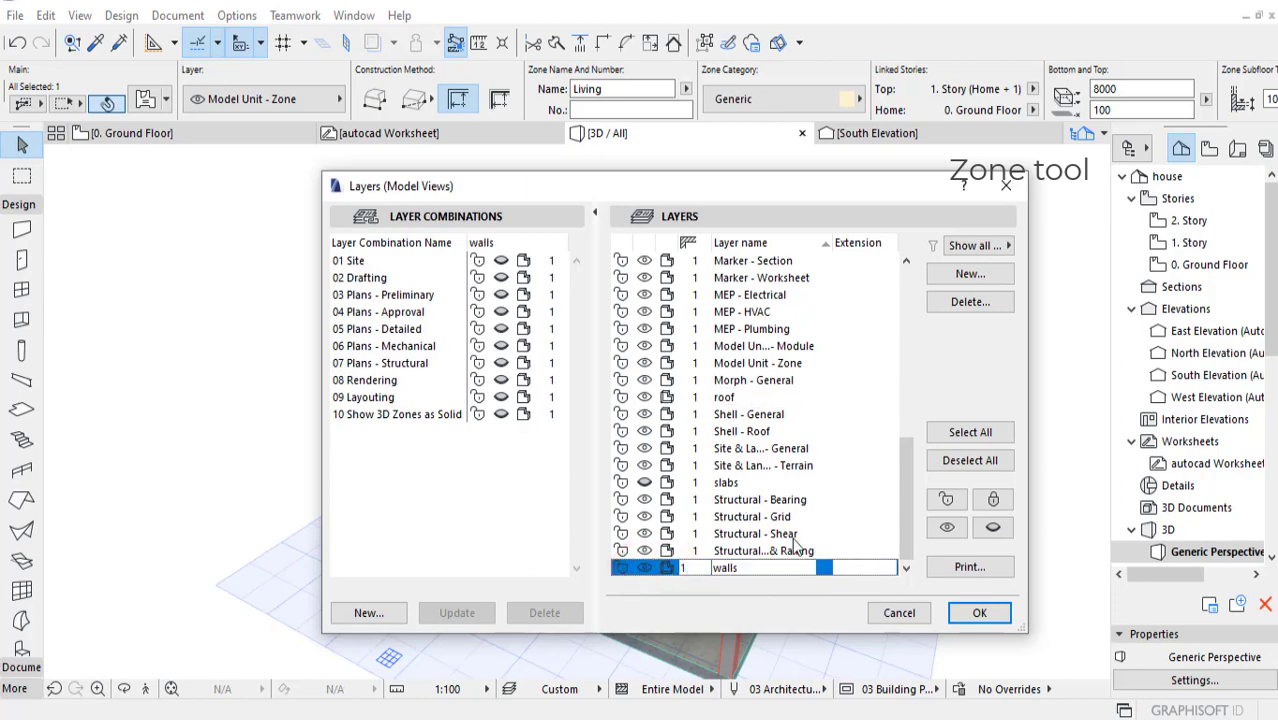
left_click(665, 484)
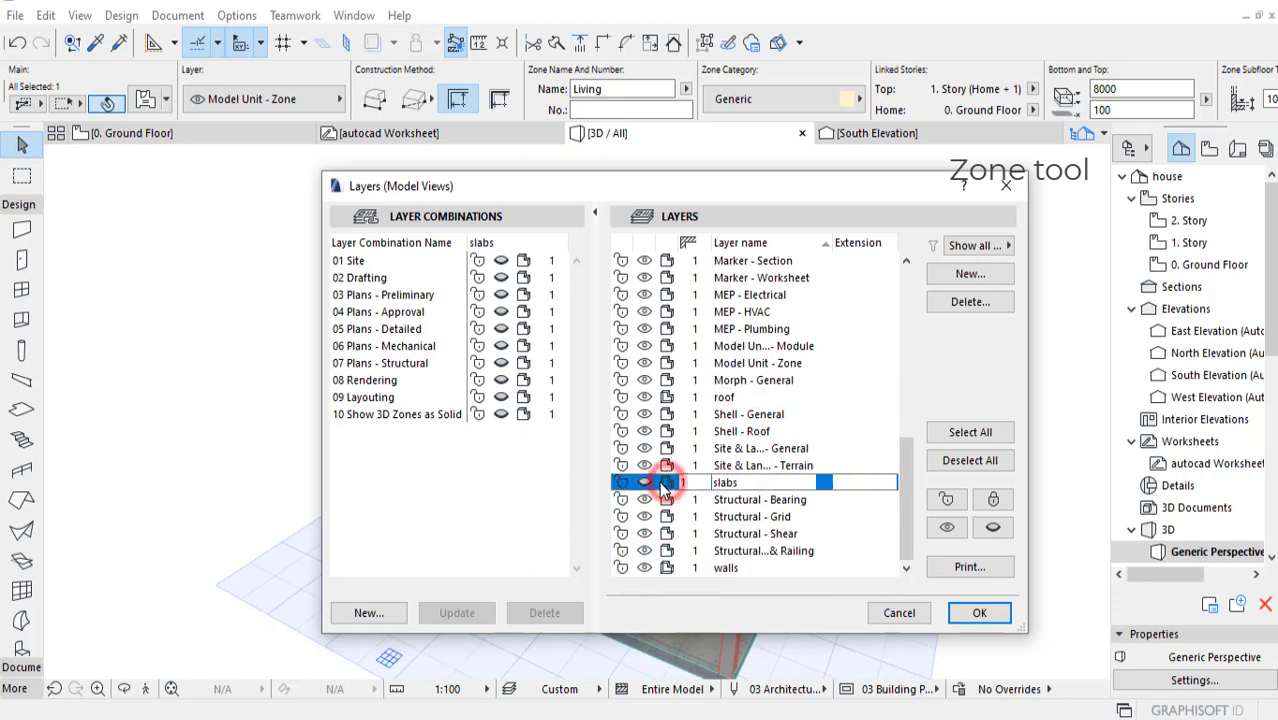
left_click_drag(908, 484, 904, 385)
left_click(975, 610)
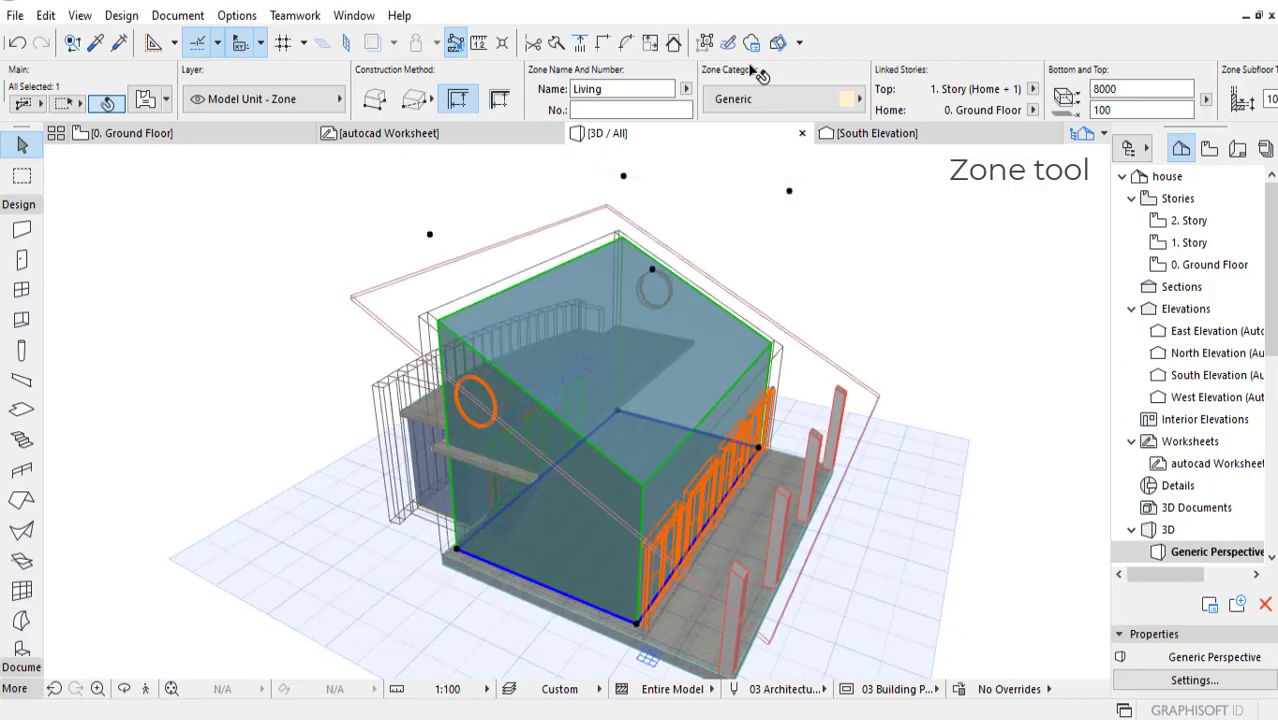
Step: Set the surface of the selected Living zone to Metal - Gold and check it from another angle in 3D
scroll(873, 110, "down", 10)
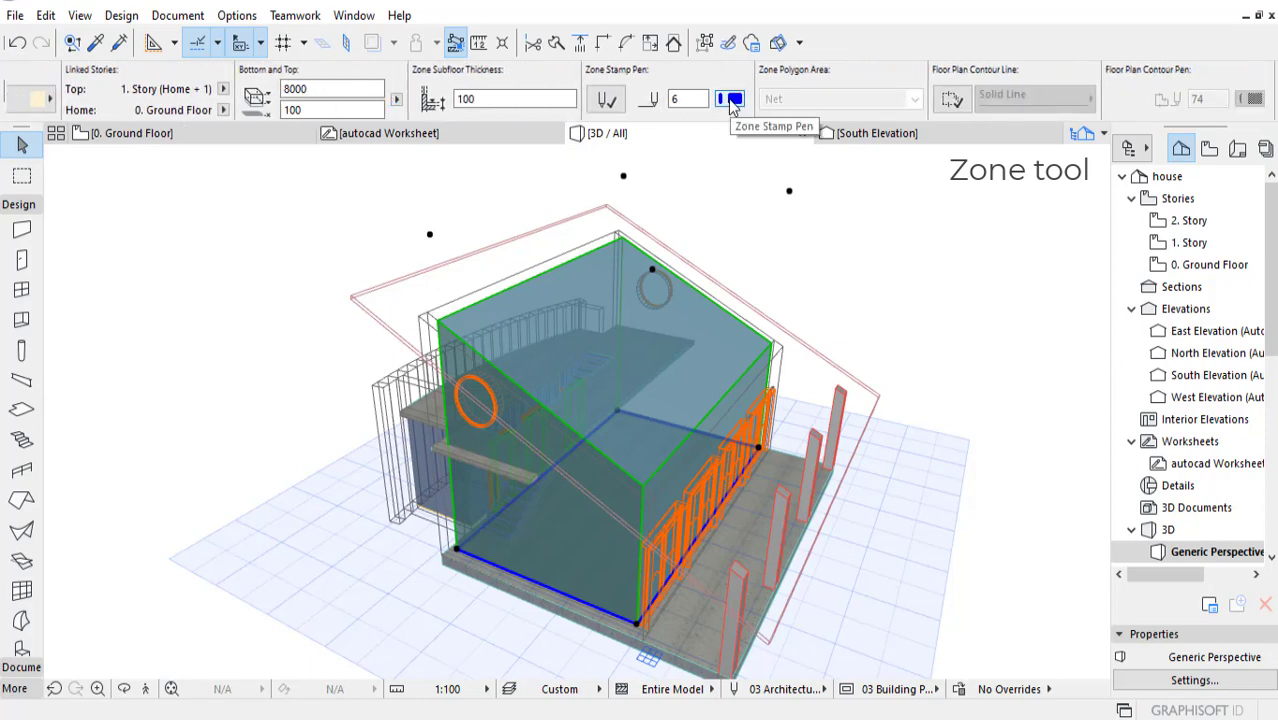
scroll(785, 97, "down", 8)
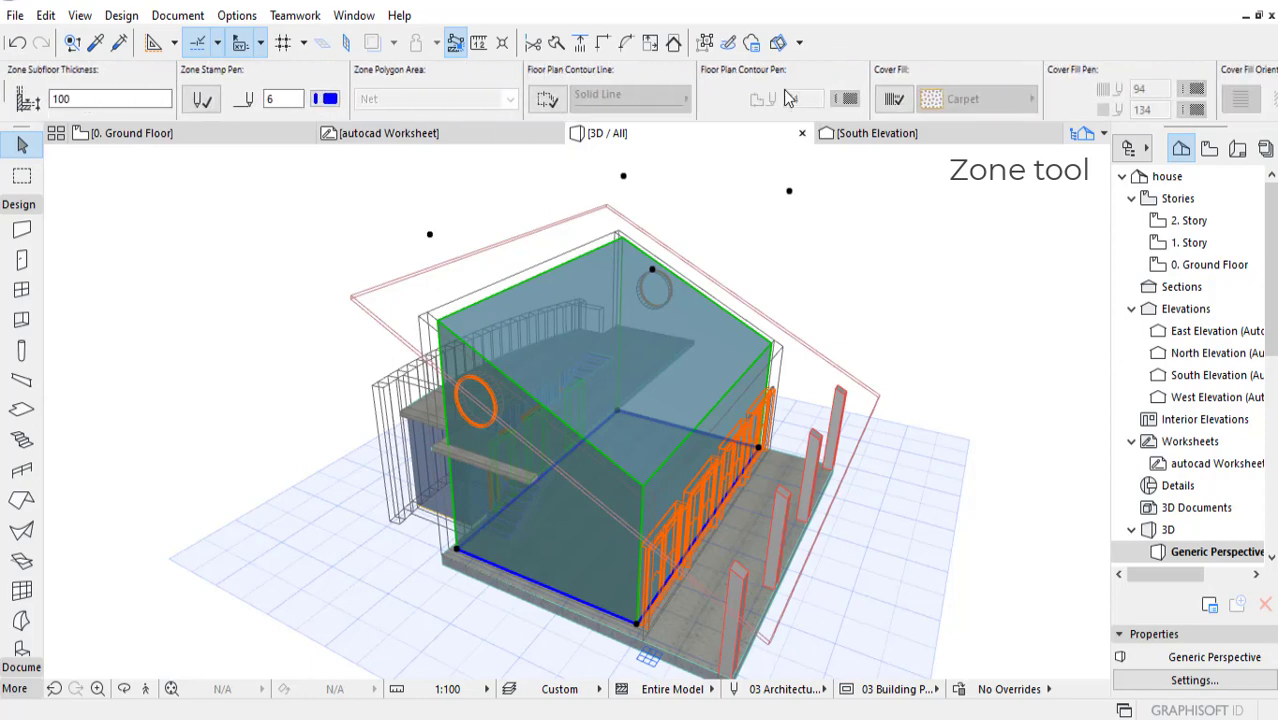
scroll(604, 105, "down", 6)
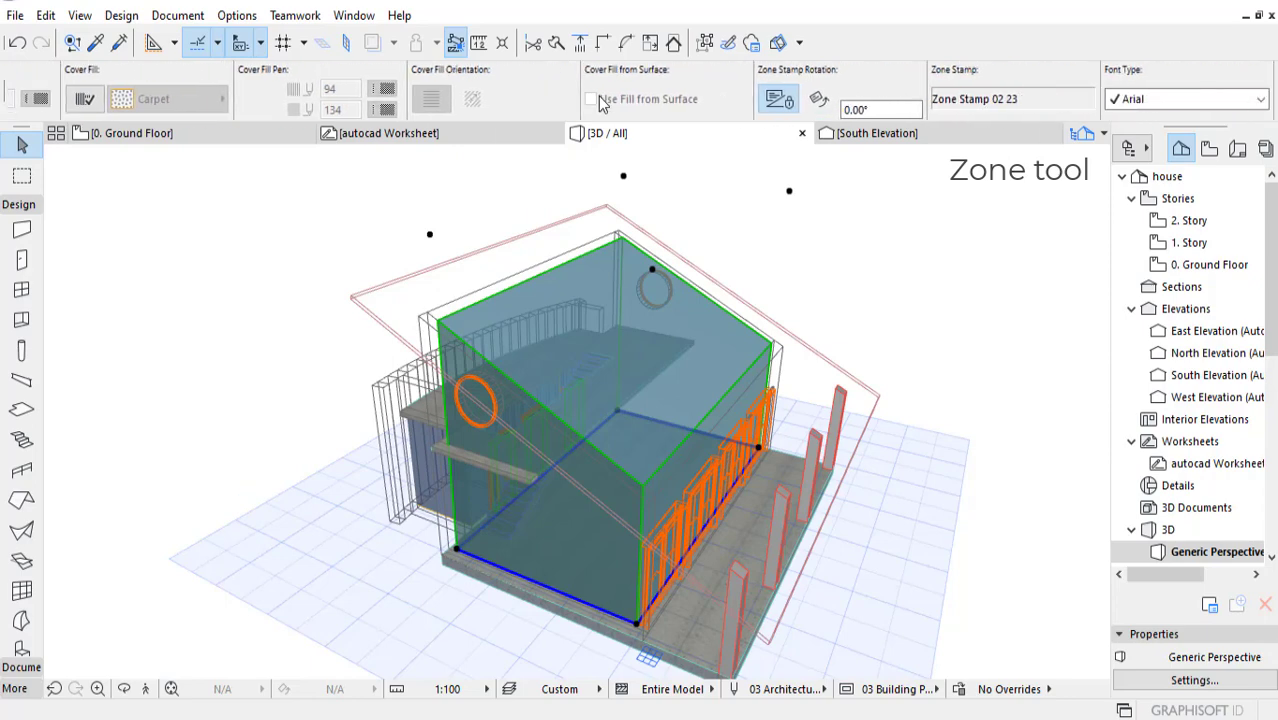
scroll(657, 107, "down", 3)
scroll(657, 107, "down", 8)
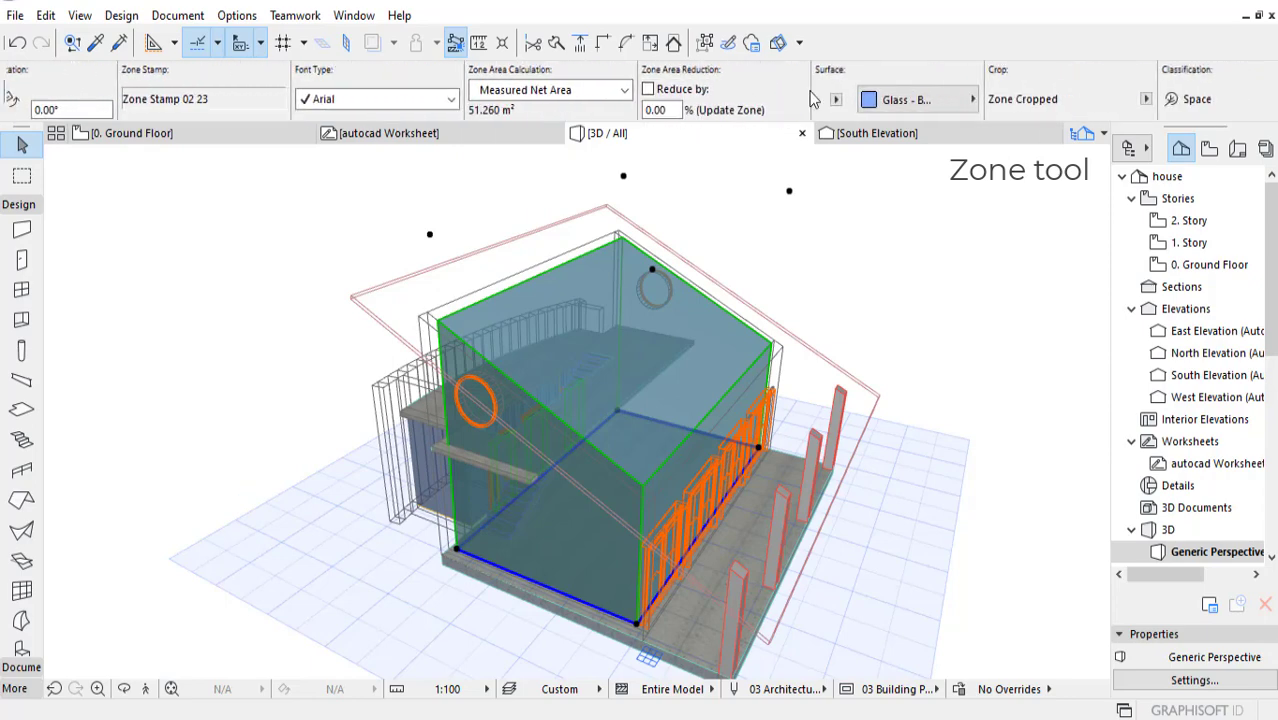
scroll(815, 105, "down", 2)
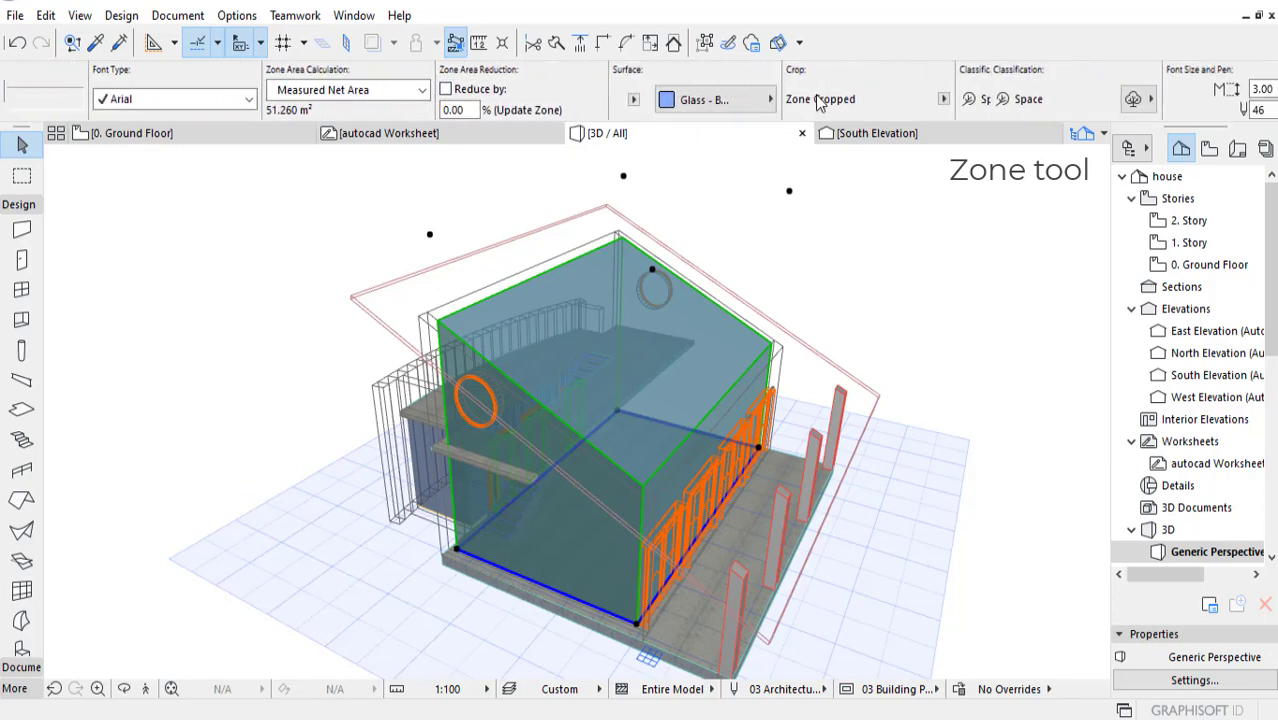
left_click(762, 104)
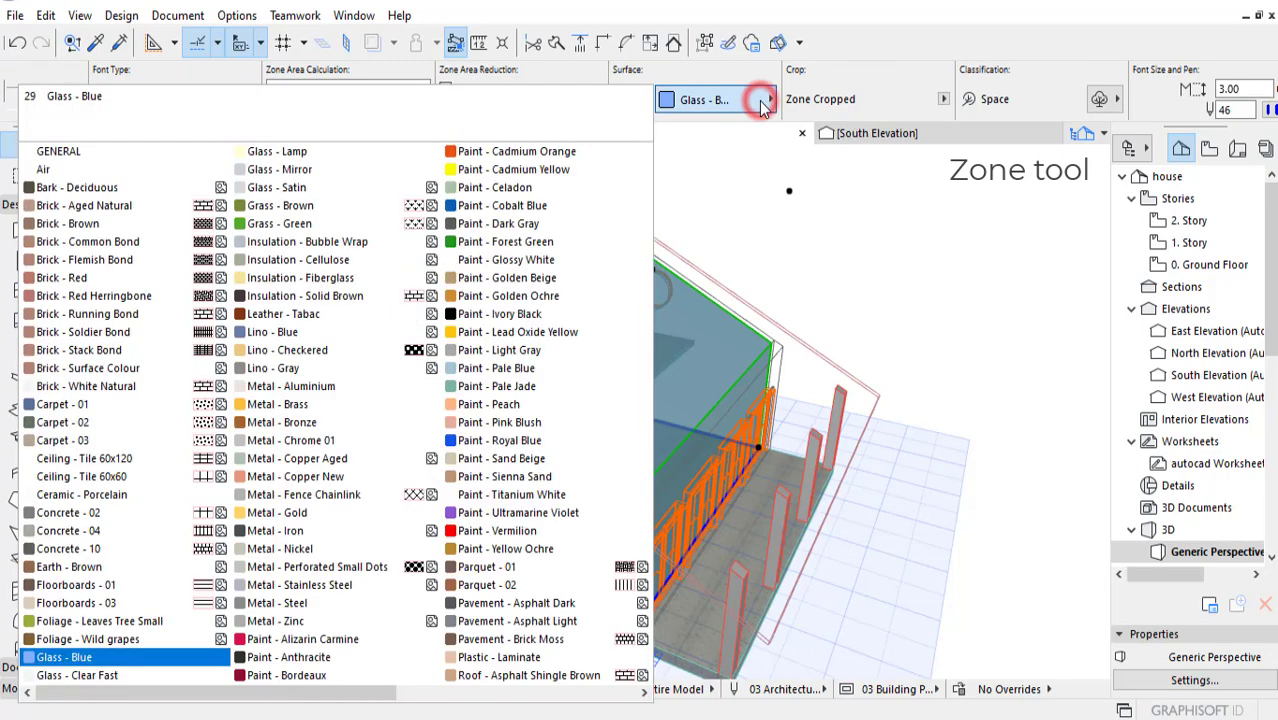
left_click(297, 511)
middle_click_drag(483, 452, 699, 490, "shift")
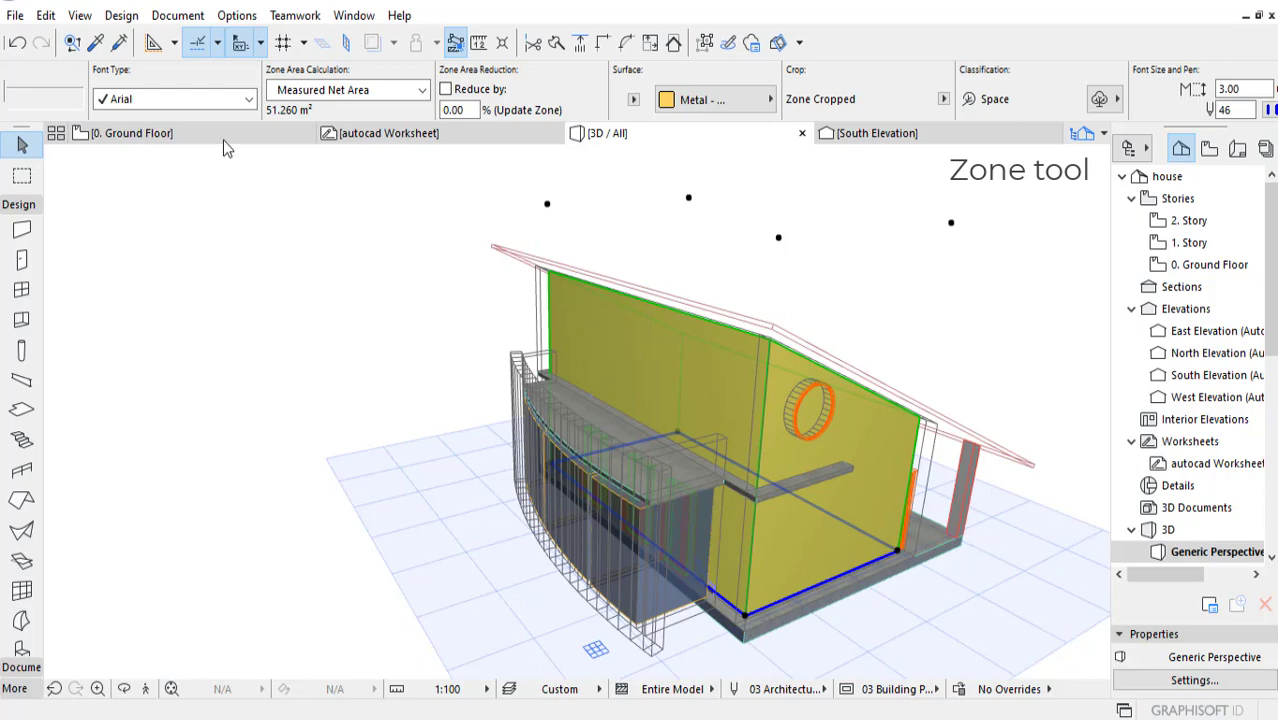
Step: On the ground floor plan, set the wash zone's surface to Paint - Vermilion
left_click(220, 136)
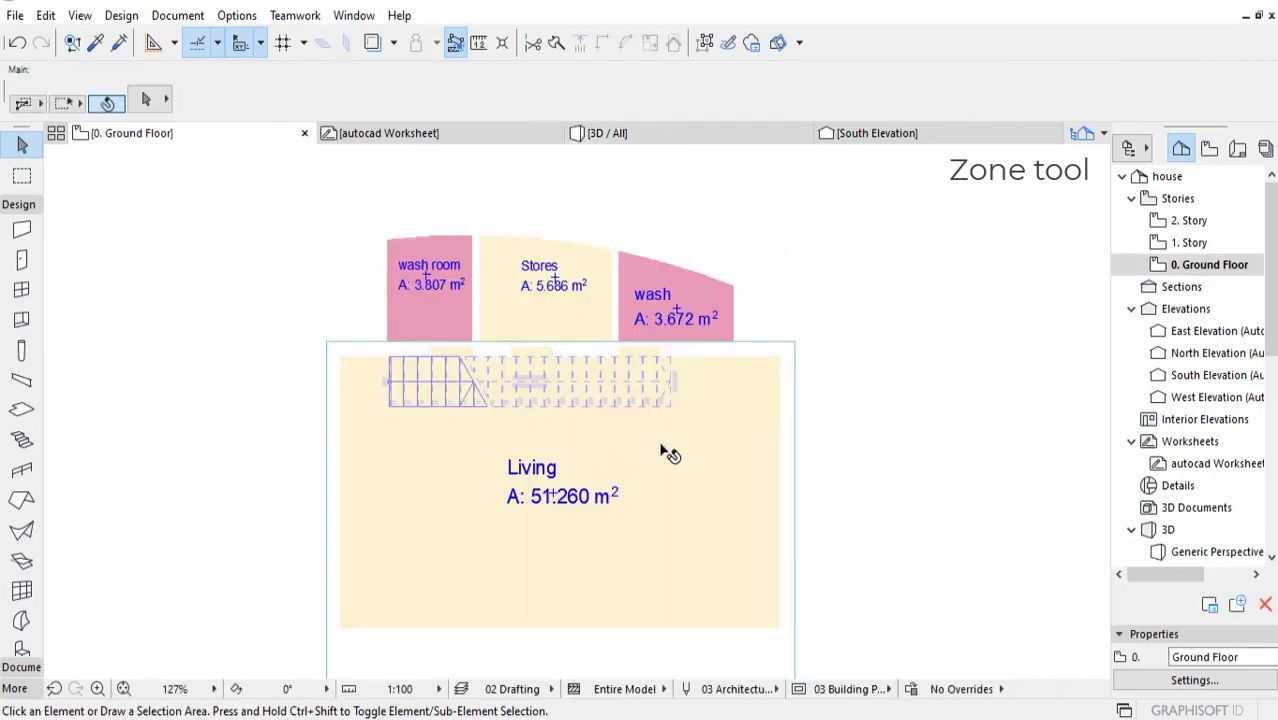
left_click(688, 298)
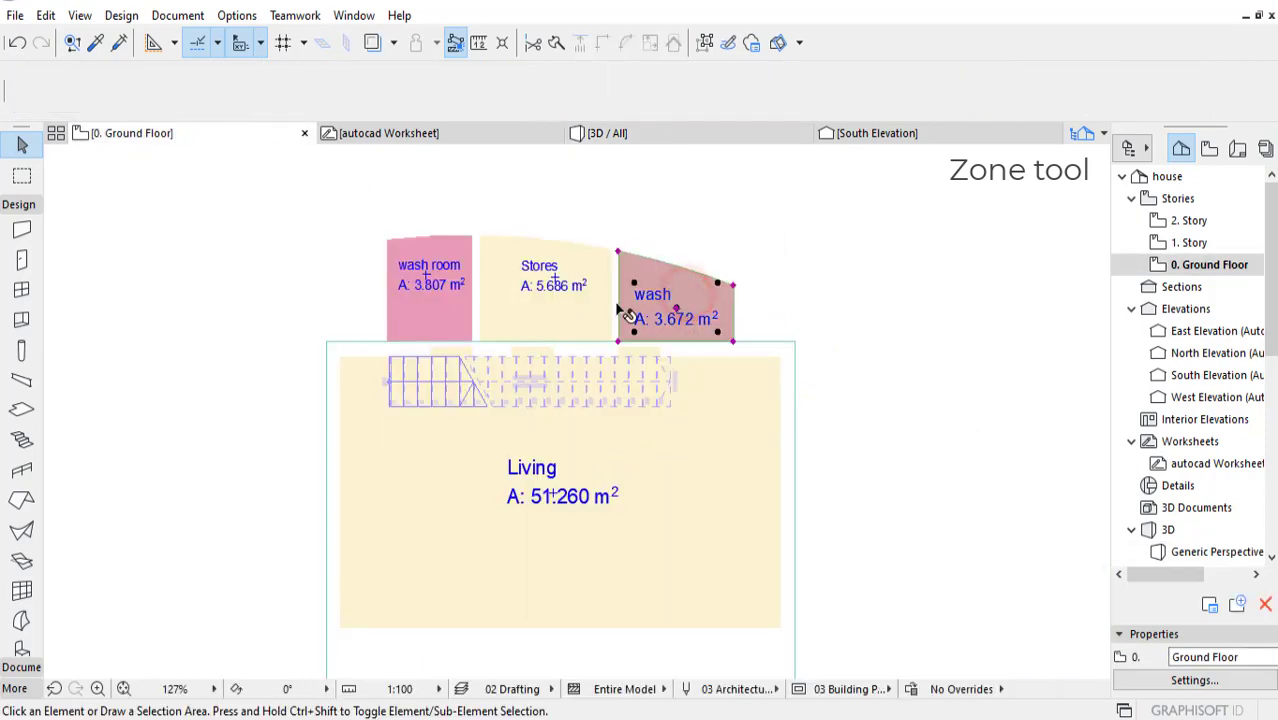
scroll(830, 108, "right", 10)
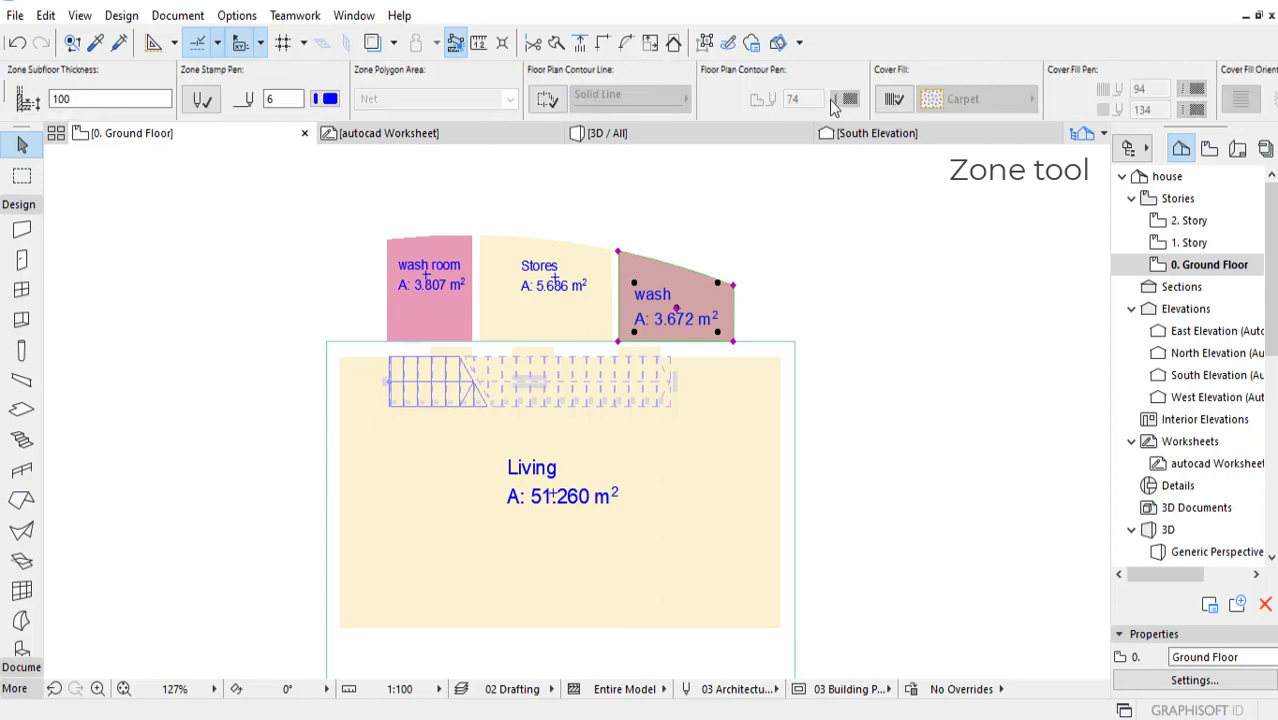
scroll(830, 108, "right", 5)
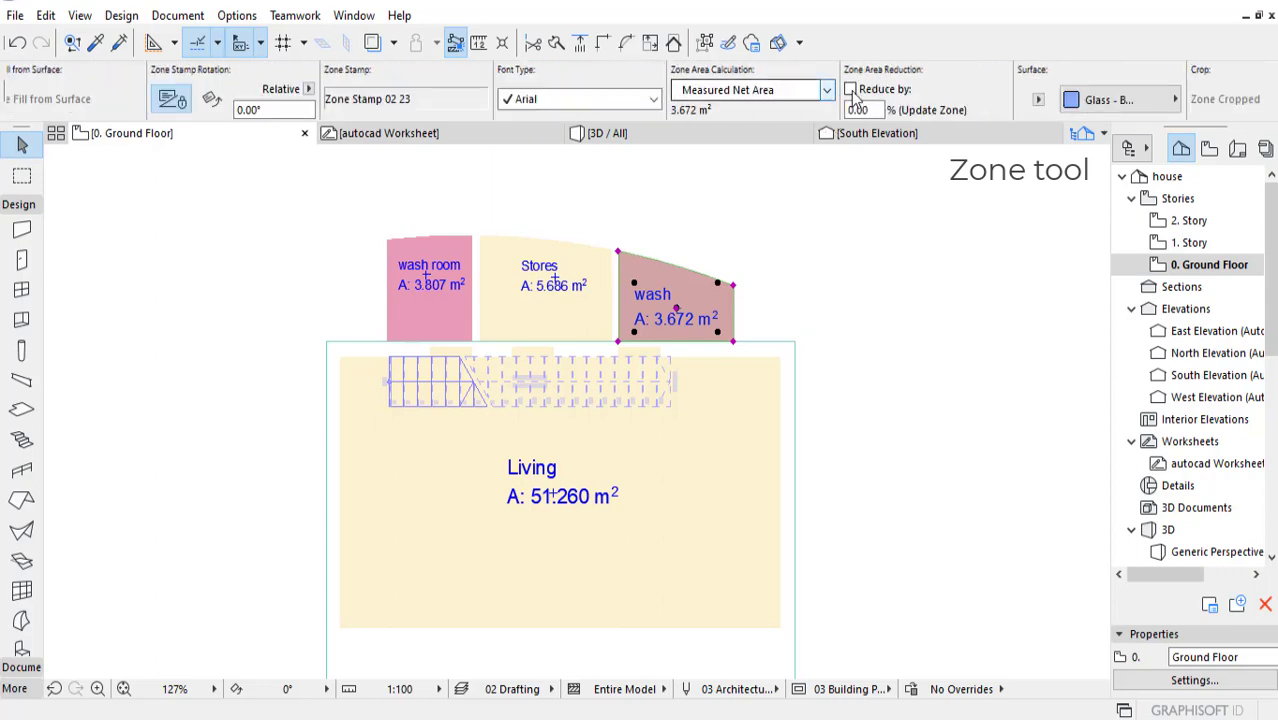
left_click(1100, 100)
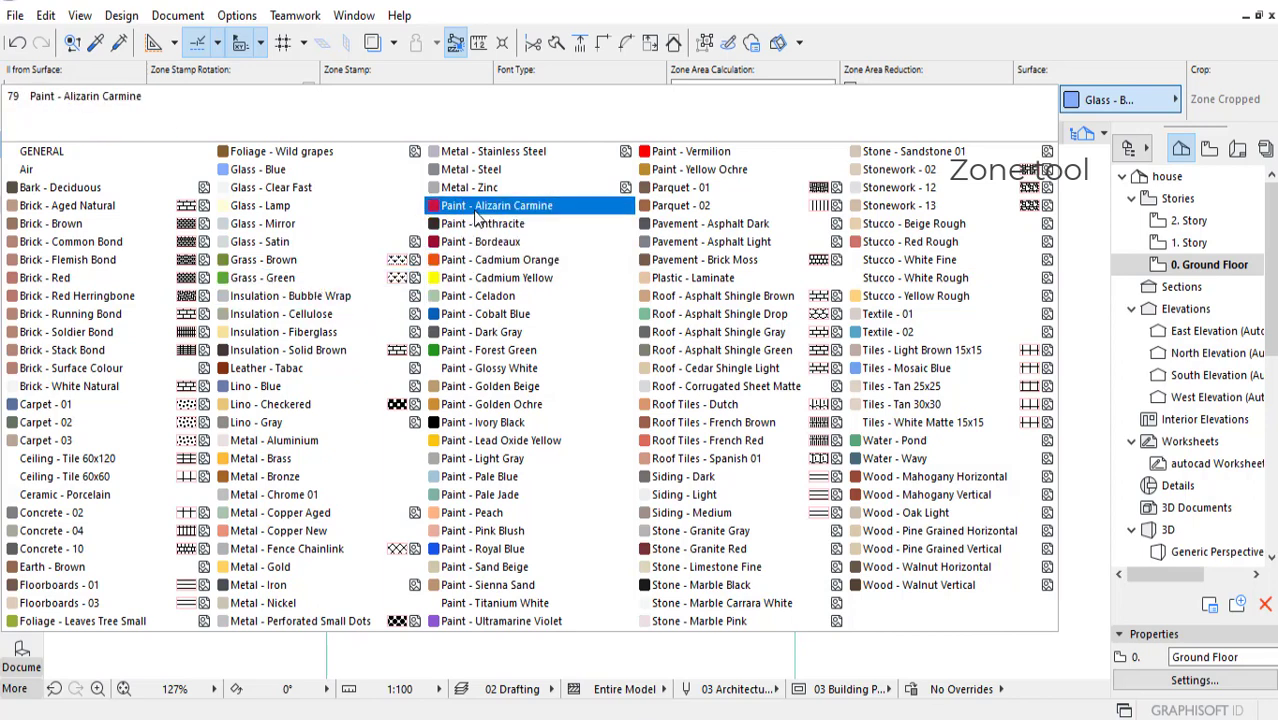
left_click(660, 153)
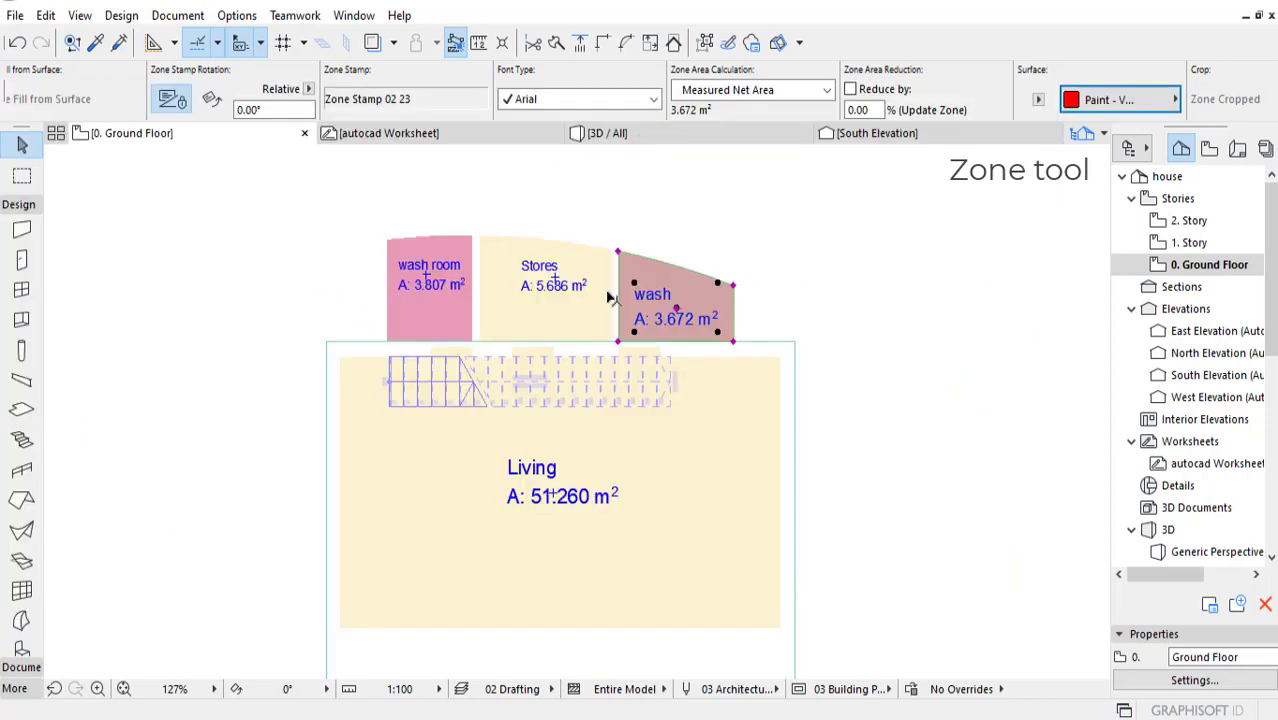
Step: Set the Stores zone's surface to Paint - Cobalt Blue
left_click(572, 309)
left_click(1120, 99)
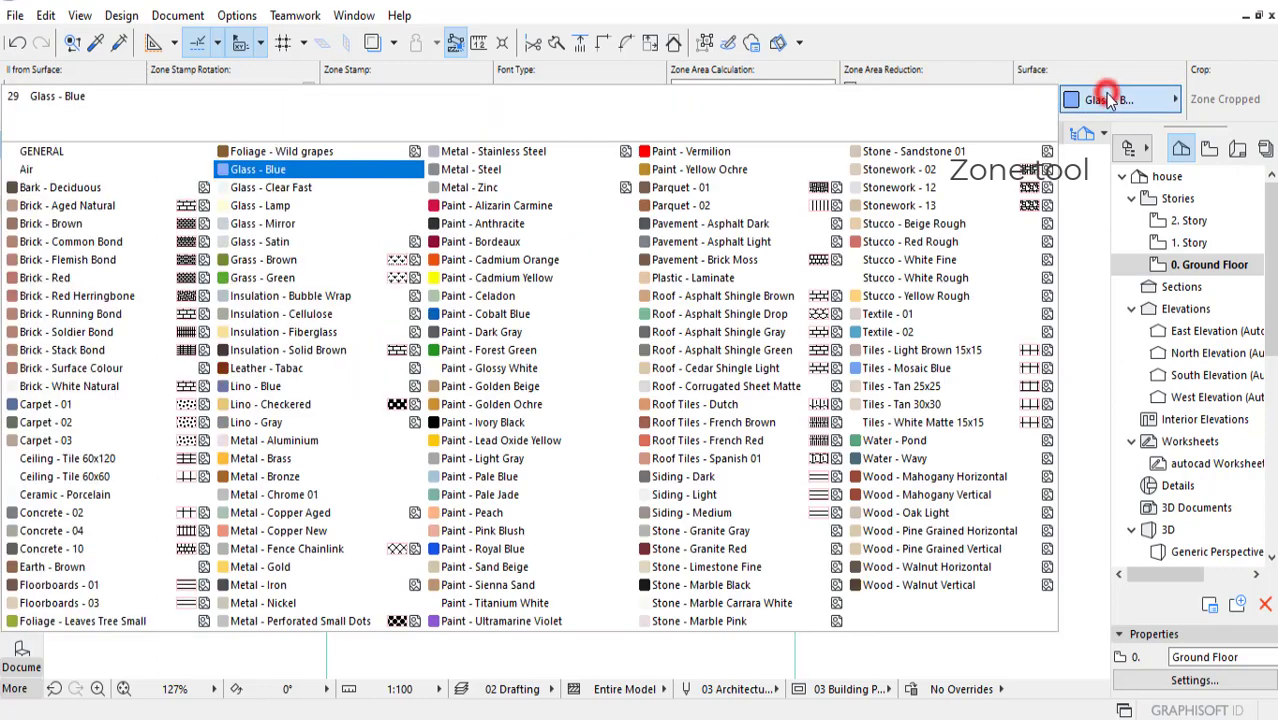
left_click(478, 314)
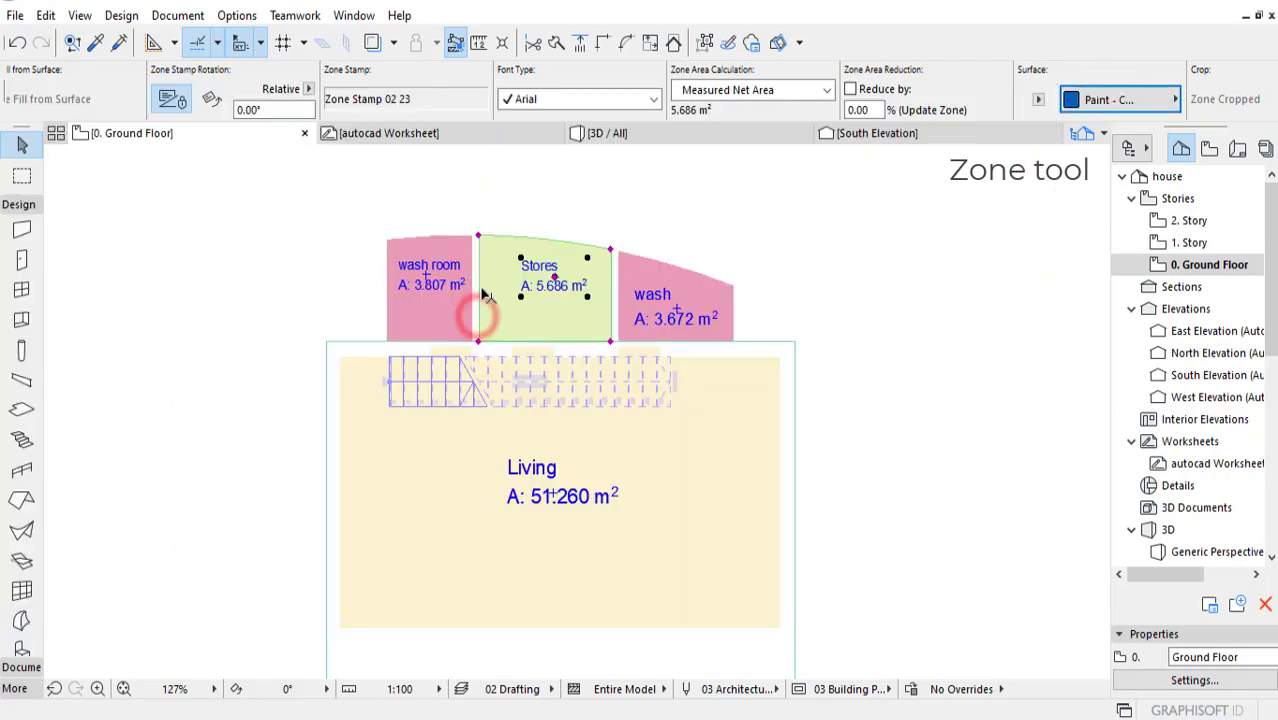
Step: Set the wash room zone's surface to Paint - Ultramarine Violet and view the coloured zones in 3D
left_click(453, 305)
left_click(1110, 99)
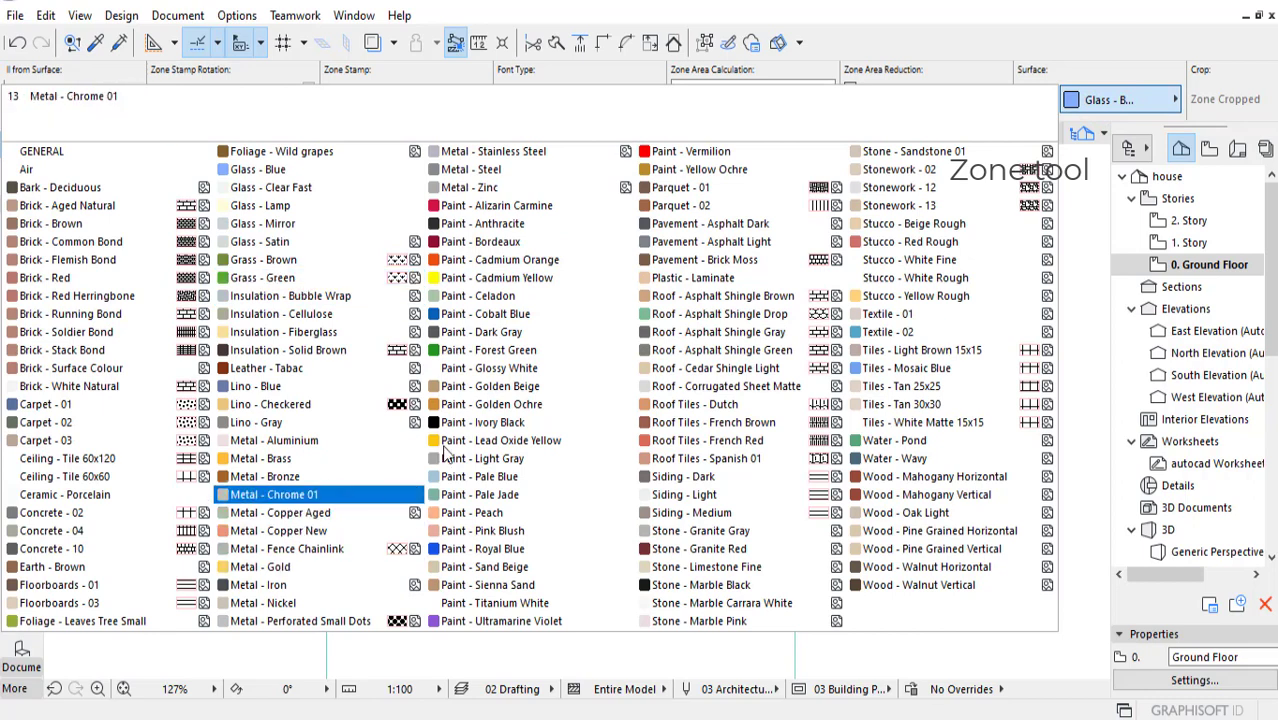
left_click(496, 625)
middle_click_drag(890, 325, 888, 299)
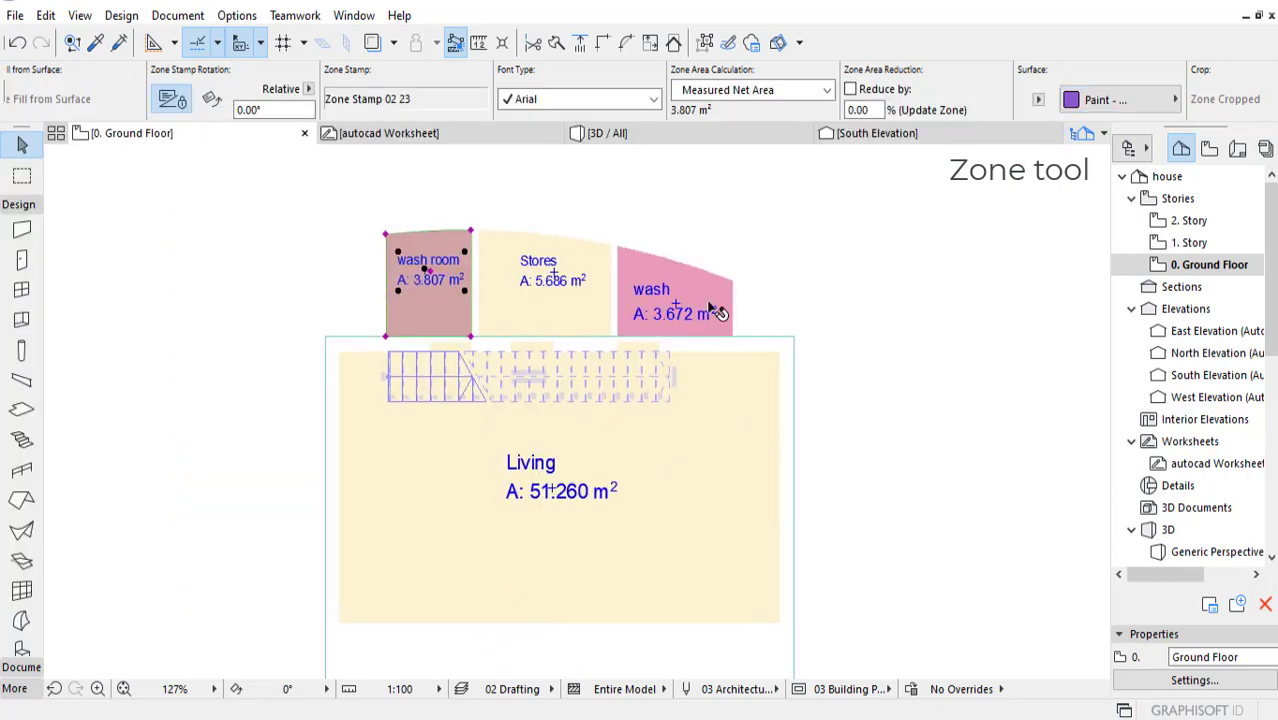
left_click(628, 133)
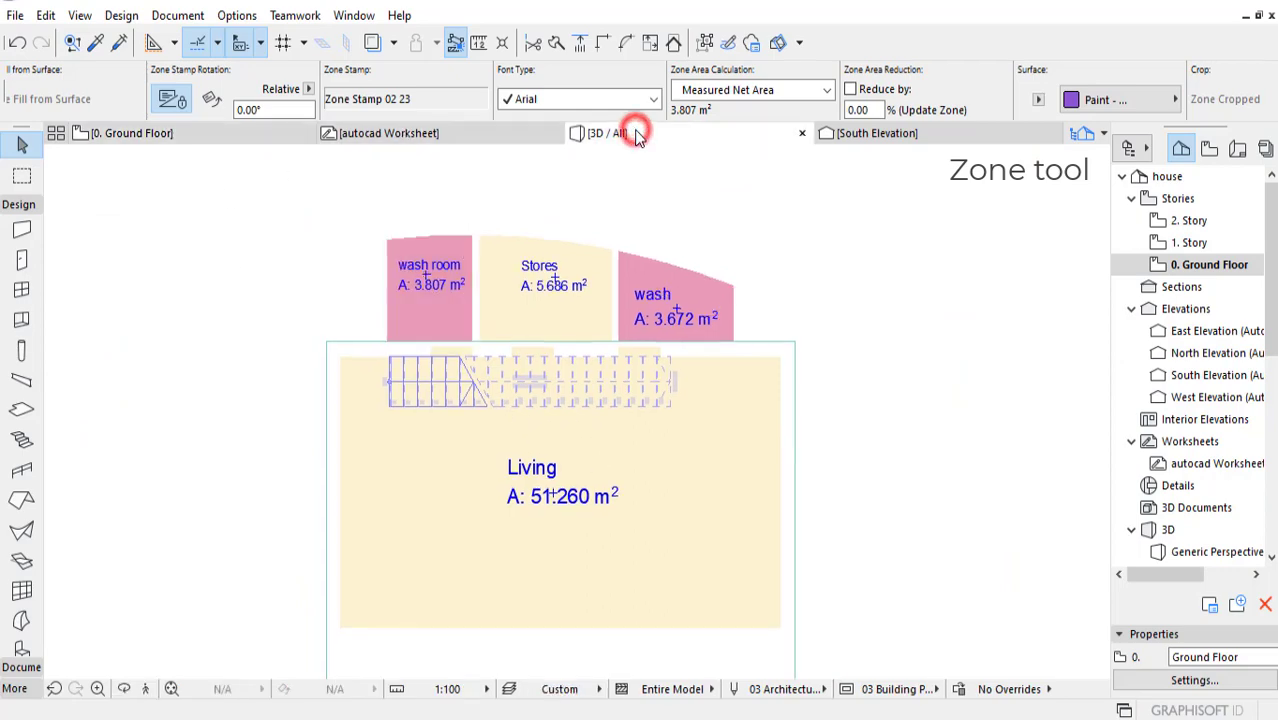
middle_click_drag(831, 324, 846, 257, "shift")
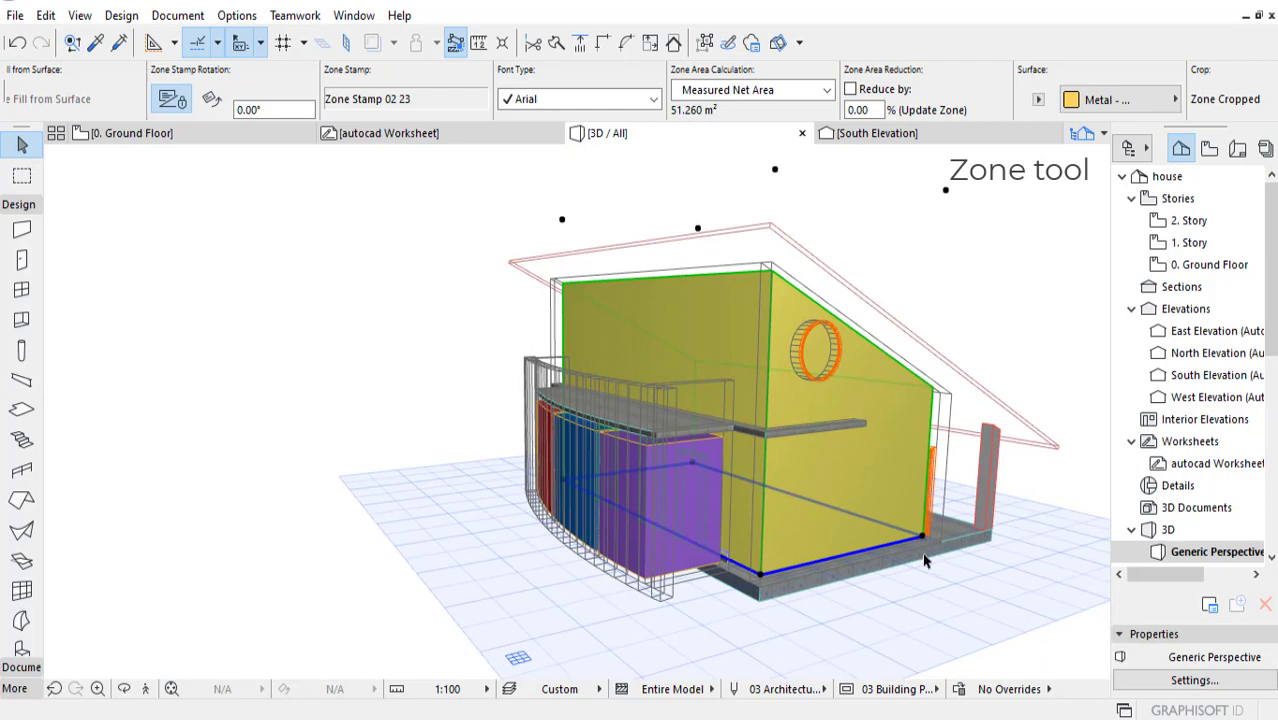
Step: Select the ground and upper slabs in 3D, move them to the slabs layer, and clear the selection
left_click(893, 568)
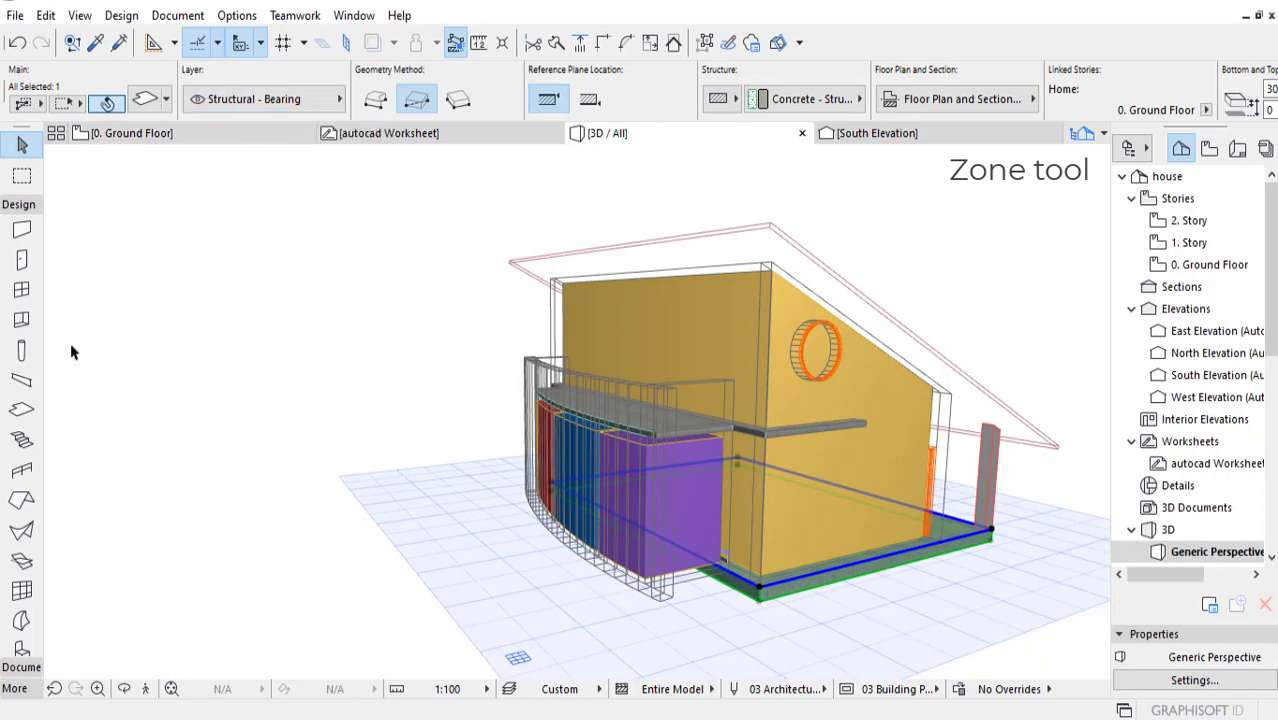
left_click(22, 409)
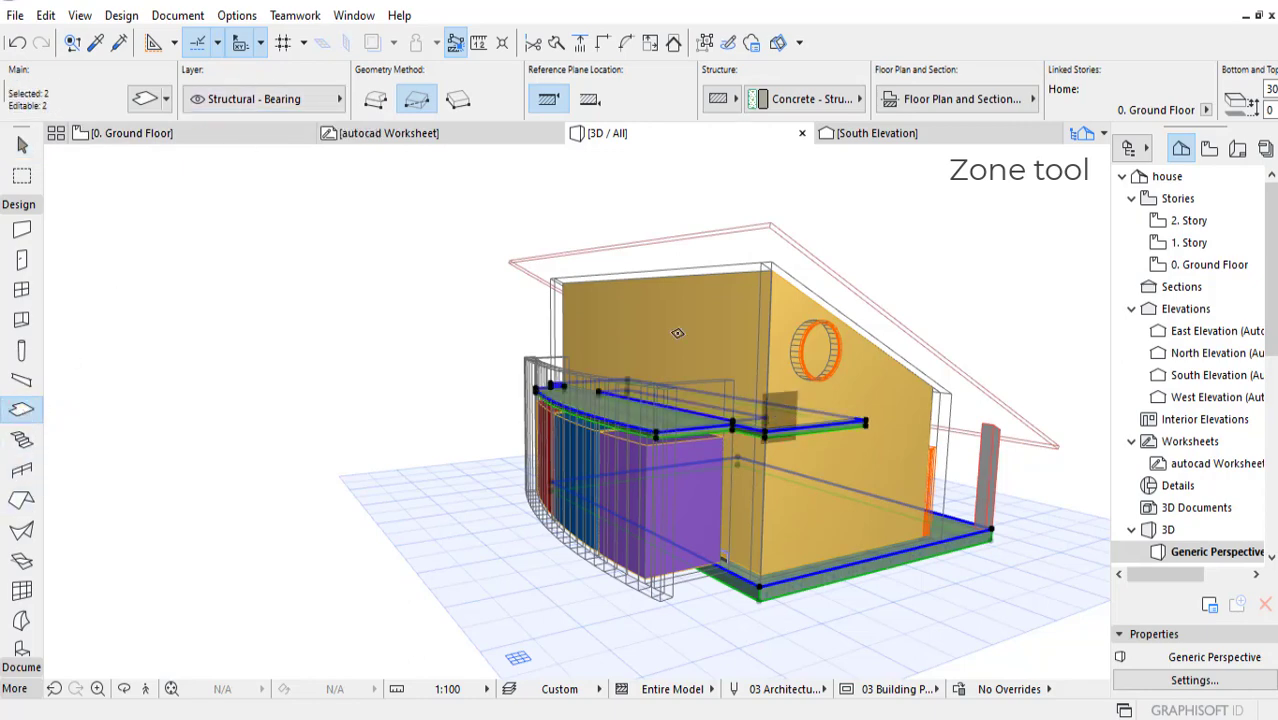
left_click(306, 95)
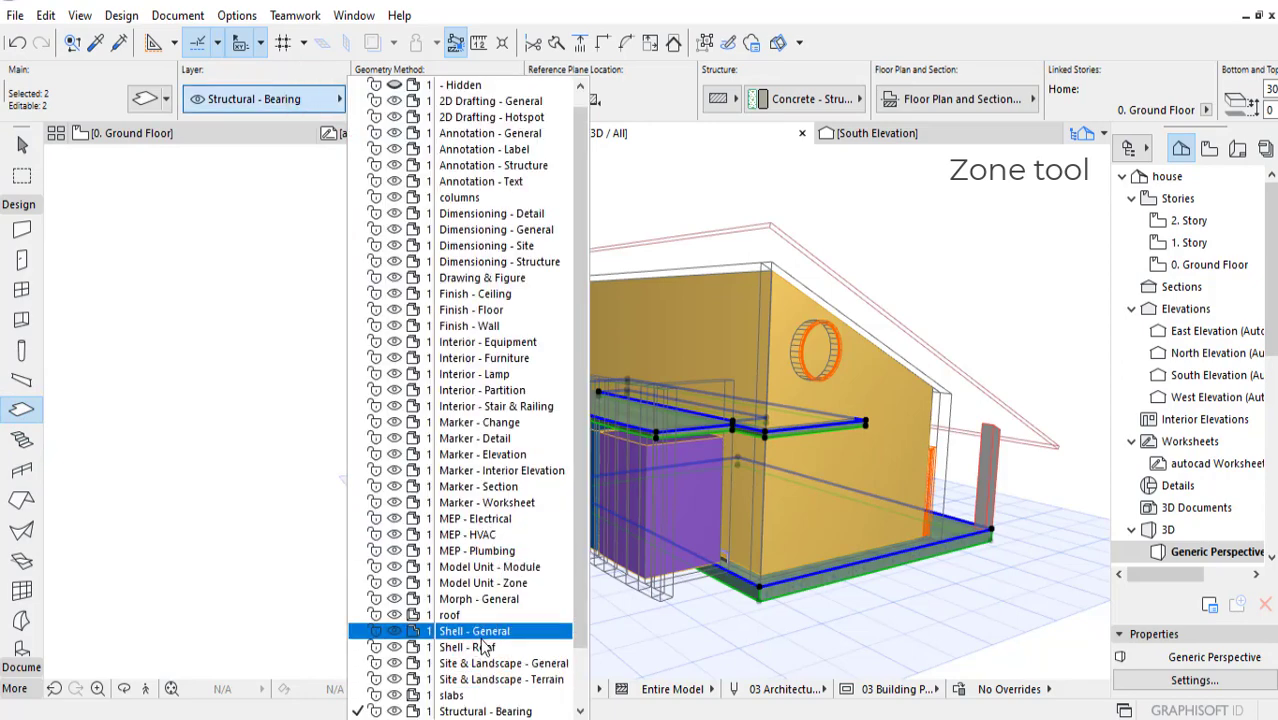
left_click(470, 695)
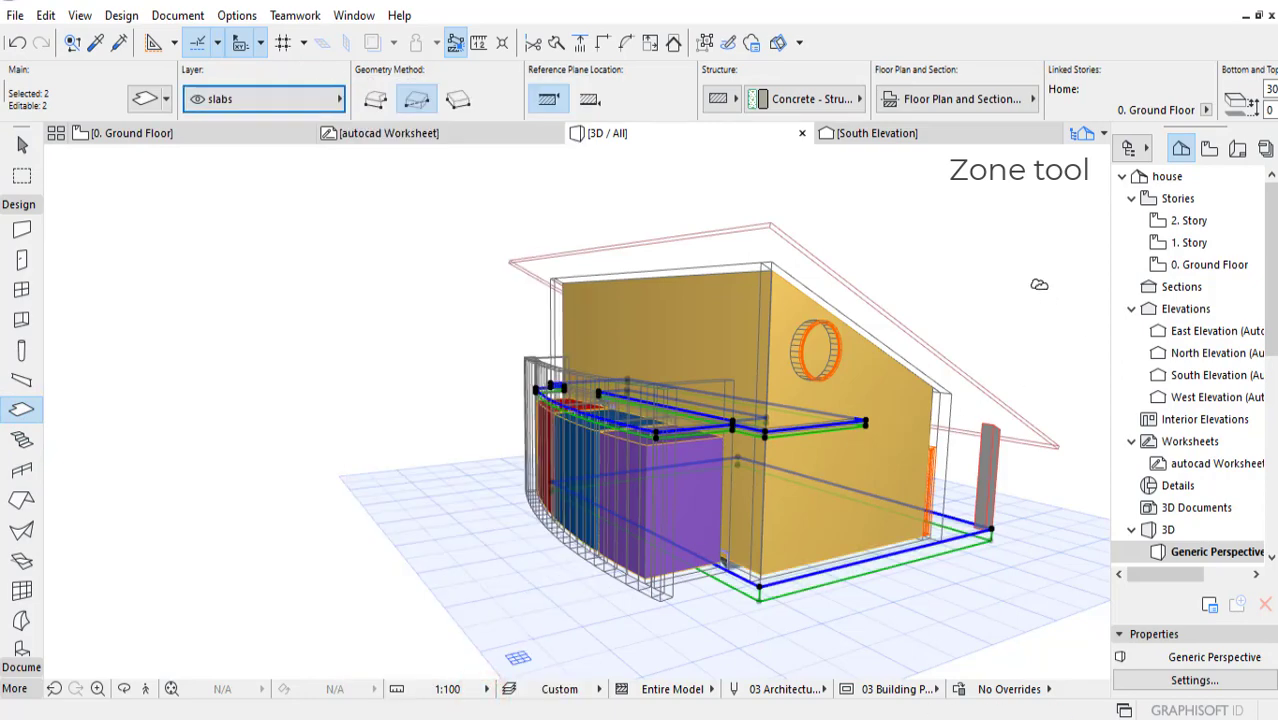
key("Escape")
middle_click_drag(962, 281, 700, 349, "shift")
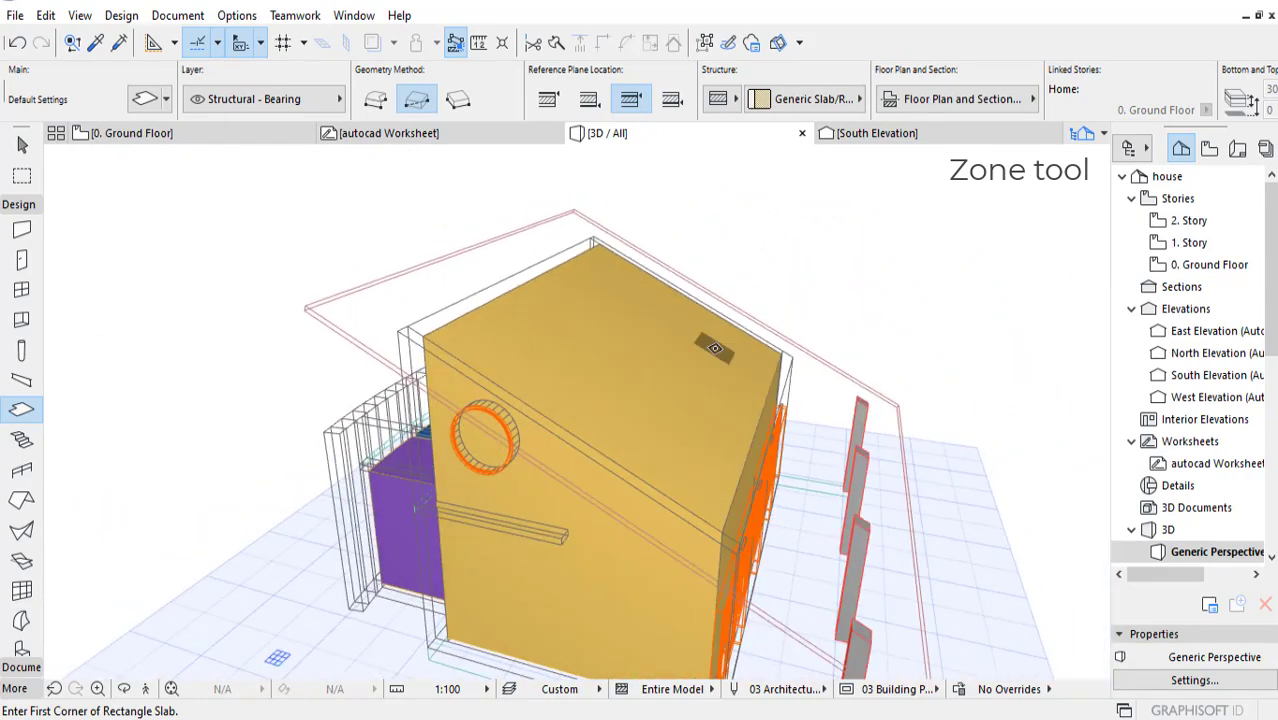
Step: Hide the Model Unit - Zone layer in the 3D view
key("ctrl+l")
scroll(898, 528, "down", 1)
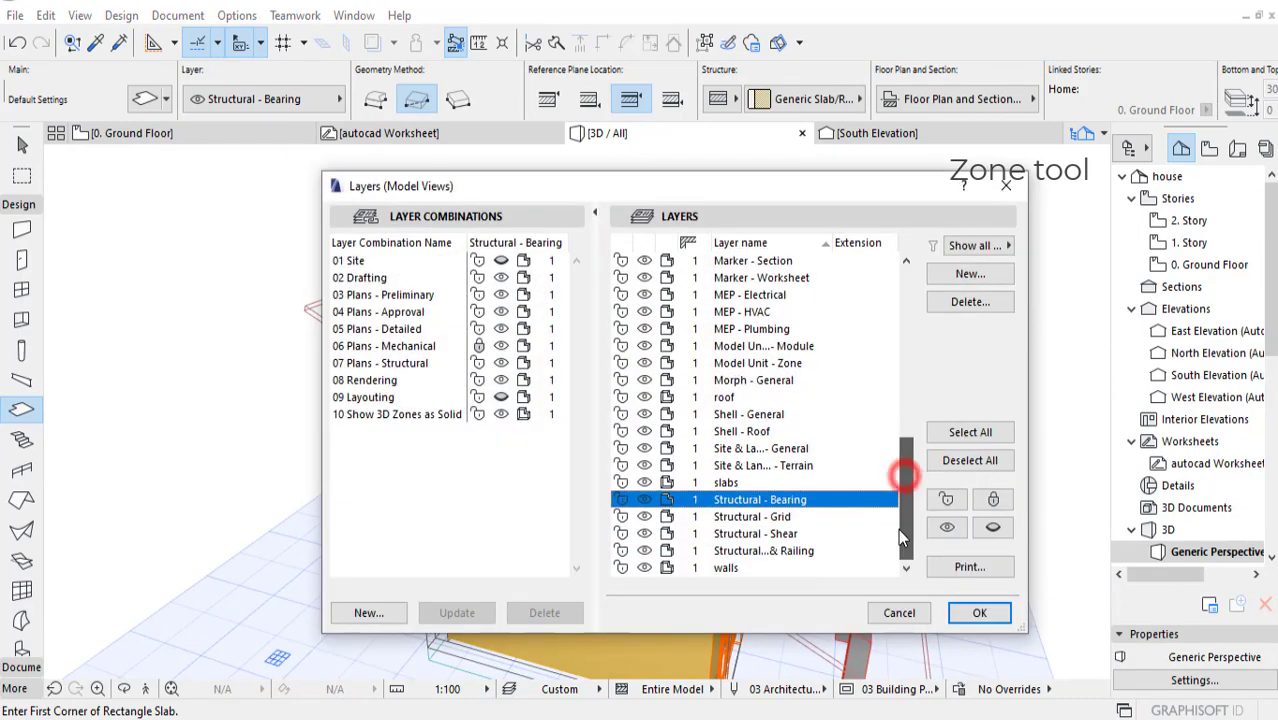
scroll(906, 519, "up", 5)
left_click_drag(904, 451, 898, 496)
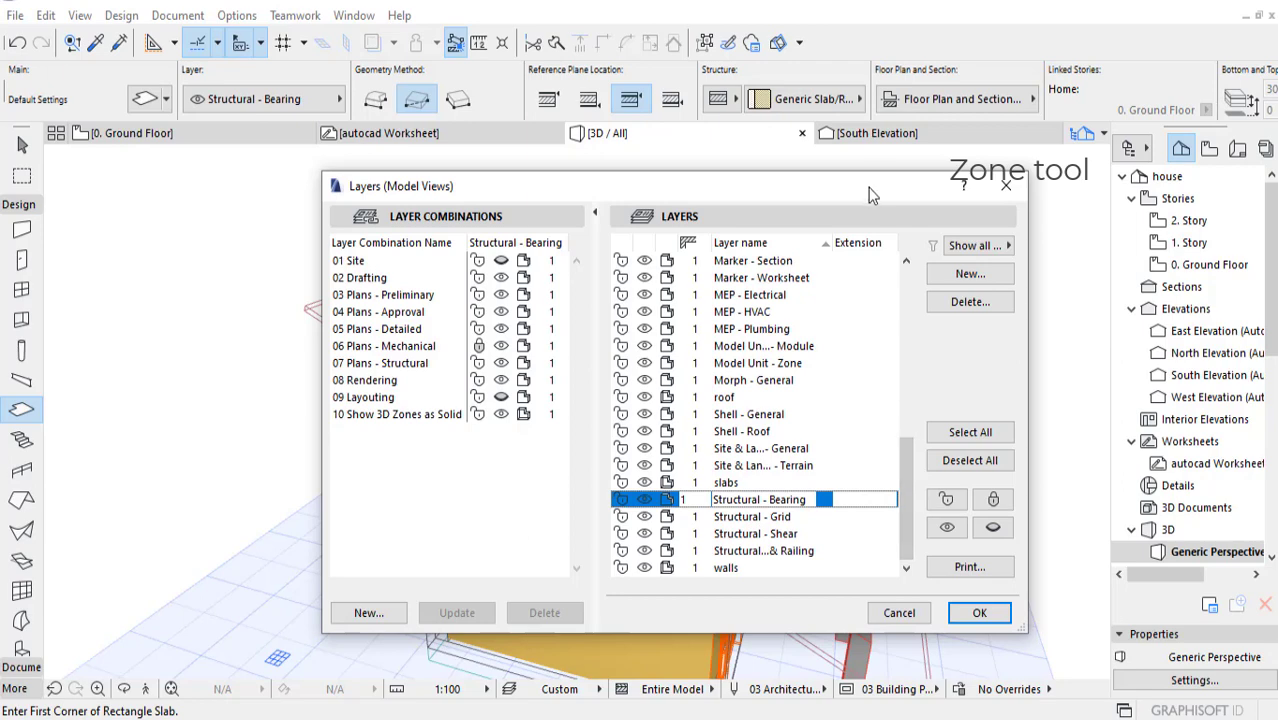
left_click_drag(855, 190, 791, 186)
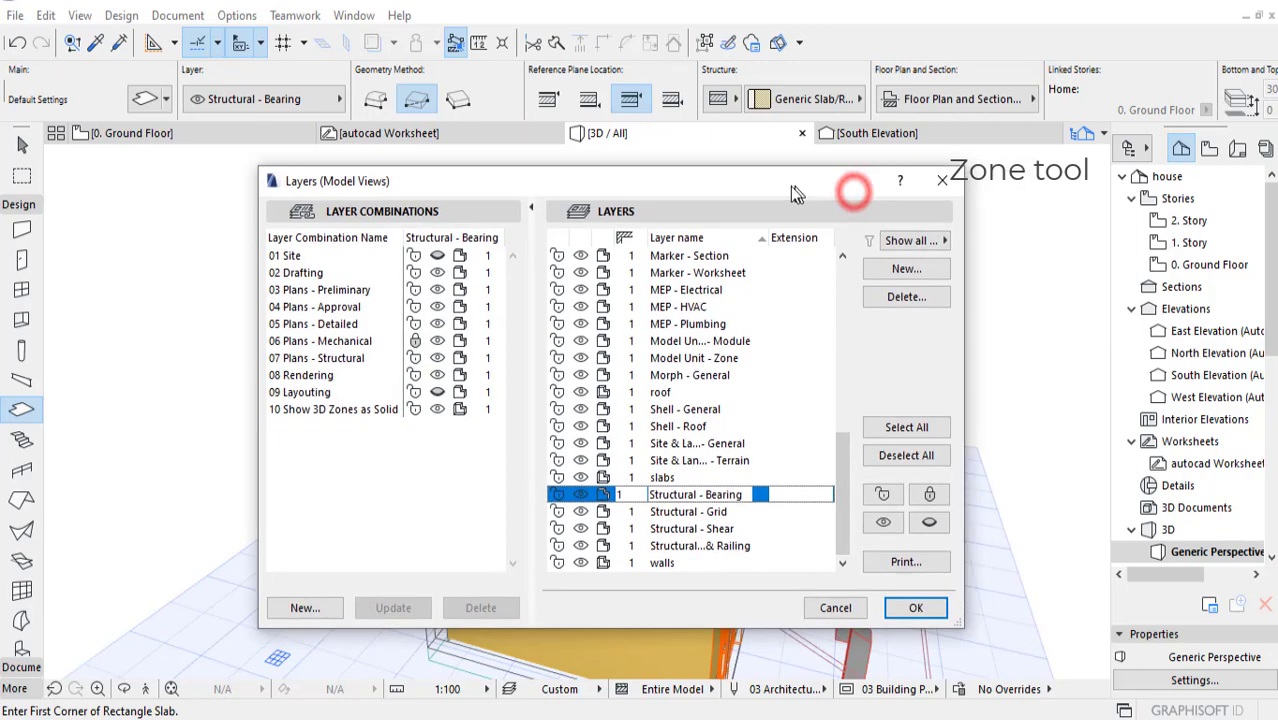
left_click(586, 360)
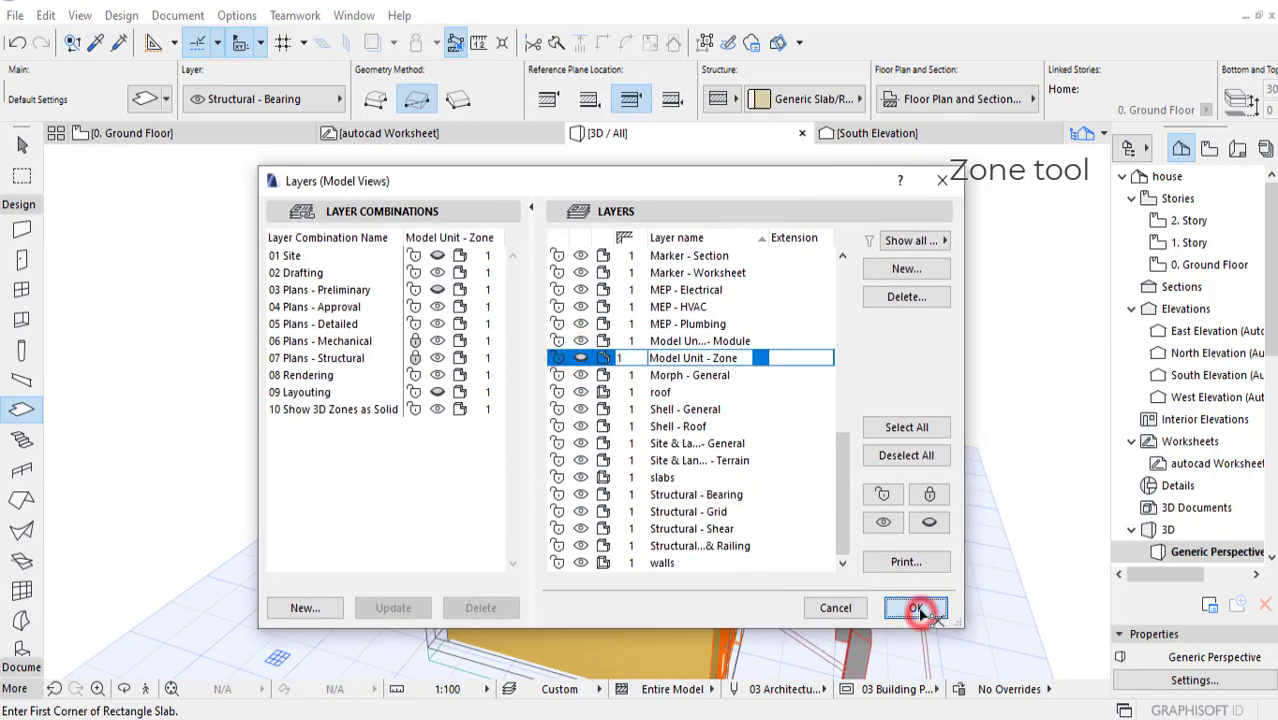
left_click(913, 608)
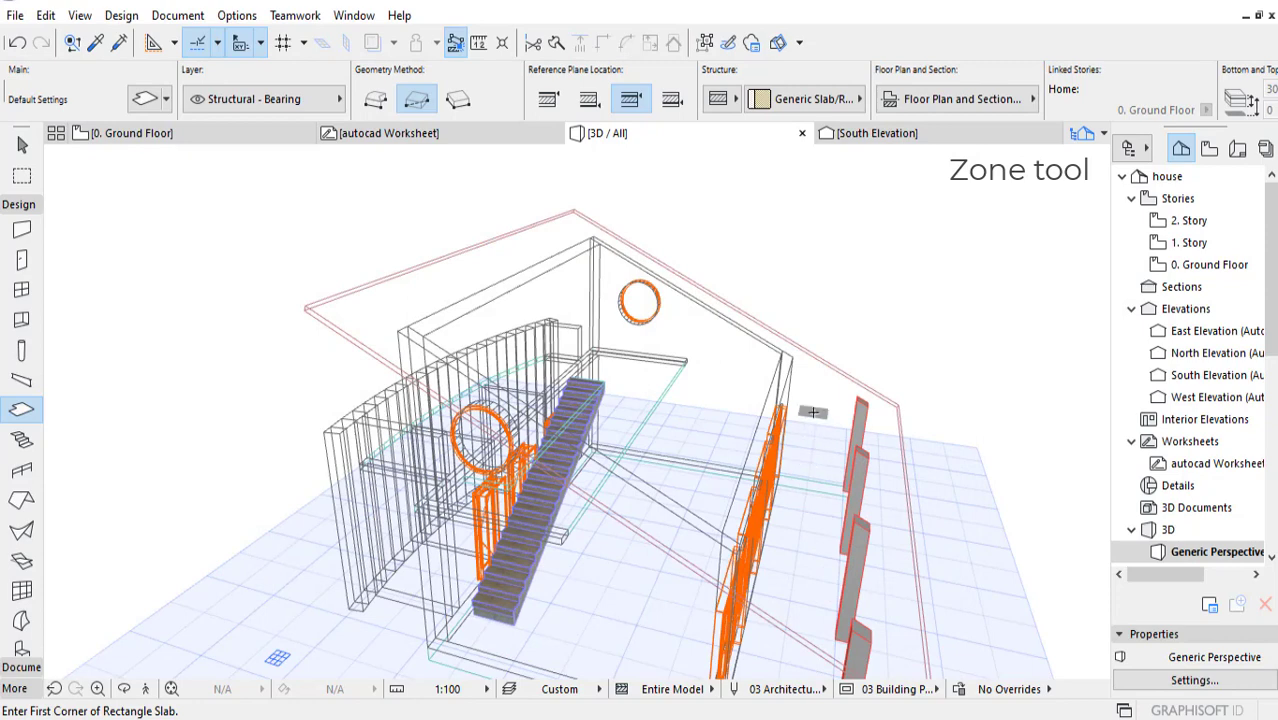
Step: Switch the walls, slabs and roof layers from wireframe to solid display and view the house from the veranda side in 3D
key("ctrl+l")
left_click_drag(843, 456, 843, 472)
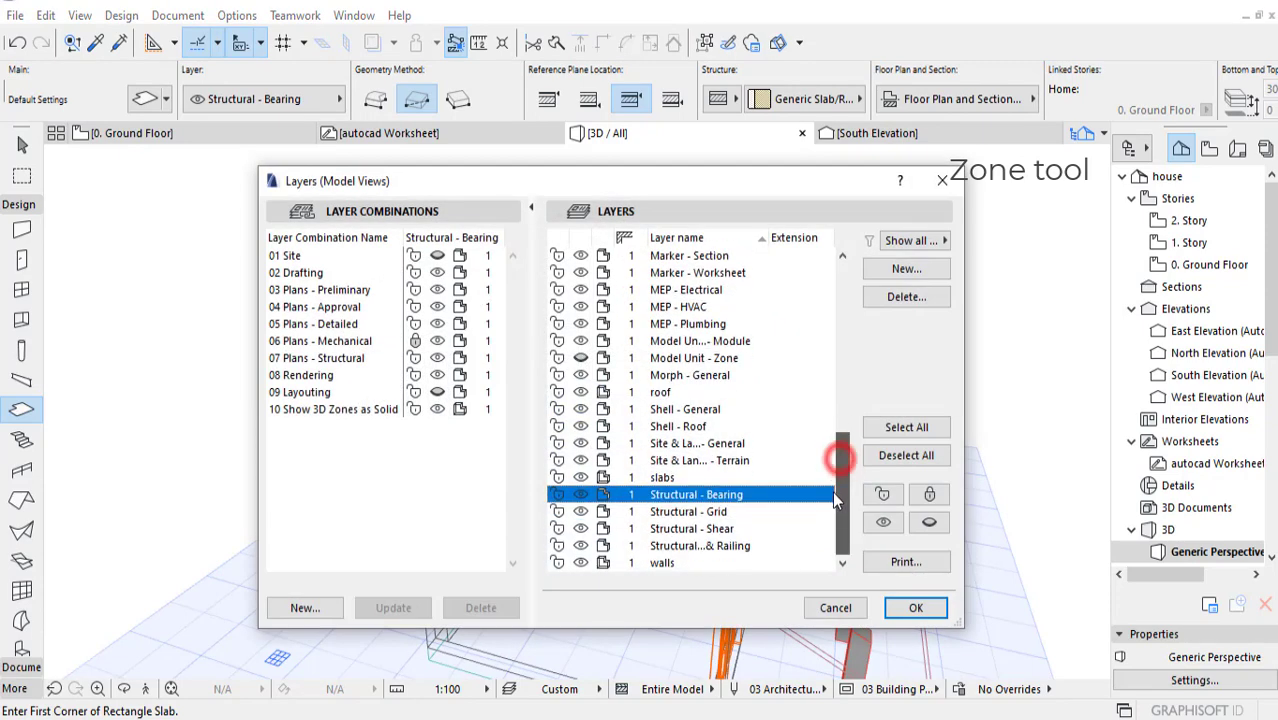
left_click(602, 565)
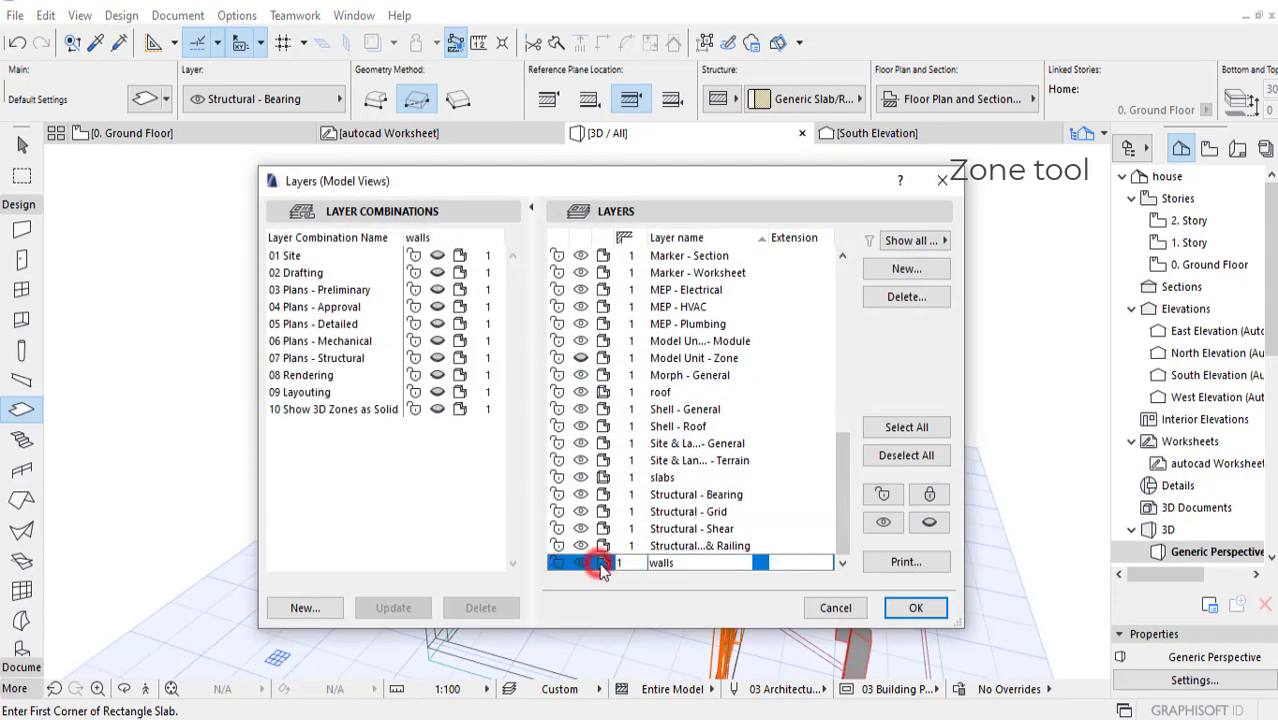
left_click(608, 479)
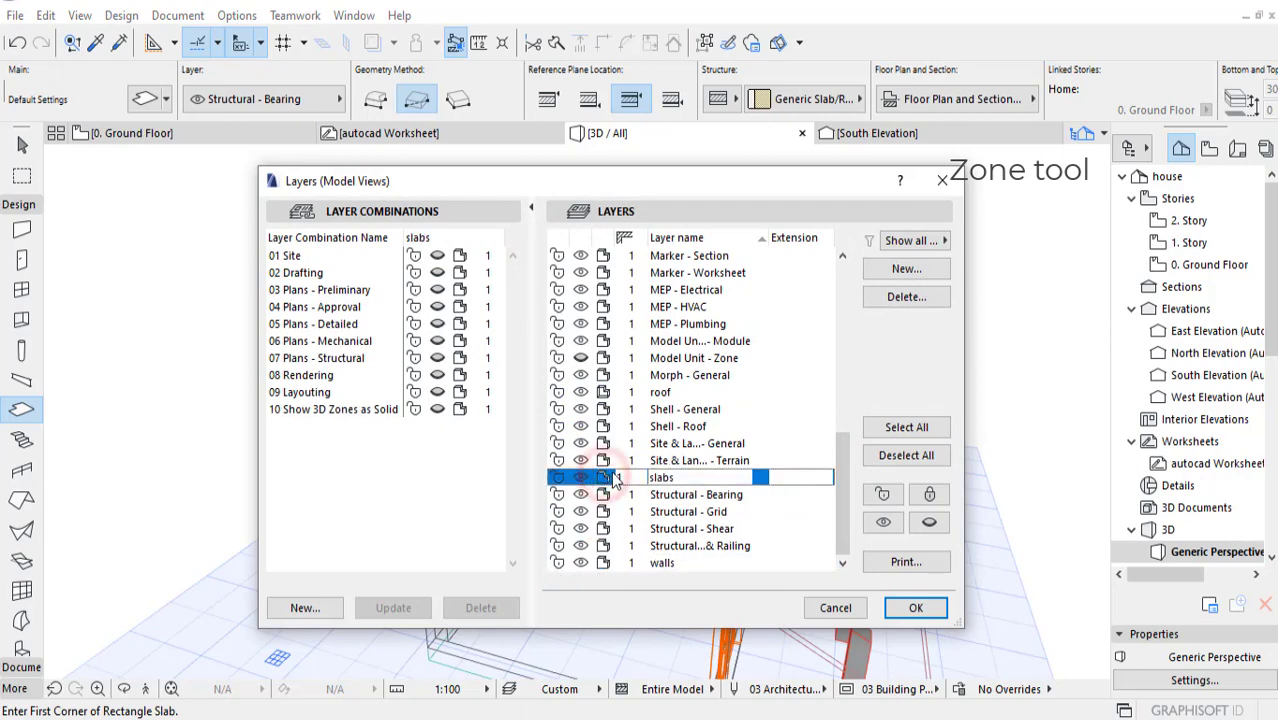
left_click_drag(843, 474, 848, 476)
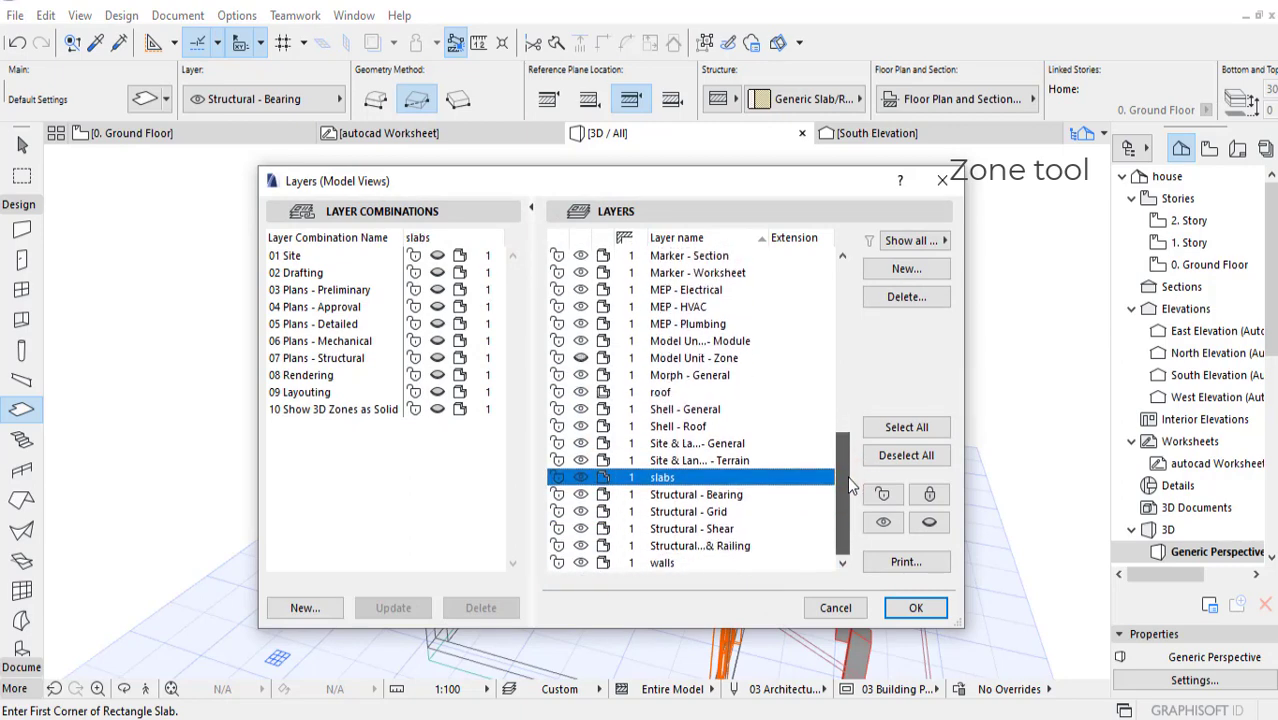
left_click(752, 393)
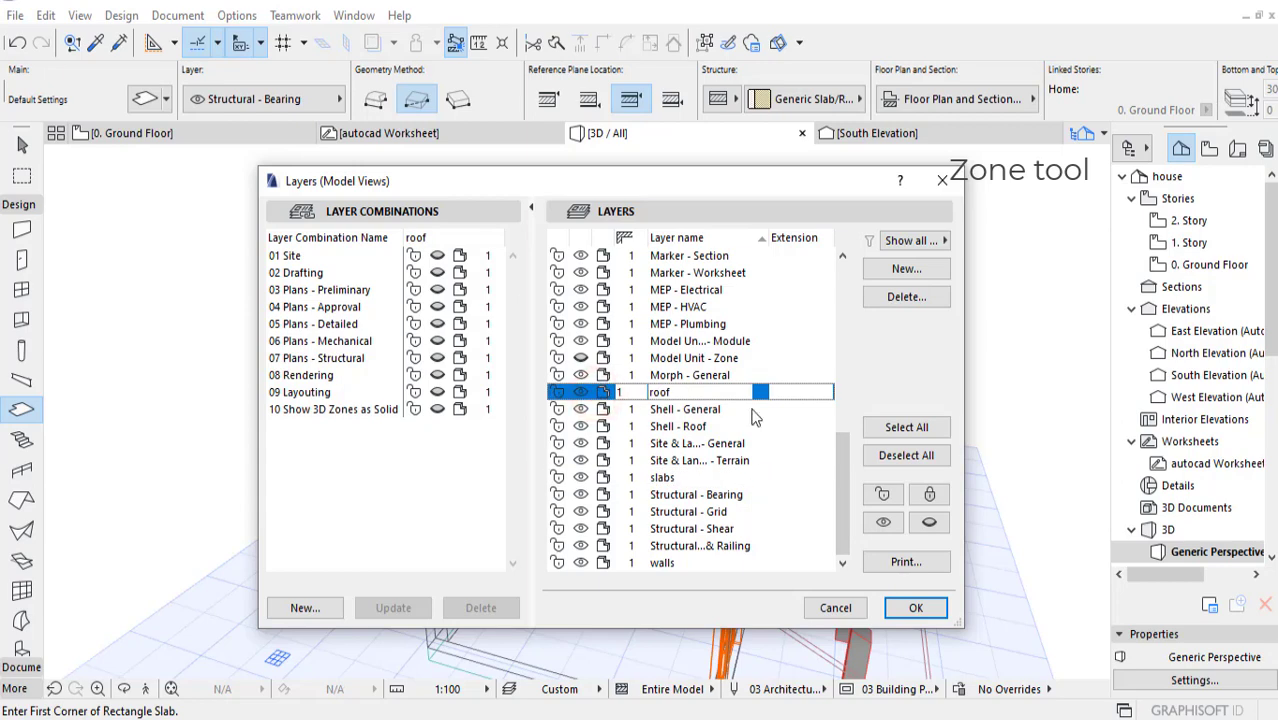
left_click_drag(846, 449, 851, 432)
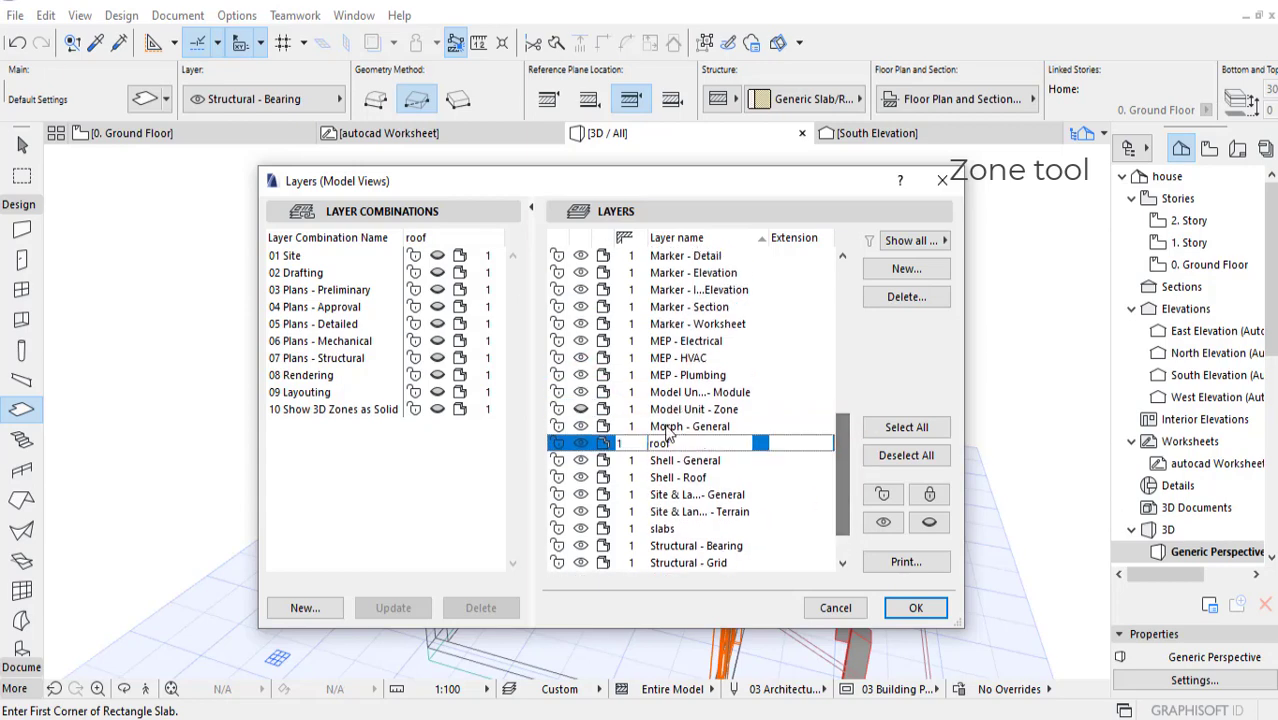
scroll(847, 392, "down", 1)
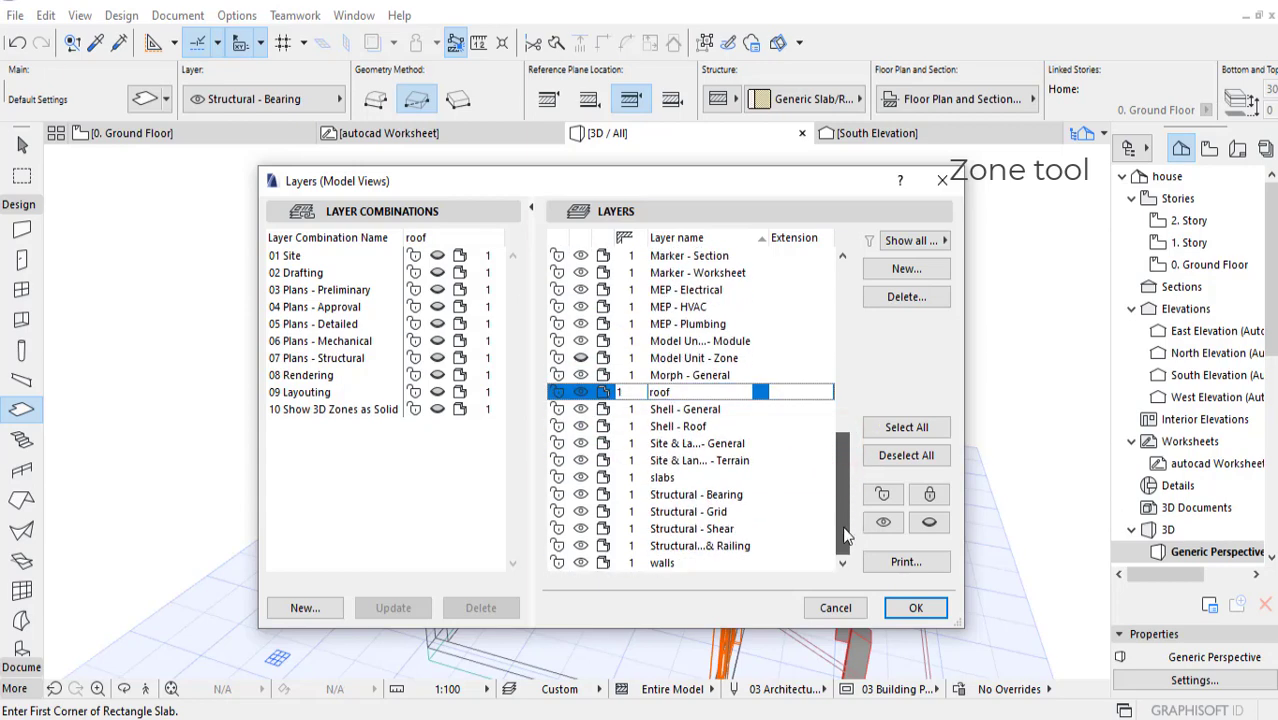
left_click(915, 607)
middle_click_drag(926, 371, 602, 305)
middle_click_drag(664, 350, 699, 357)
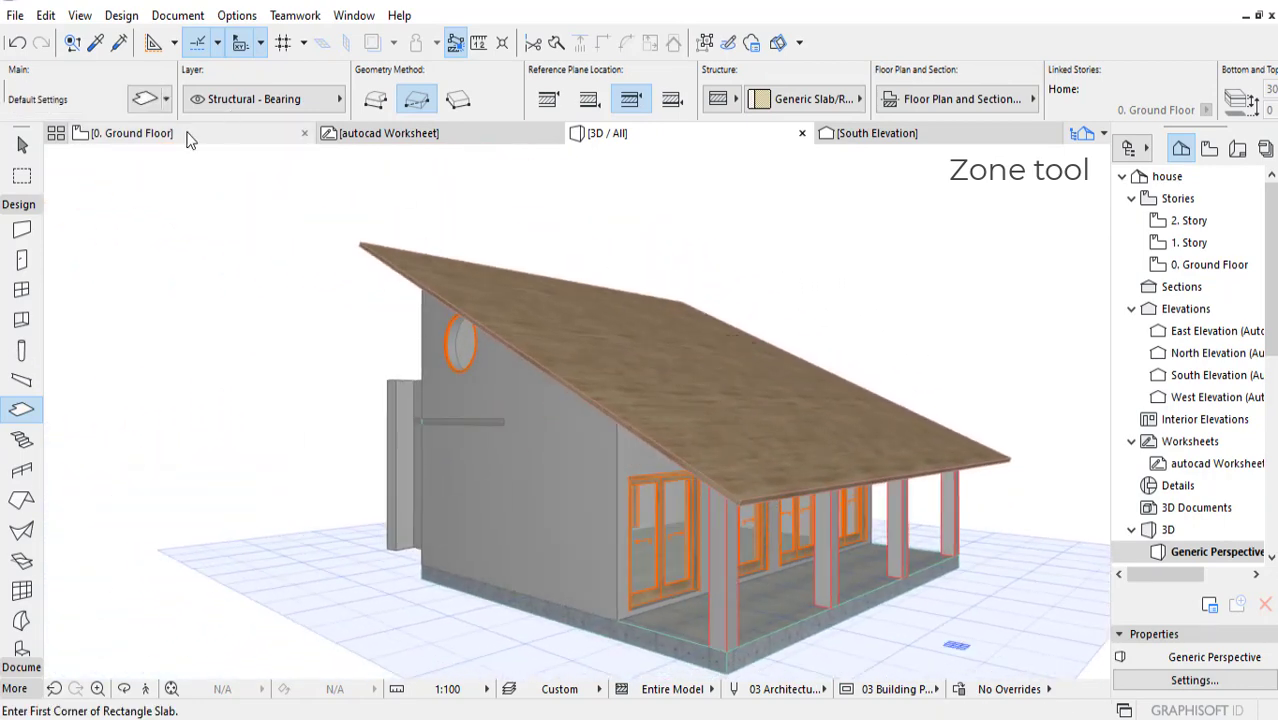
Step: Open the ground floor plan, clear the wash room zone selection, and select the Stores zone
left_click(192, 138)
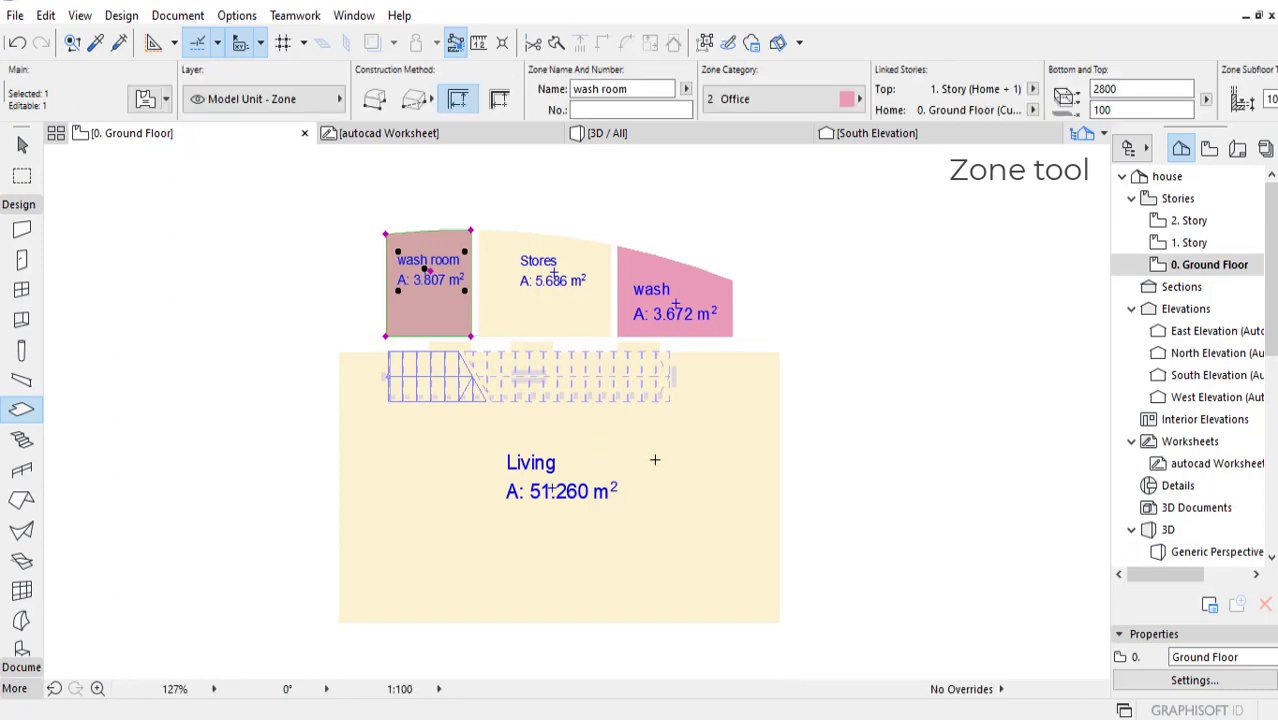
scroll(655, 460, "down", 3)
middle_click_drag(663, 480, 672, 459)
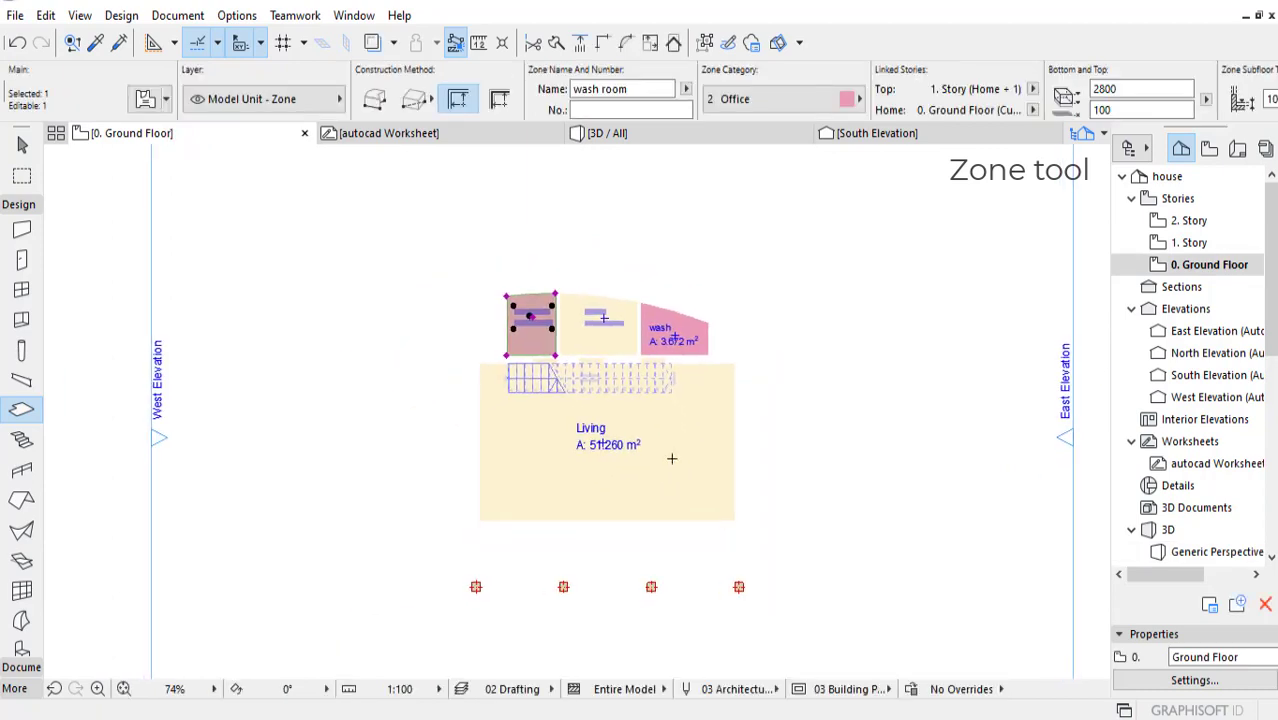
scroll(580, 385, "up", 1)
key("Escape")
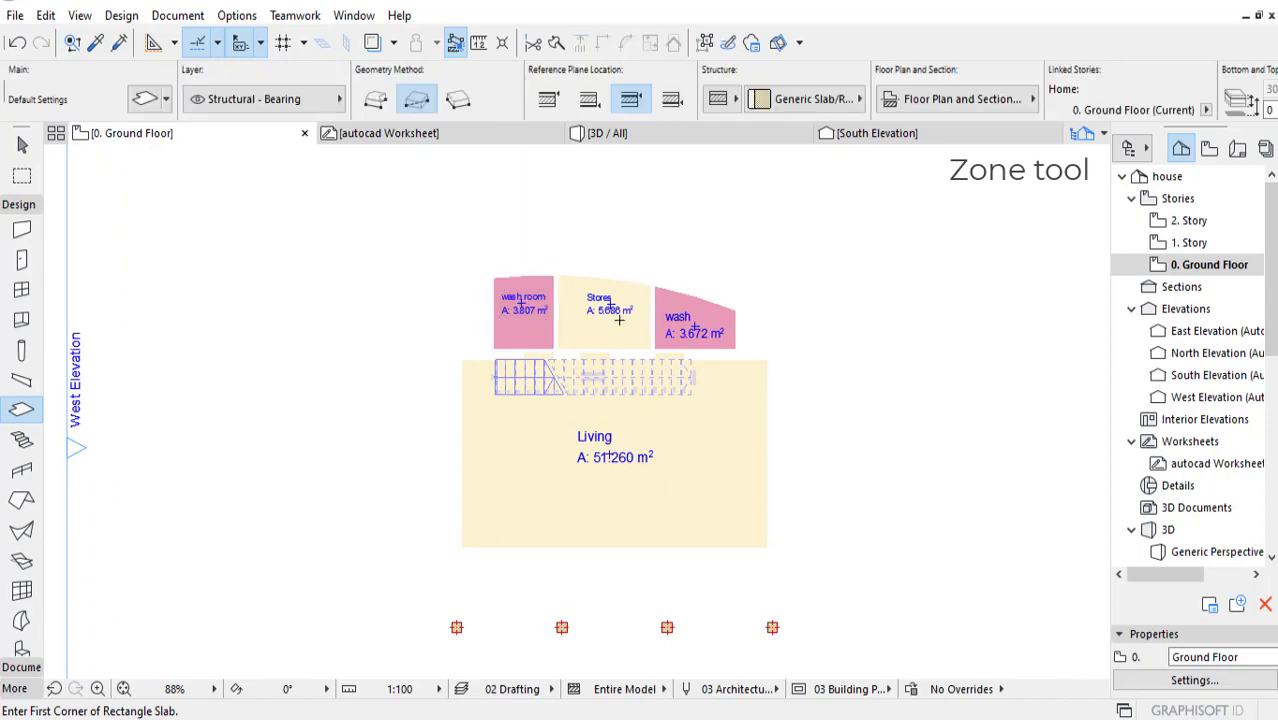
key("Escape")
left_click(600, 335)
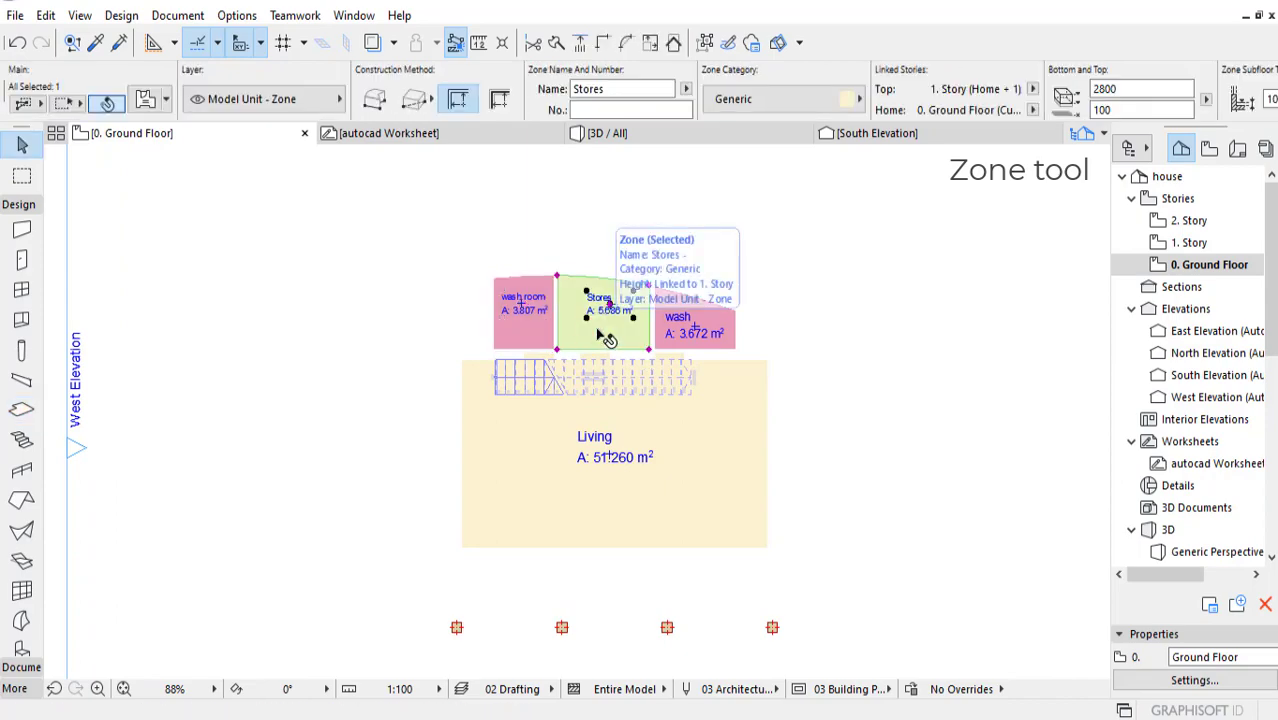
Step: Hide the Model Unit - Zone layer and show the roof, slabs and walls layers on the ground floor plan
key("ctrl+l")
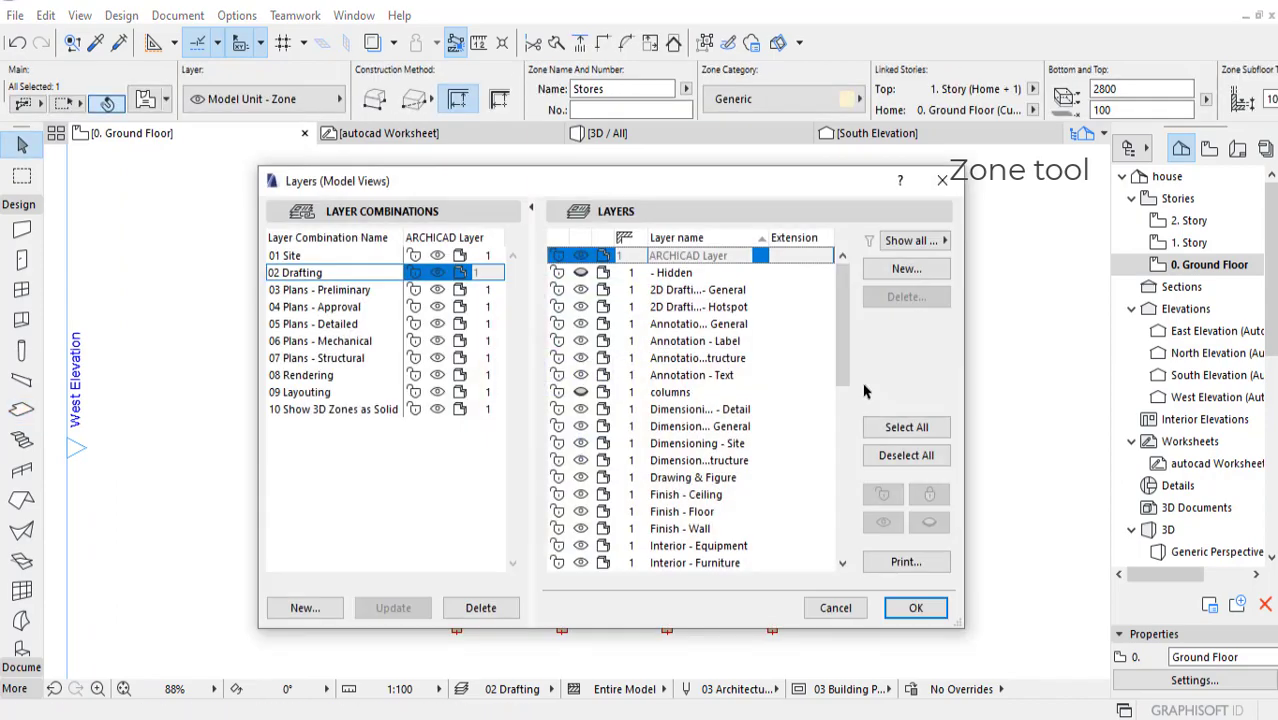
left_click_drag(844, 370, 844, 540)
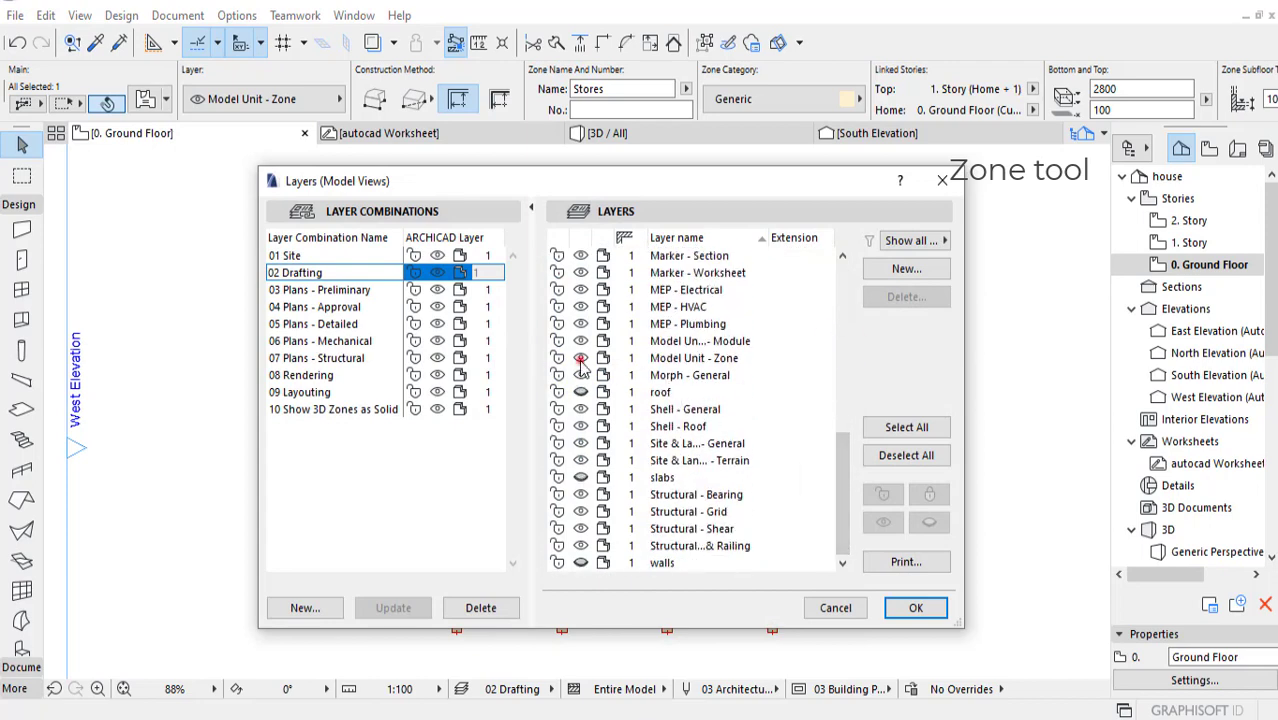
left_click(640, 359)
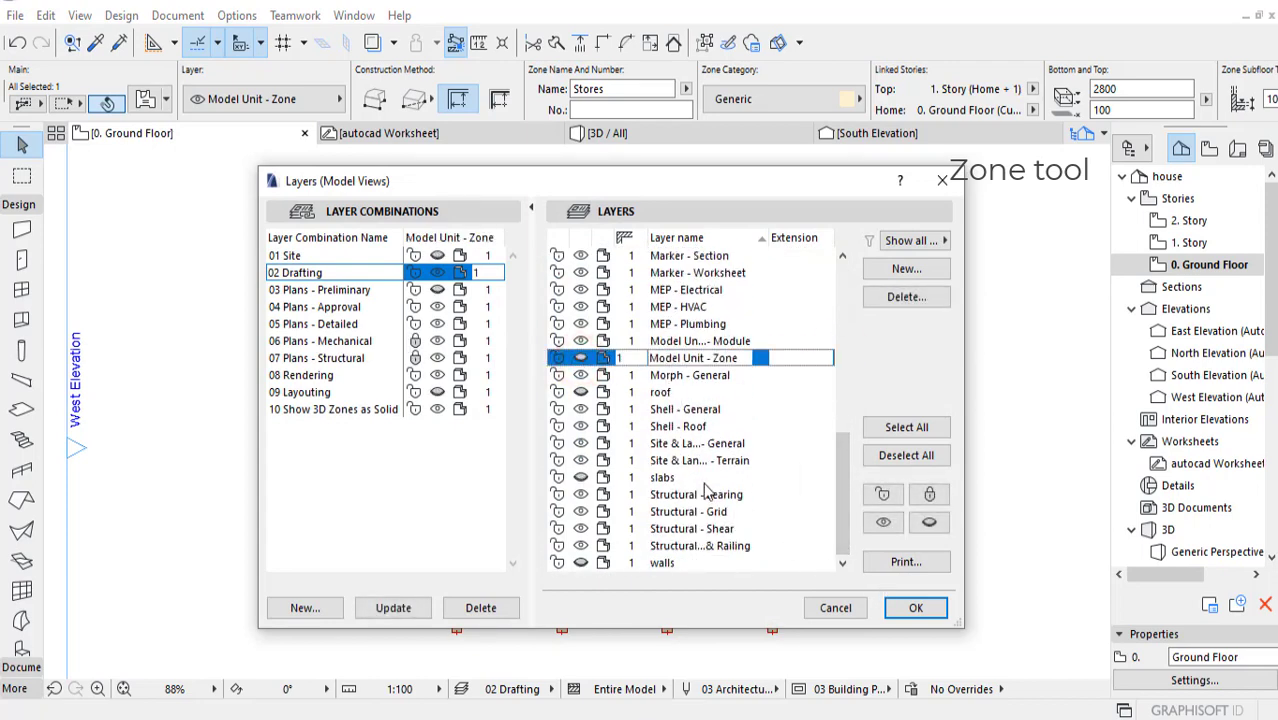
left_click(581, 392)
left_click(581, 477)
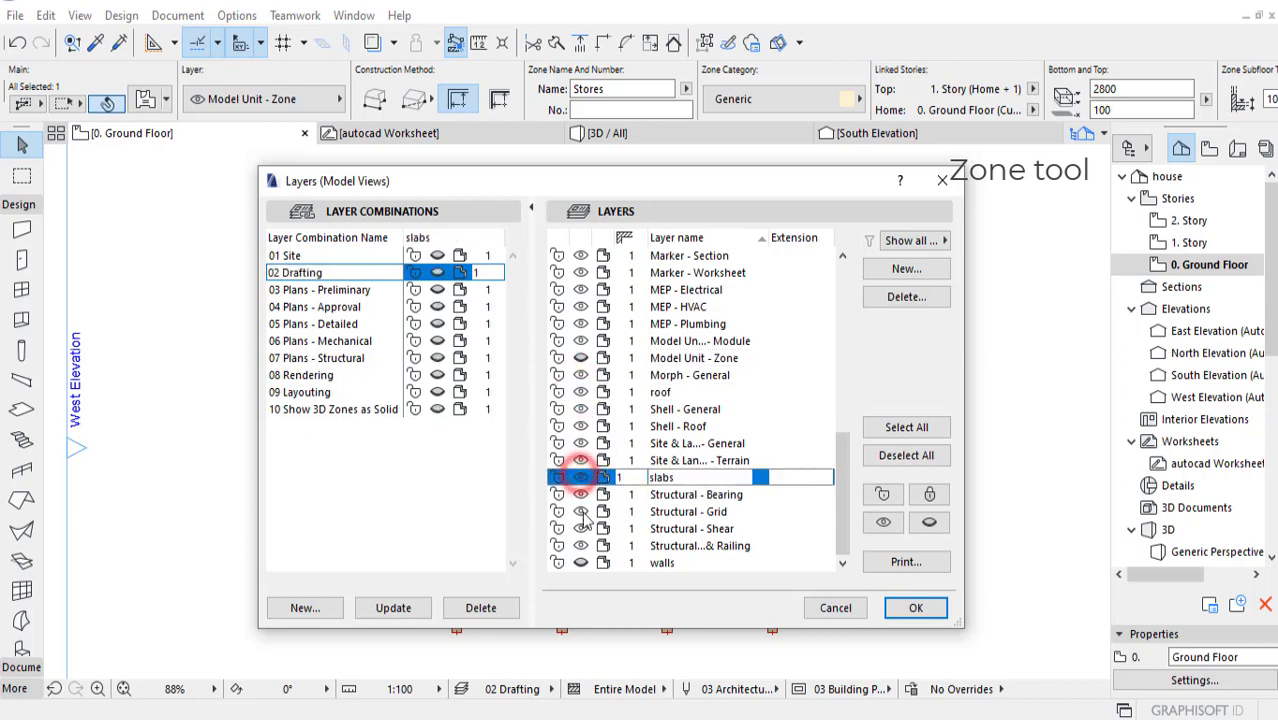
left_click(581, 563)
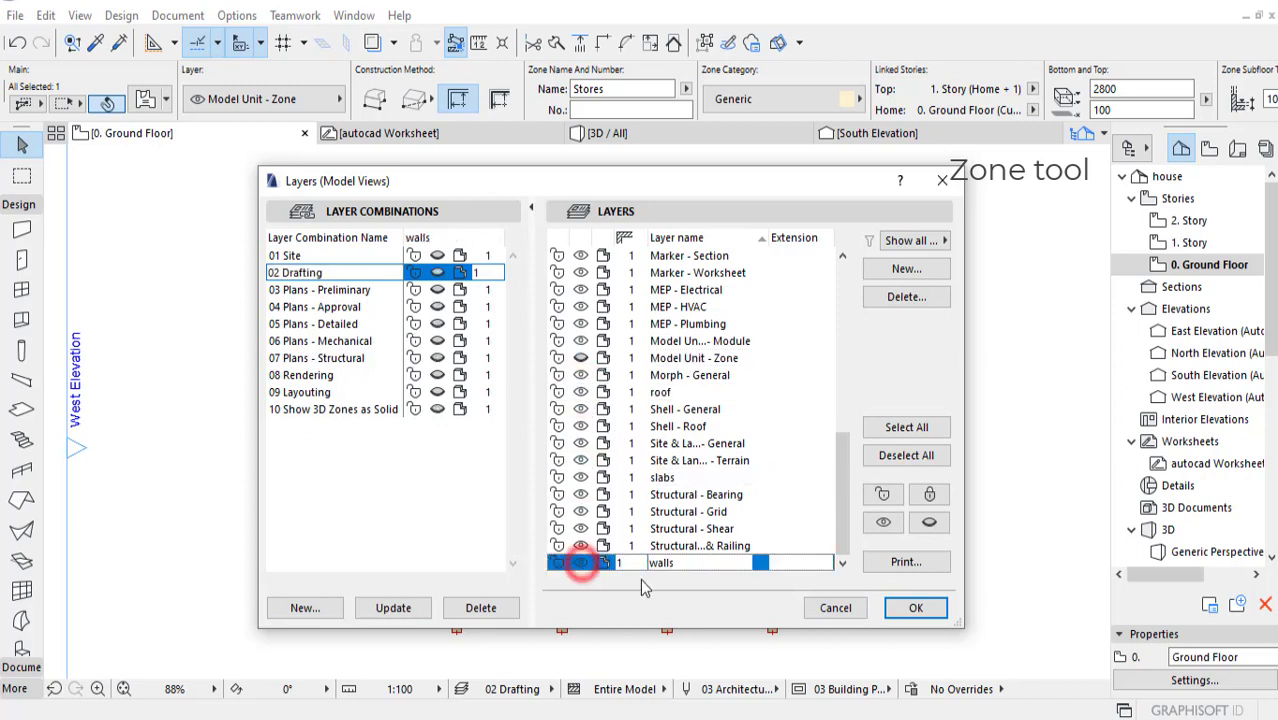
left_click(915, 610)
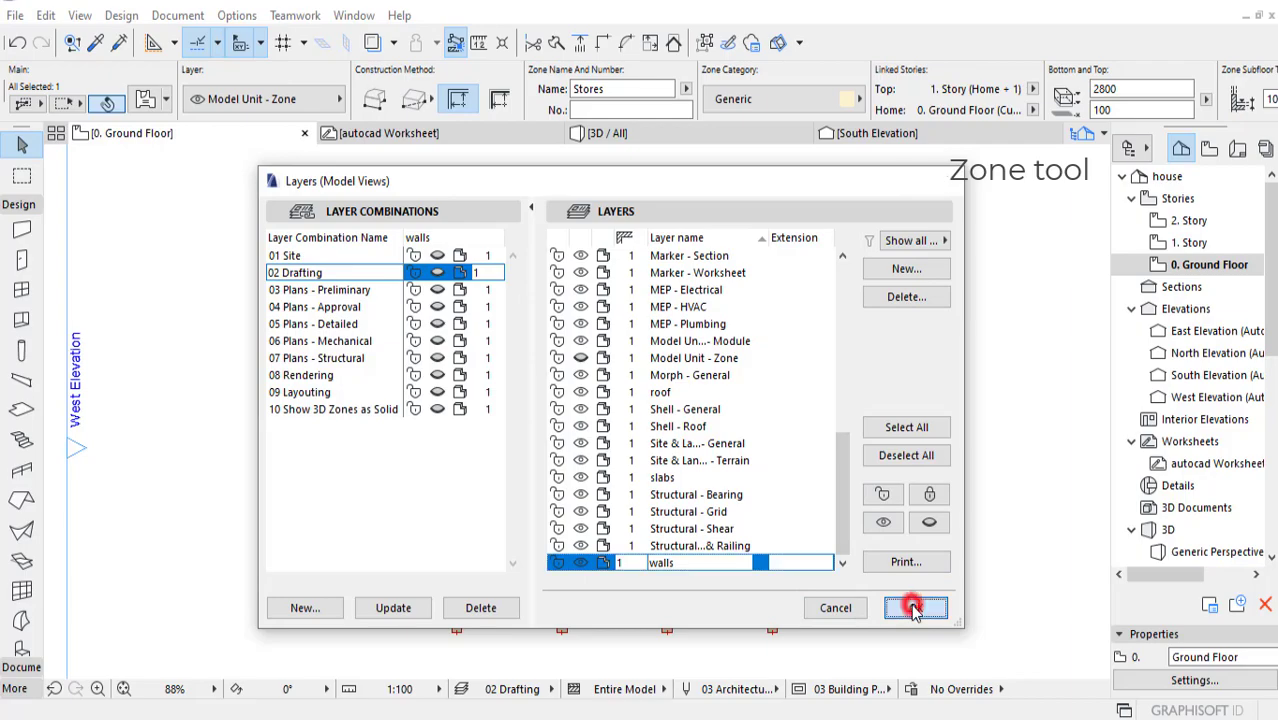